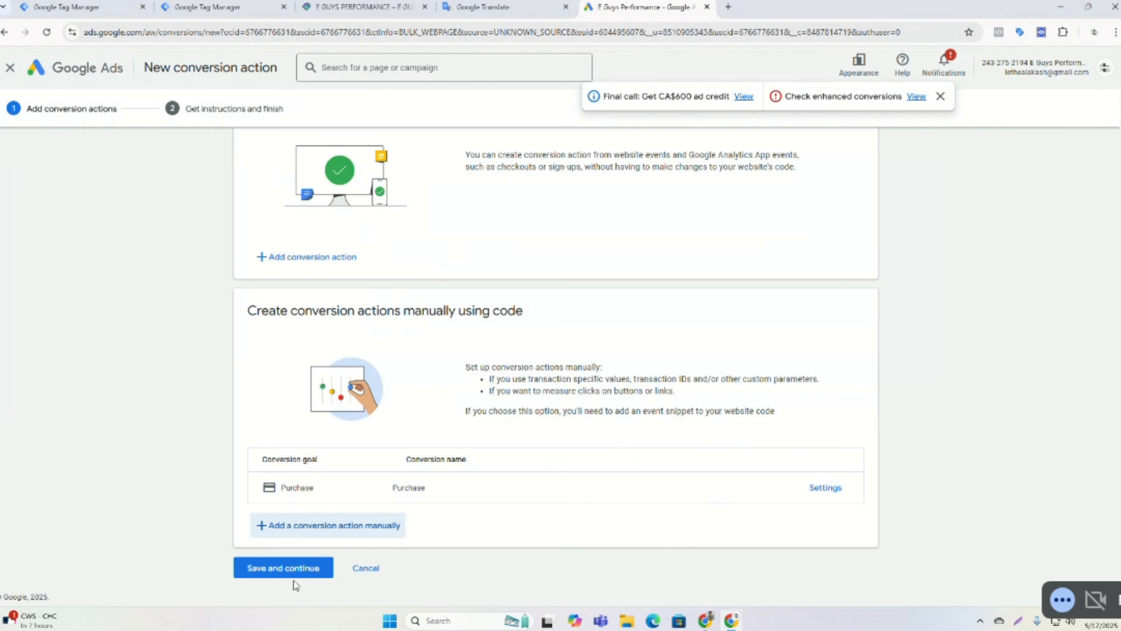
Save and continue the new conversion action, dismiss the notice, and open the Google Tag Manager setup instructions.
left_click(293, 571)
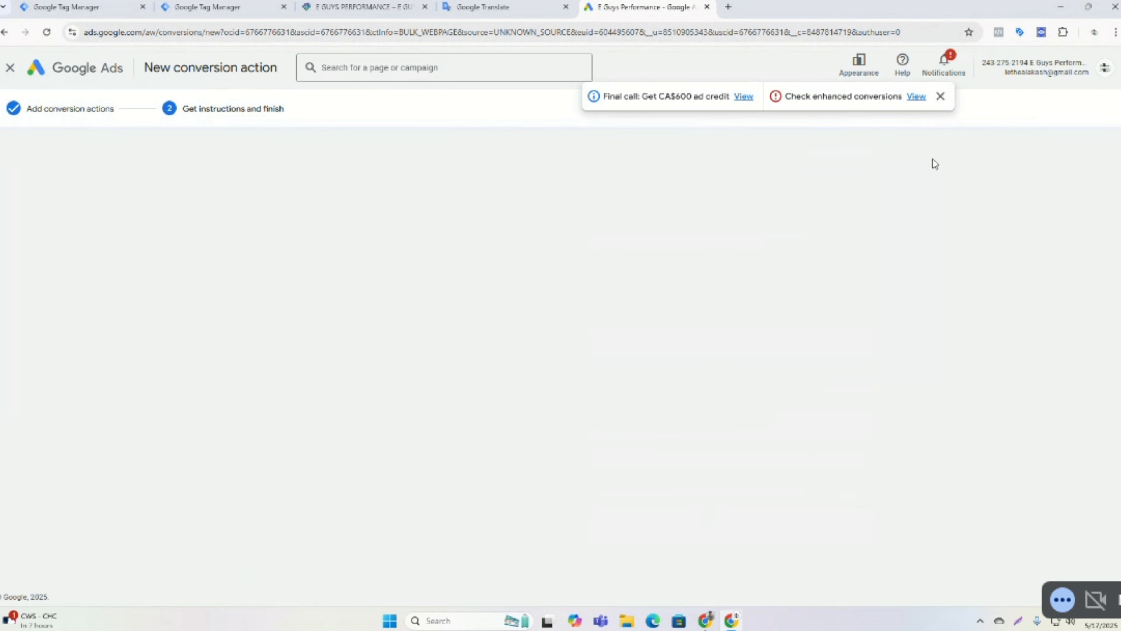
left_click(941, 96)
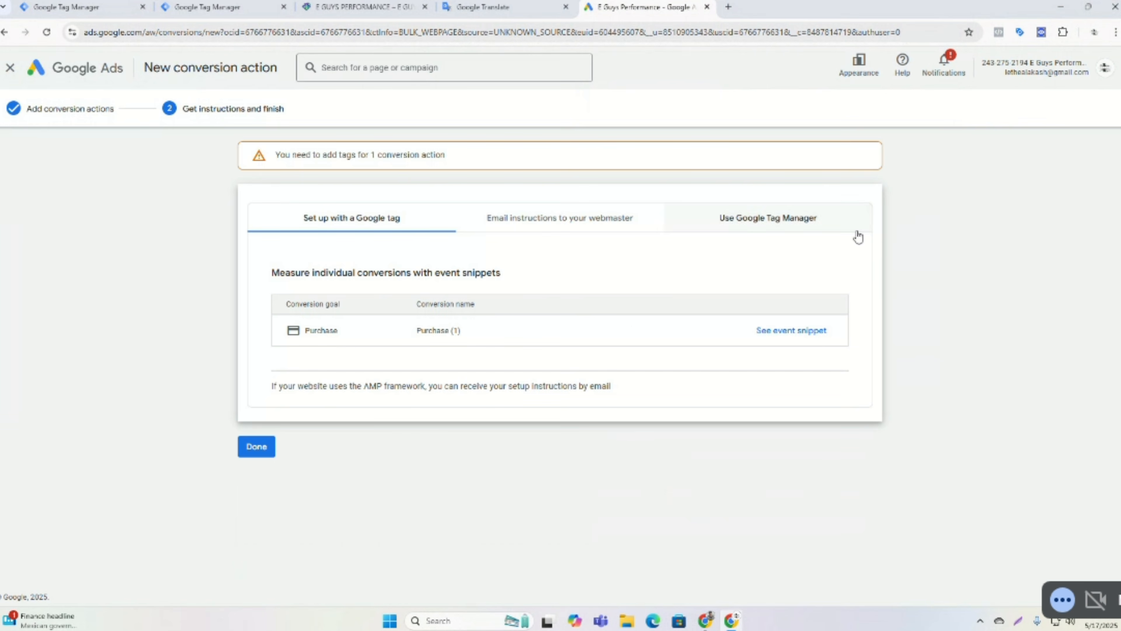
left_click(760, 228)
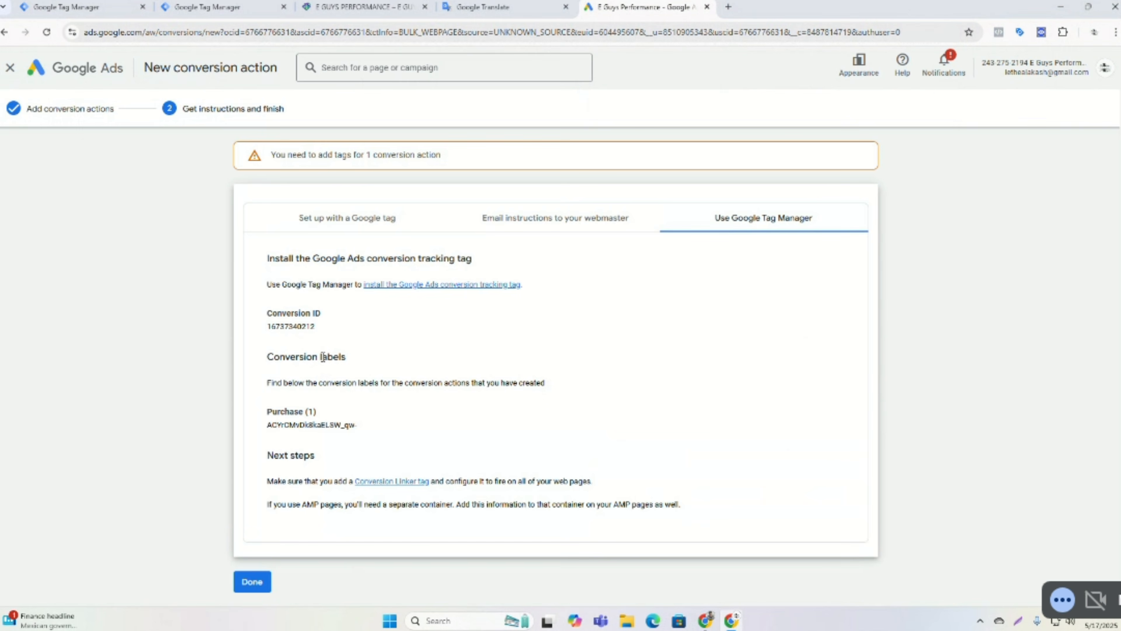
Close the duplicate Tag Manager tab and move the remaining Tag Manager tab beside the Google Ads tab.
left_click(183, 5)
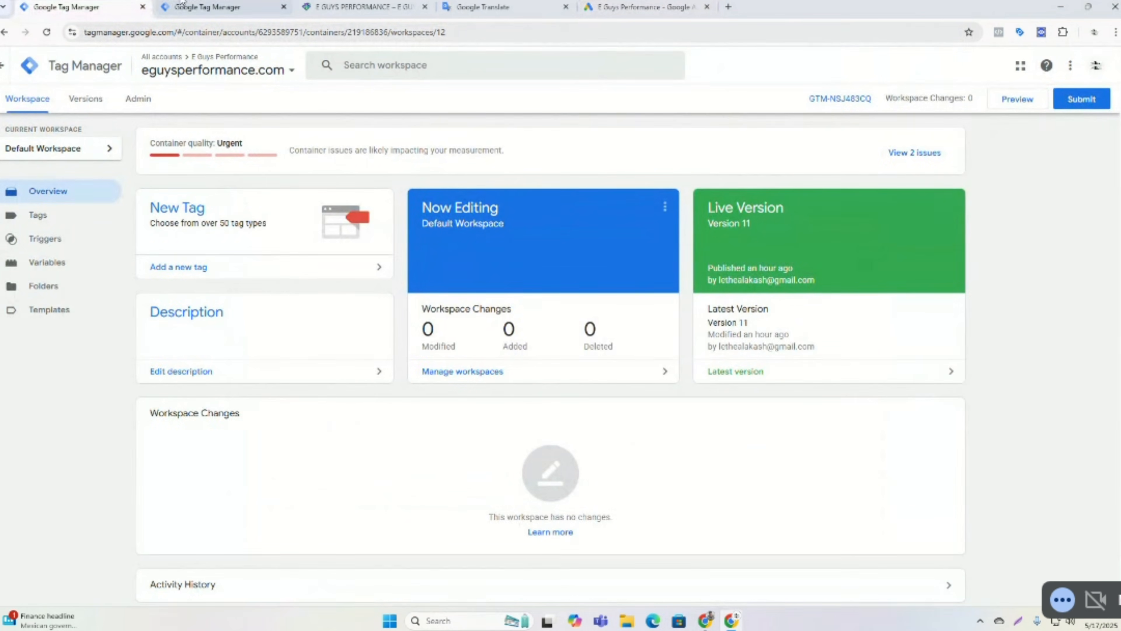
left_click(183, 5)
left_click(284, 6)
left_click(116, 3)
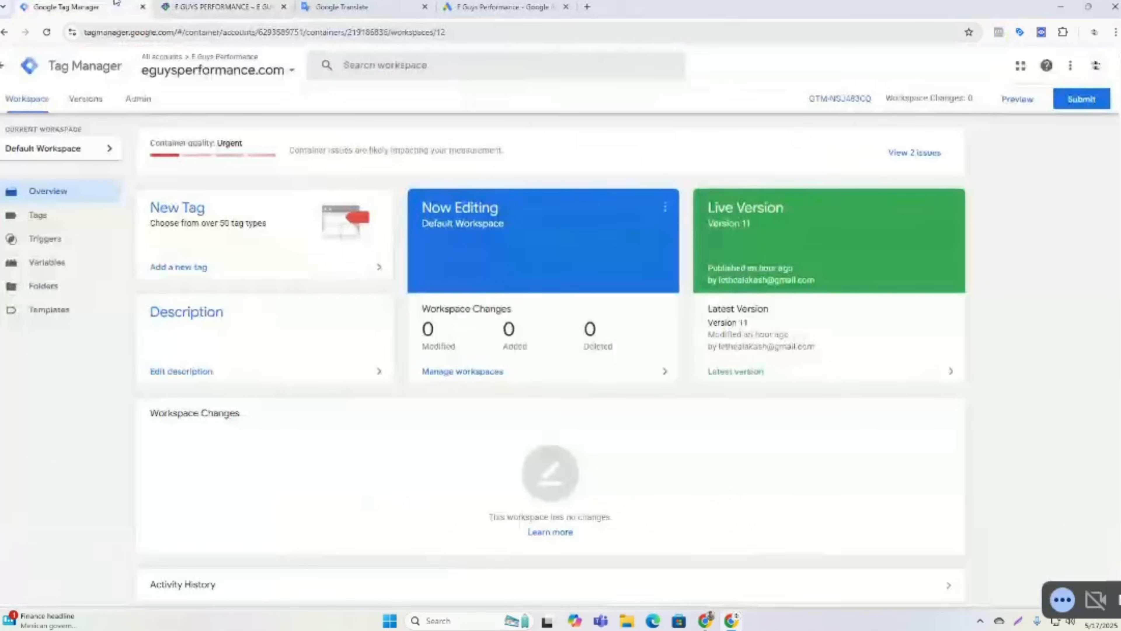
left_click_drag(116, 3, 395, 2)
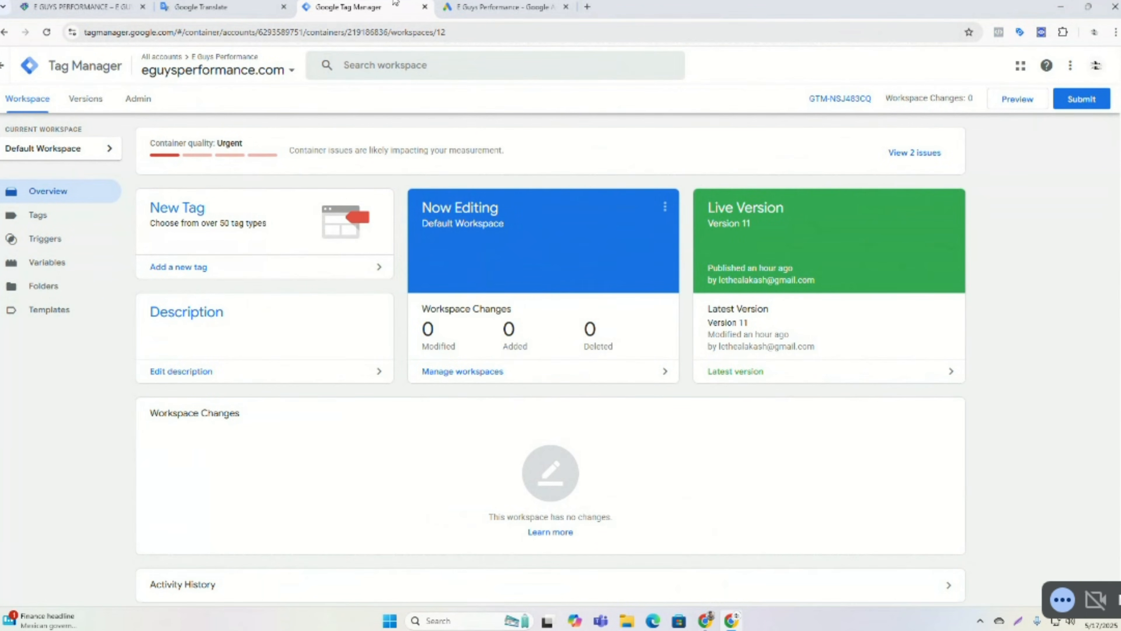
scroll(515, 175, "down", 1)
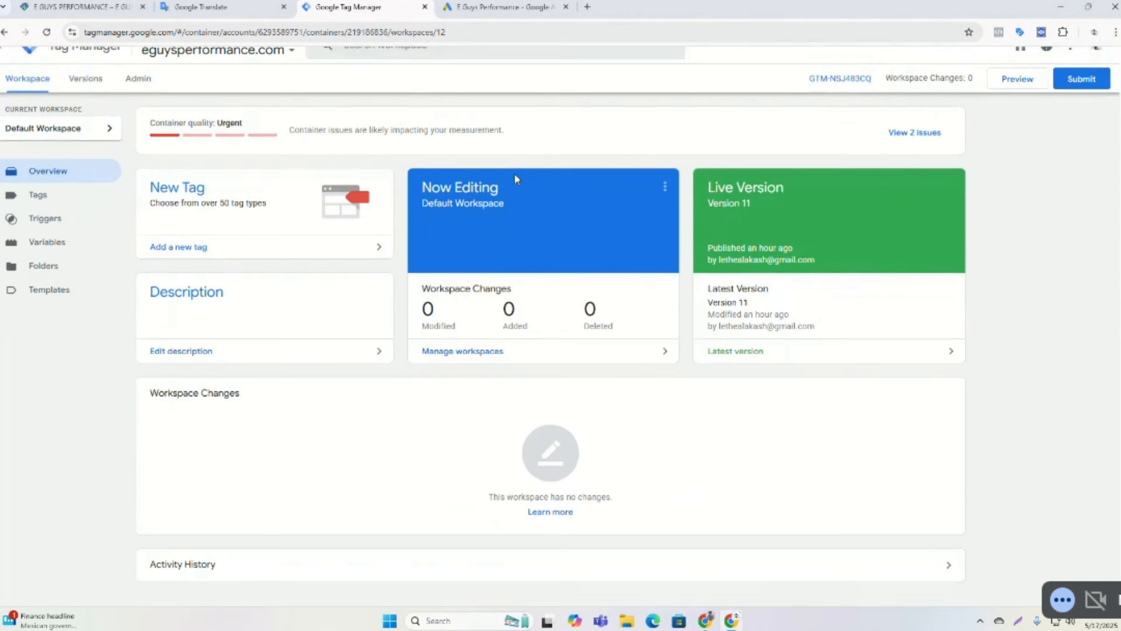
scroll(515, 175, "up", 1)
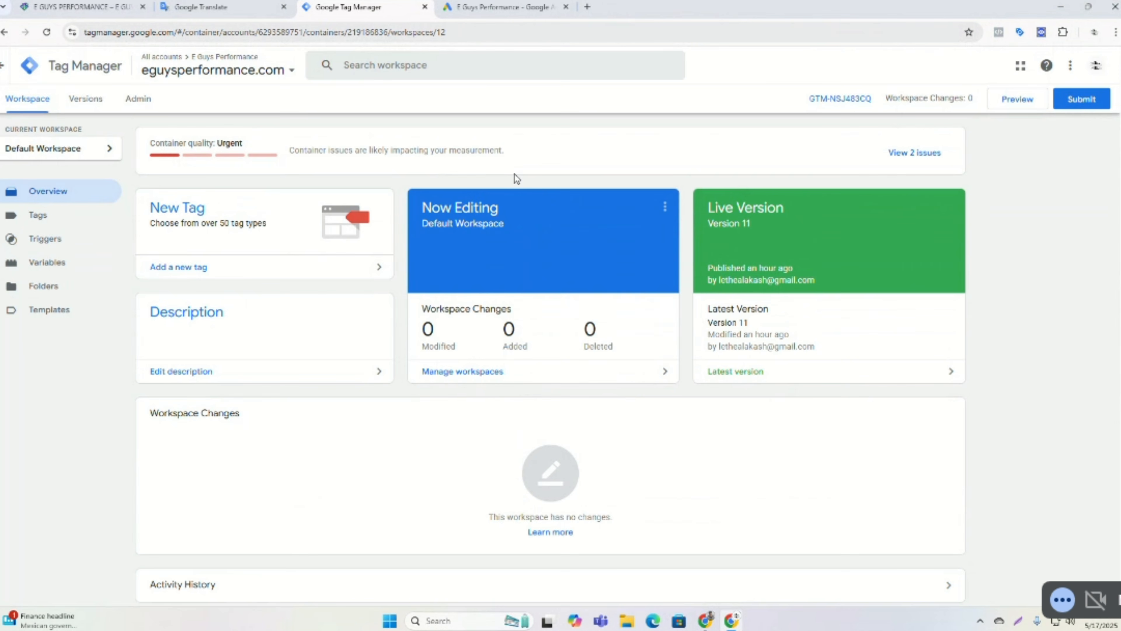
Create a new tag in the Tags list with the Google Ads Conversion Tracking tag type.
left_click(33, 225)
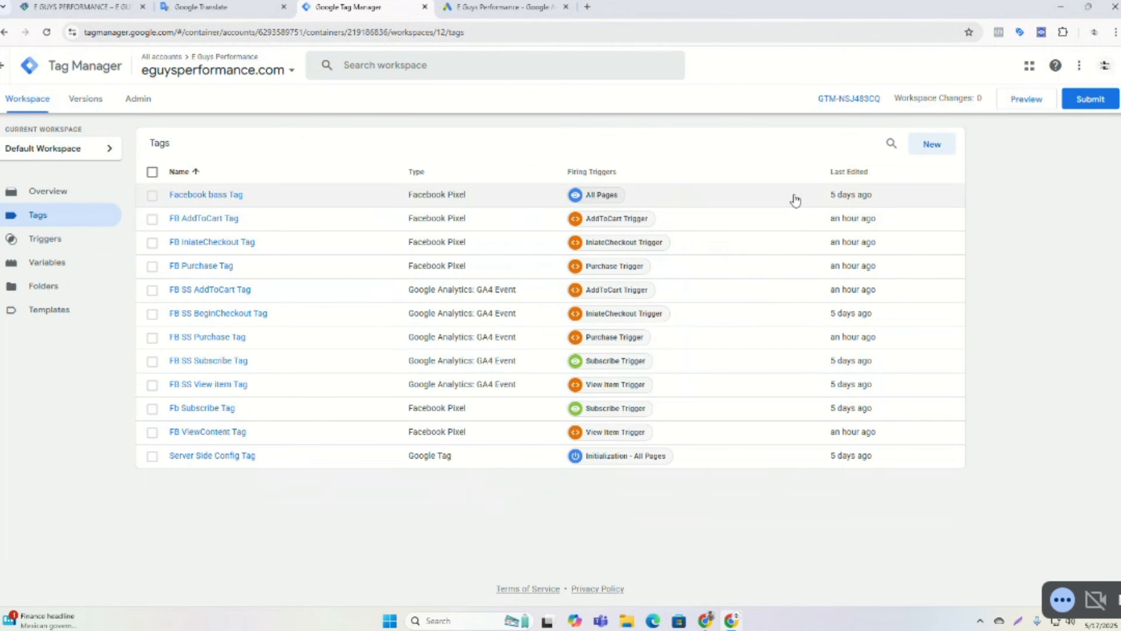
left_click(929, 147)
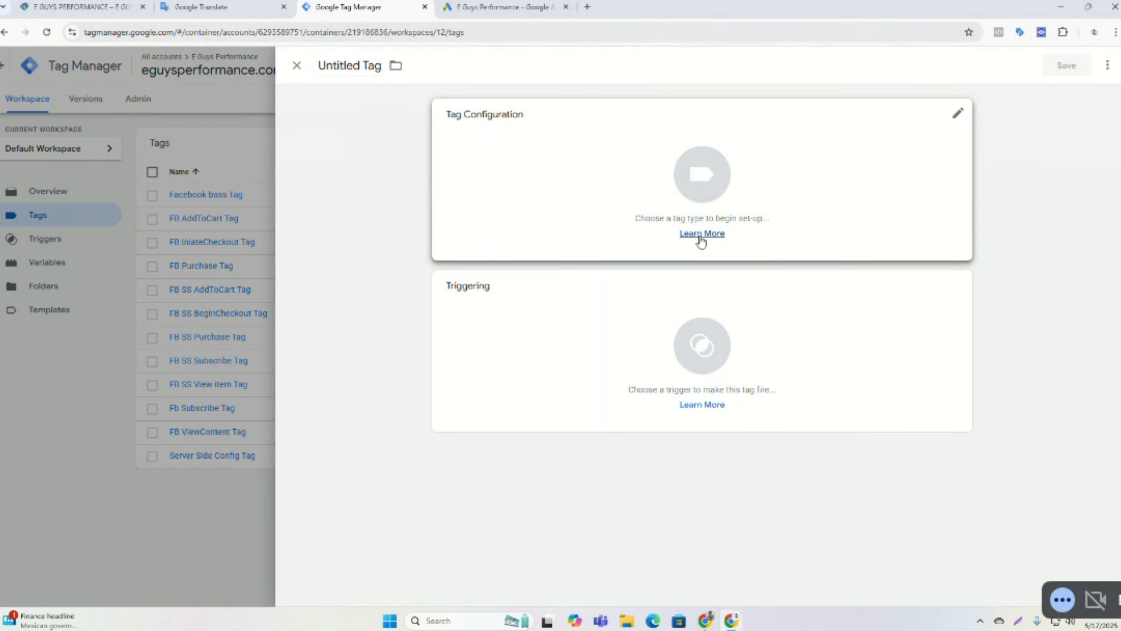
left_click(604, 194)
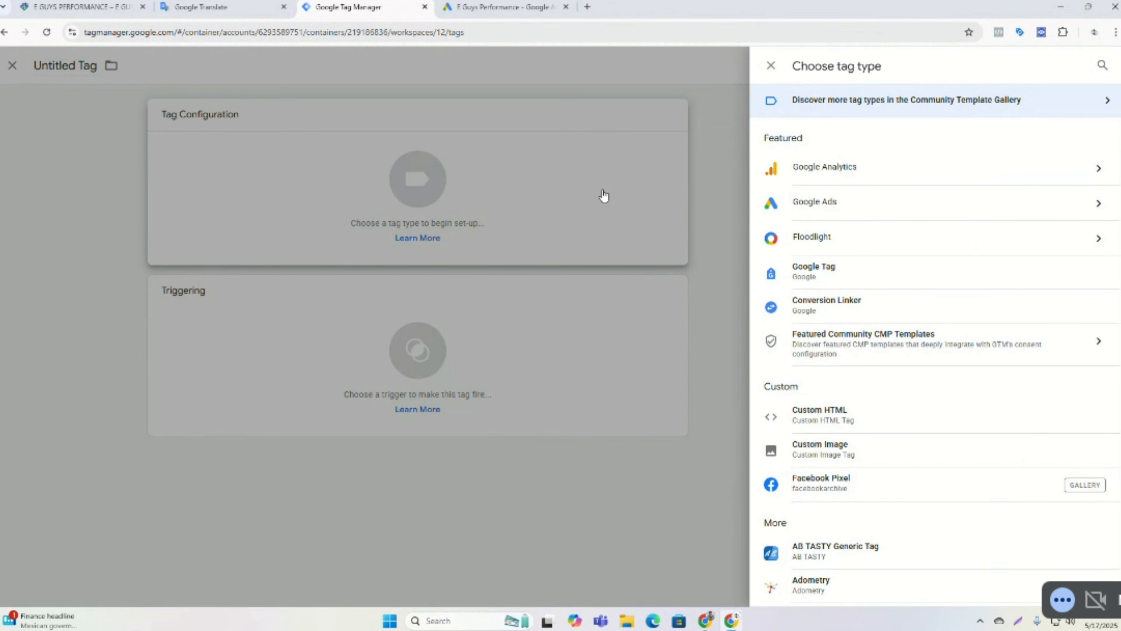
left_click(830, 215)
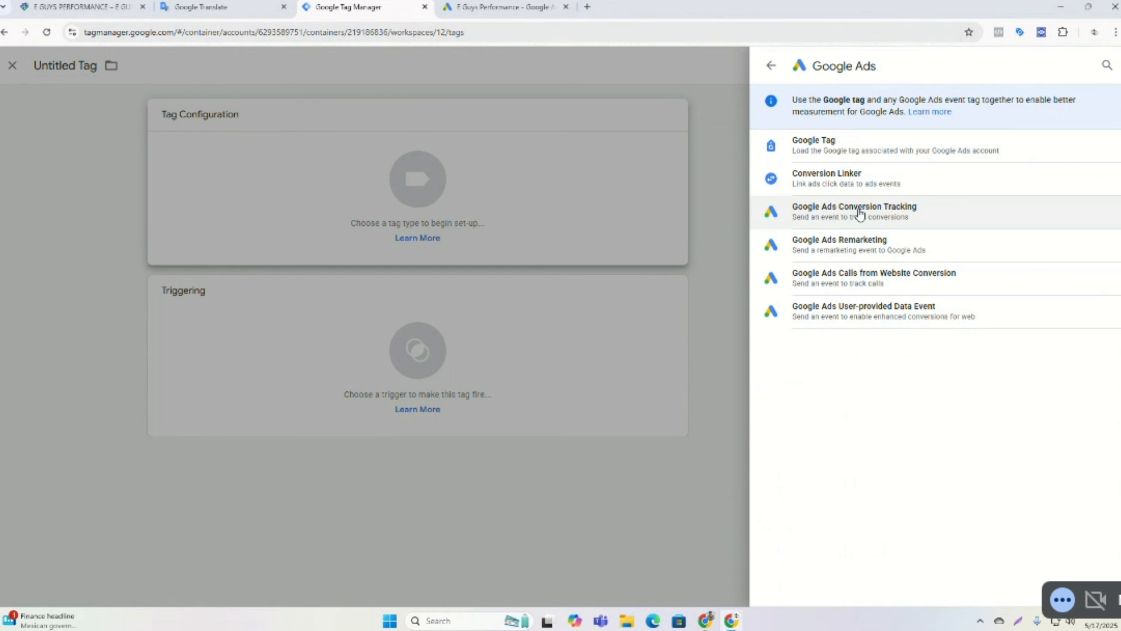
left_click(859, 215)
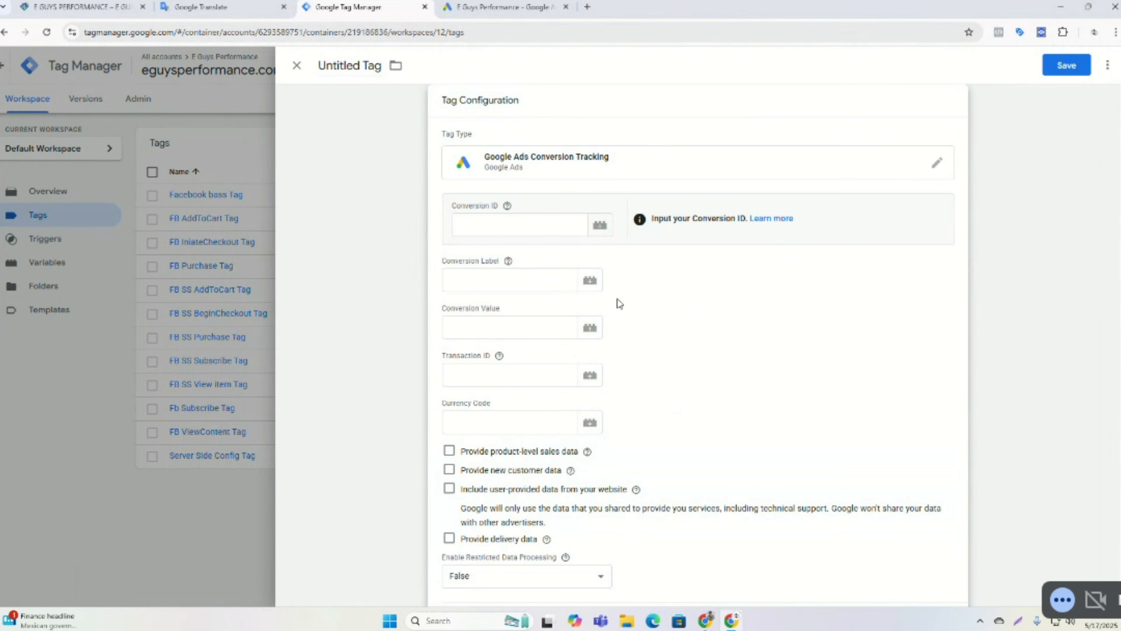
Copy the Conversion ID from the Google Ads Tag Manager instructions.
left_click(503, 7)
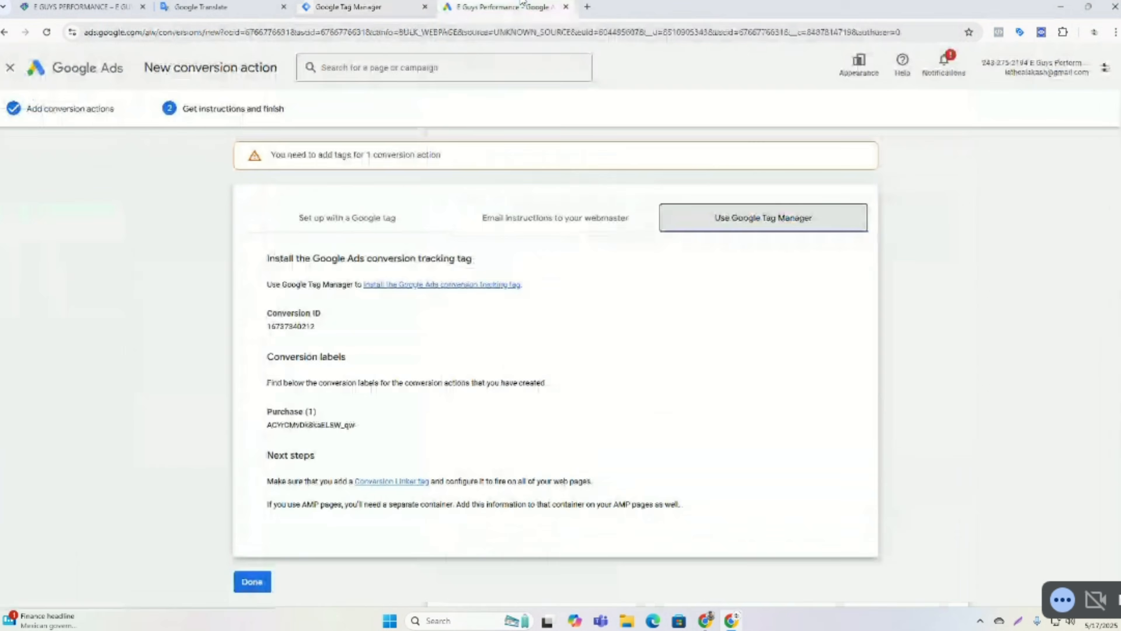
double_click(311, 327)
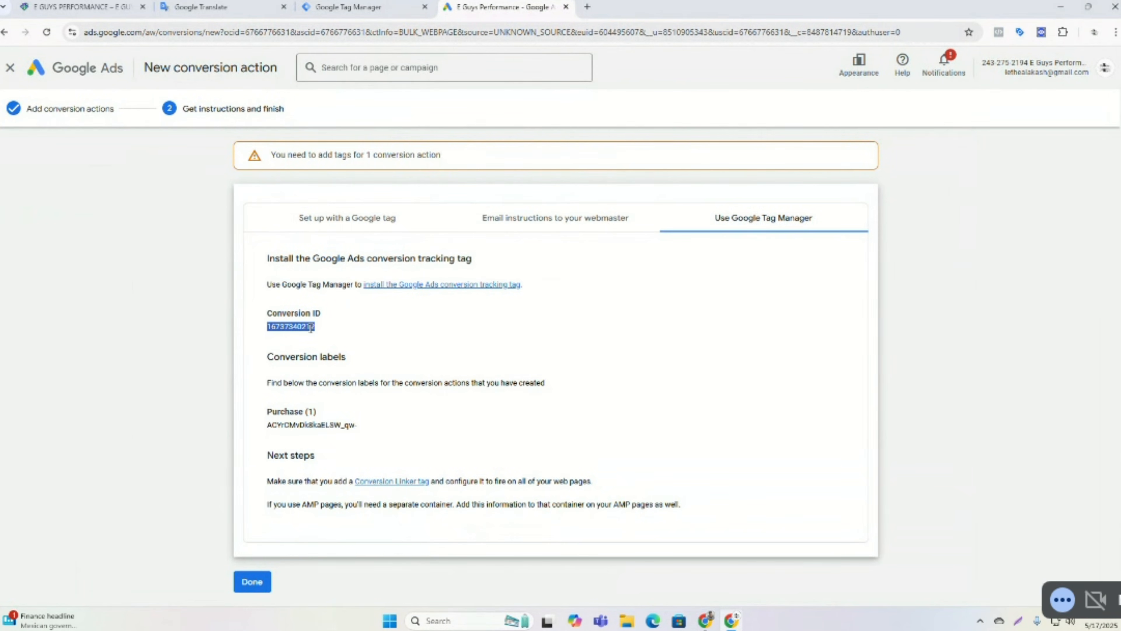
right_click(311, 327)
left_click(328, 343)
Start a new Constant variable from the Conversion ID field's variable picker in the tag.
left_click(348, 7)
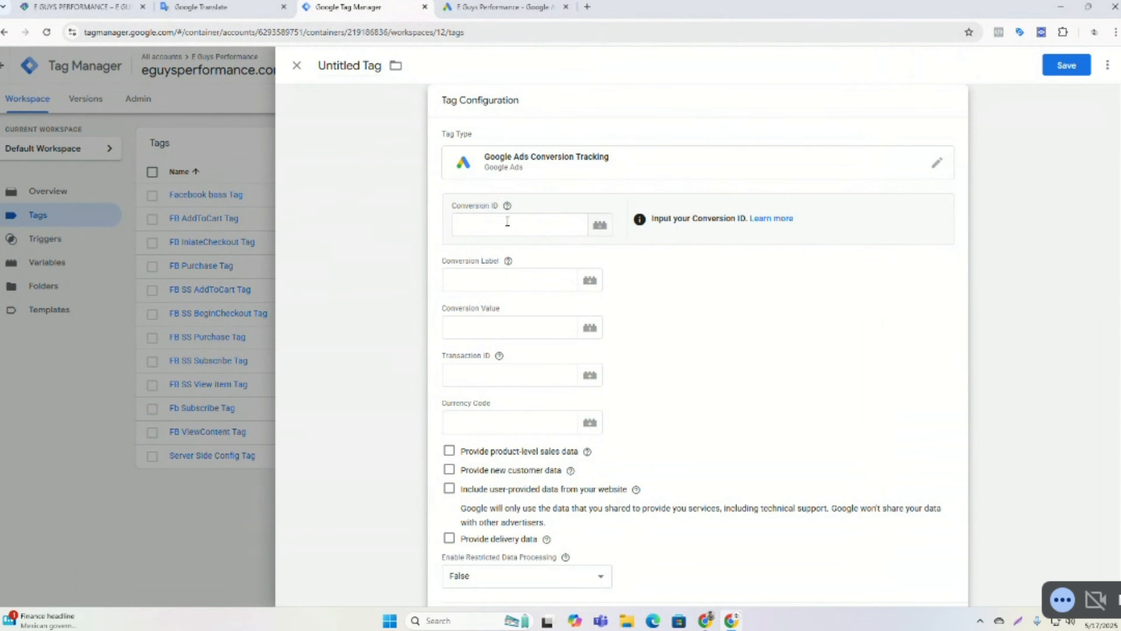
left_click(600, 225)
scroll(519, 237, "down", 3)
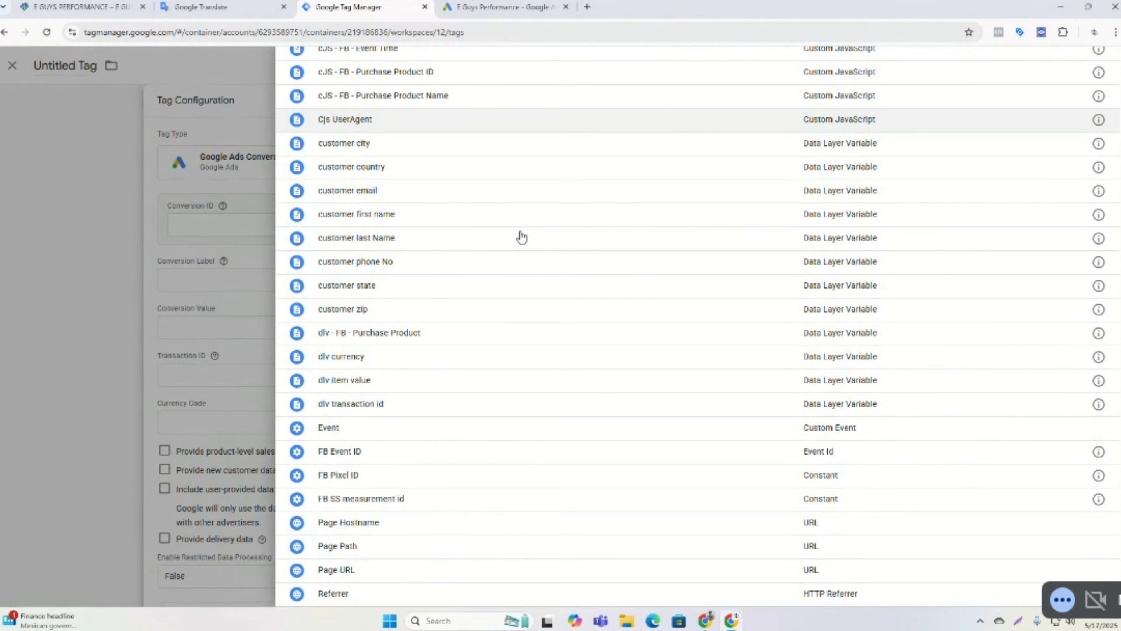
scroll(520, 237, "up", 3)
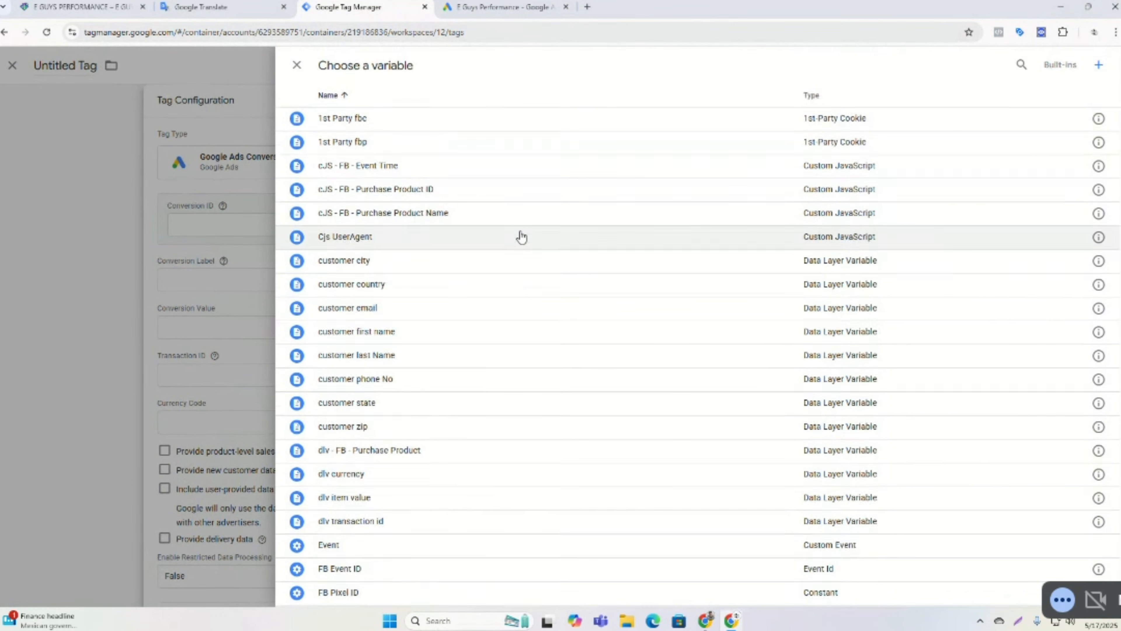
left_click(1097, 69)
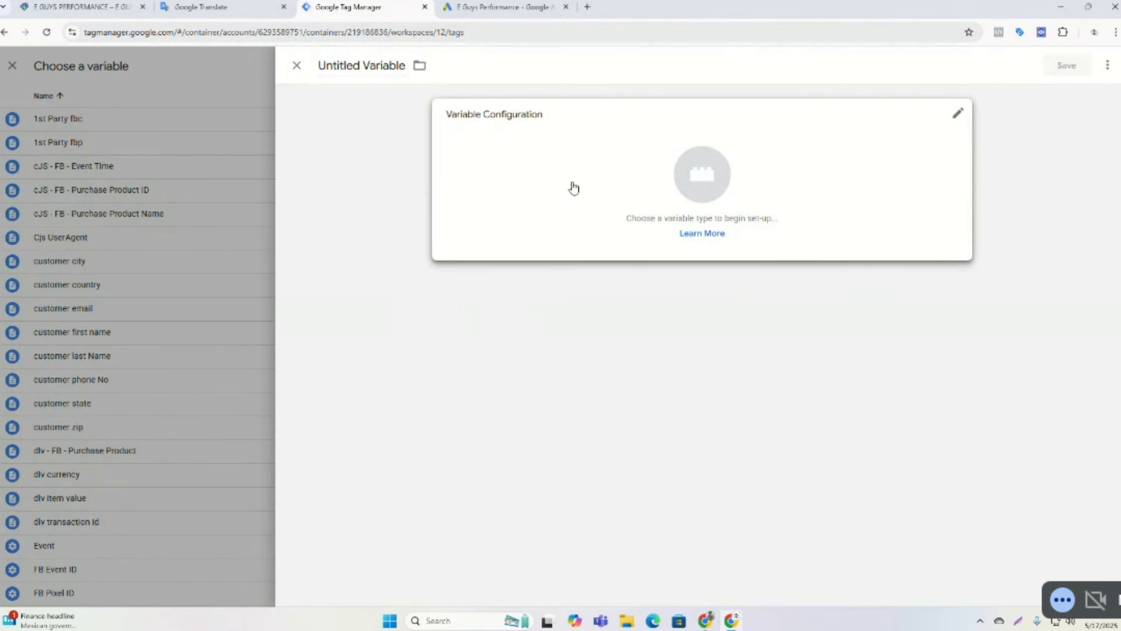
left_click(576, 187)
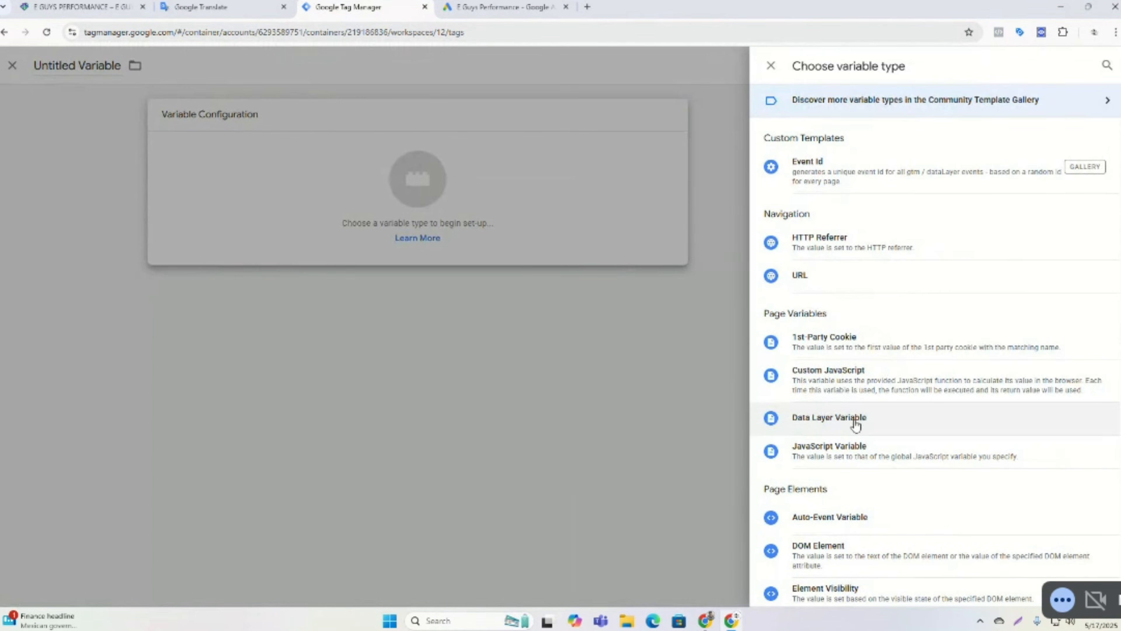
scroll(888, 349, "down", 4)
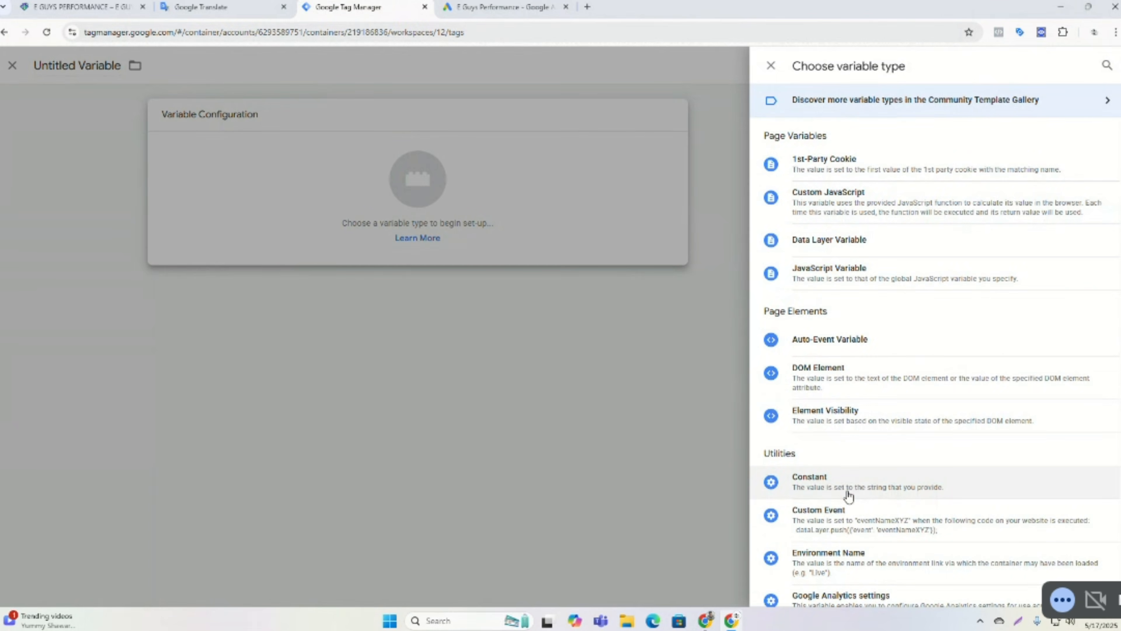
left_click(825, 488)
Paste the copied Conversion ID as the constant variable's value.
left_click(491, 239)
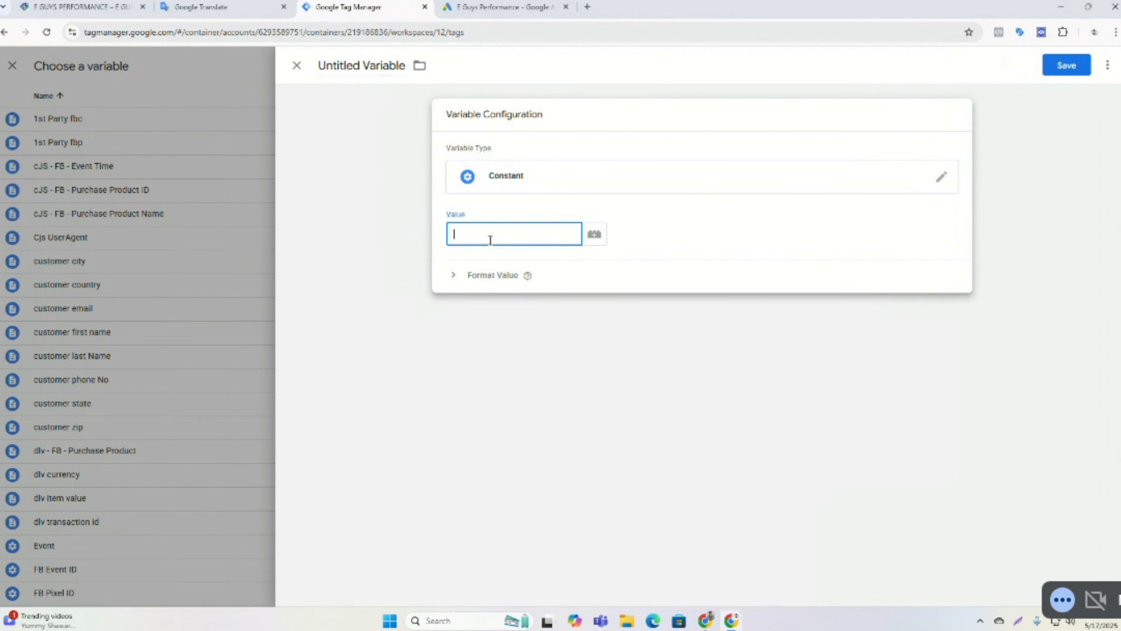
right_click(490, 242)
left_click(512, 356)
Name the variable Google Conversion ID and save it into the Conversion ID field.
triple_click(381, 66)
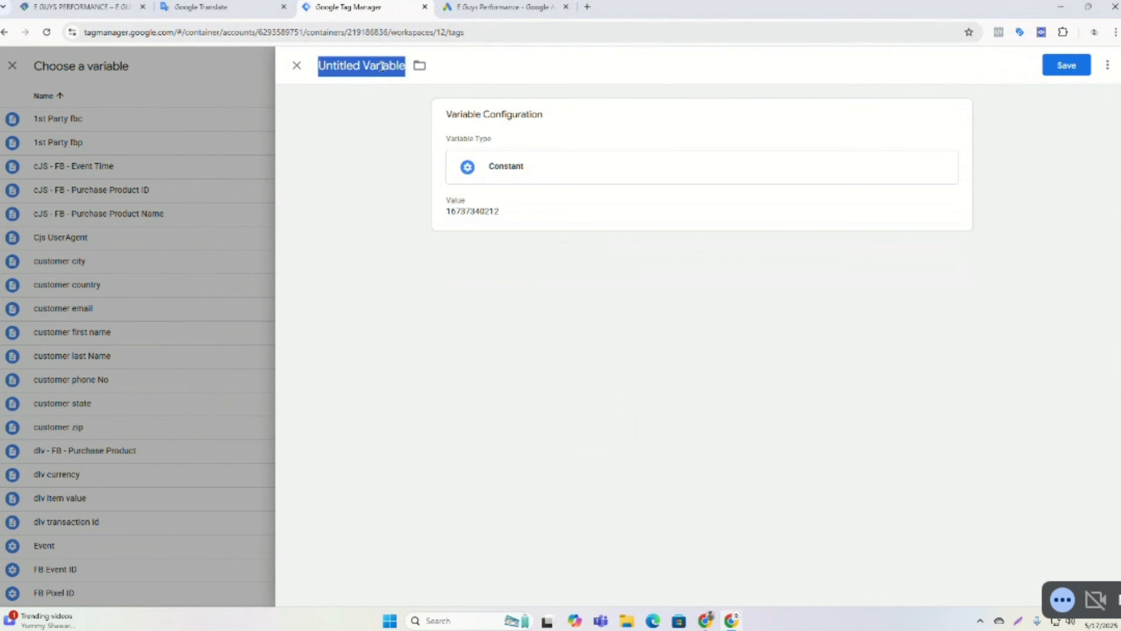
type("G")
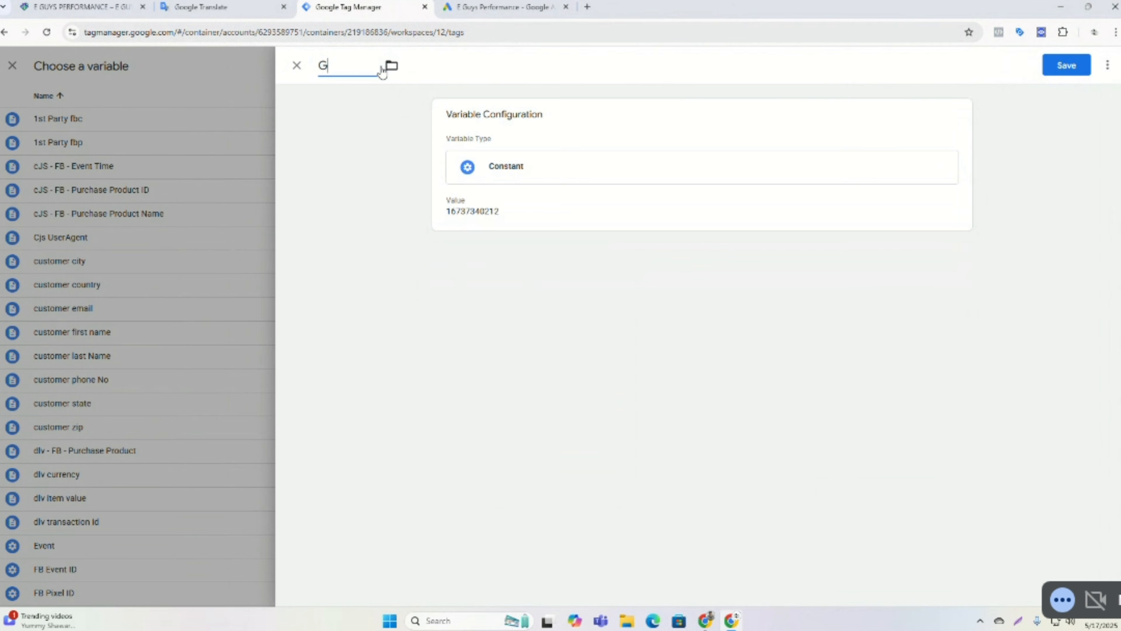
type("oogle Con")
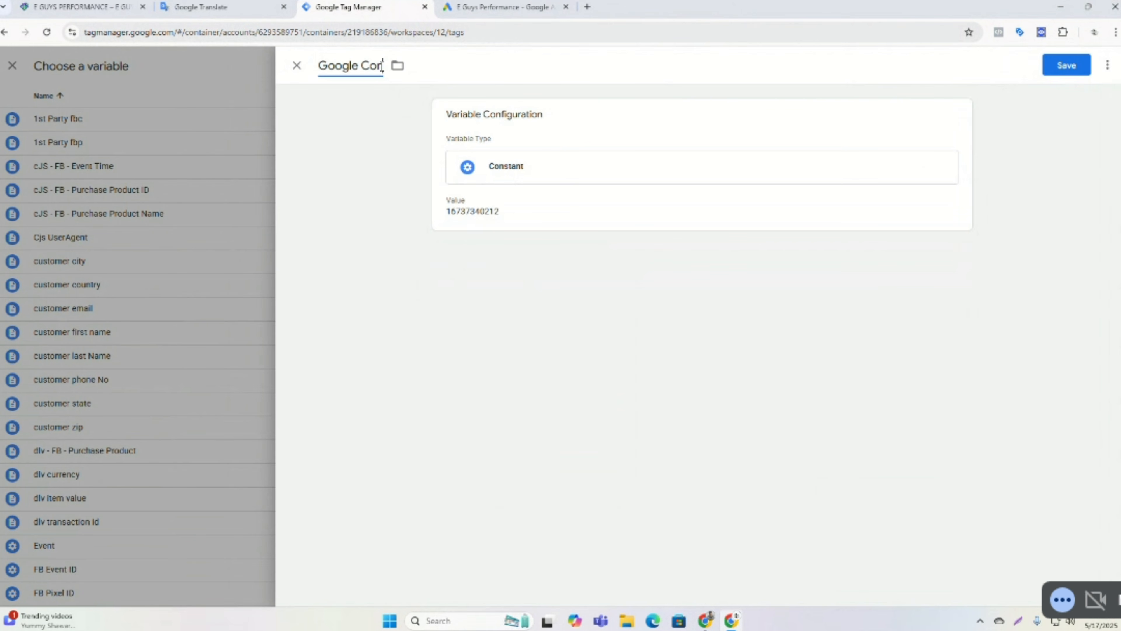
type("version ID")
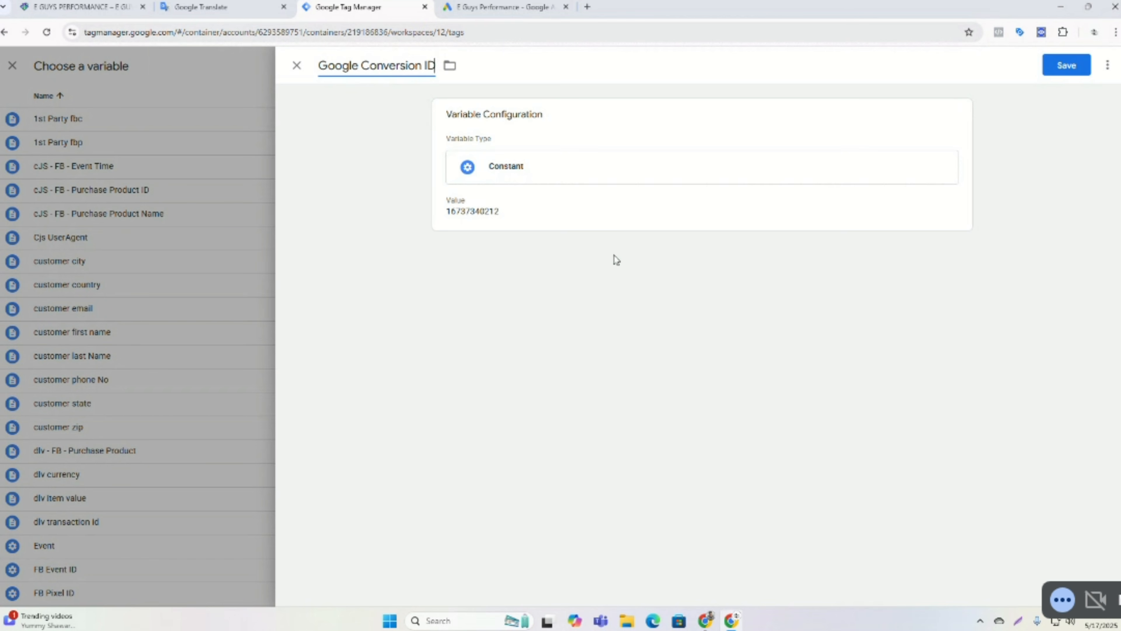
left_click(1082, 67)
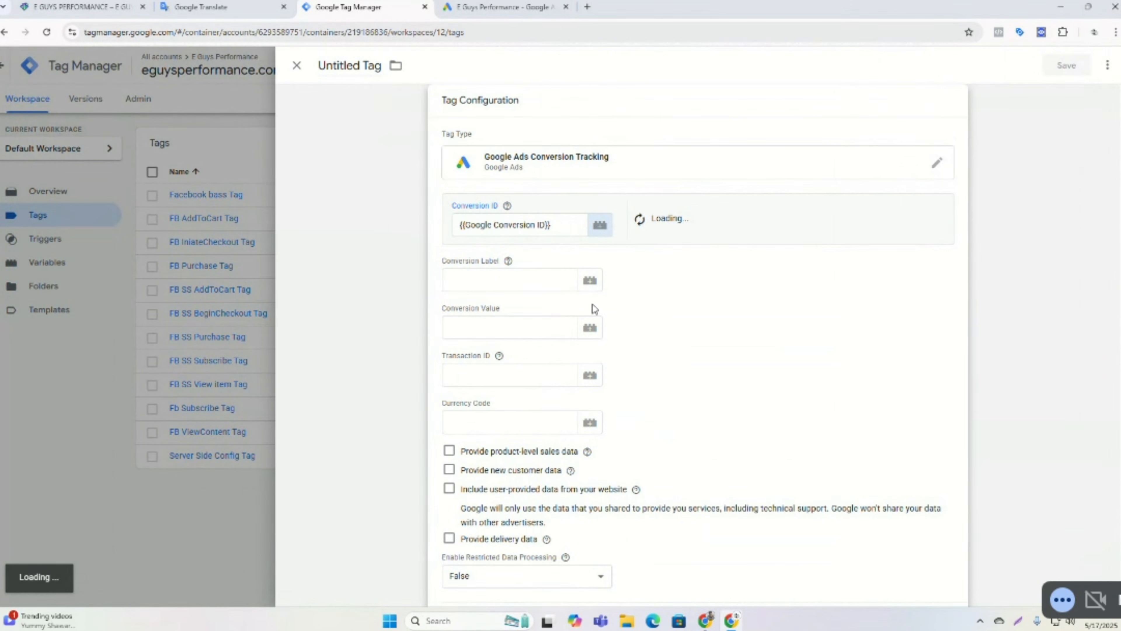
Create the suggested Google tag for the conversion ID with its prefilled Tag ID and save it.
left_click(490, 283)
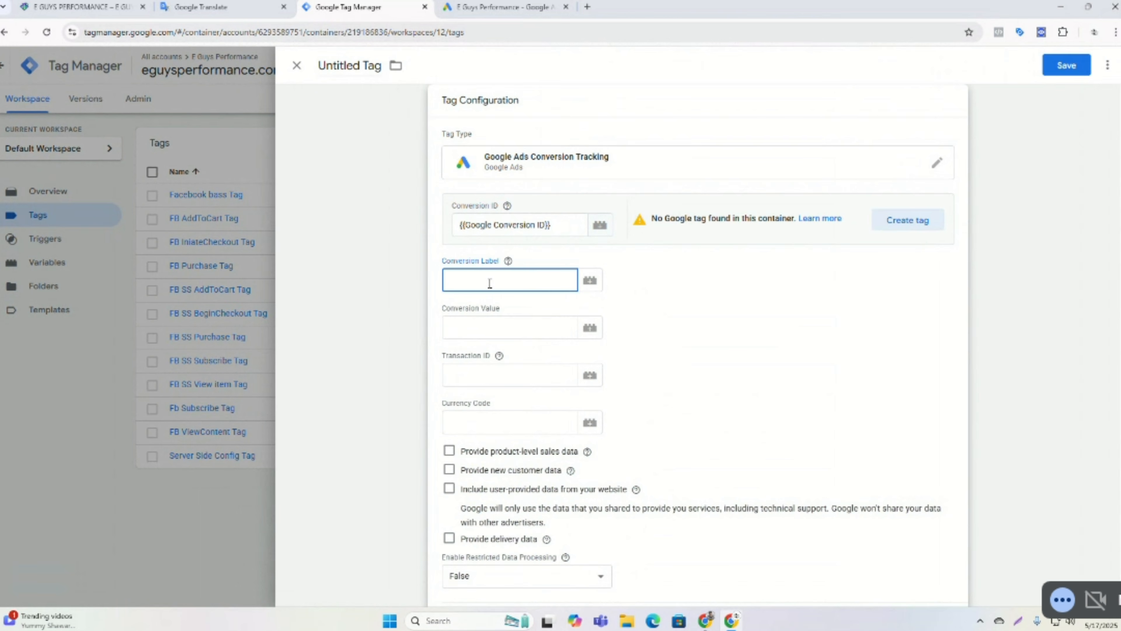
left_click(905, 220)
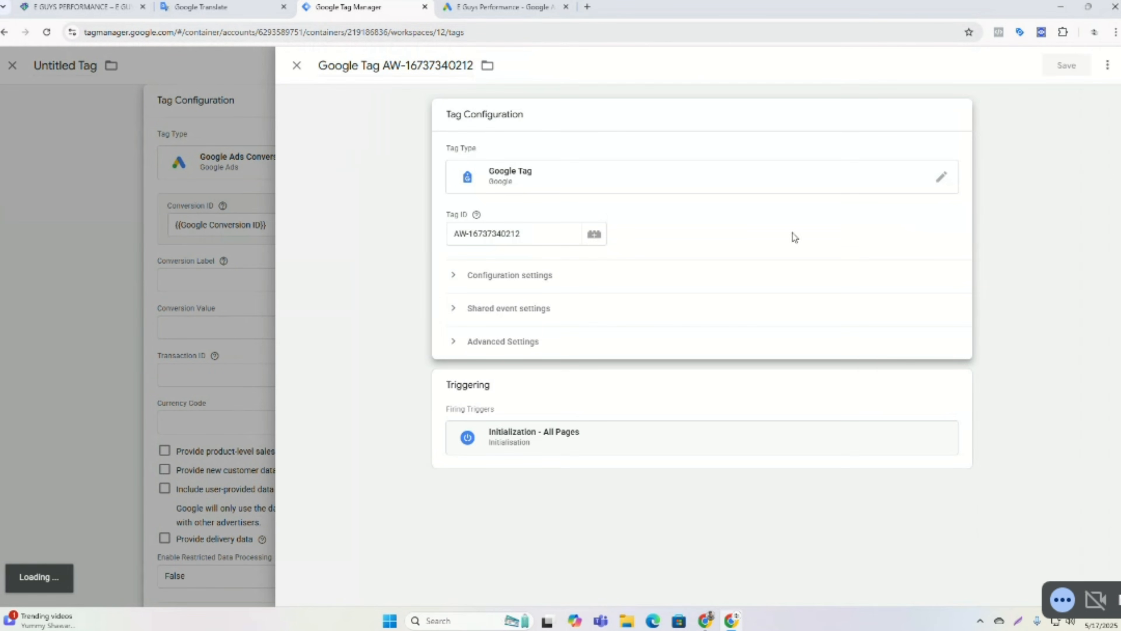
left_click(547, 228)
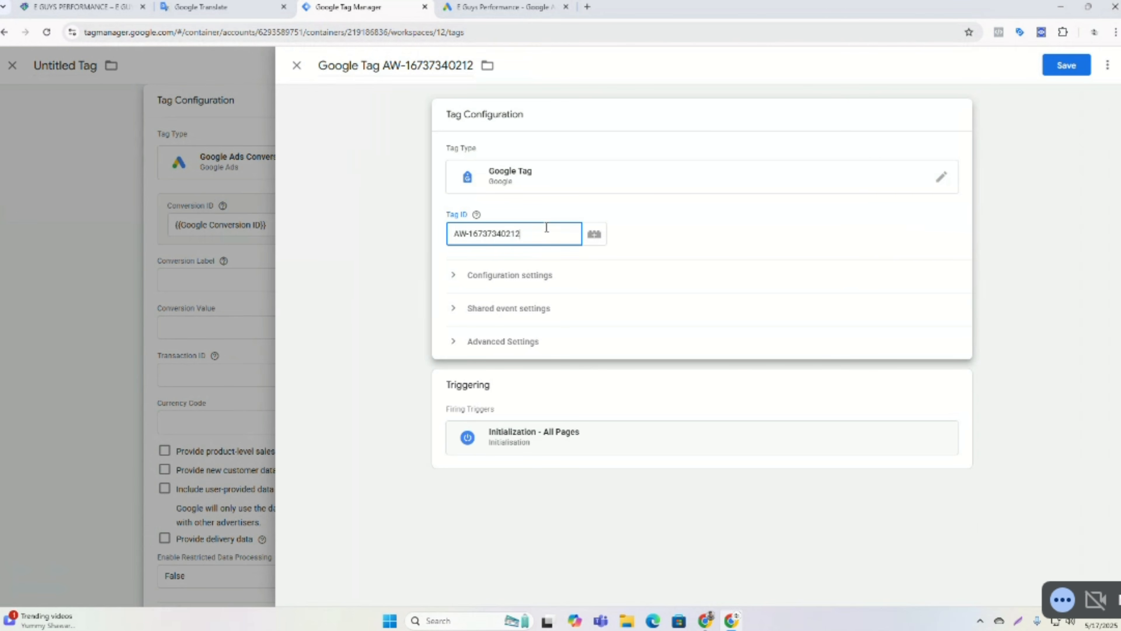
left_click(1082, 62)
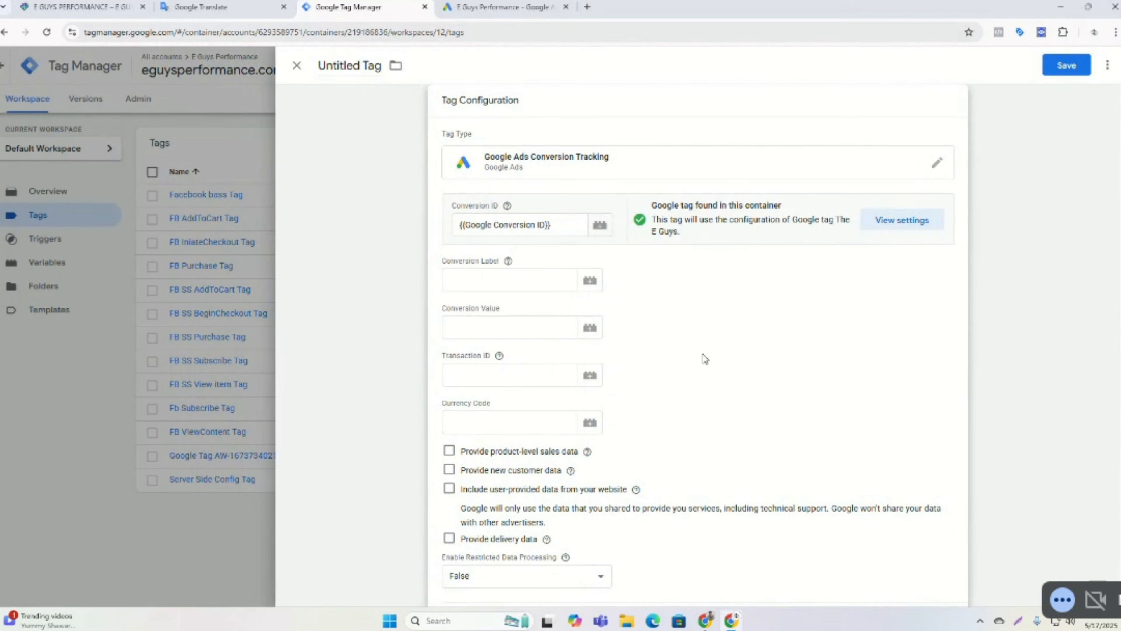
Copy the Purchase conversion label from the Google Ads Tag Manager instructions.
left_click(513, 287)
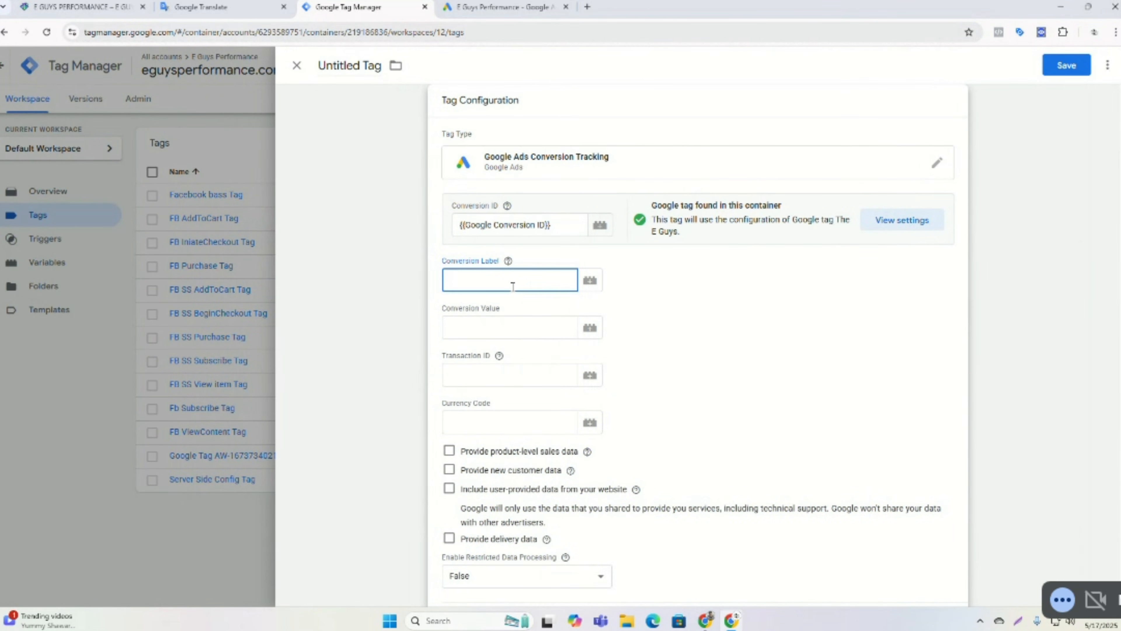
left_click(503, 6)
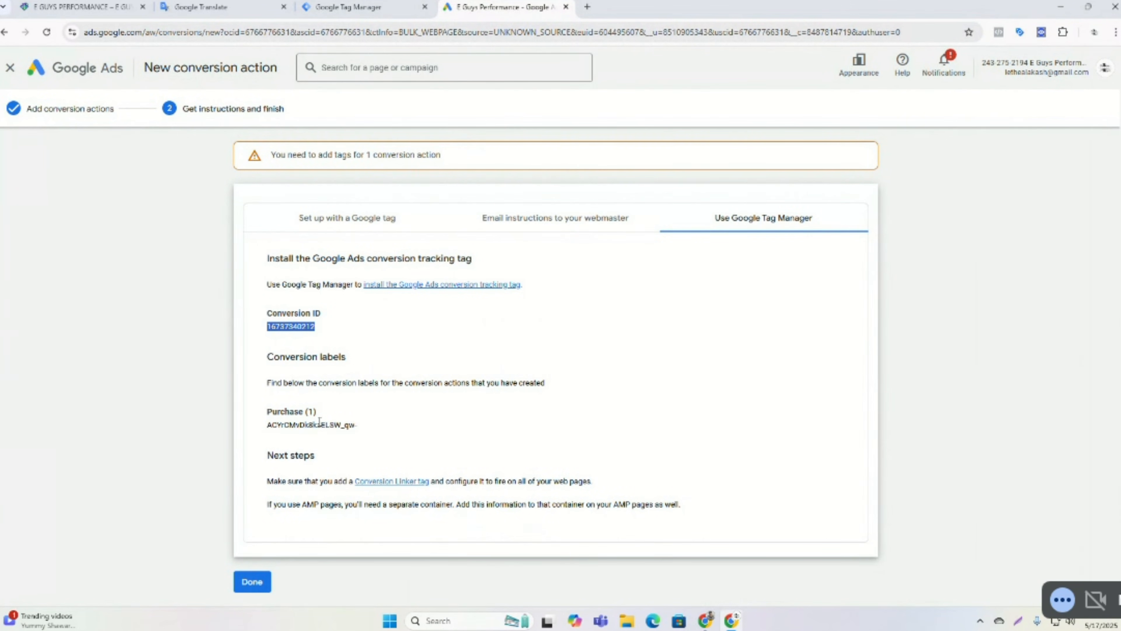
left_click(294, 381)
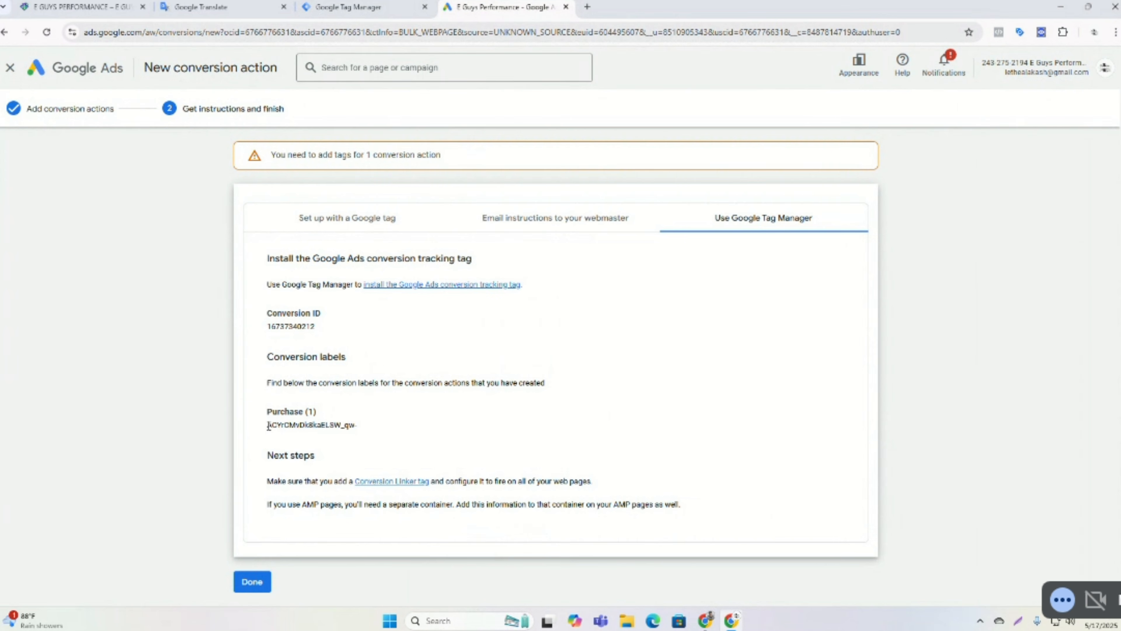
left_click_drag(267, 425, 375, 431)
right_click(334, 424)
left_click(356, 436)
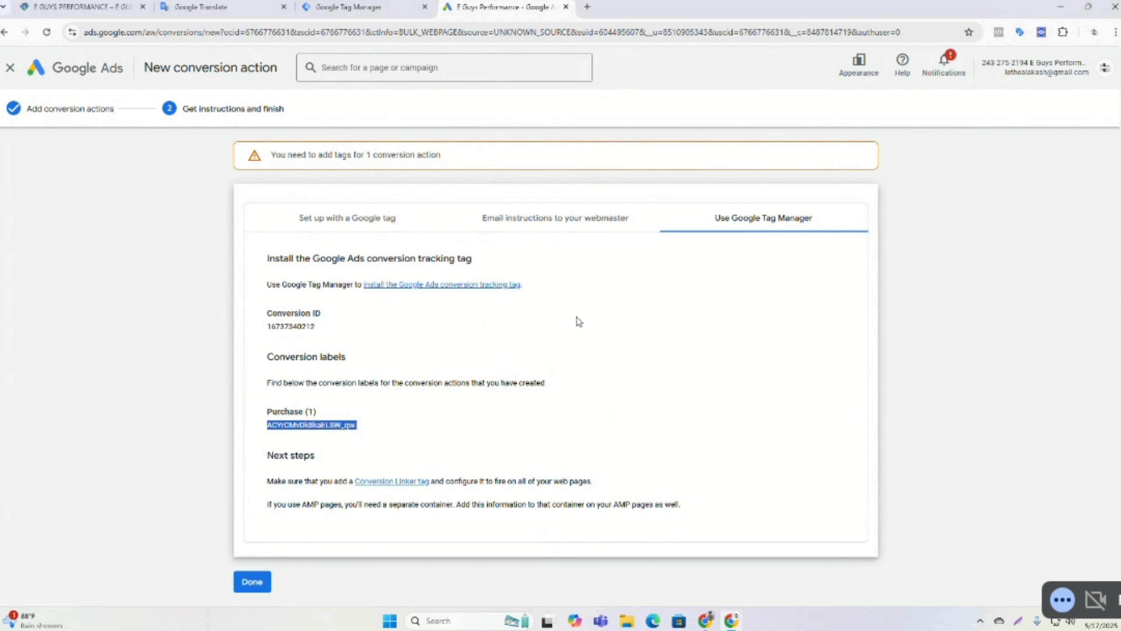
Paste the copied Purchase conversion label into the tag's Conversion Label field.
left_click(397, 3)
left_click(468, 282)
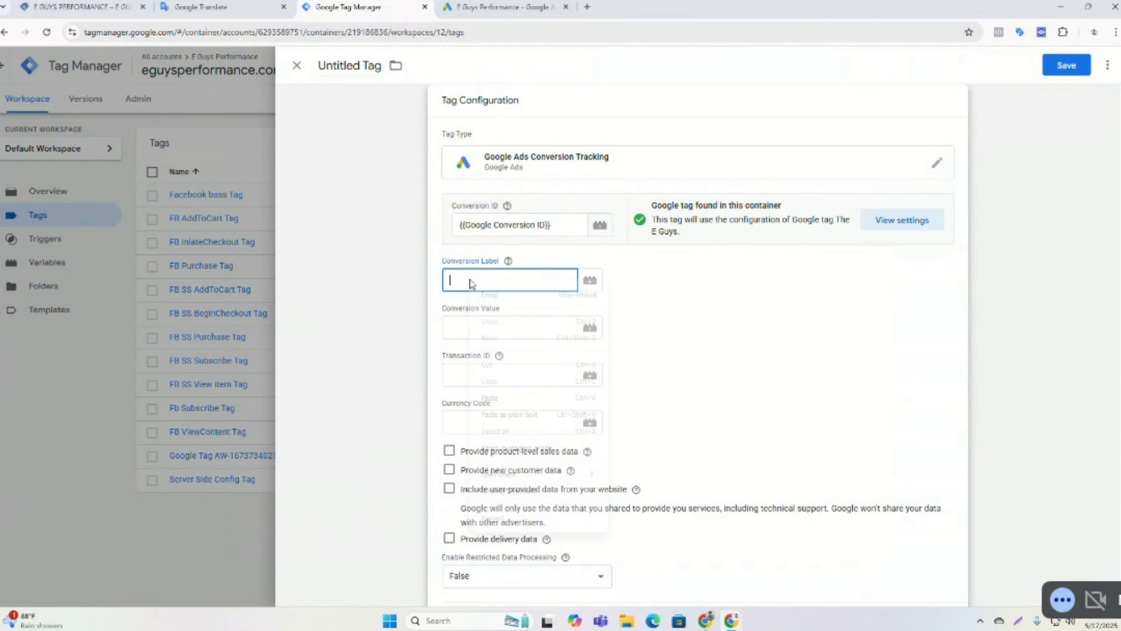
right_click(469, 282)
left_click(488, 397)
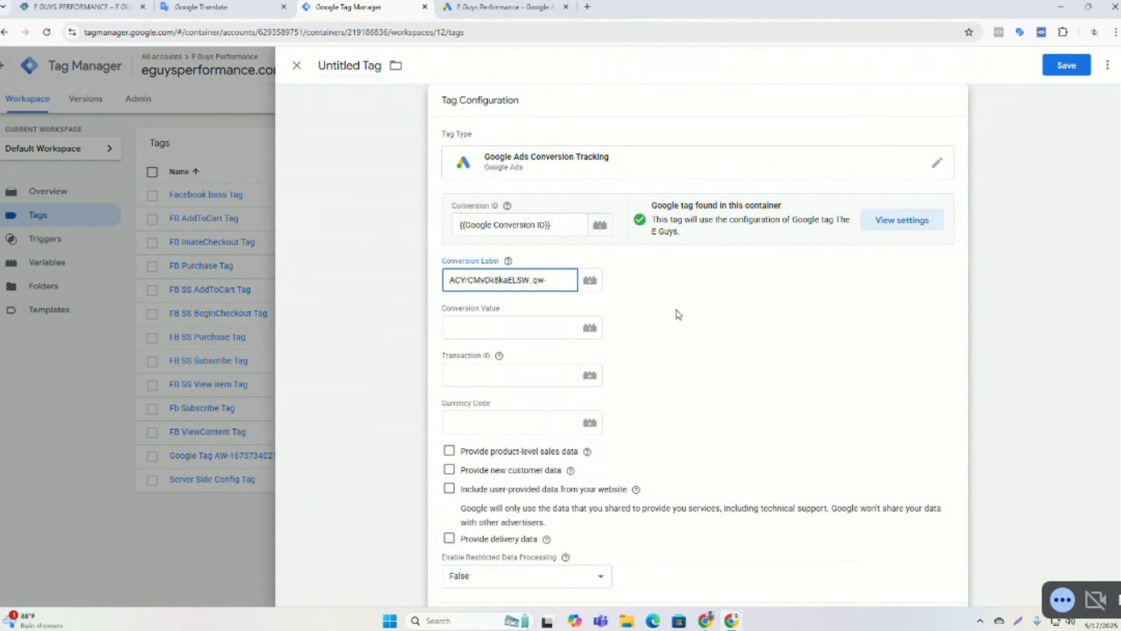
Set the Conversion Value to the {{dlv item value}} variable.
left_click(482, 329)
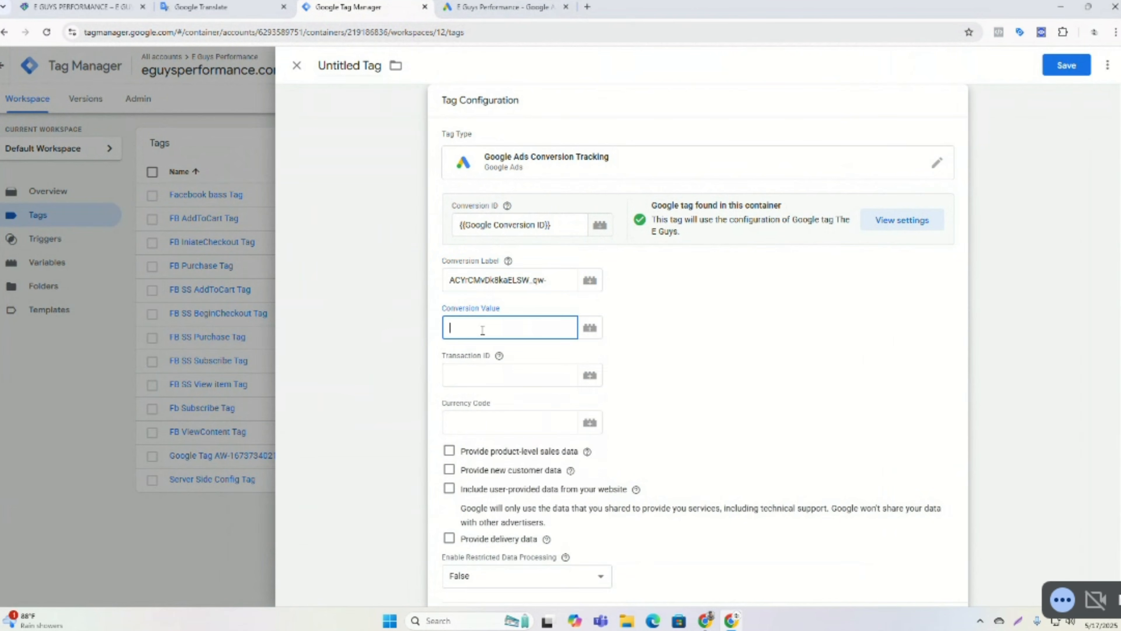
left_click(461, 4)
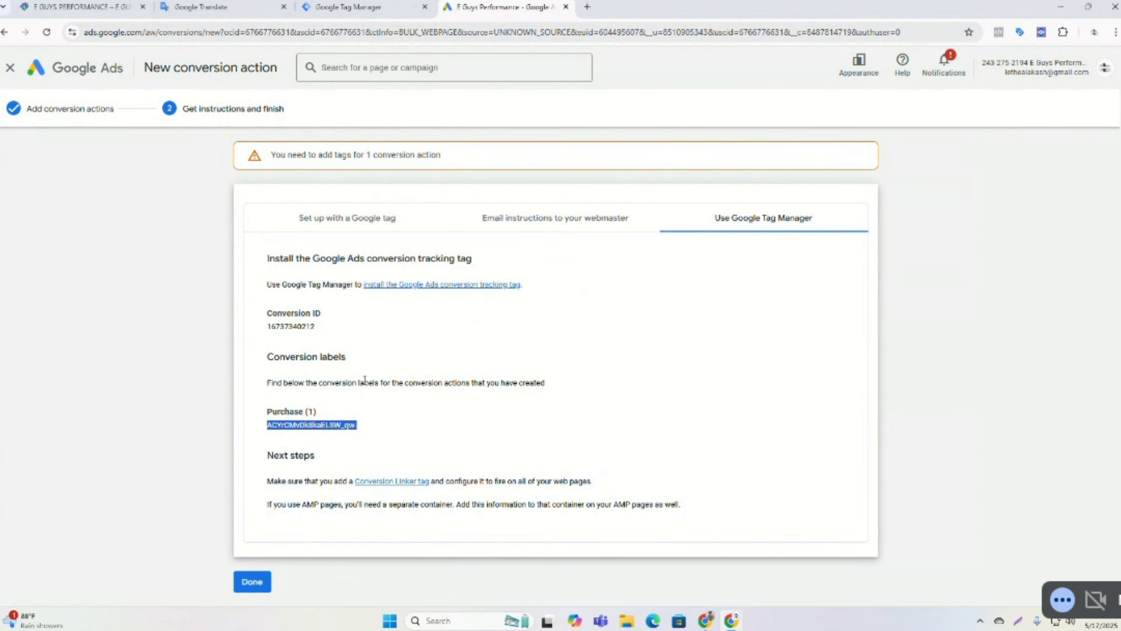
left_click(375, 380)
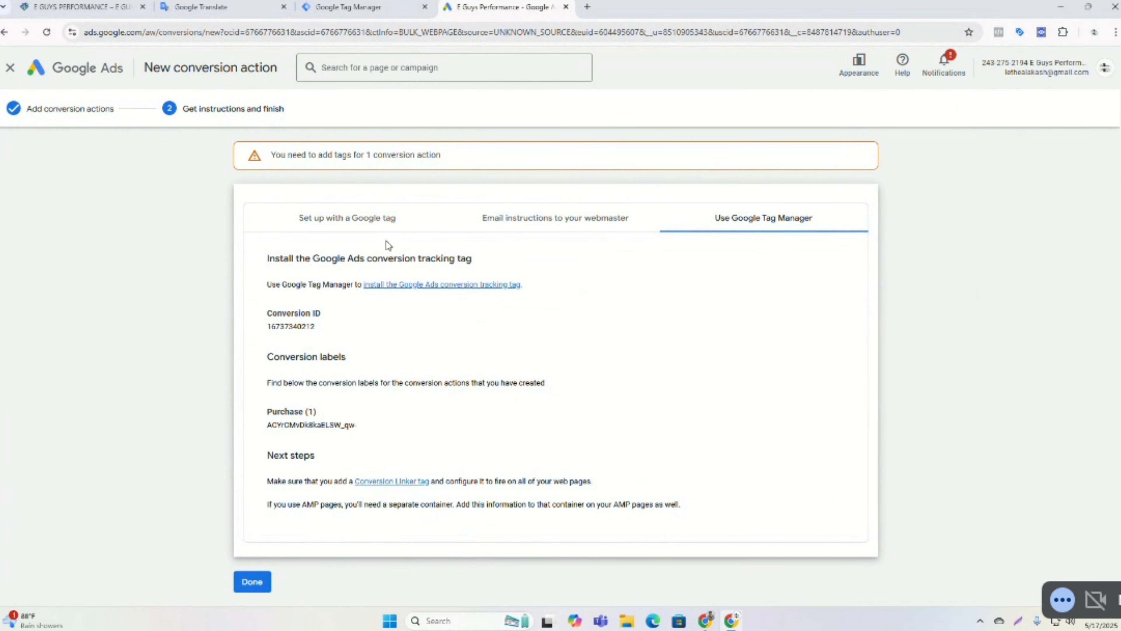
left_click(370, 6)
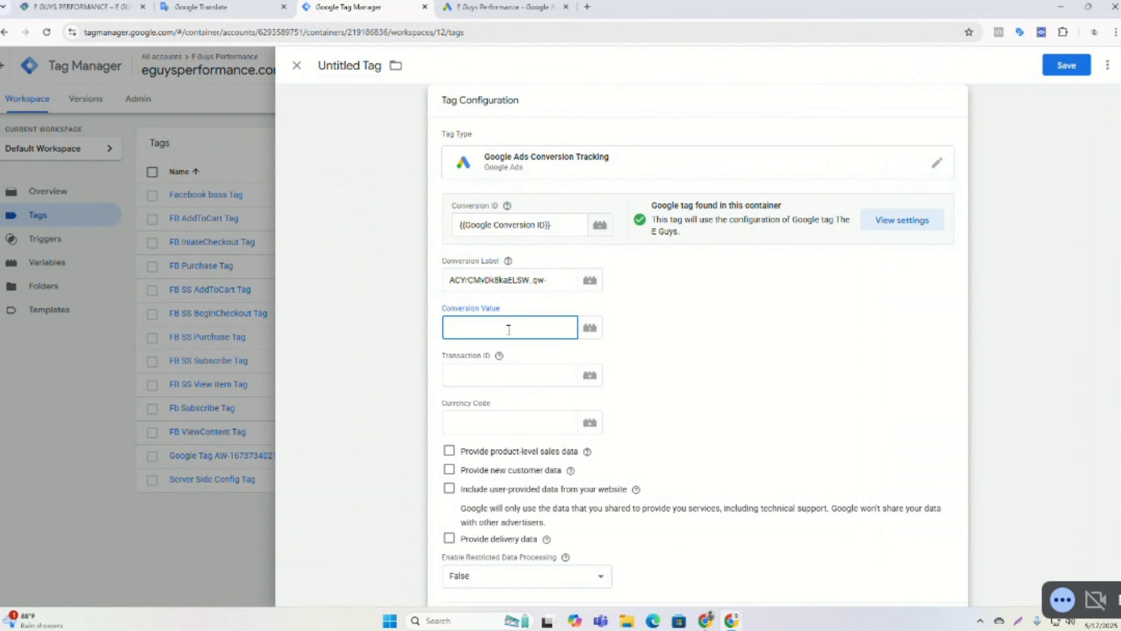
type("{{")
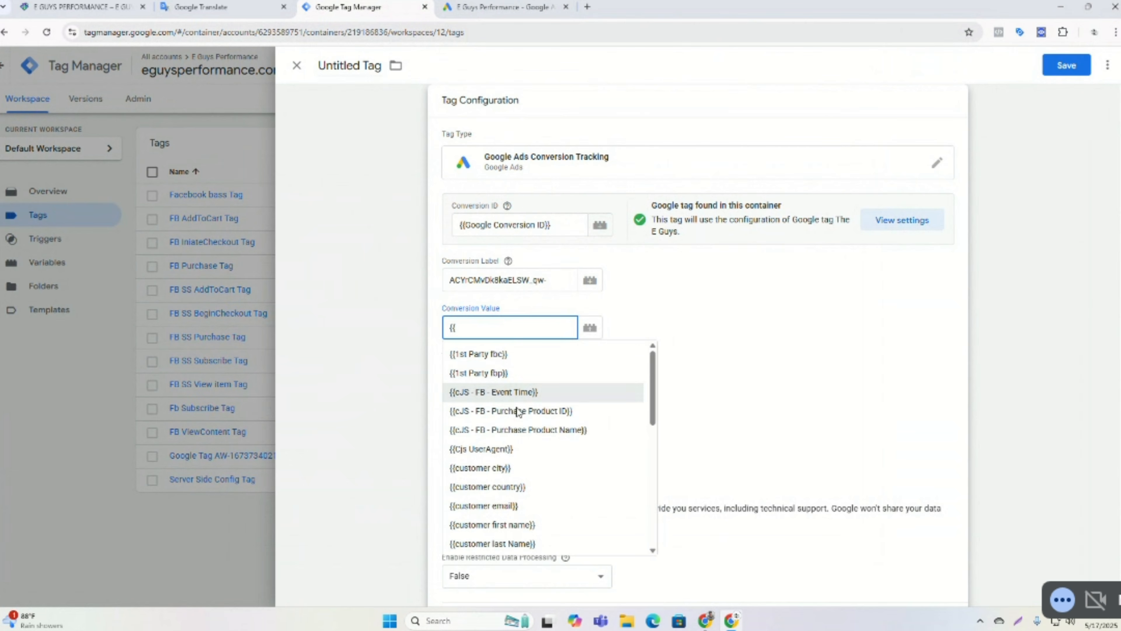
scroll(530, 381, "down", 3)
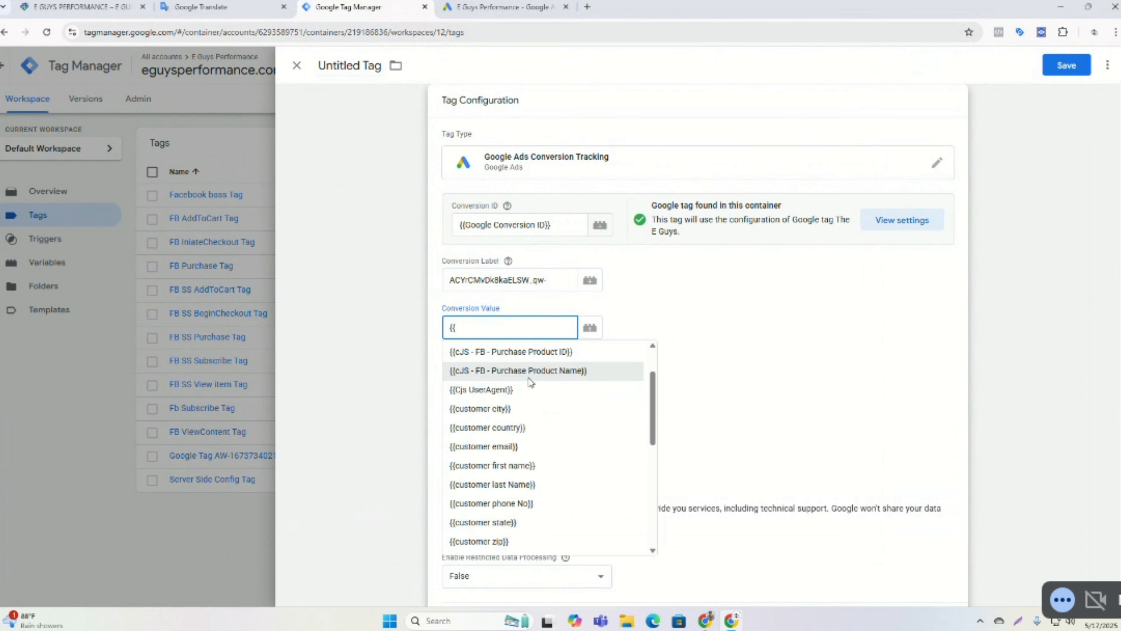
scroll(529, 382, "down", 2)
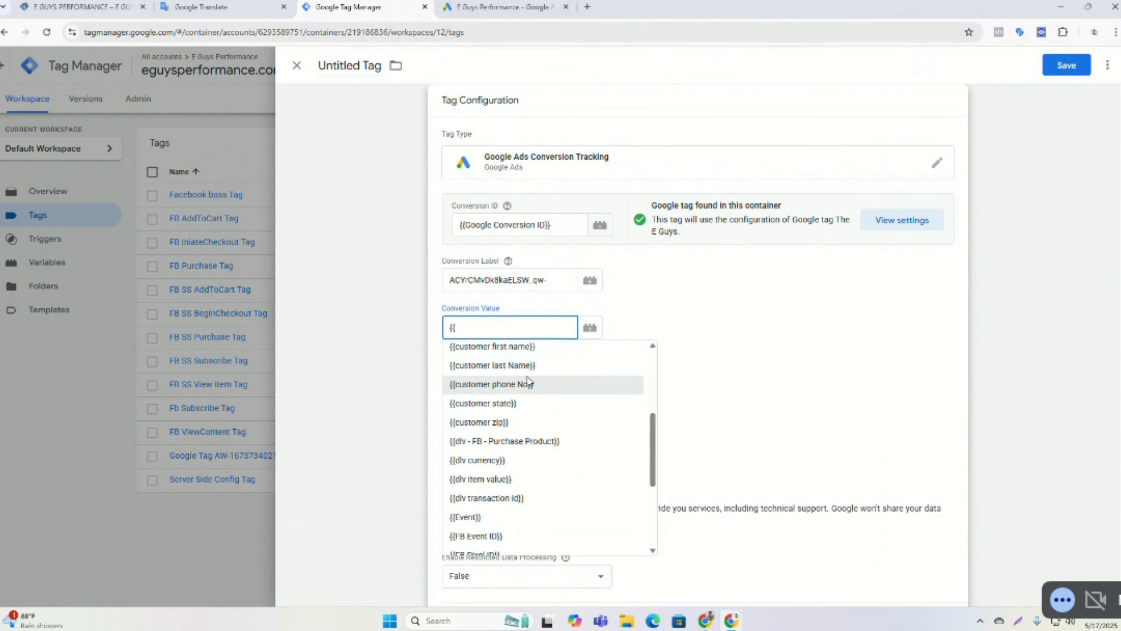
scroll(528, 383, "down", 2)
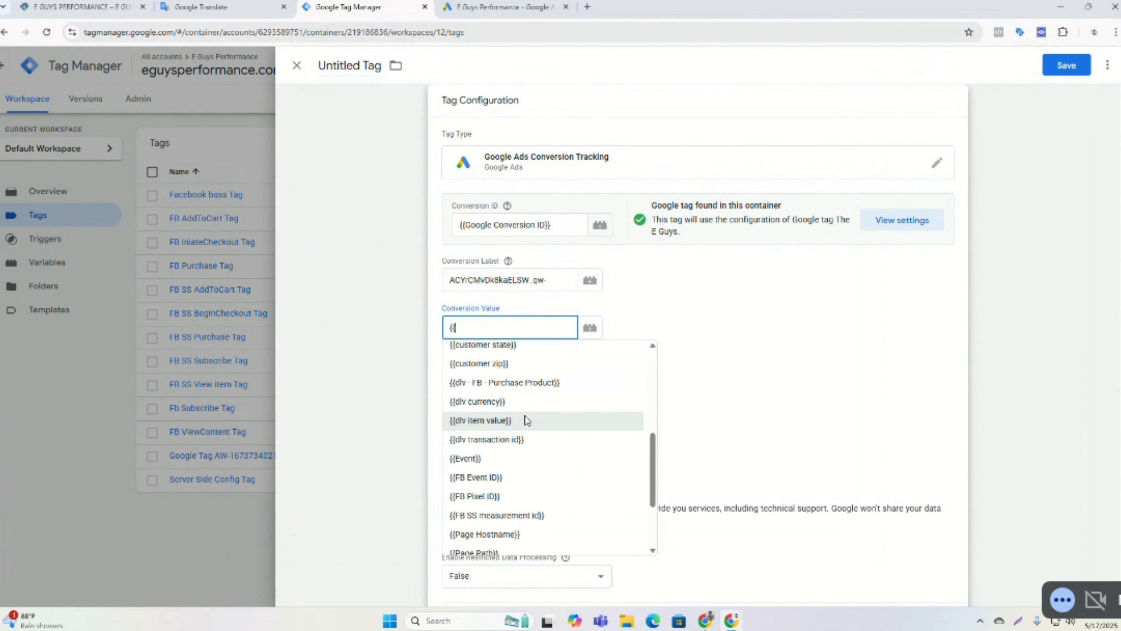
scroll(525, 419, "down", 1)
scroll(525, 419, "up", 1)
left_click(489, 420)
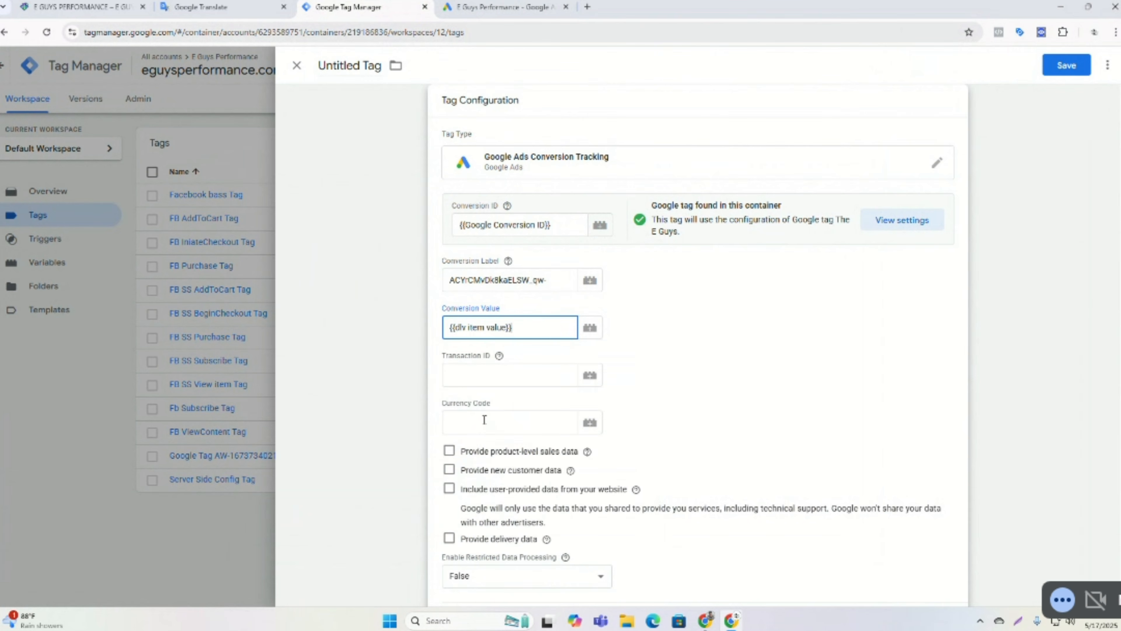
Set the Transaction ID to the {{dlv transaction id}} variable.
left_click(479, 379)
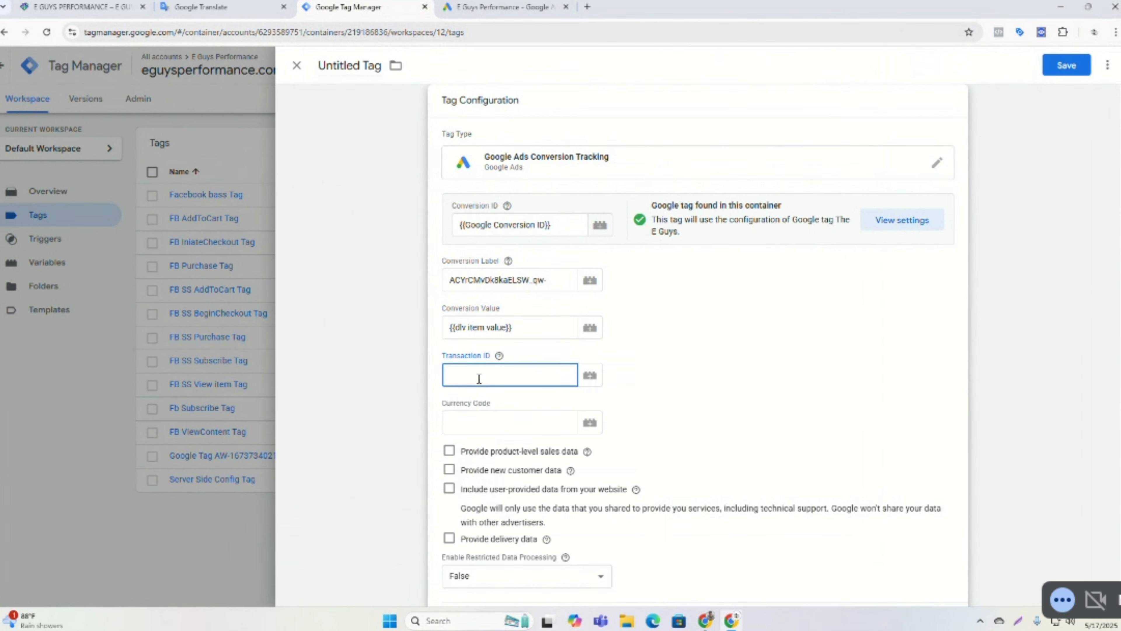
type("{{")
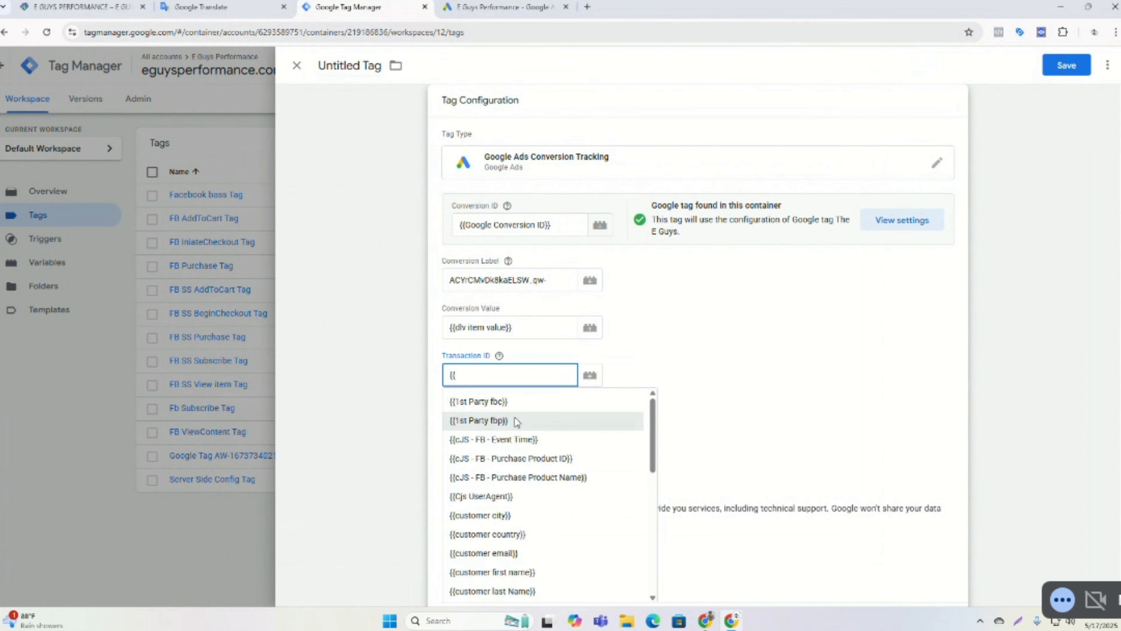
scroll(513, 437, "down", 3)
scroll(517, 455, "down", 2)
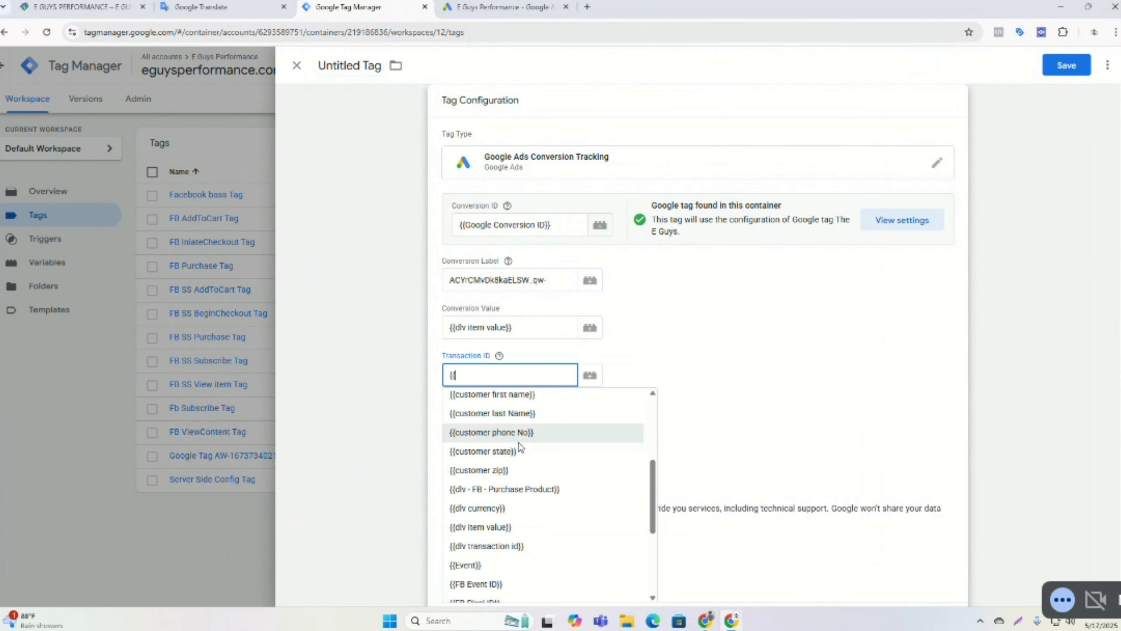
scroll(520, 447, "down", 2)
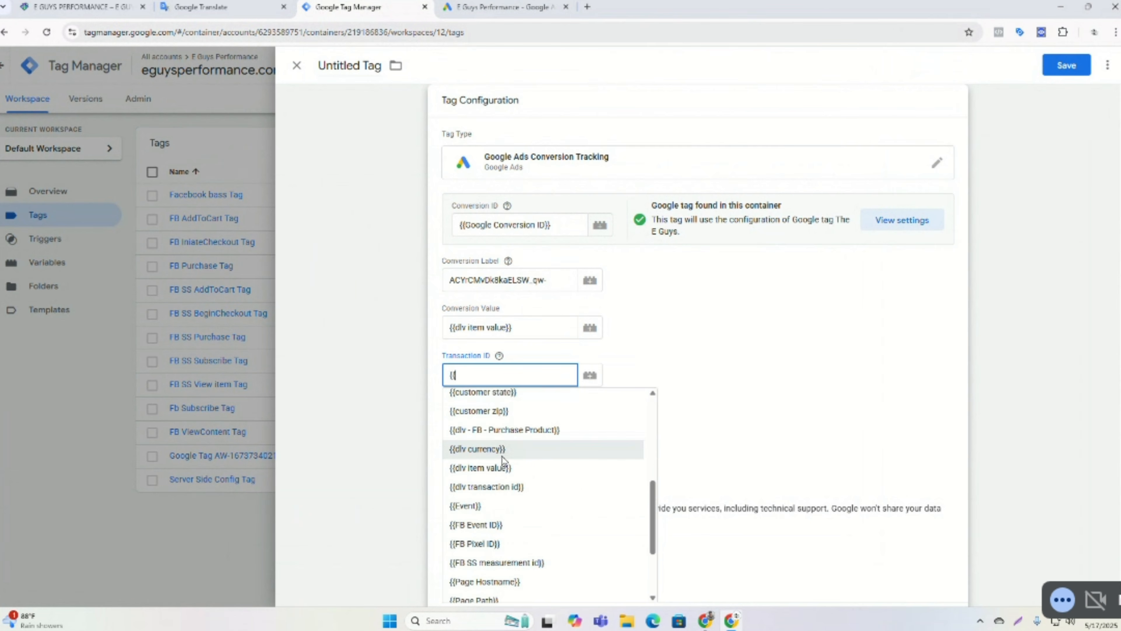
left_click(478, 487)
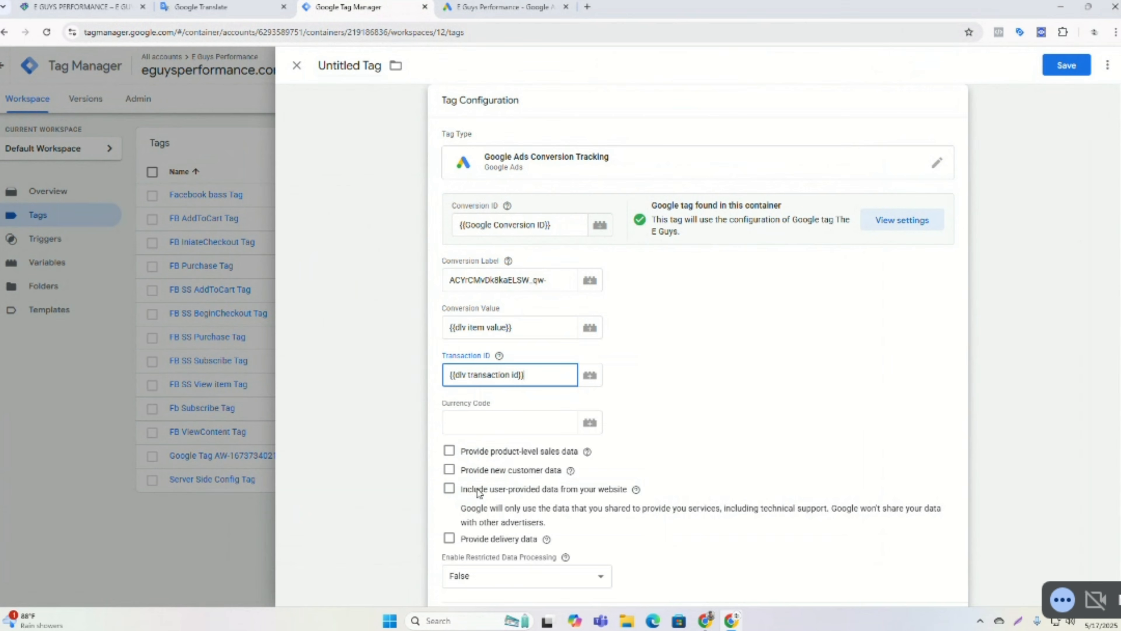
Set the Currency Code to the {{dlv currency}} variable.
left_click(494, 418)
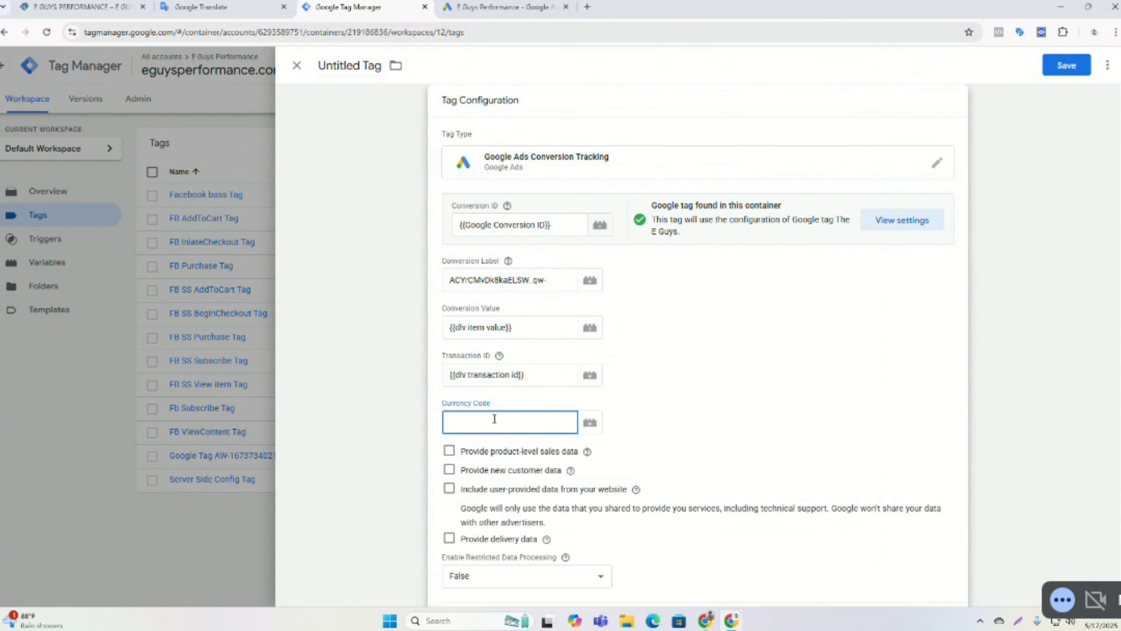
type("{{")
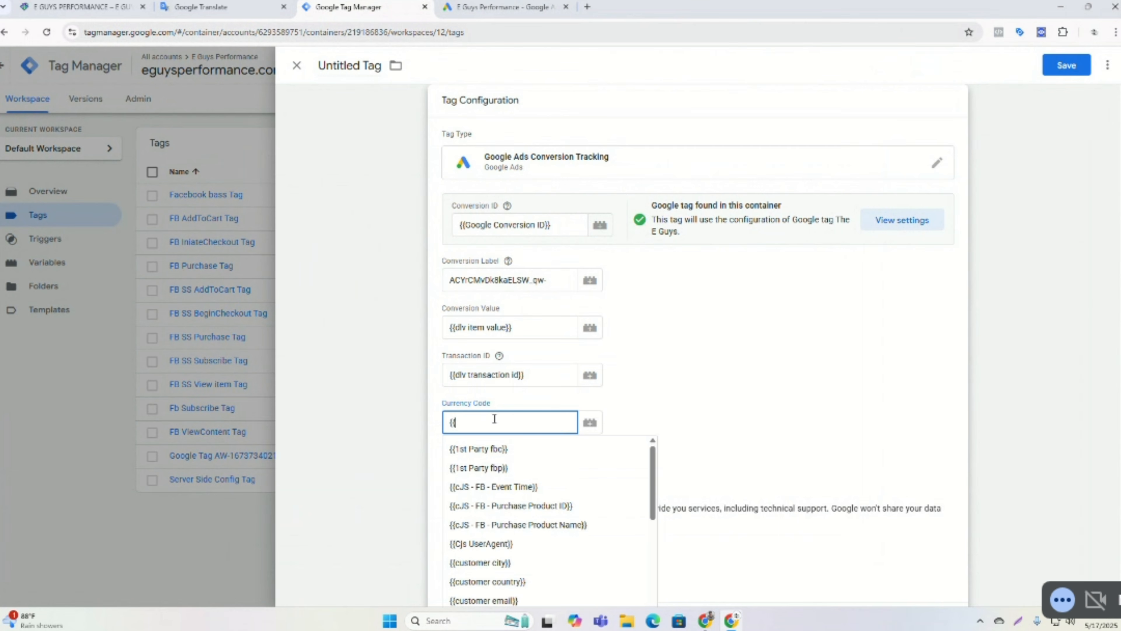
scroll(488, 500, "down", 5)
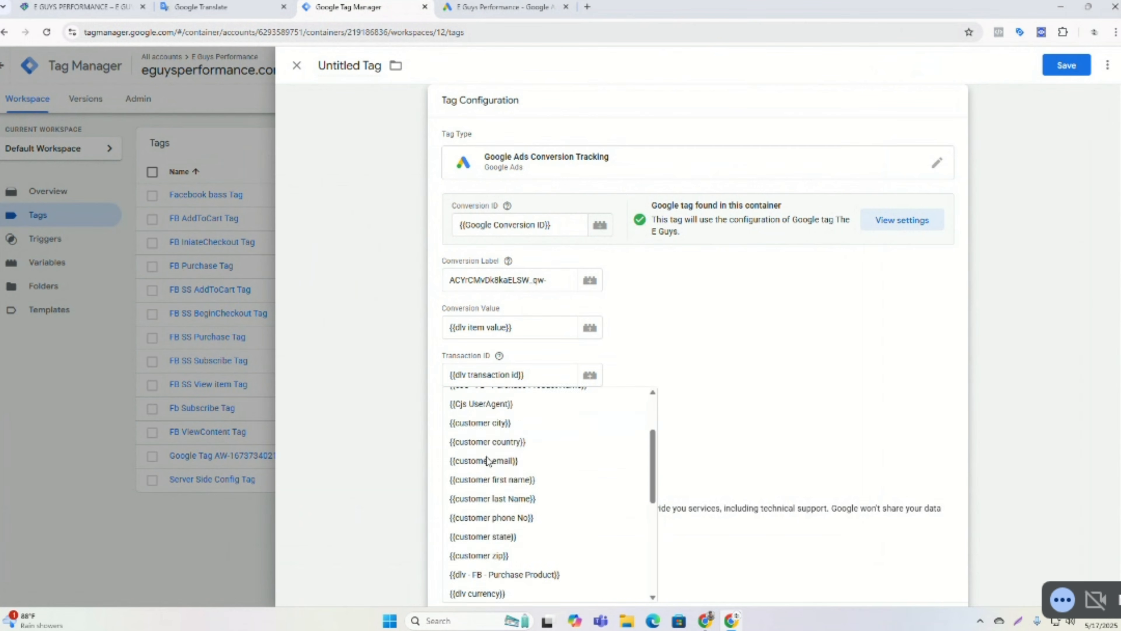
left_click(489, 506)
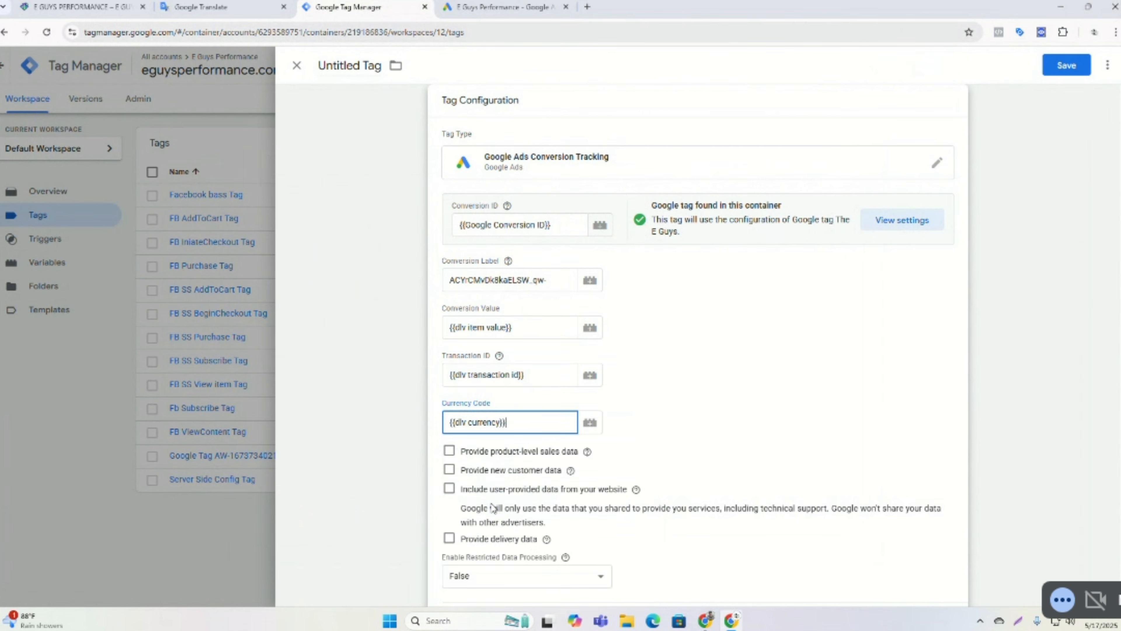
Choose the Purchase Trigger as the tag's firing trigger.
scroll(637, 356, "down", 1)
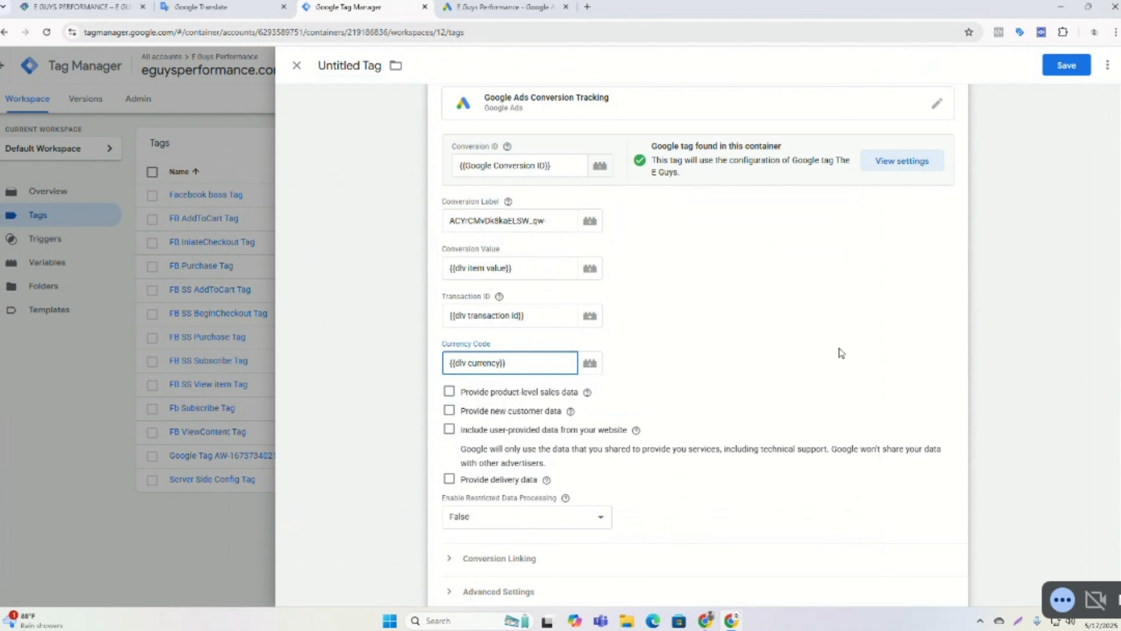
scroll(733, 305, "down", 1)
scroll(734, 305, "down", 3)
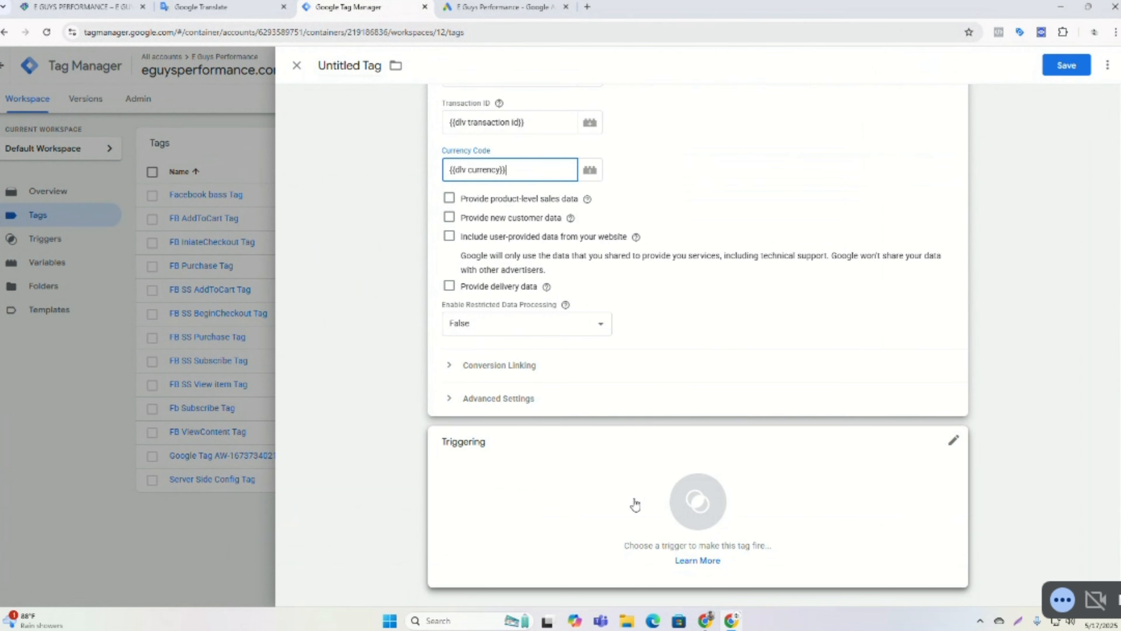
left_click(515, 376)
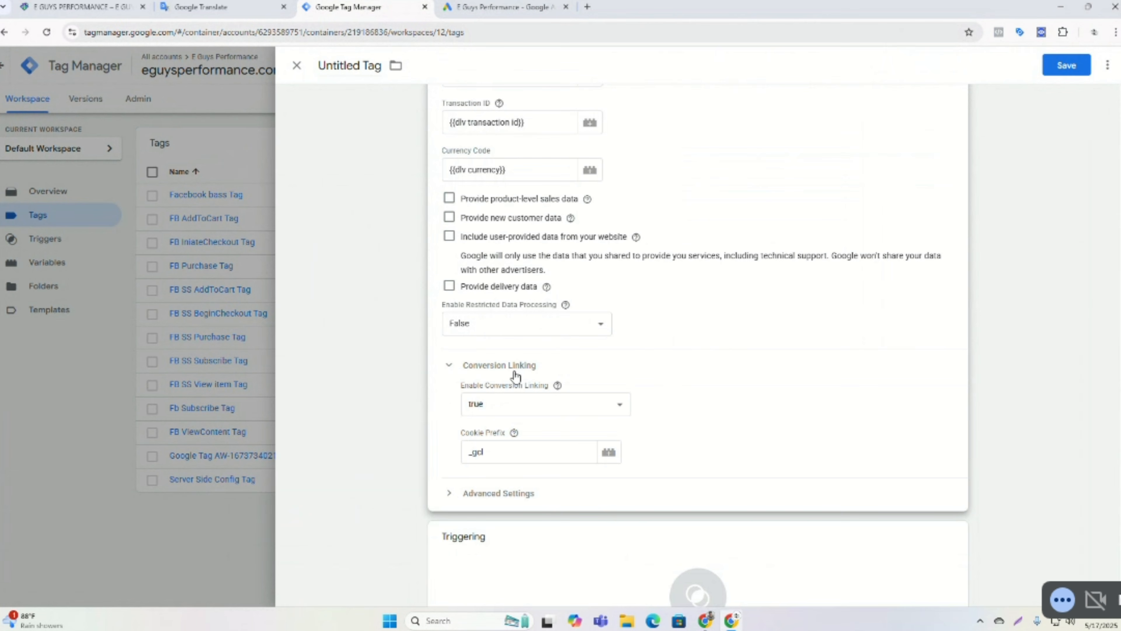
left_click(496, 571)
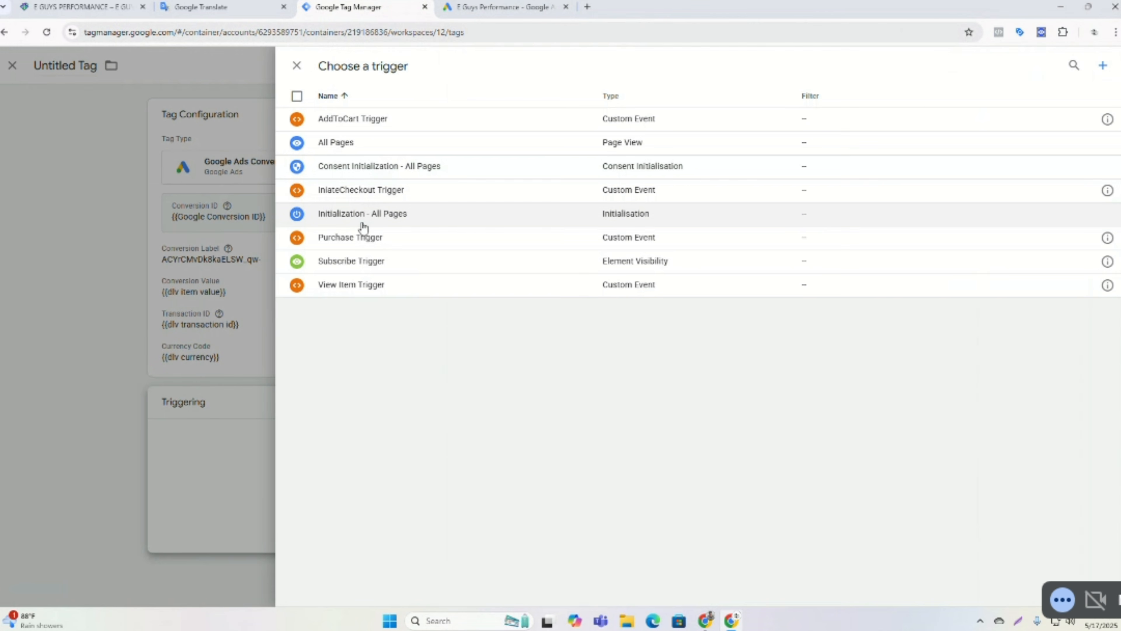
left_click(347, 242)
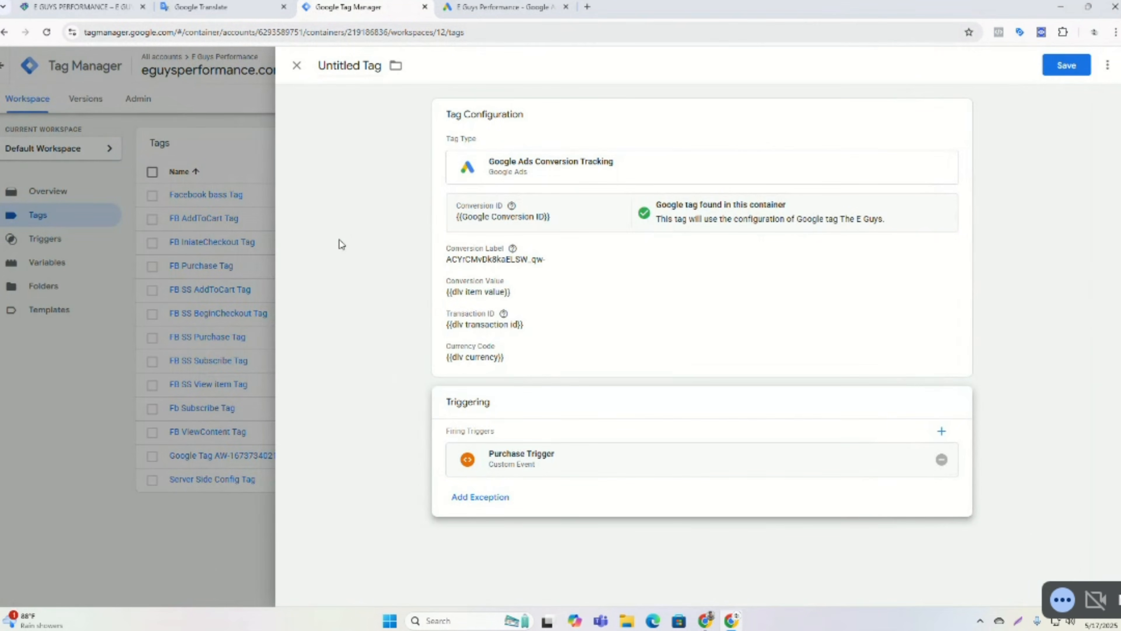
Name the tag Google Ads Purchase Tag and save it.
left_click(370, 66)
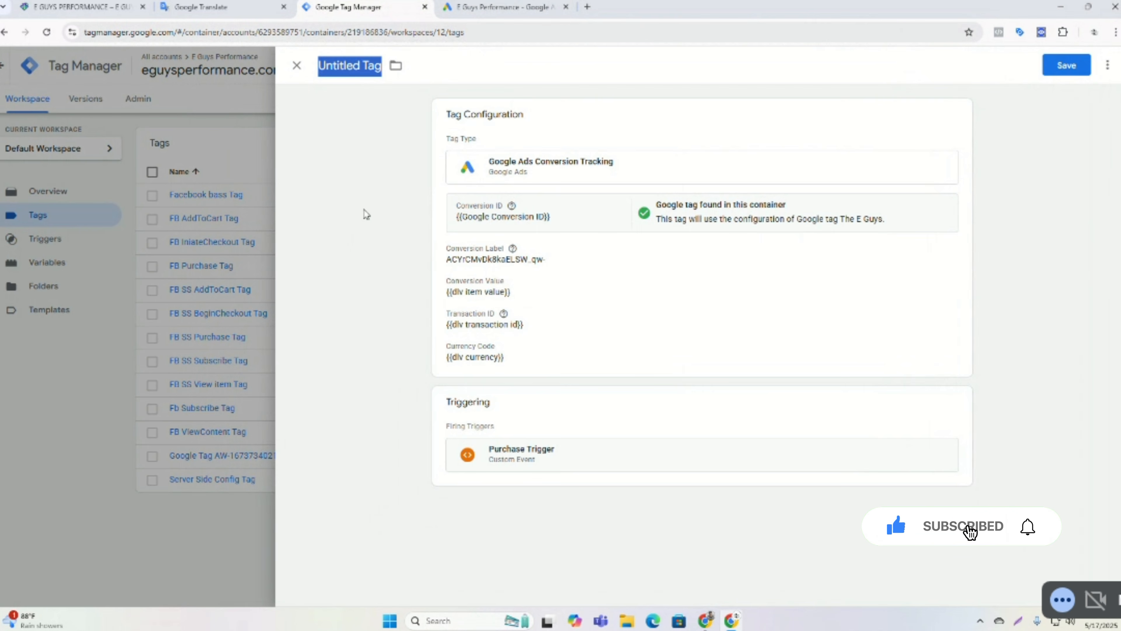
type("Goo")
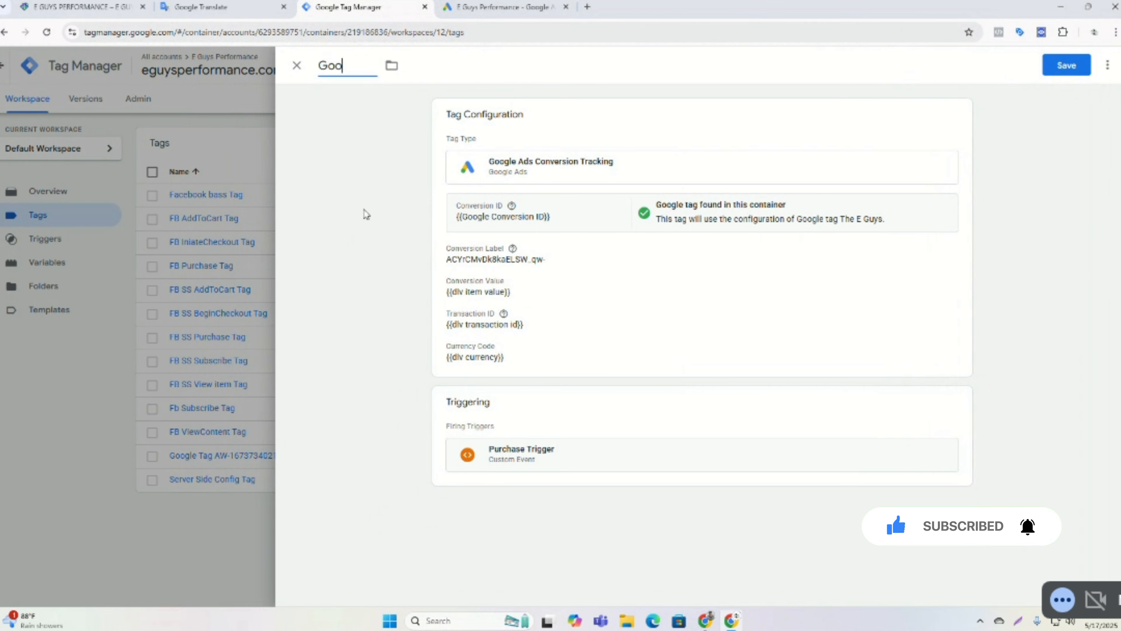
type("gle")
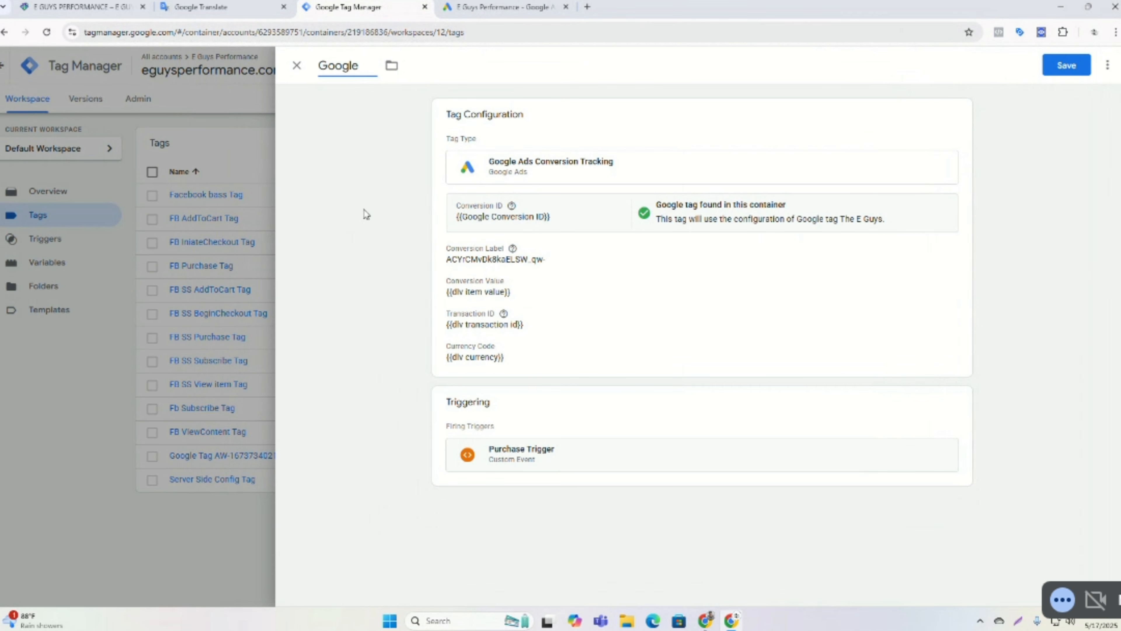
type(" Ads Purch")
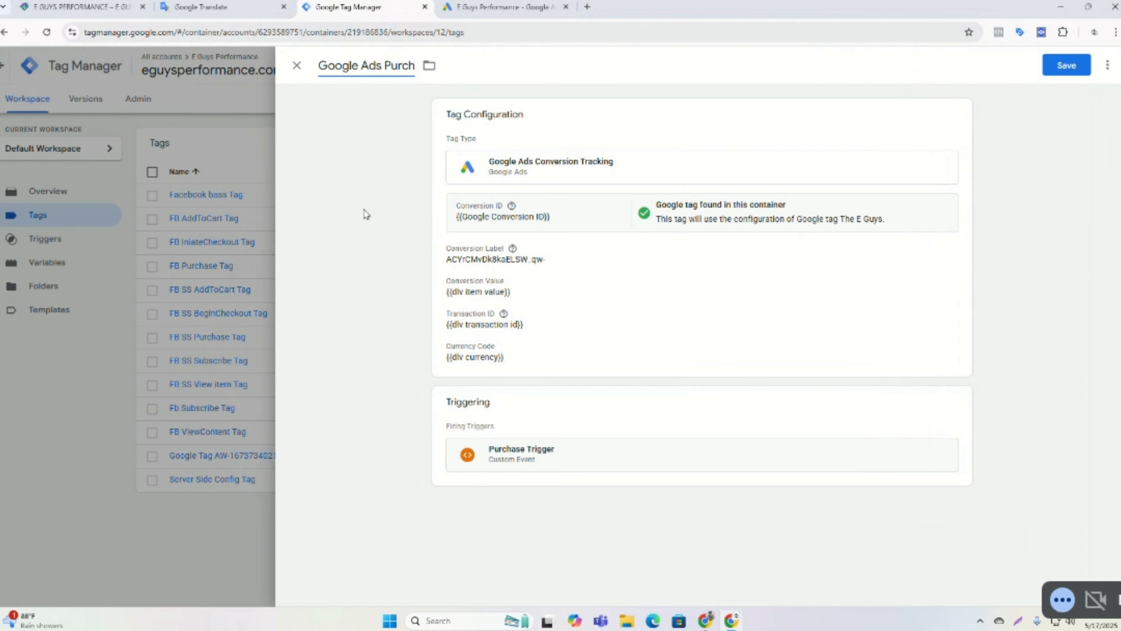
type("ase TAg")
key("BackSpace")
key("BackSpace")
type("ag")
left_click(1066, 65)
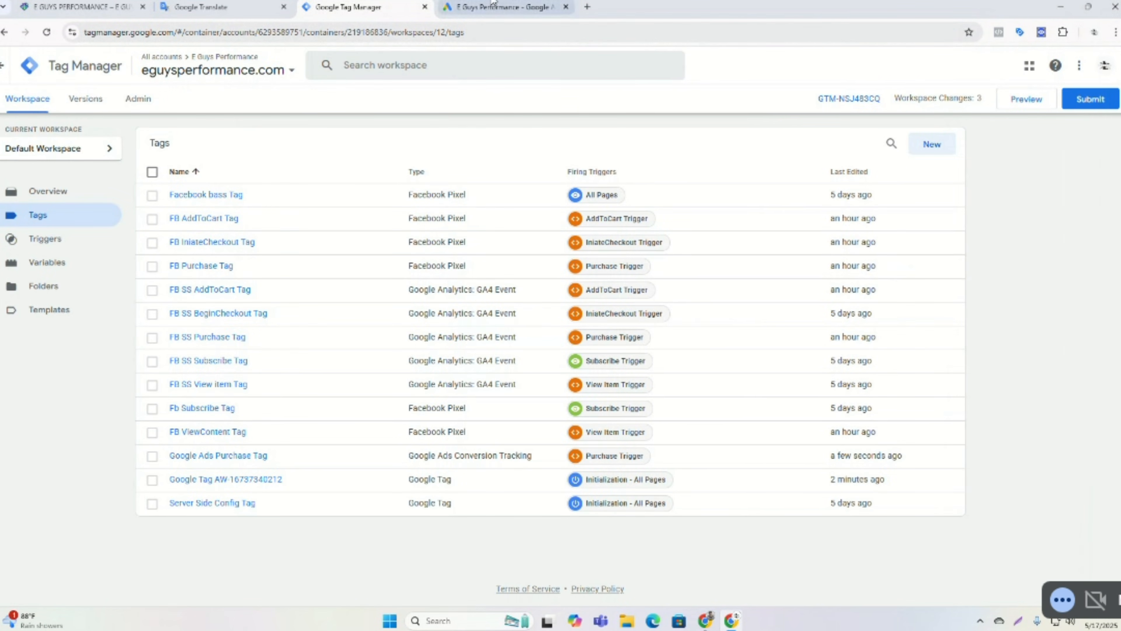
Finish the new Purchase conversion action in Google Ads.
left_click(499, 8)
scroll(301, 358, "down", 1)
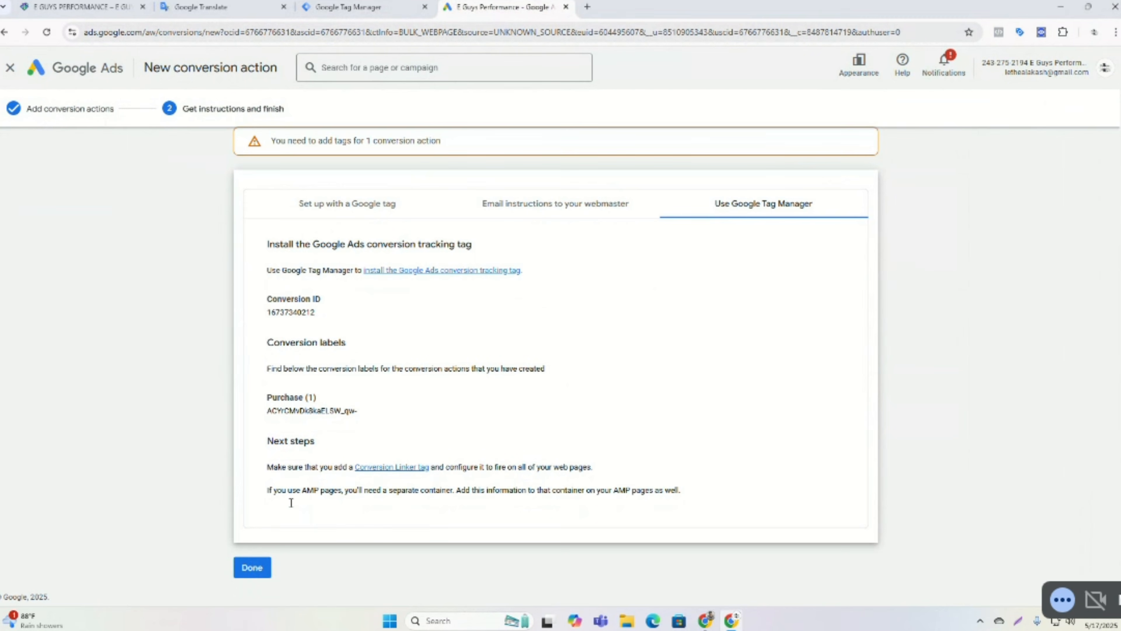
left_click(264, 570)
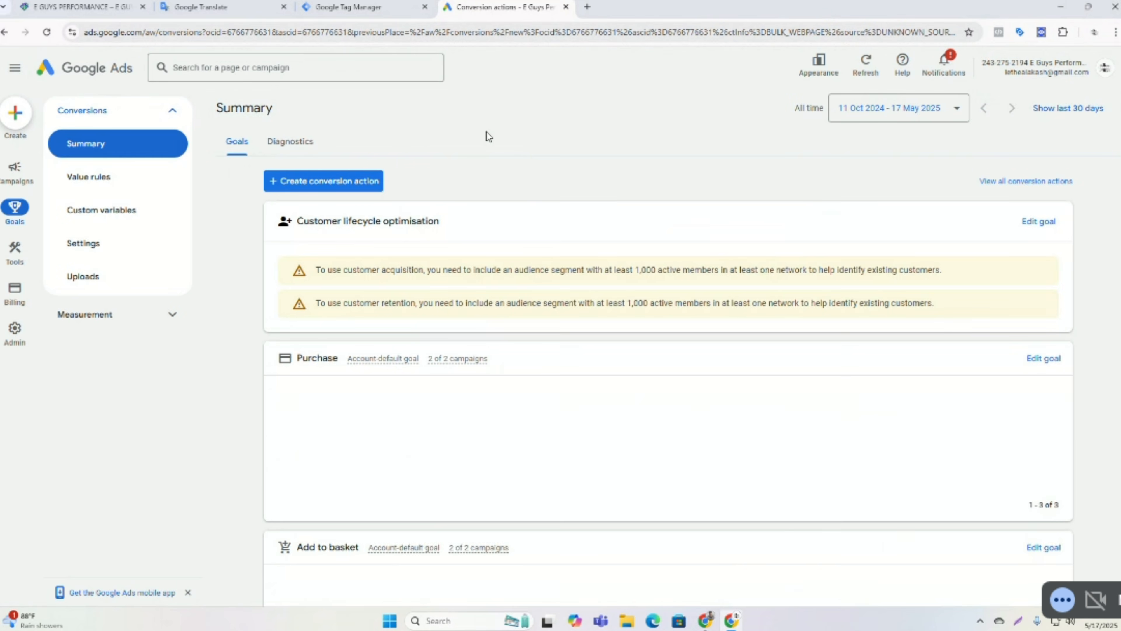
Start creating another conversion action for the website from the conversions summary.
scroll(486, 132, "down", 1)
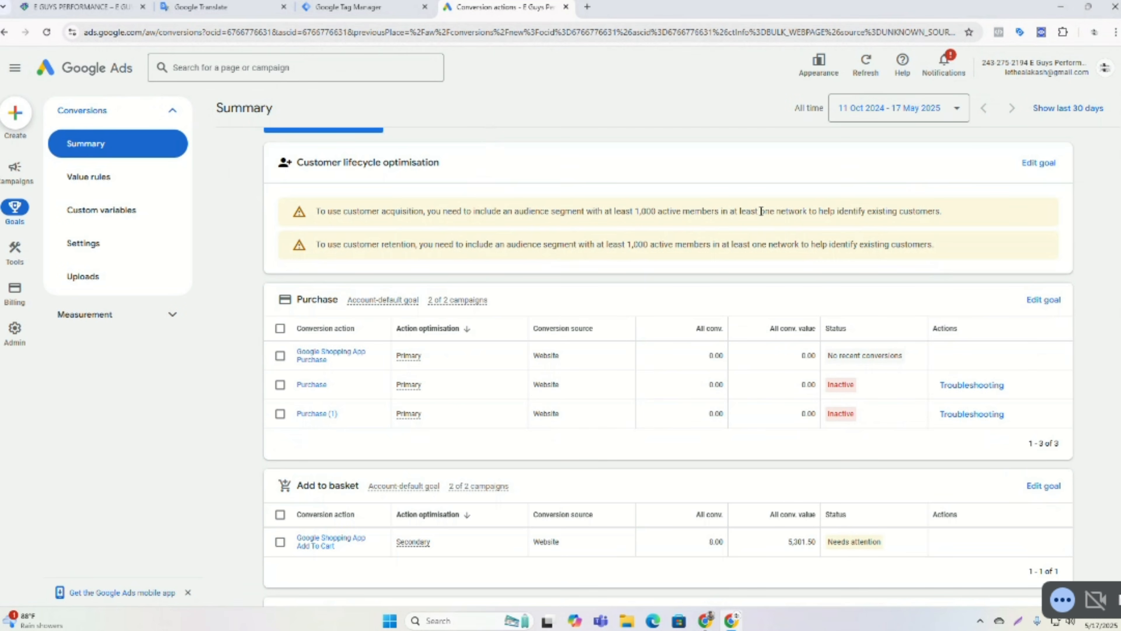
scroll(696, 213, "up", 1)
left_click(324, 179)
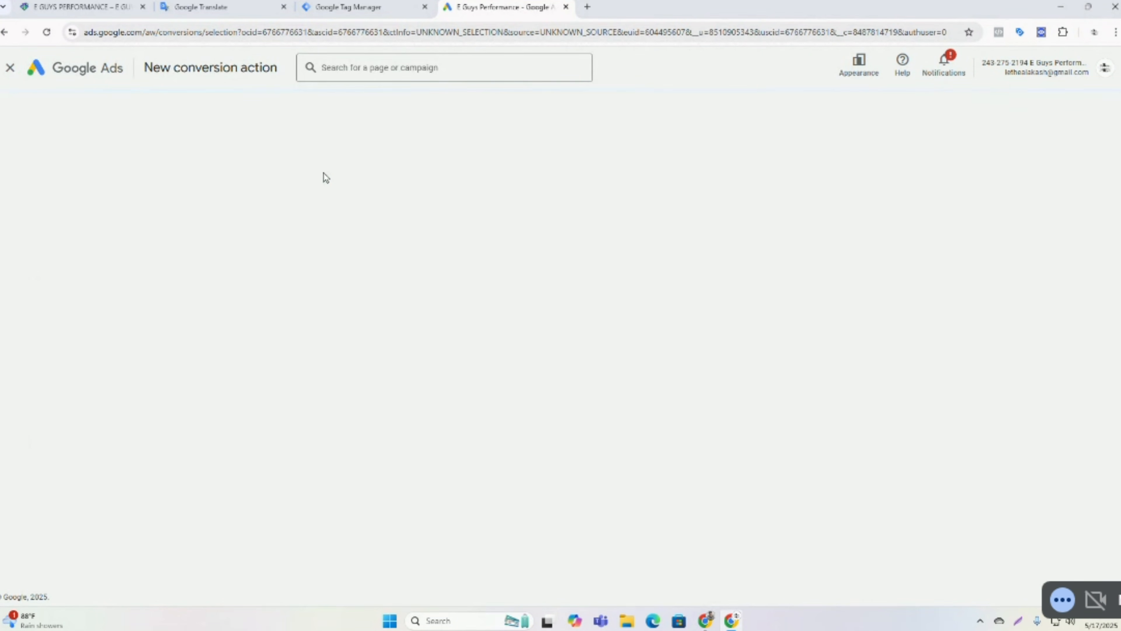
left_click(312, 267)
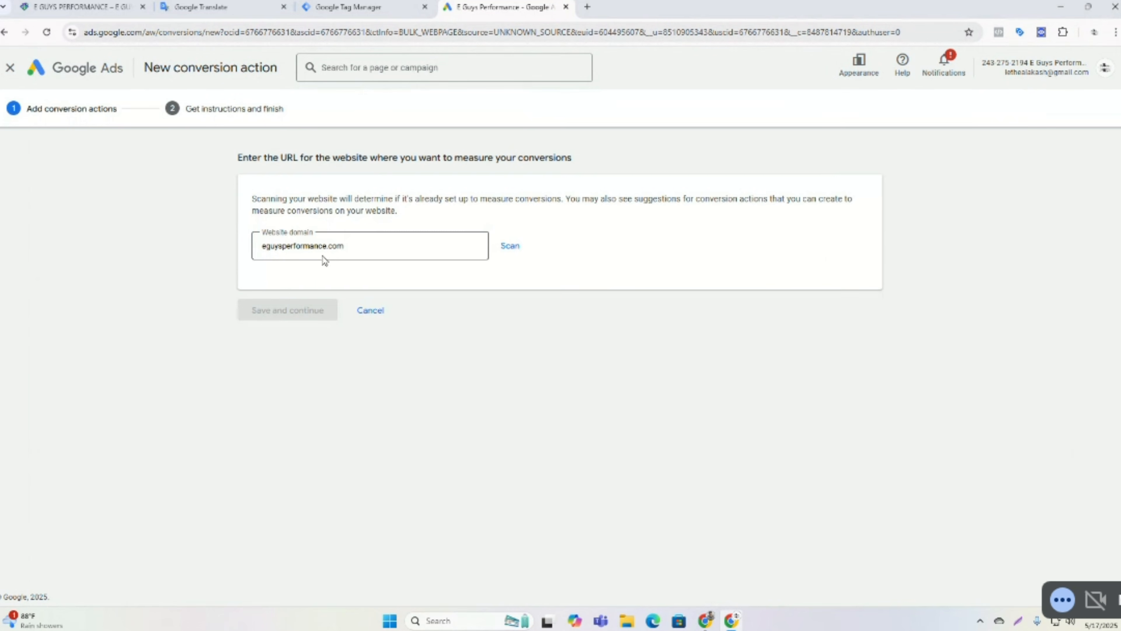
Scan the eguysperformance.com website domain and cancel the event-based conversion action form.
left_click(509, 244)
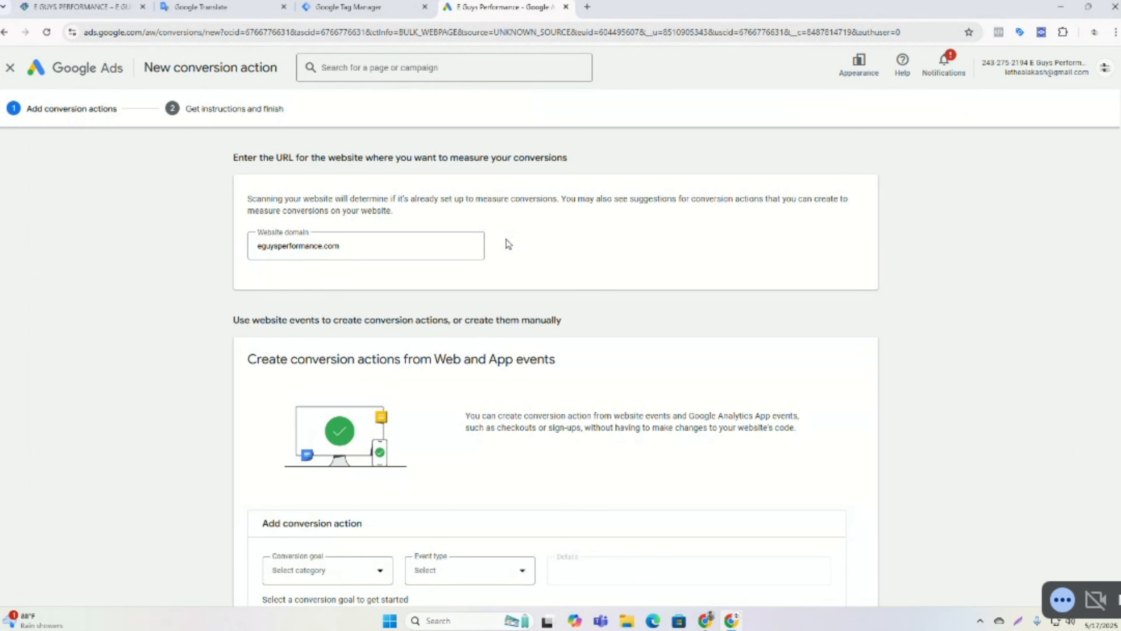
scroll(509, 244, "down", 6)
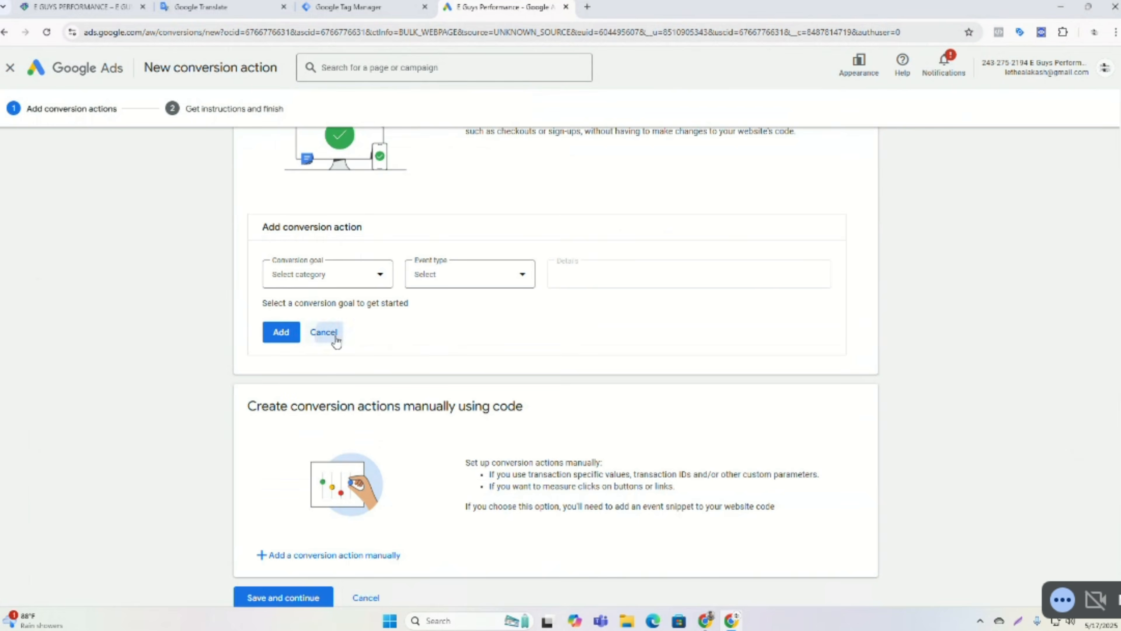
left_click(323, 332)
Add a conversion action manually and choose Begin checkout as its goal category.
left_click(327, 526)
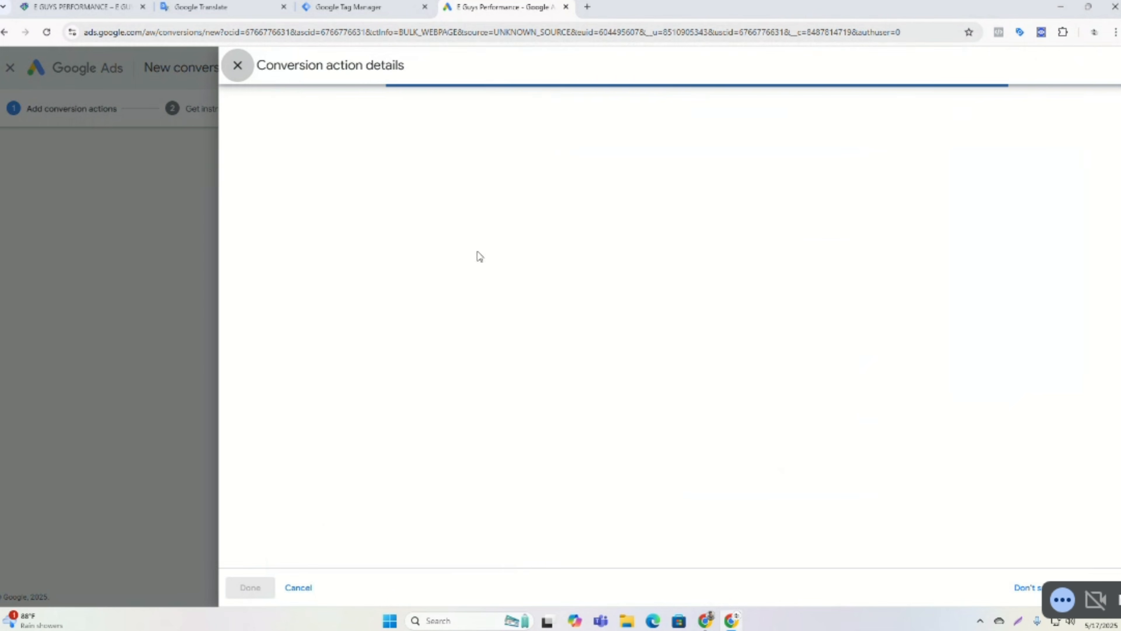
left_click(551, 225)
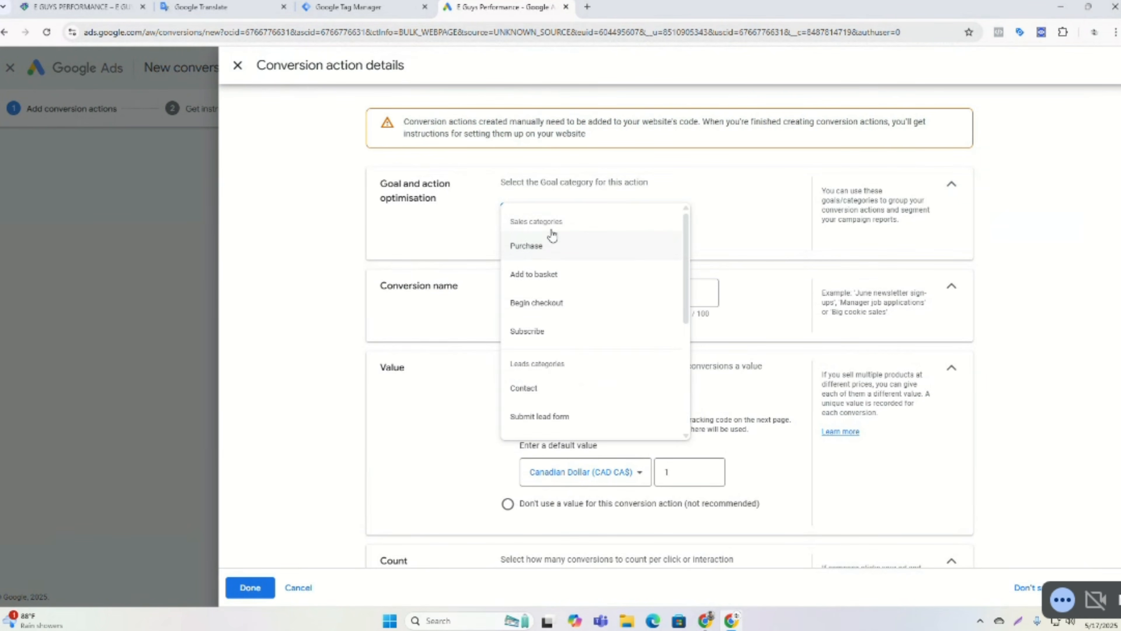
scroll(571, 290, "down", 2)
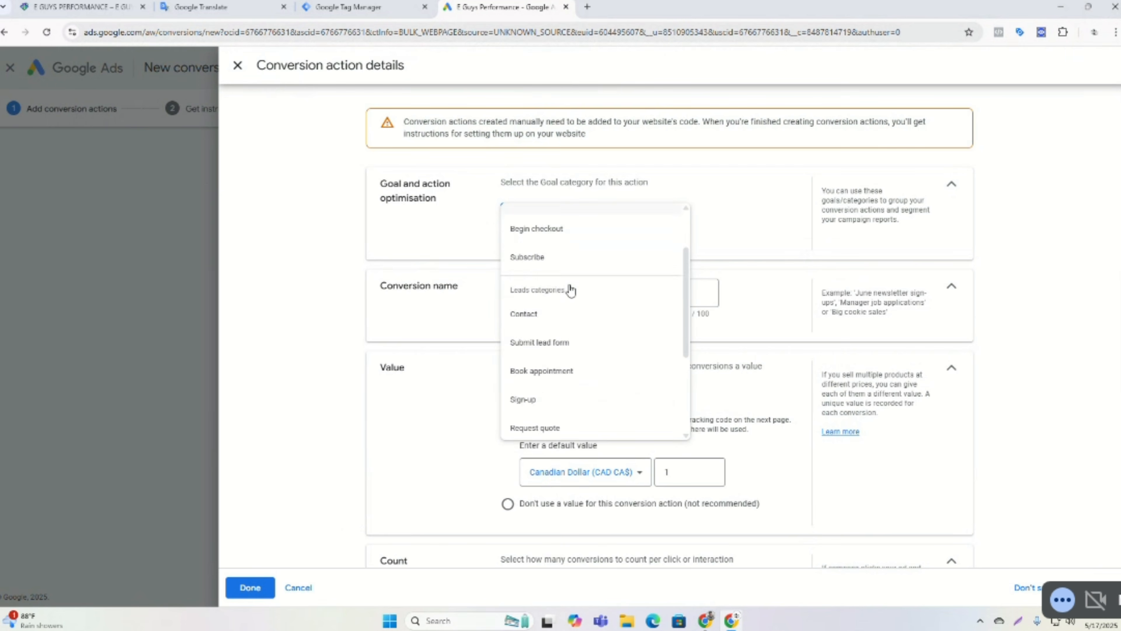
scroll(571, 290, "down", 4)
scroll(571, 290, "up", 5)
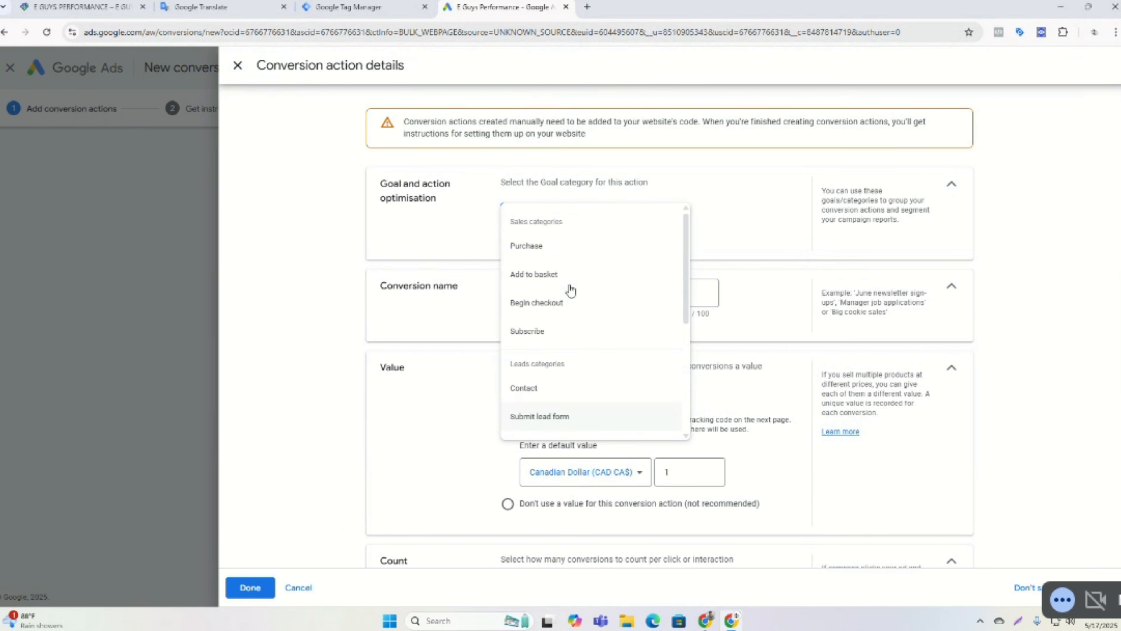
left_click(534, 312)
Name the conversion action Checkout and finish its details.
scroll(525, 308, "down", 1)
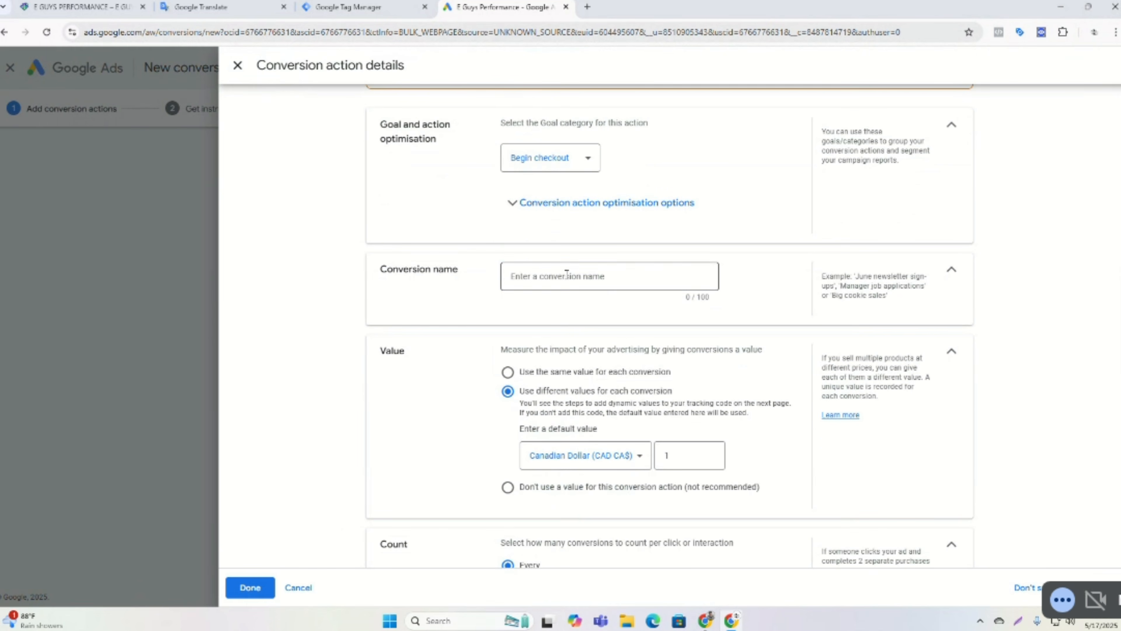
left_click(560, 275)
type("cko")
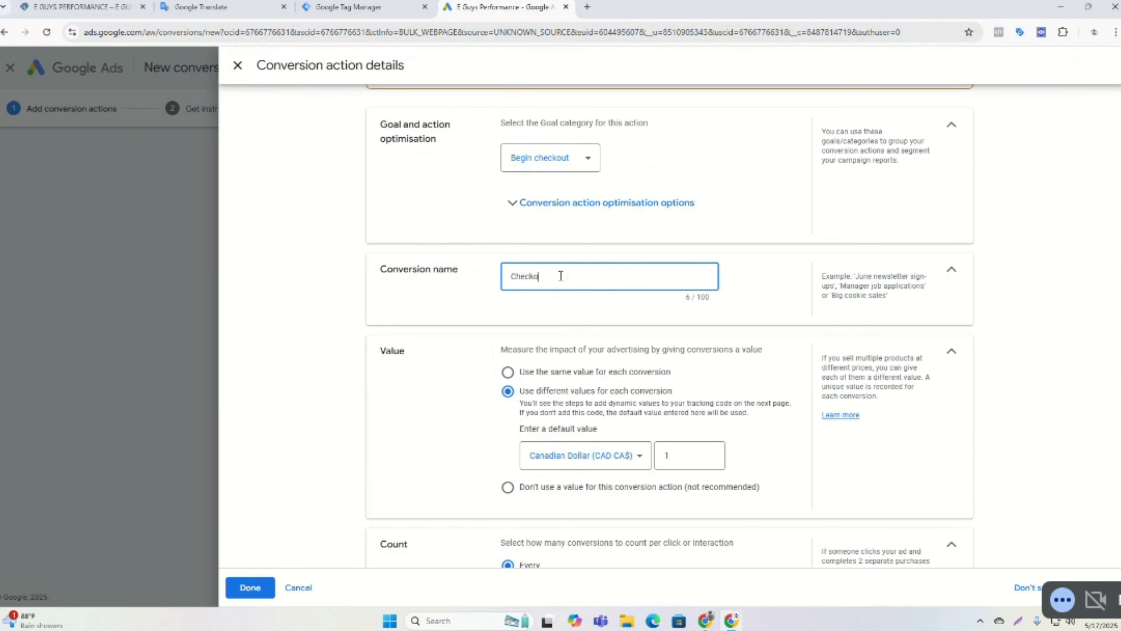
type("ut")
scroll(482, 335, "down", 5)
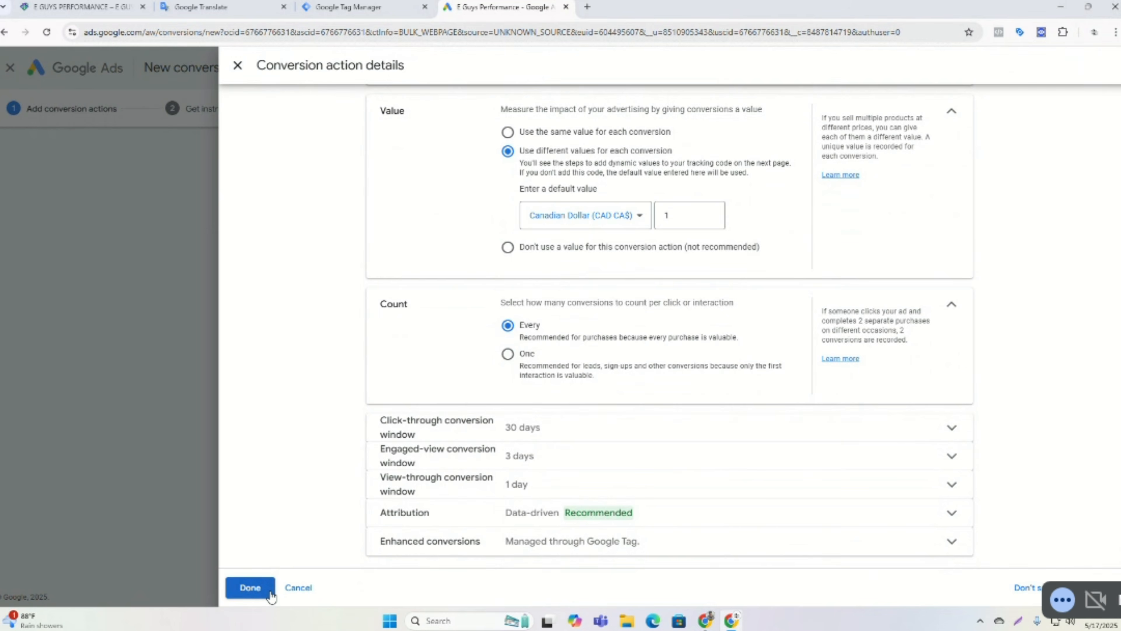
left_click(250, 587)
Reopen the Checkout conversion action's settings to review them, then close the panel.
scroll(634, 466, "down", 1)
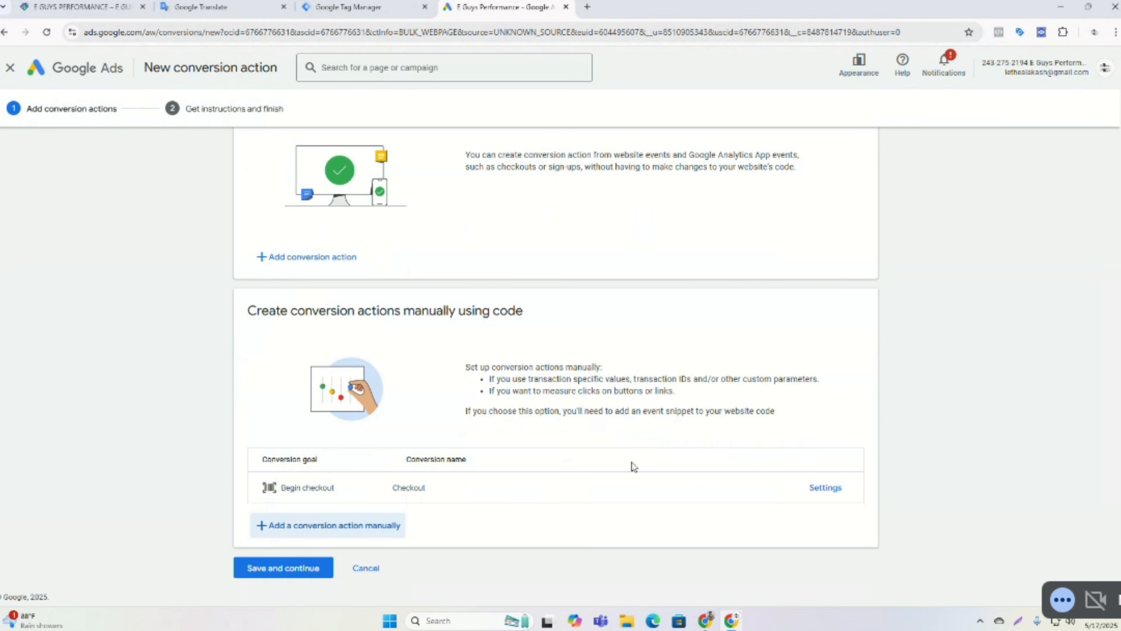
left_click(825, 487)
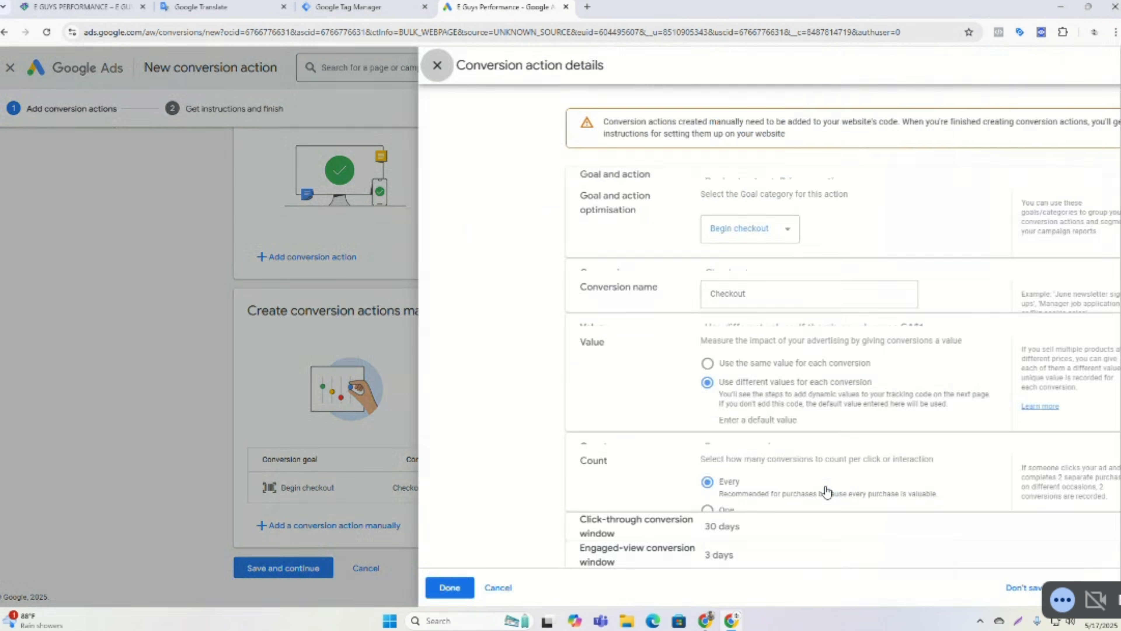
scroll(510, 255, "down", 5)
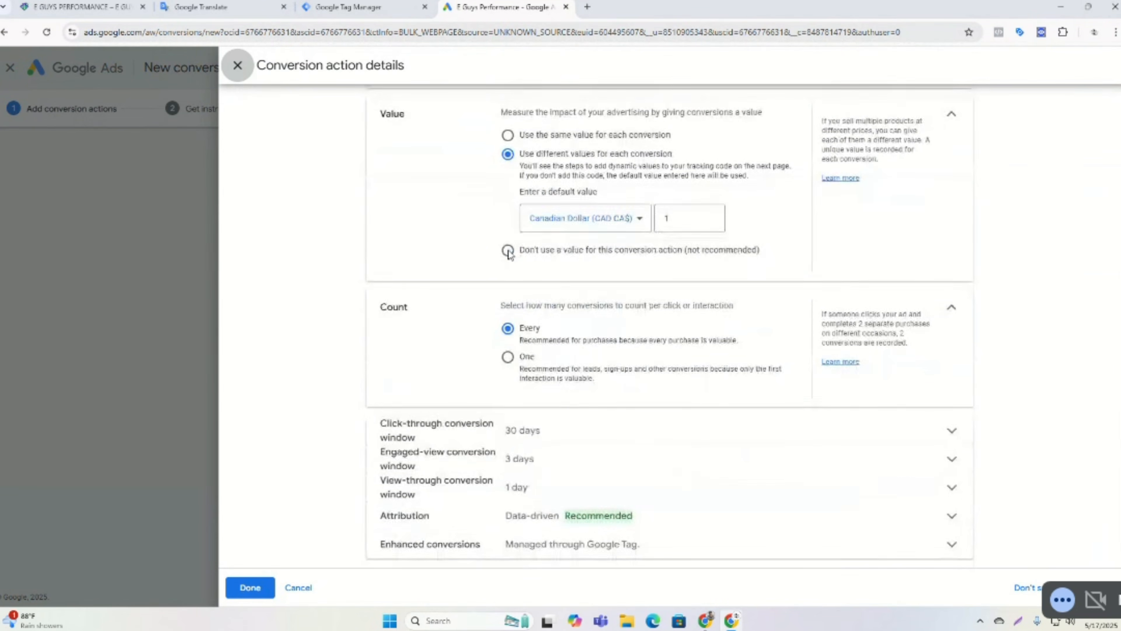
left_click(250, 588)
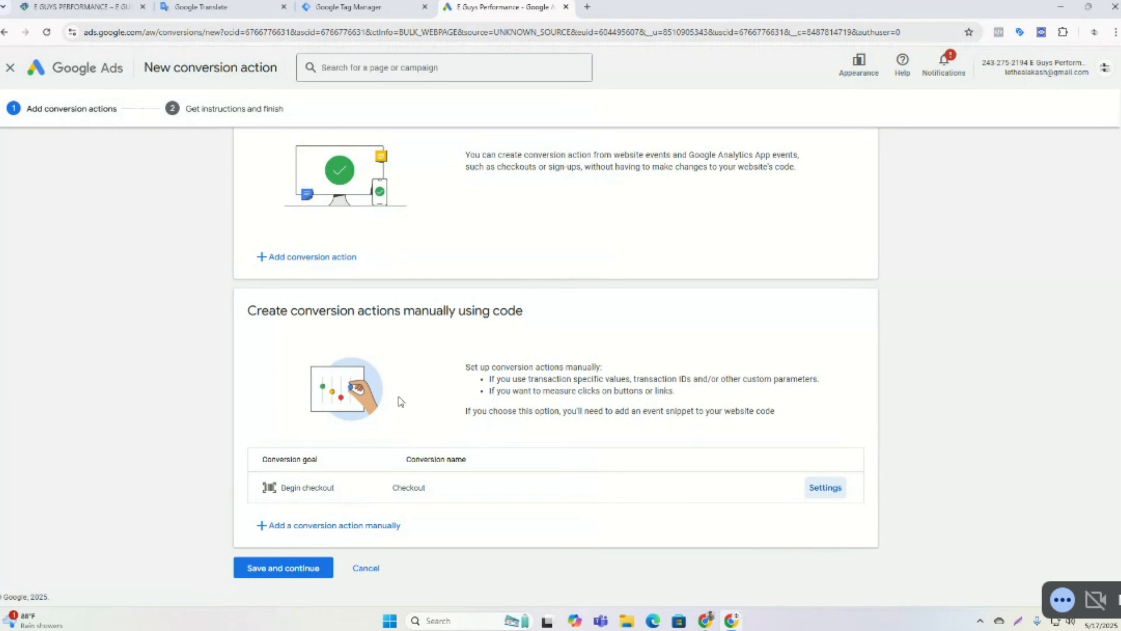
Save and continue to the Google Tag Manager setup instructions and copy the Conversion ID.
left_click(311, 568)
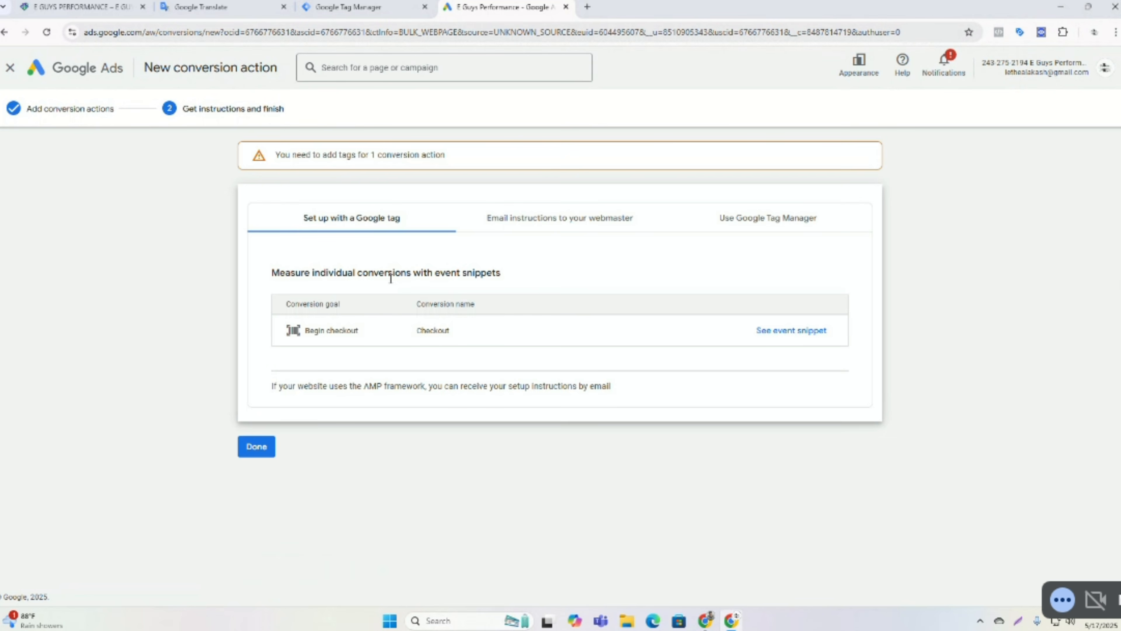
left_click(744, 219)
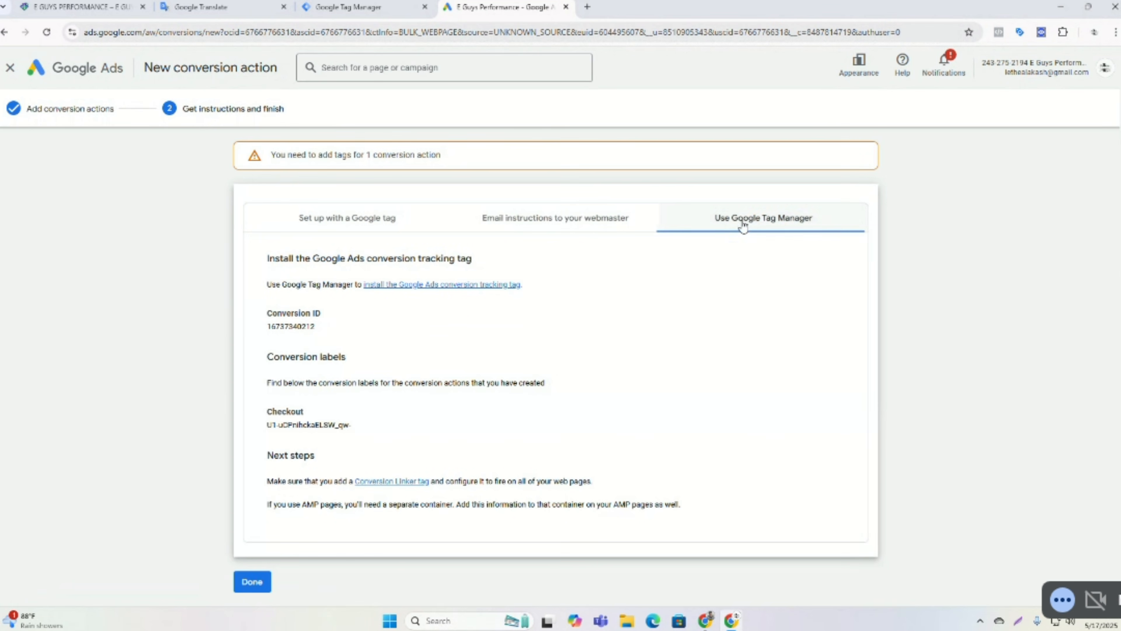
double_click(285, 326)
right_click(288, 326)
left_click(304, 339)
Copy the Checkout conversion label and switch to Google Tag Manager.
triple_click(283, 425)
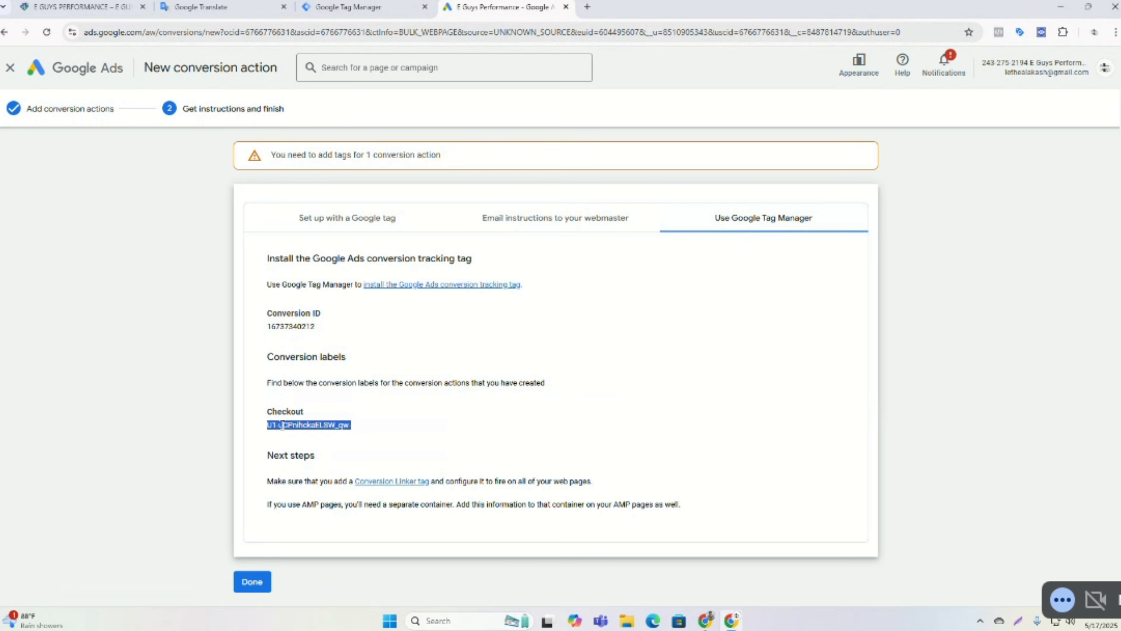
right_click(300, 427)
left_click(342, 439)
left_click(353, 7)
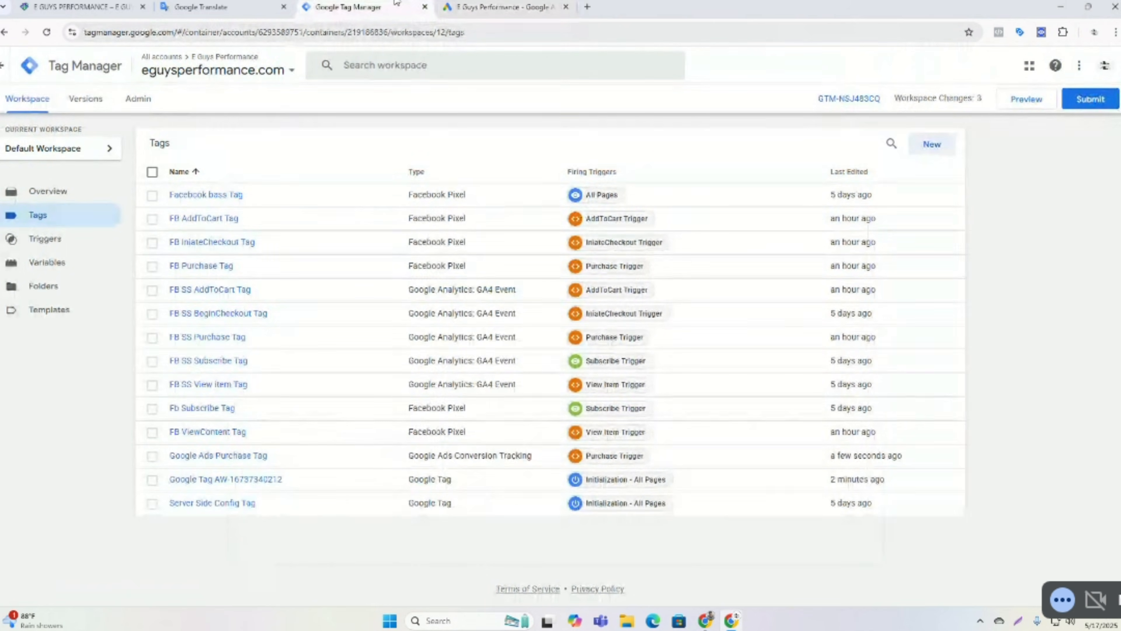
Create a new tag of type Google Ads Conversion Tracking.
left_click(940, 144)
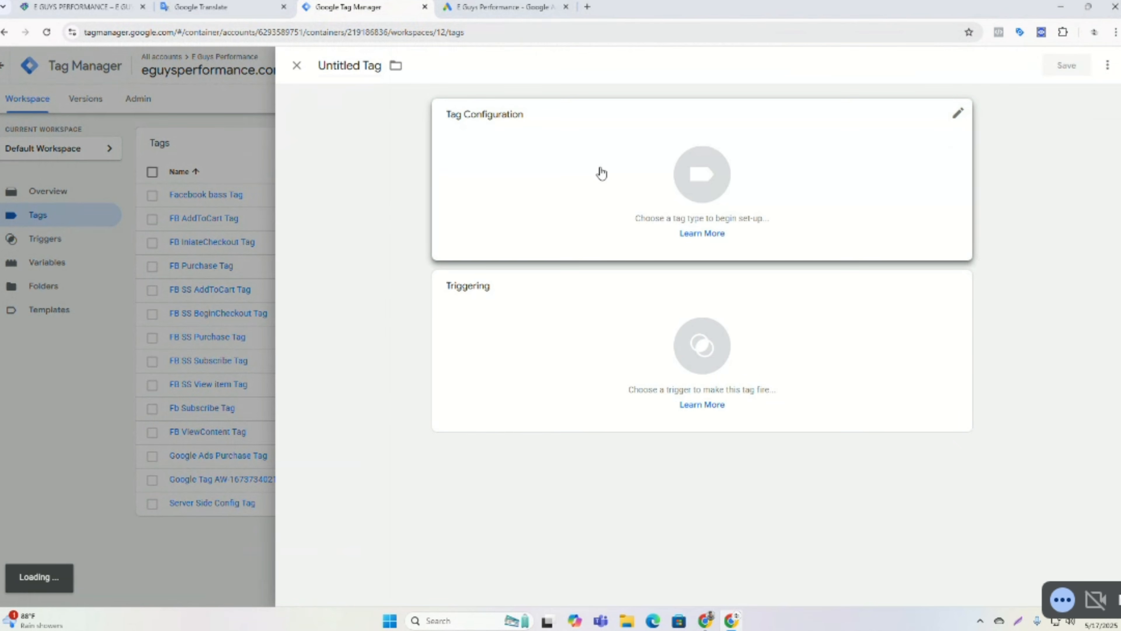
left_click(601, 173)
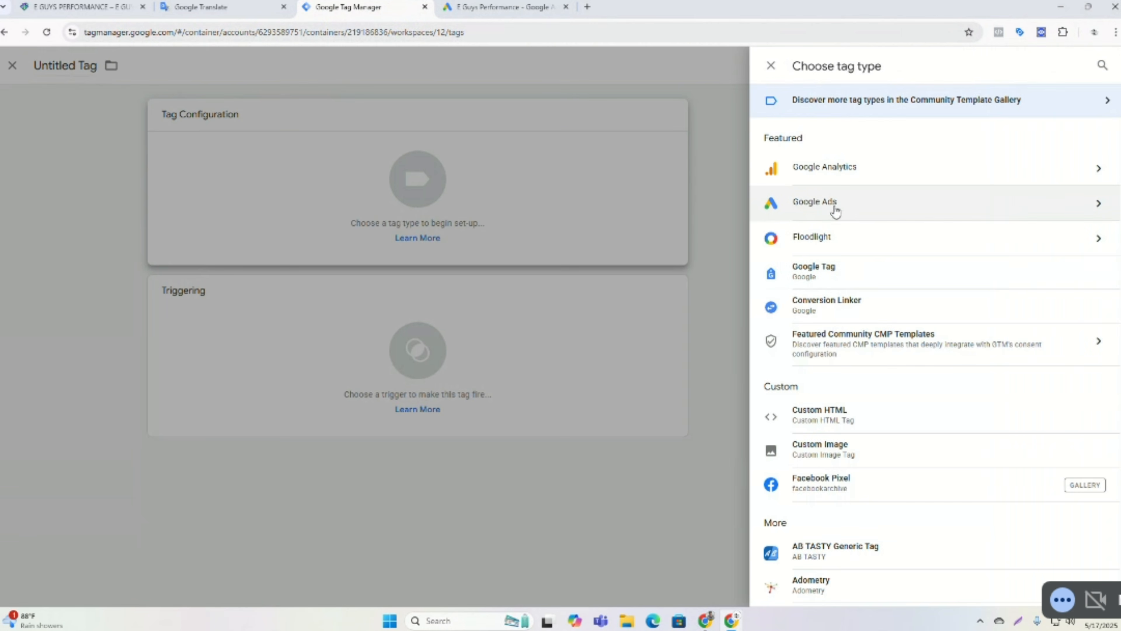
left_click(799, 211)
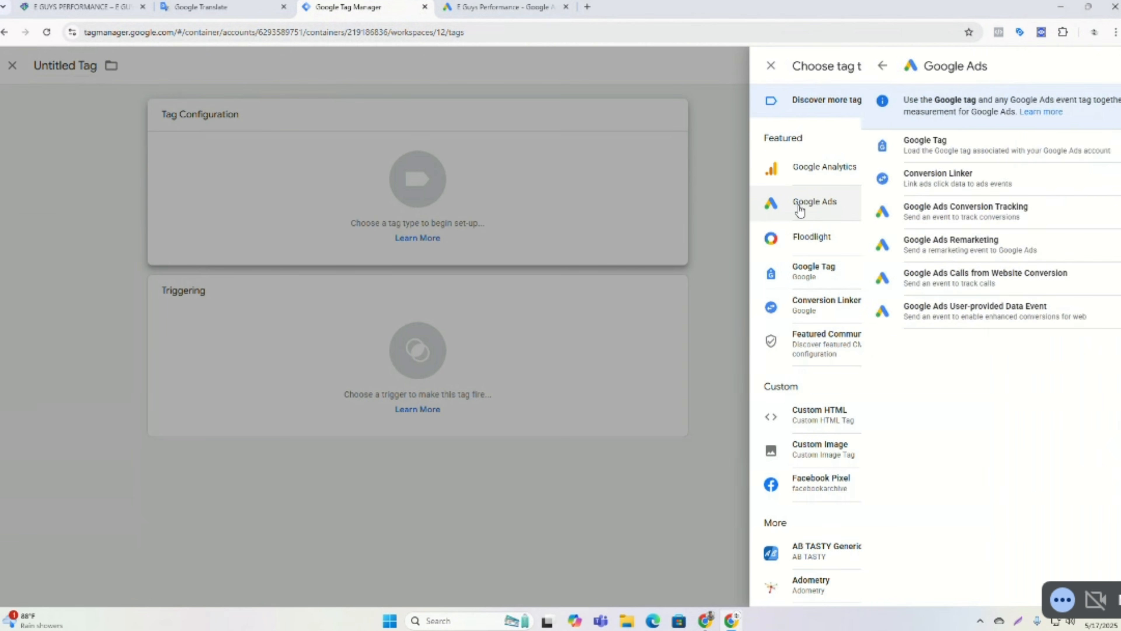
left_click(886, 213)
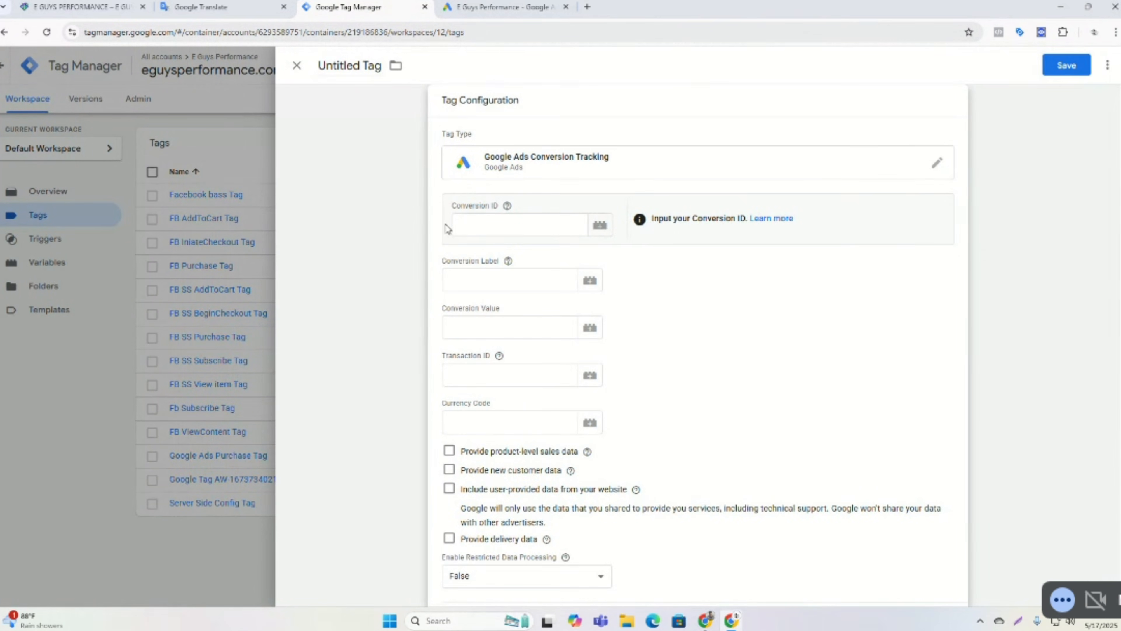
Set the tag's Conversion ID to the {{Google Conversion ID}} variable.
left_click(494, 229)
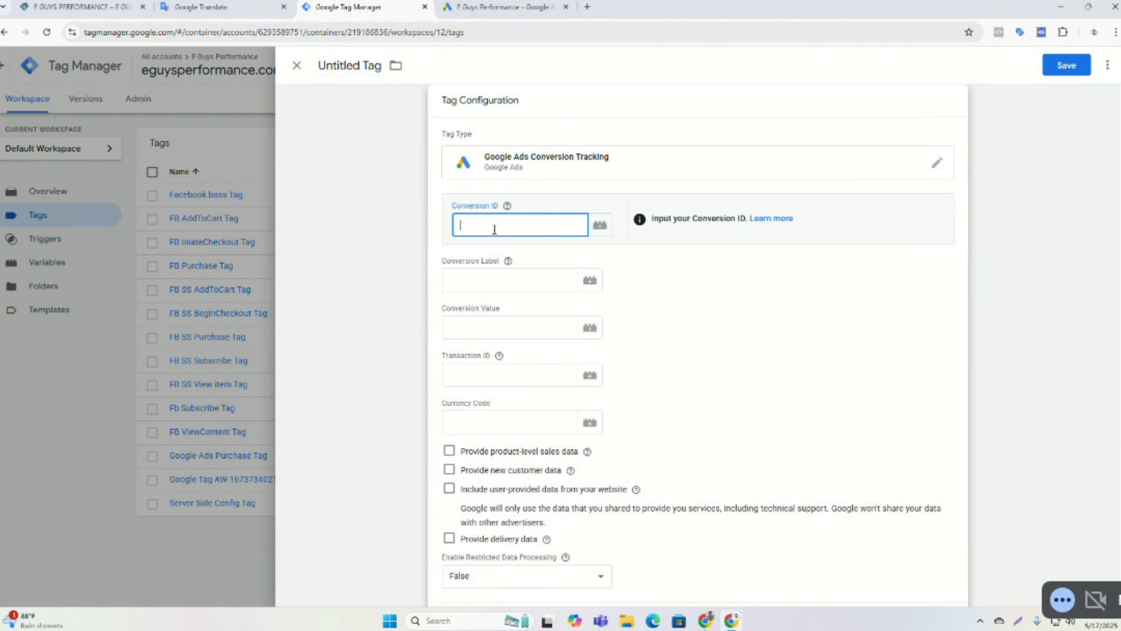
type("{{")
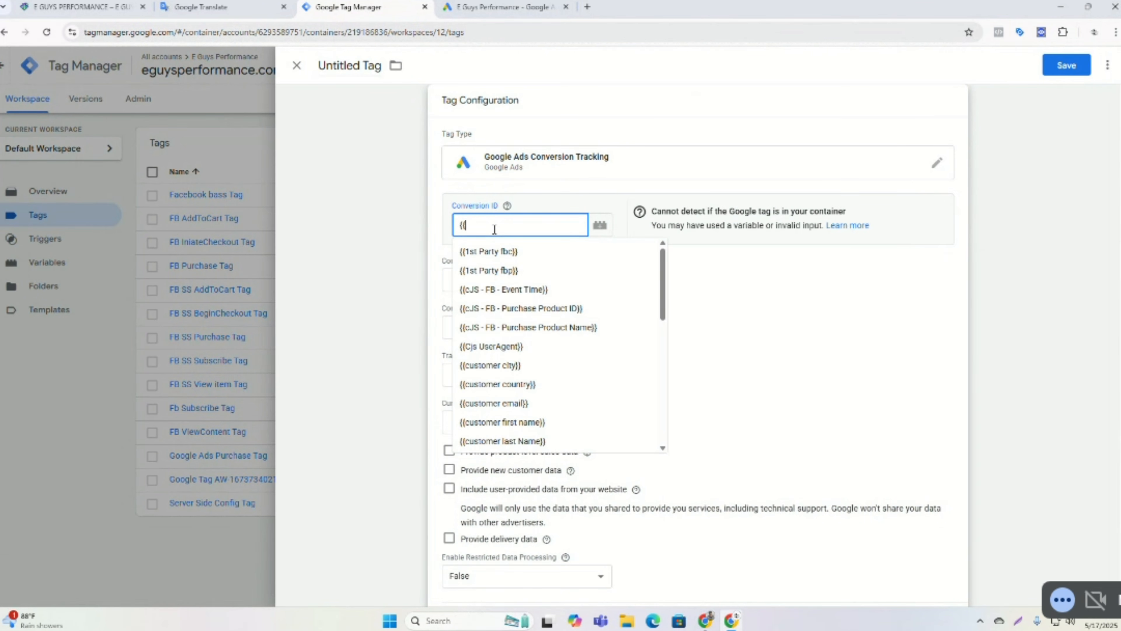
scroll(513, 287, "down", 5)
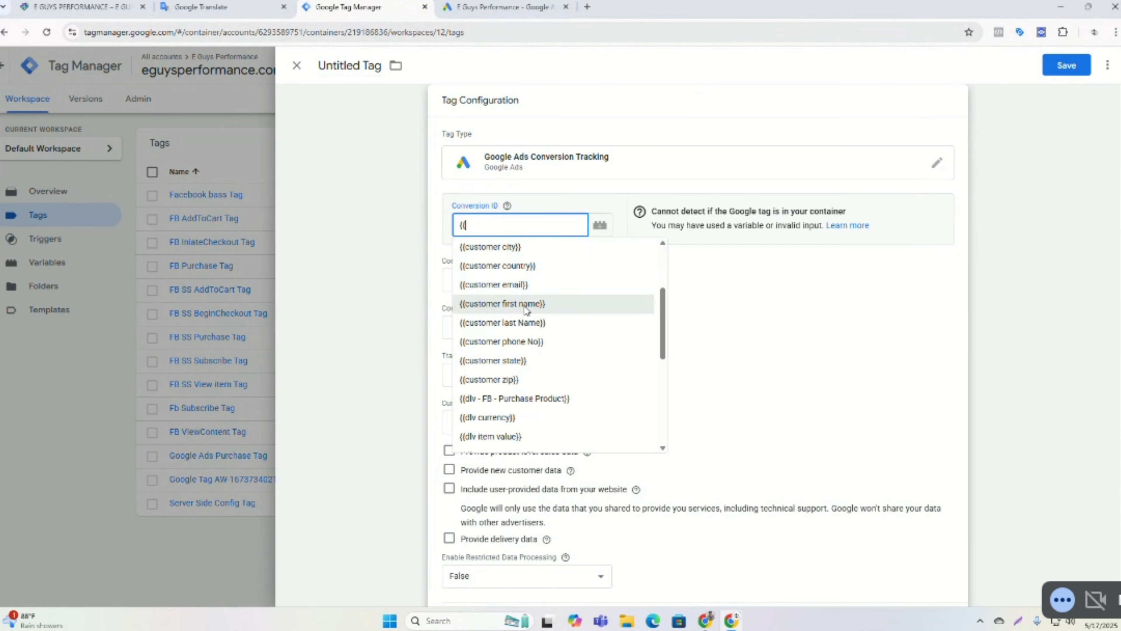
scroll(526, 315, "up", 5)
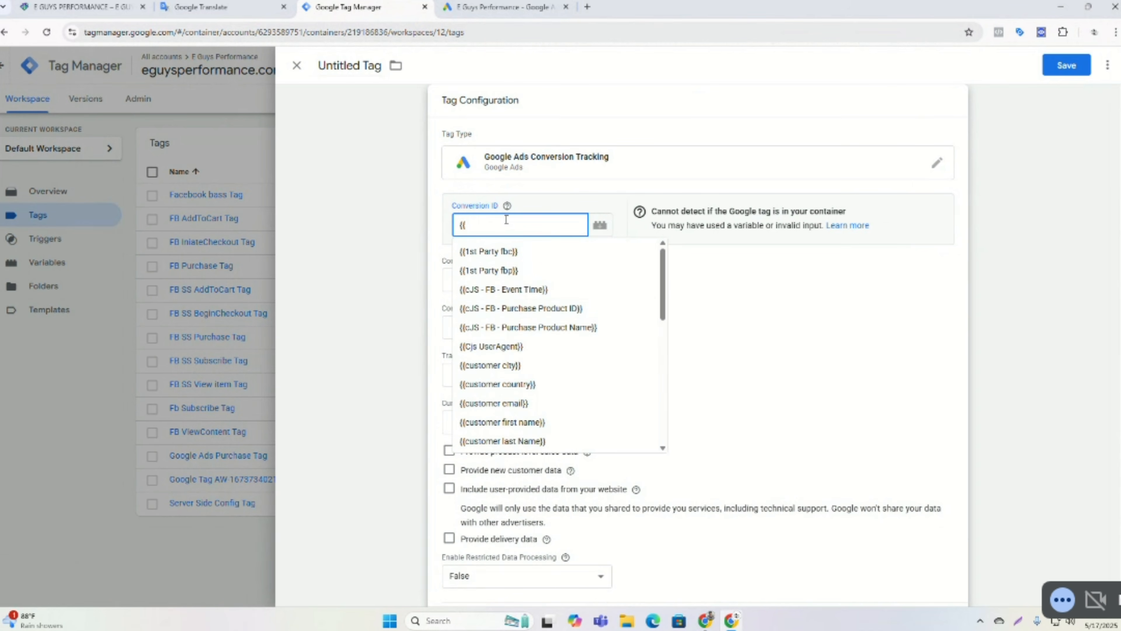
type("co")
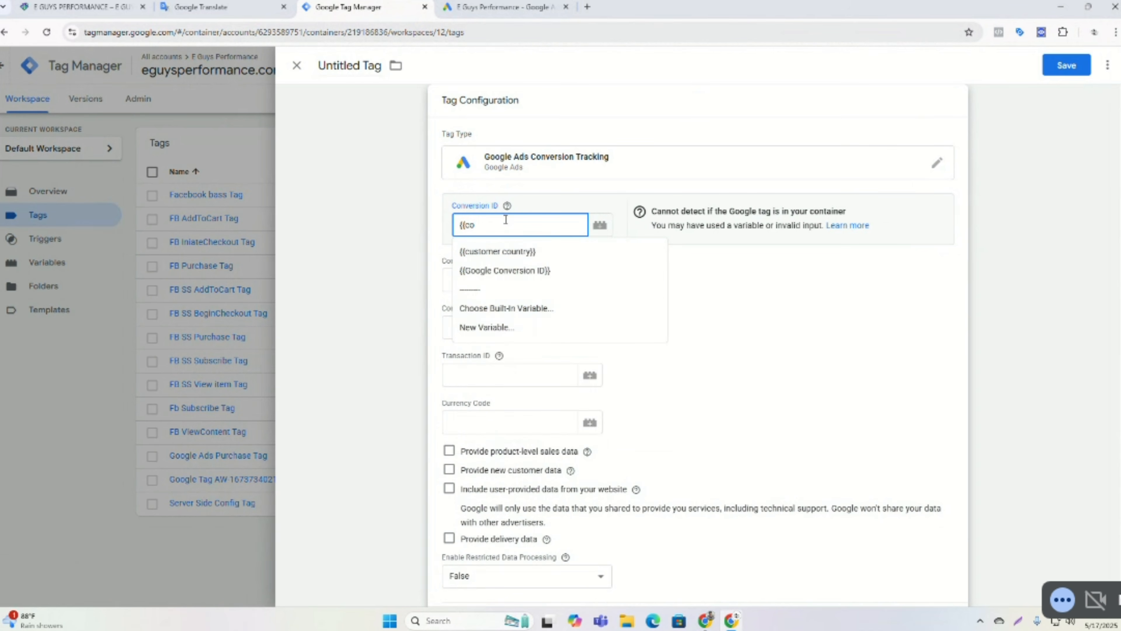
left_click(488, 269)
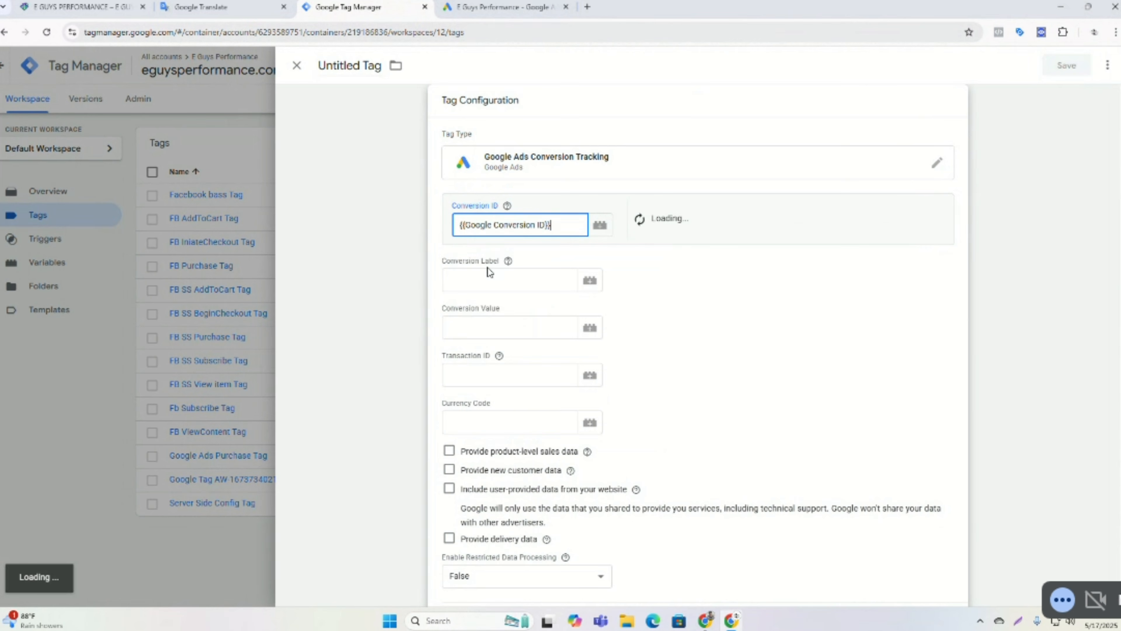
Paste the copied Checkout conversion label into the Conversion Label field.
left_click(483, 282)
right_click(483, 287)
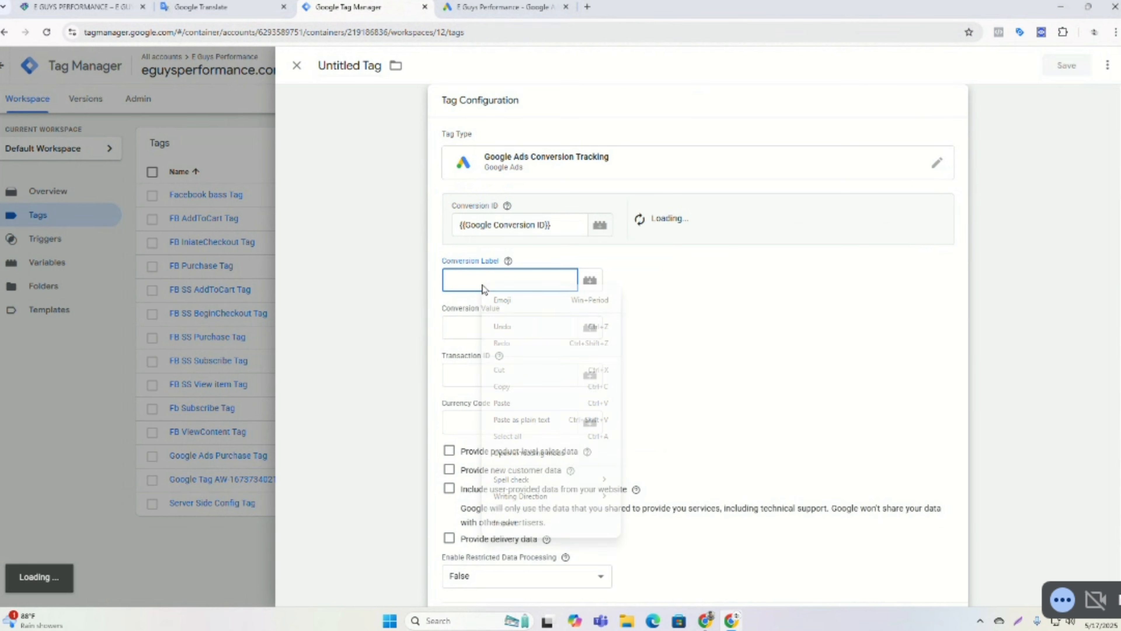
left_click(503, 404)
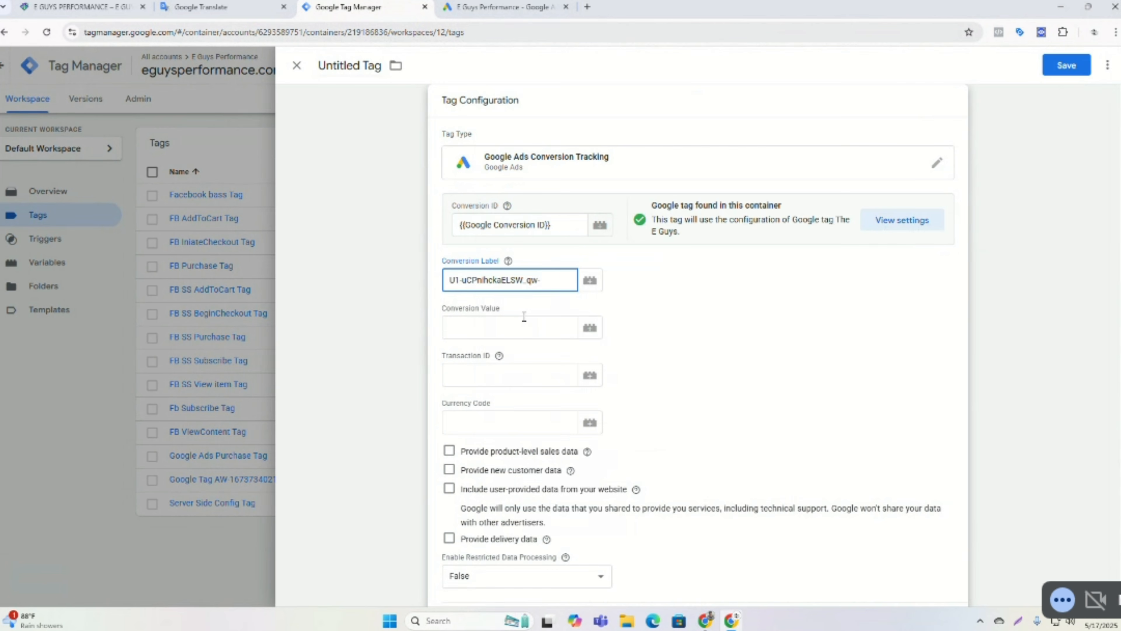
Set the Conversion Value to the {{dlv item value}} variable.
left_click(504, 323)
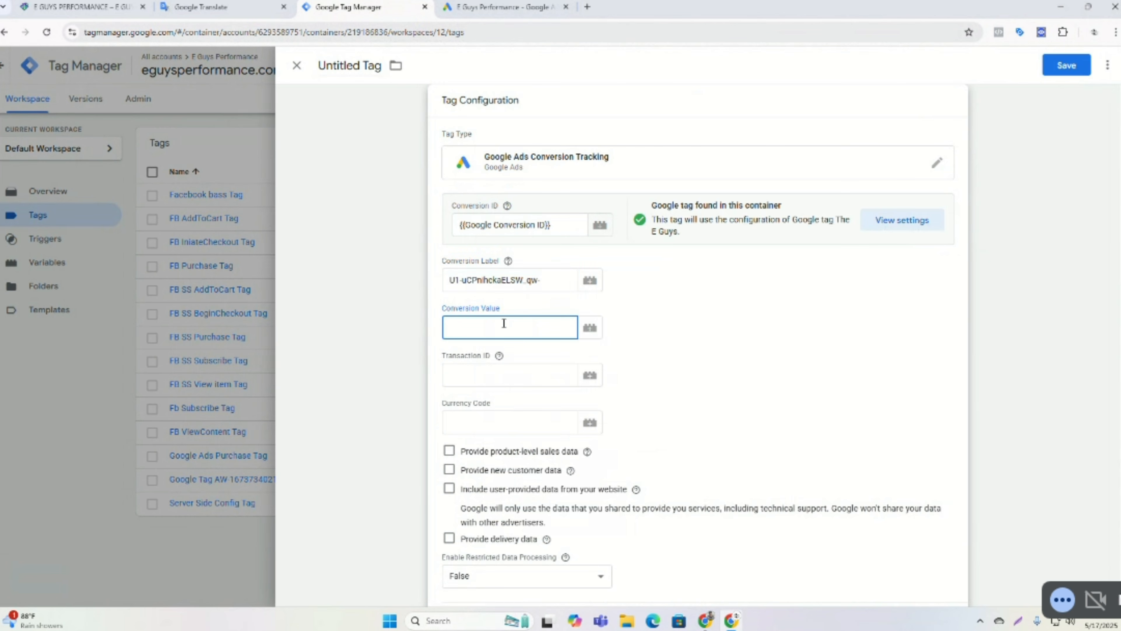
type("{{")
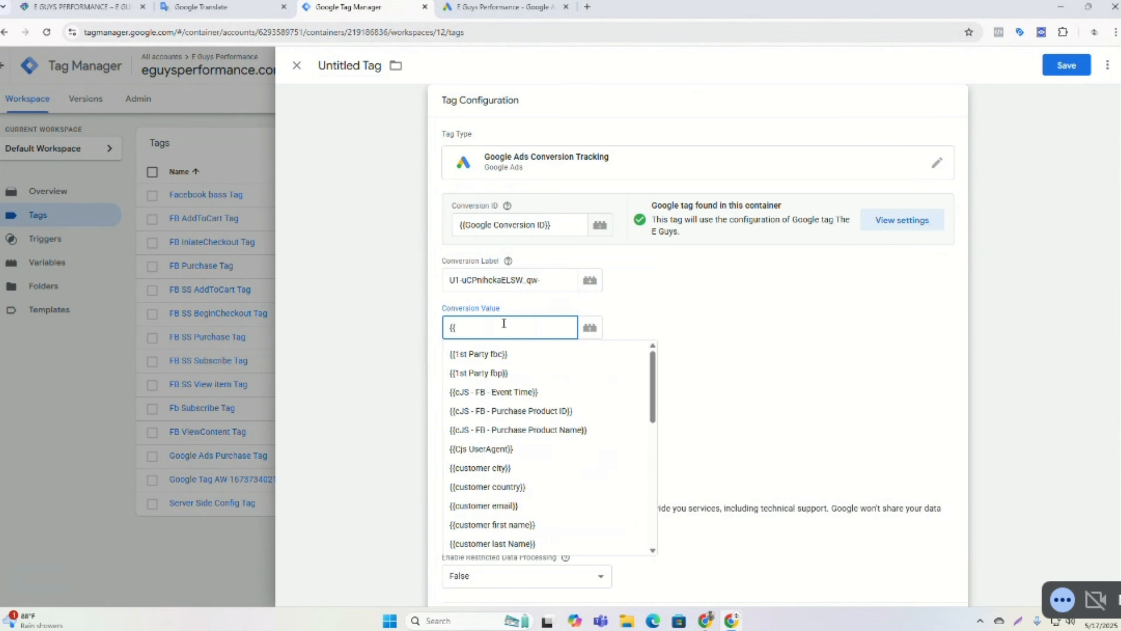
type("dlv")
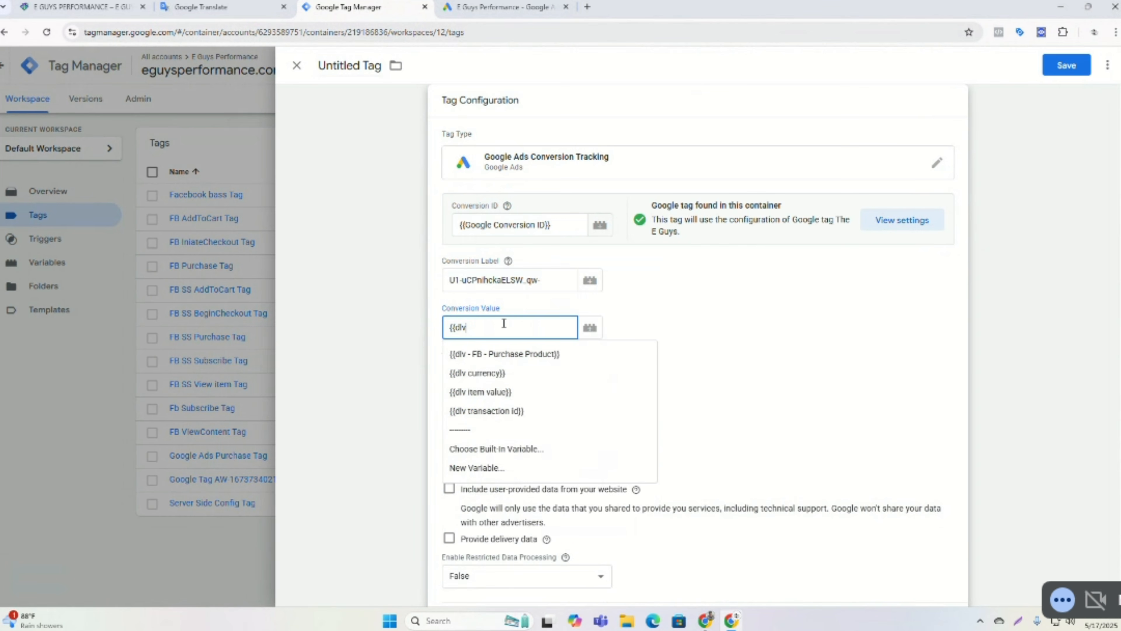
left_click(494, 389)
left_click(493, 384)
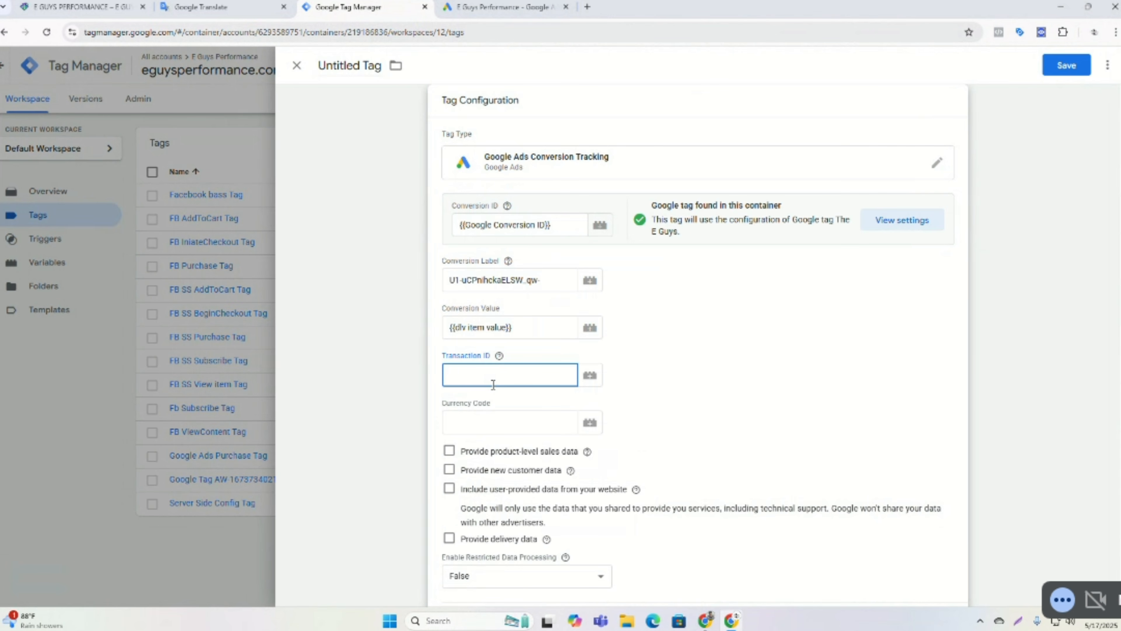
Set the Transaction ID to the {{dlv transaction id}} variable and open the Currency Code field.
type("{{dlv")
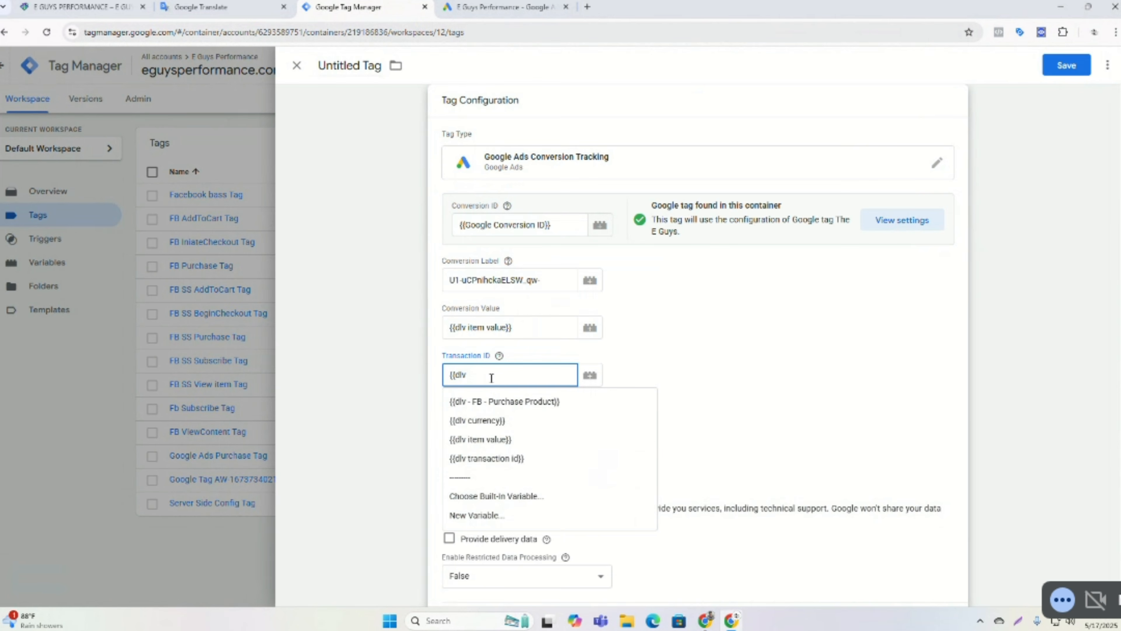
left_click(492, 458)
left_click(478, 429)
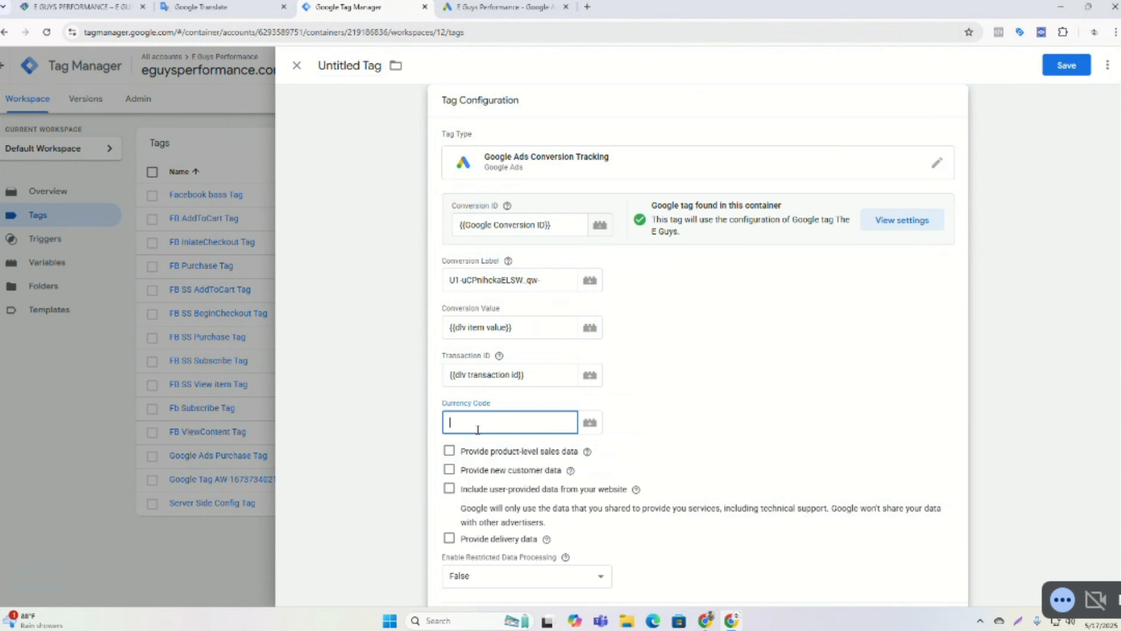
Set the Currency Code to the {{dlv currency}} variable.
type("{{d")
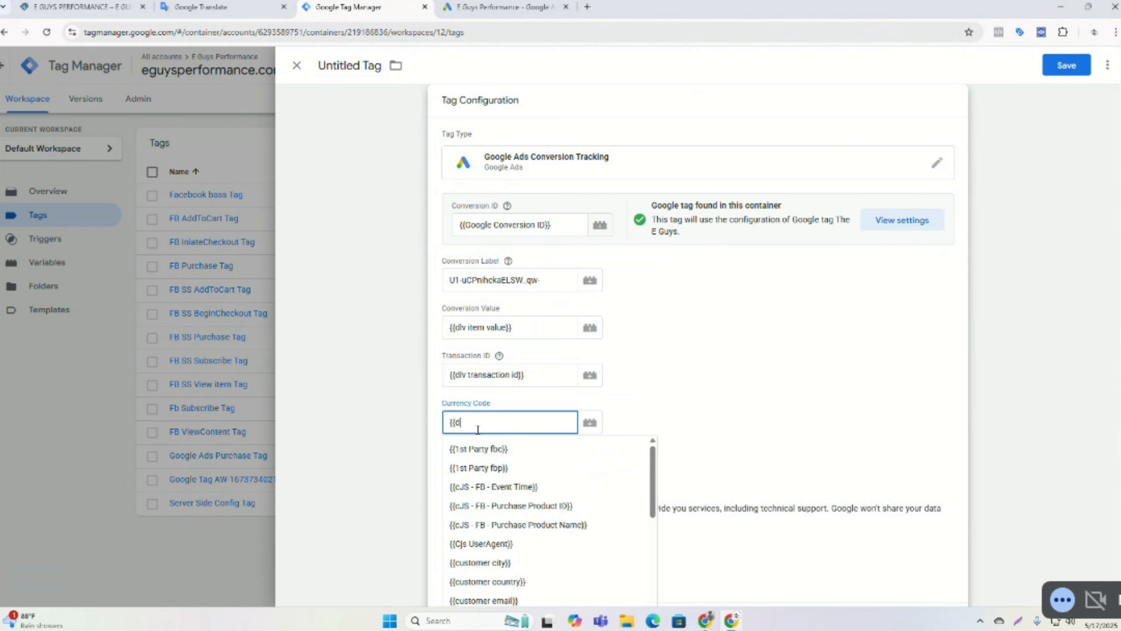
type("lv")
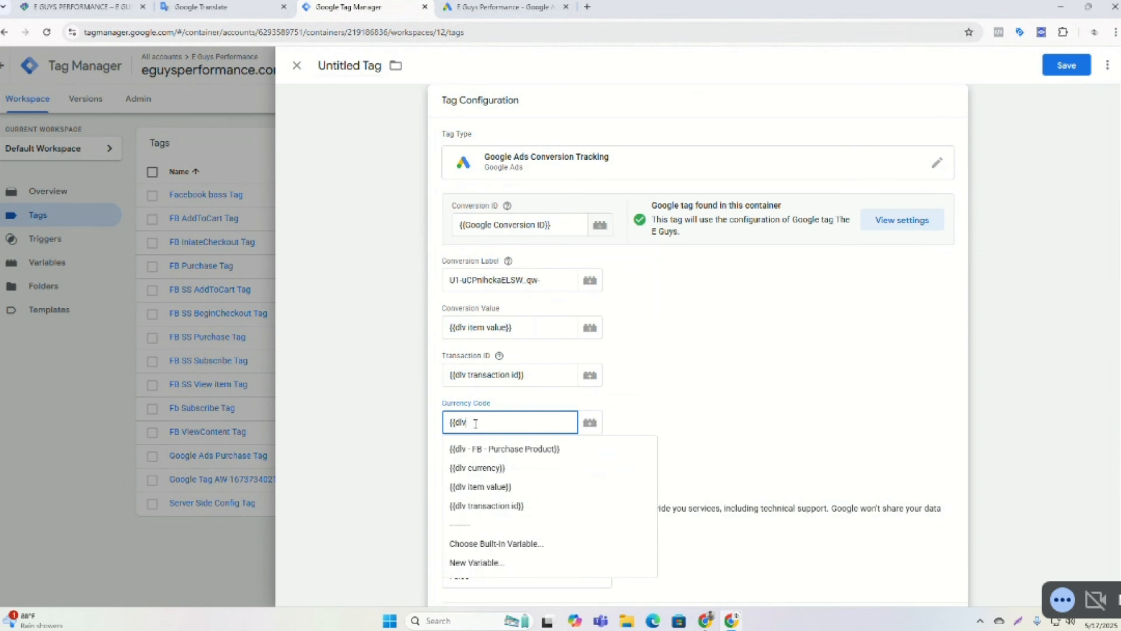
left_click(481, 467)
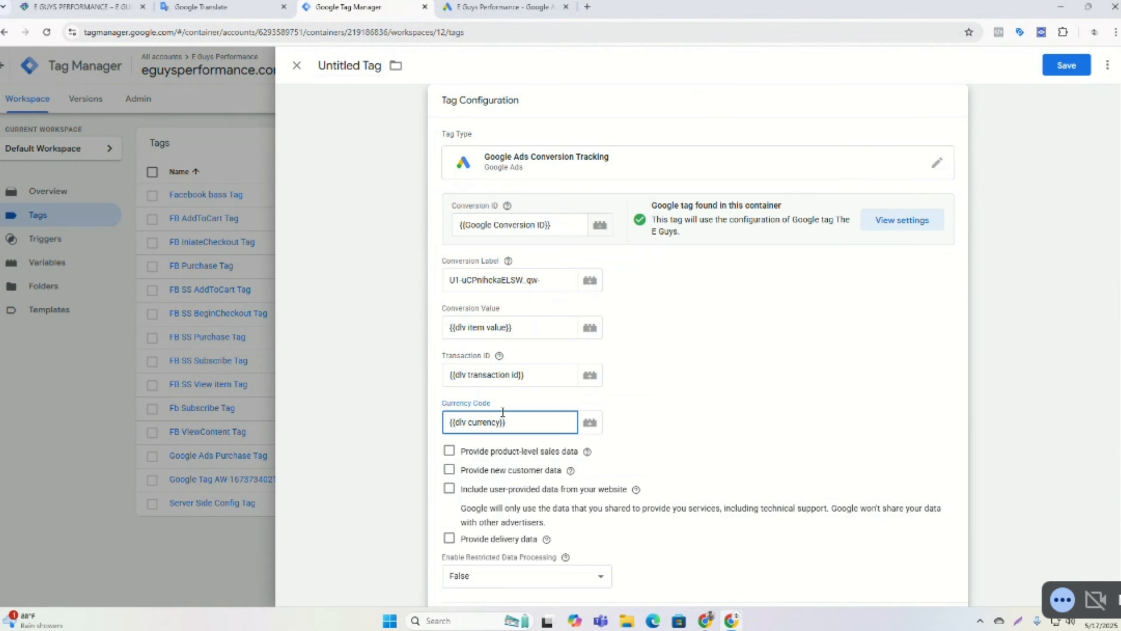
Review the Advanced Settings and Conversion Linking sections, then set the tag's firing trigger to IniateCheckout Trigger.
scroll(503, 412, "down", 5)
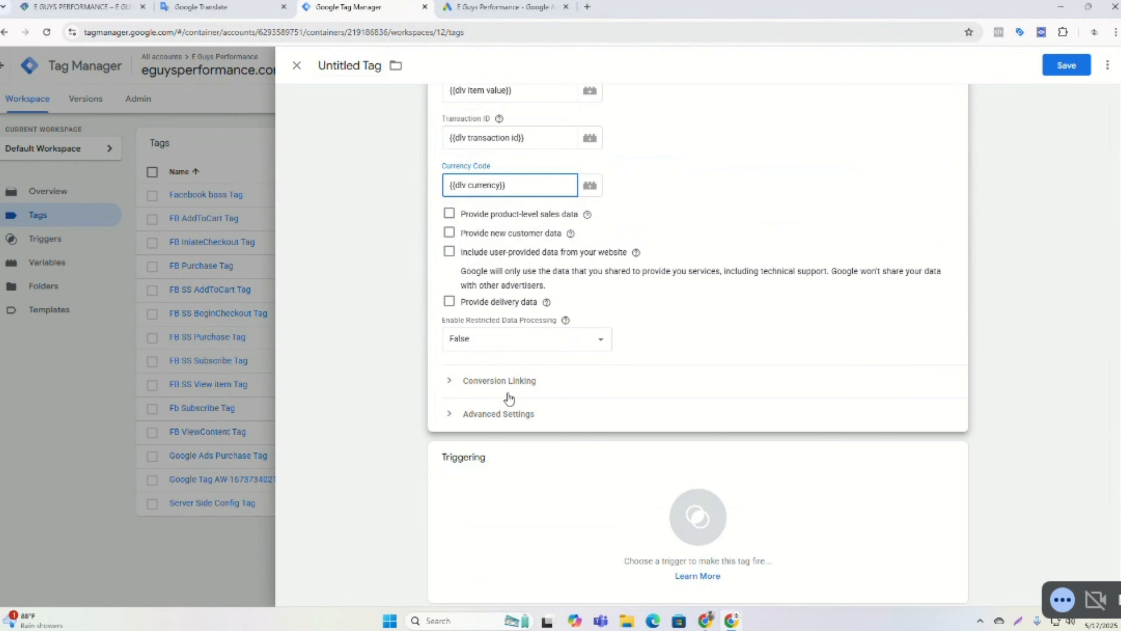
left_click(515, 413)
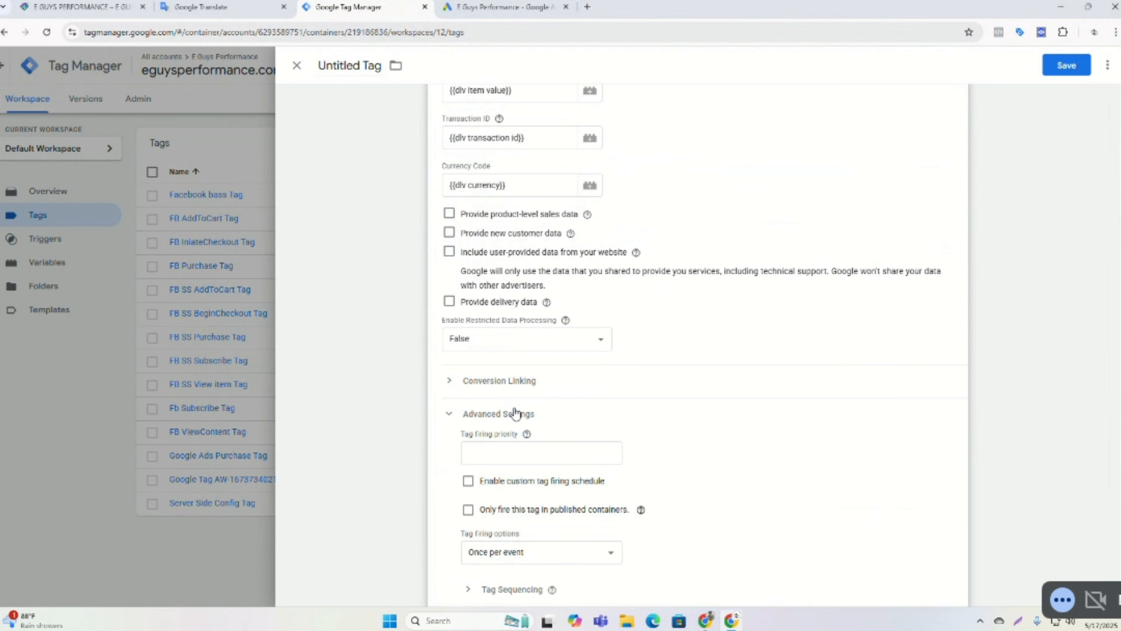
left_click(532, 414)
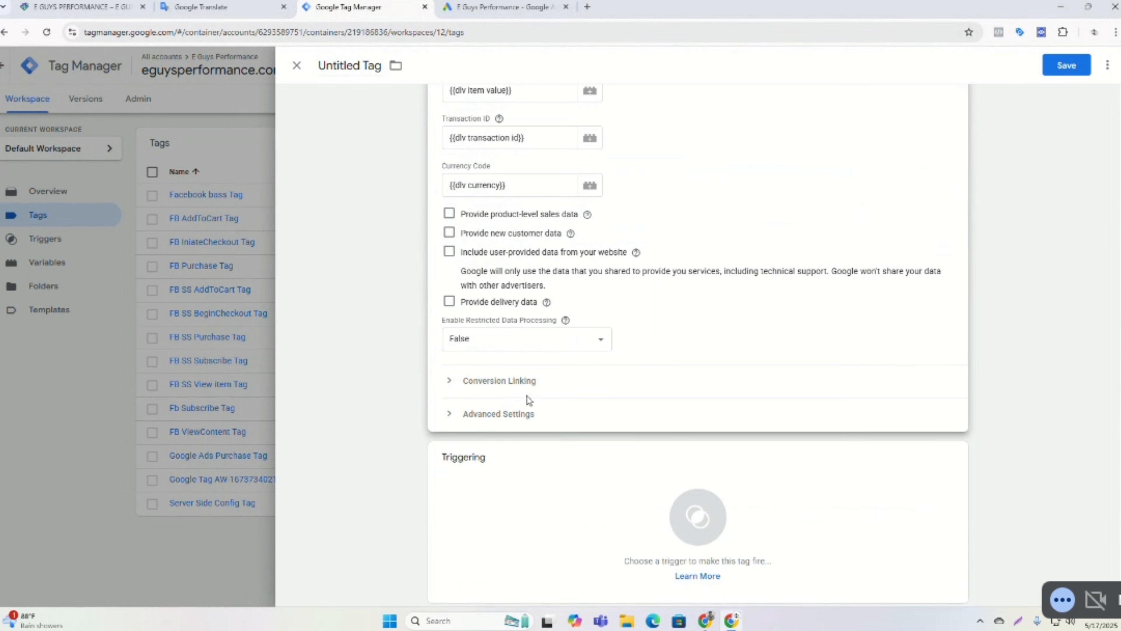
left_click(522, 383)
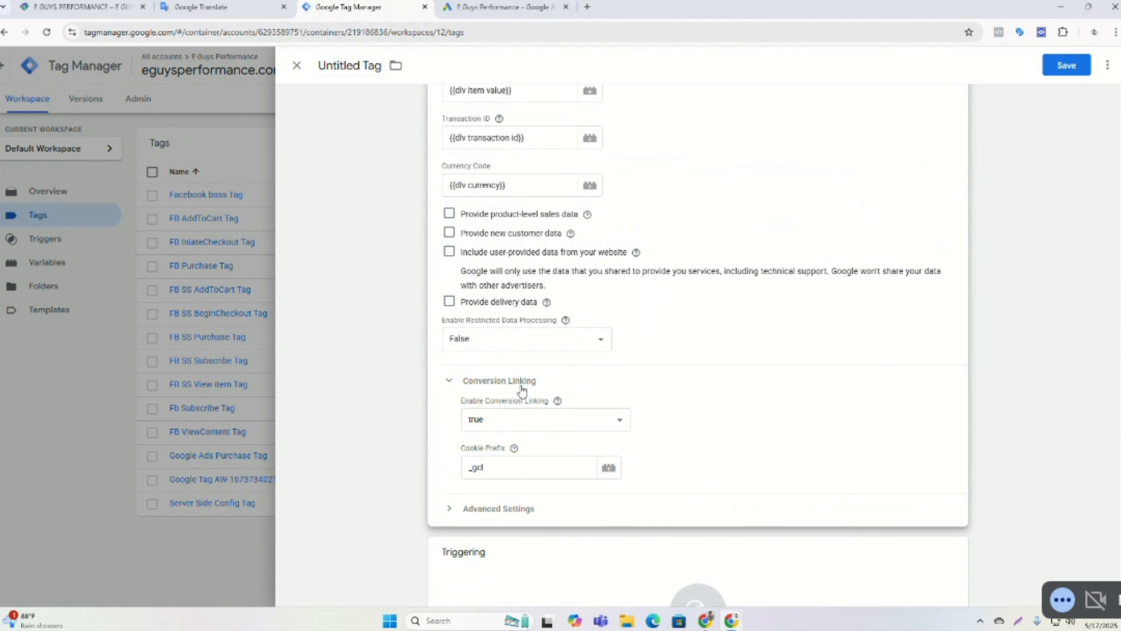
scroll(635, 378, "down", 2)
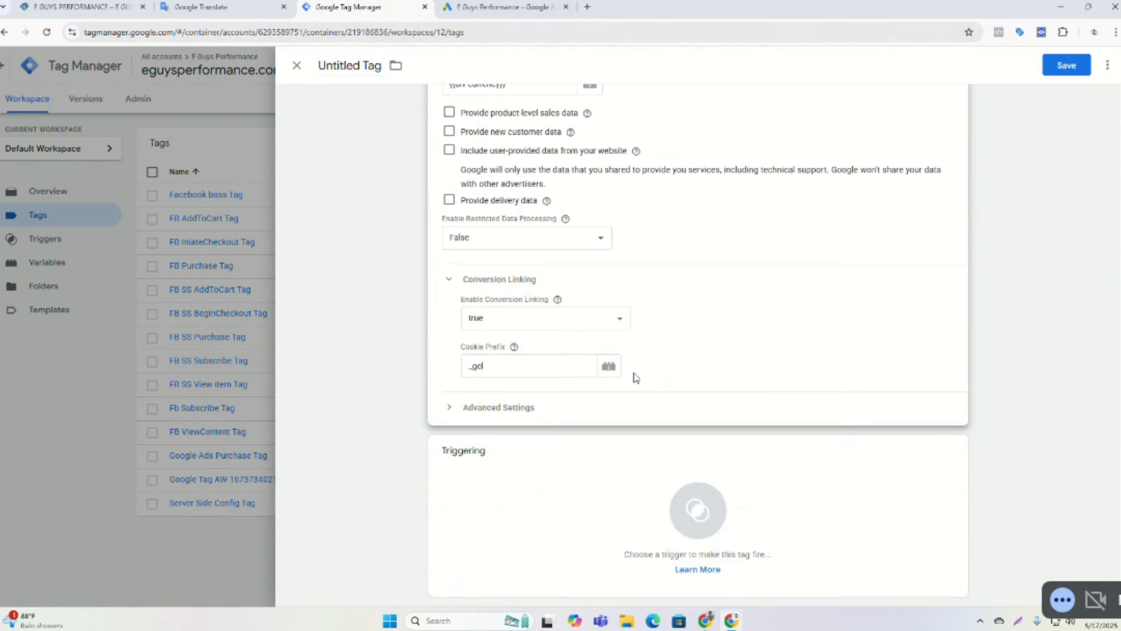
left_click(580, 504)
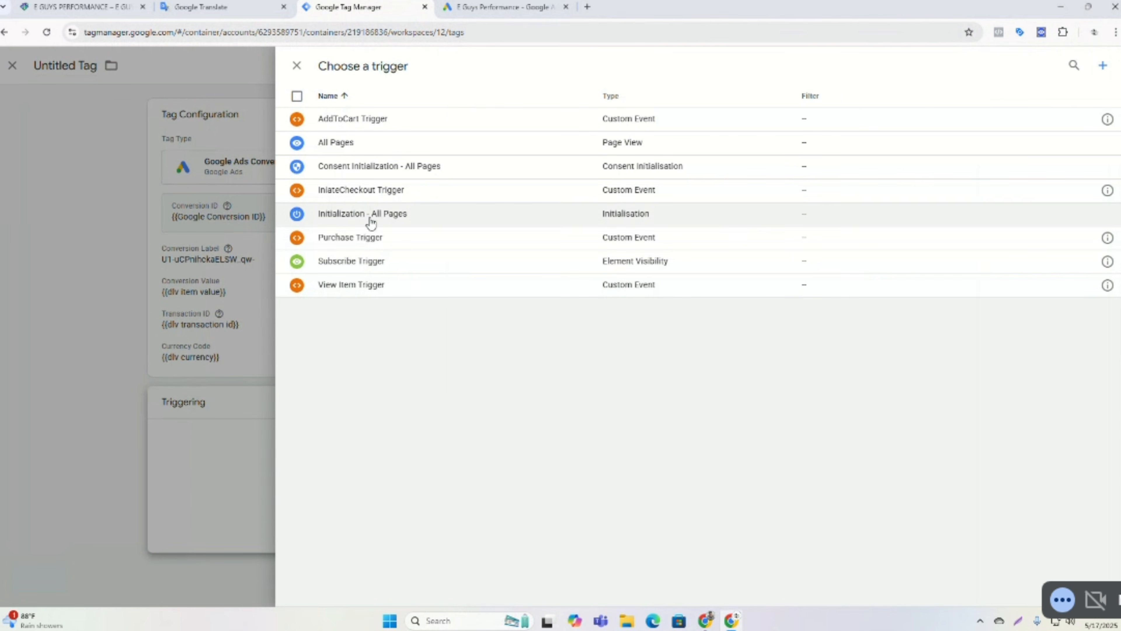
left_click(365, 196)
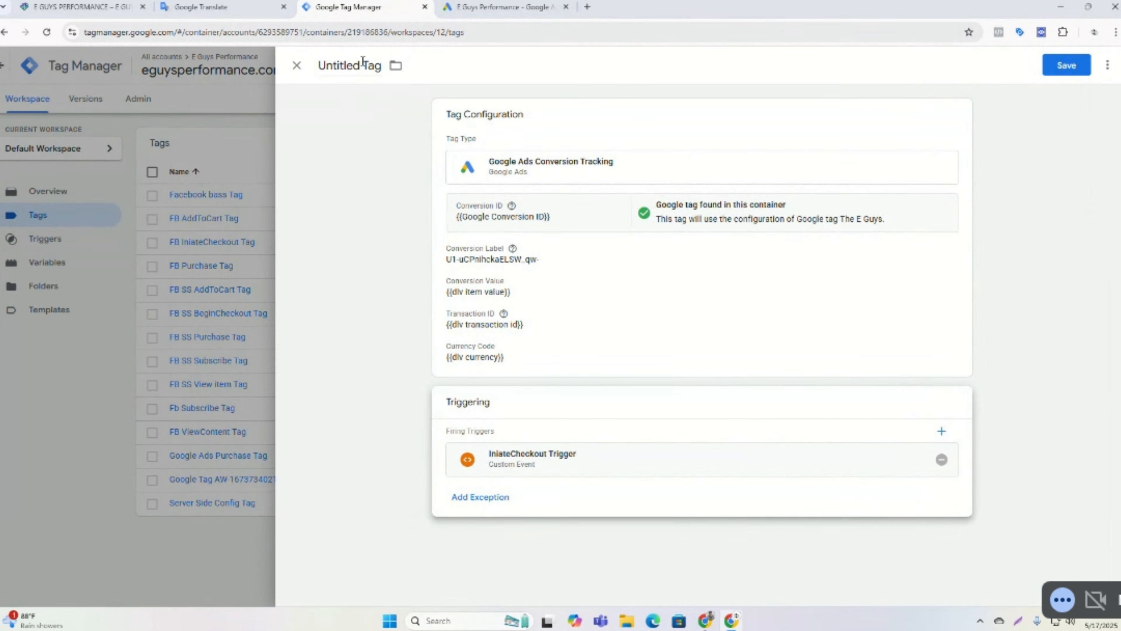
Name the tag Google Ads Checkout and save it.
triple_click(363, 61)
key("BackSpace")
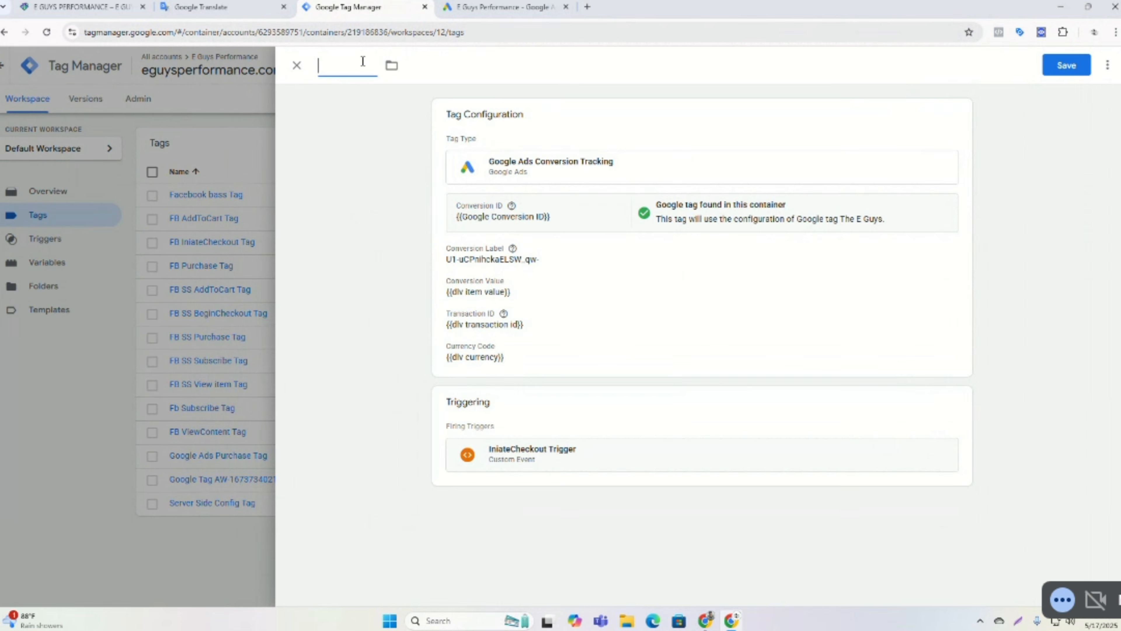
type("Google Ads")
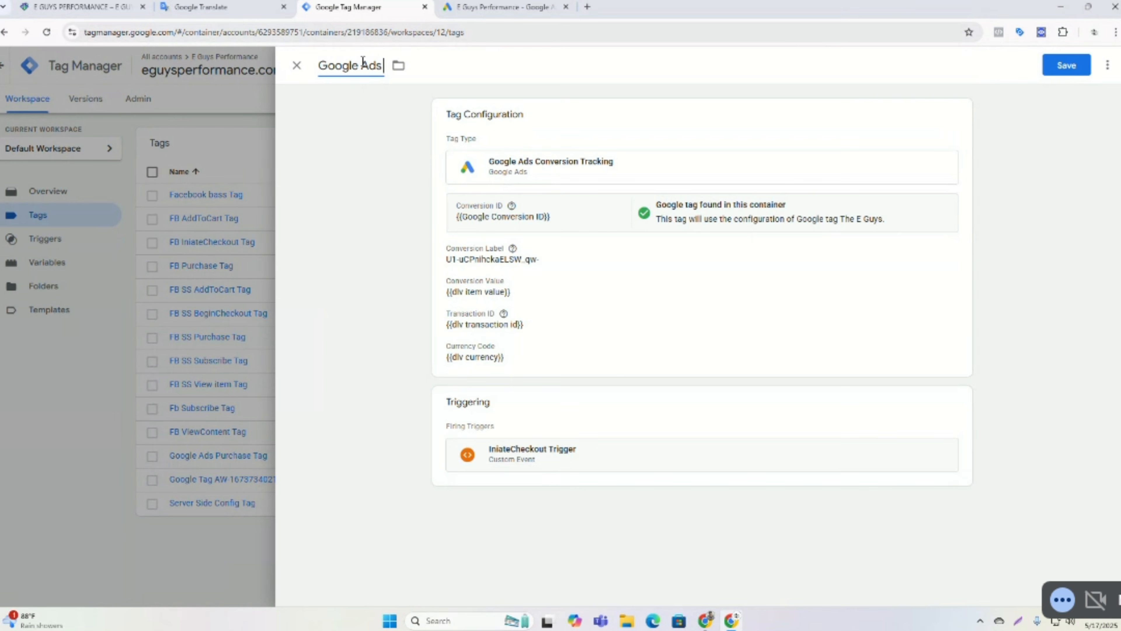
type(" C")
type("h")
type("eck")
type("d")
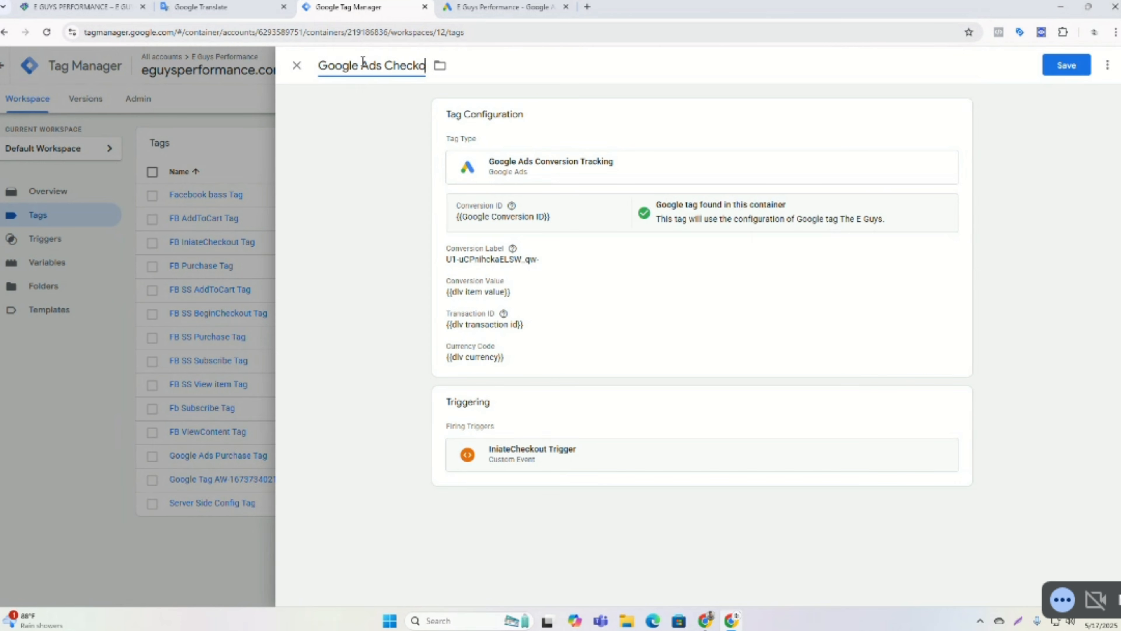
type("ut")
left_click(1065, 67)
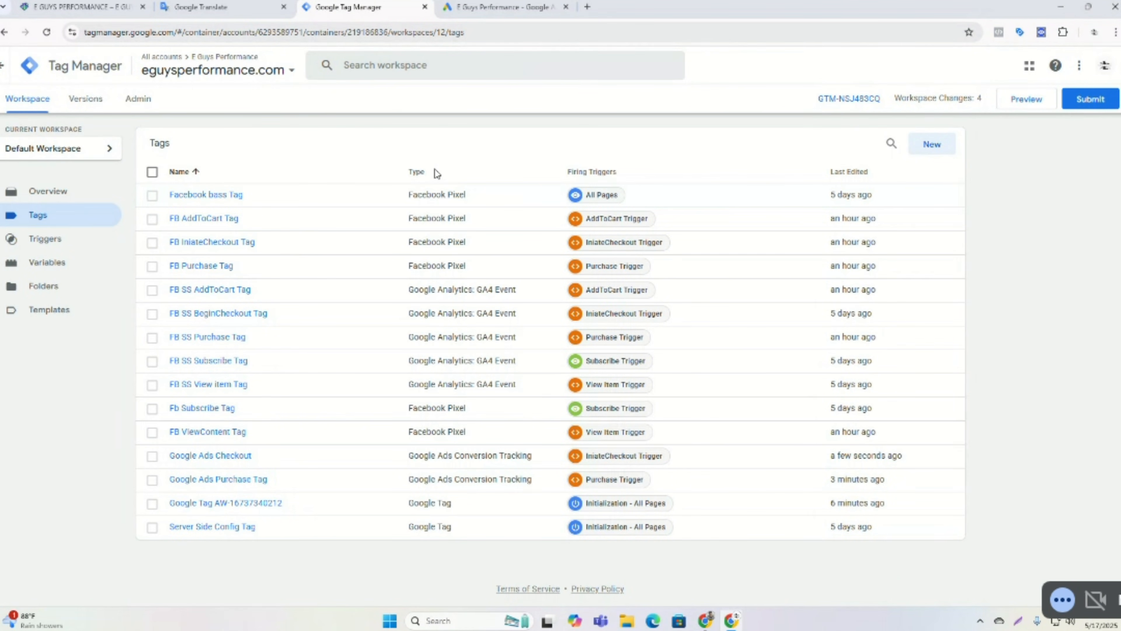
Return to Google Ads, finish the Checkout conversion action setup, and review the conversions summary.
left_click(485, 7)
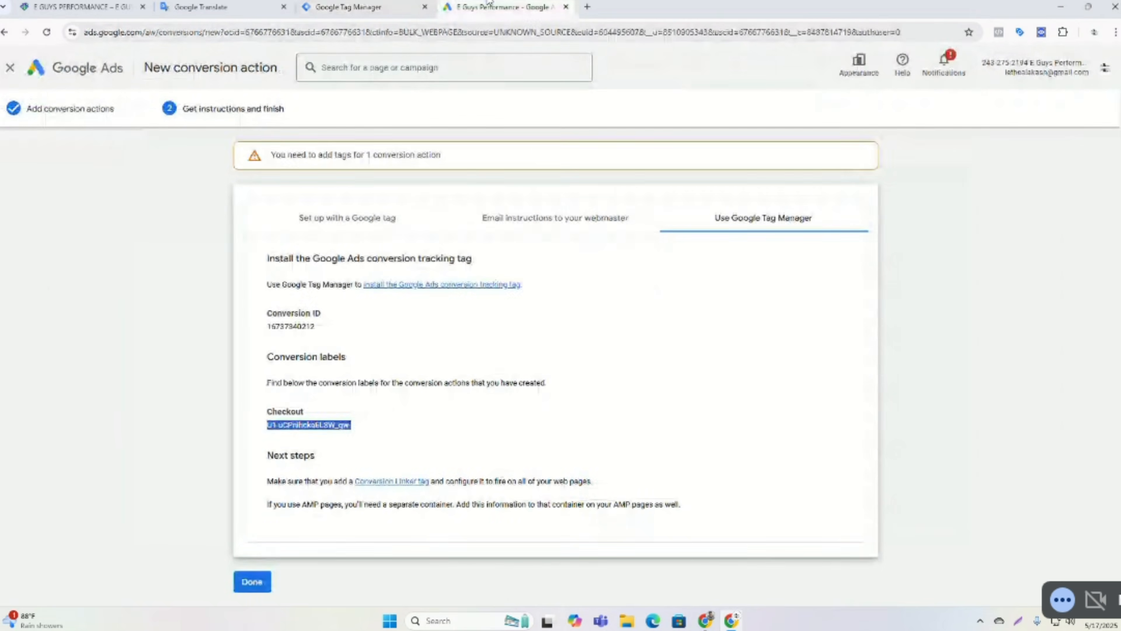
left_click(252, 582)
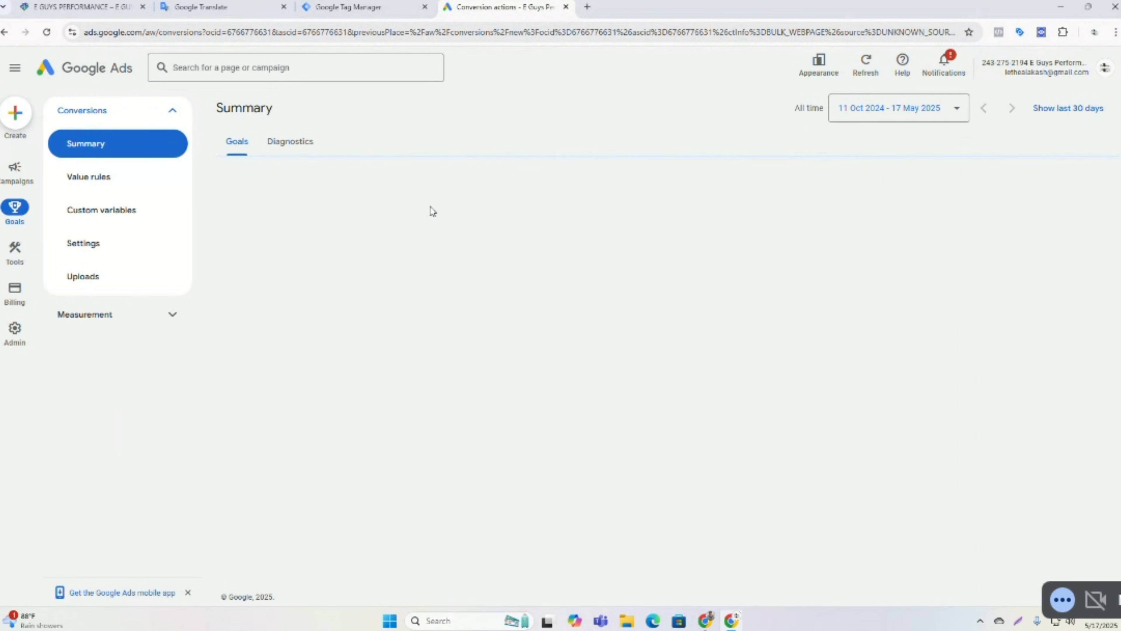
scroll(430, 213, "down", 4)
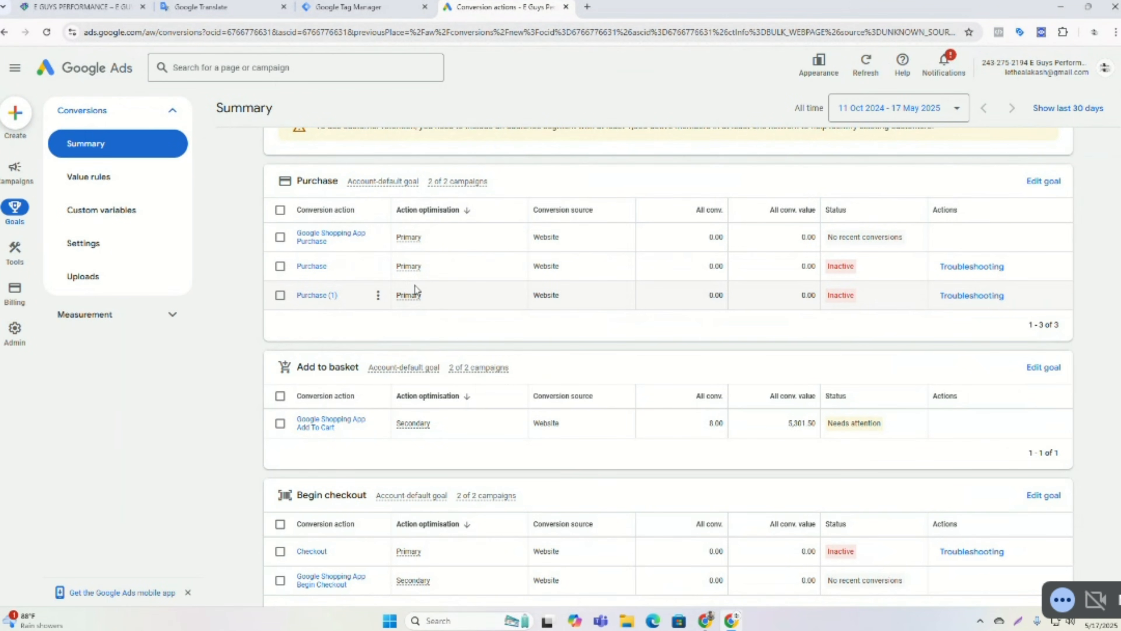
scroll(414, 285, "up", 1)
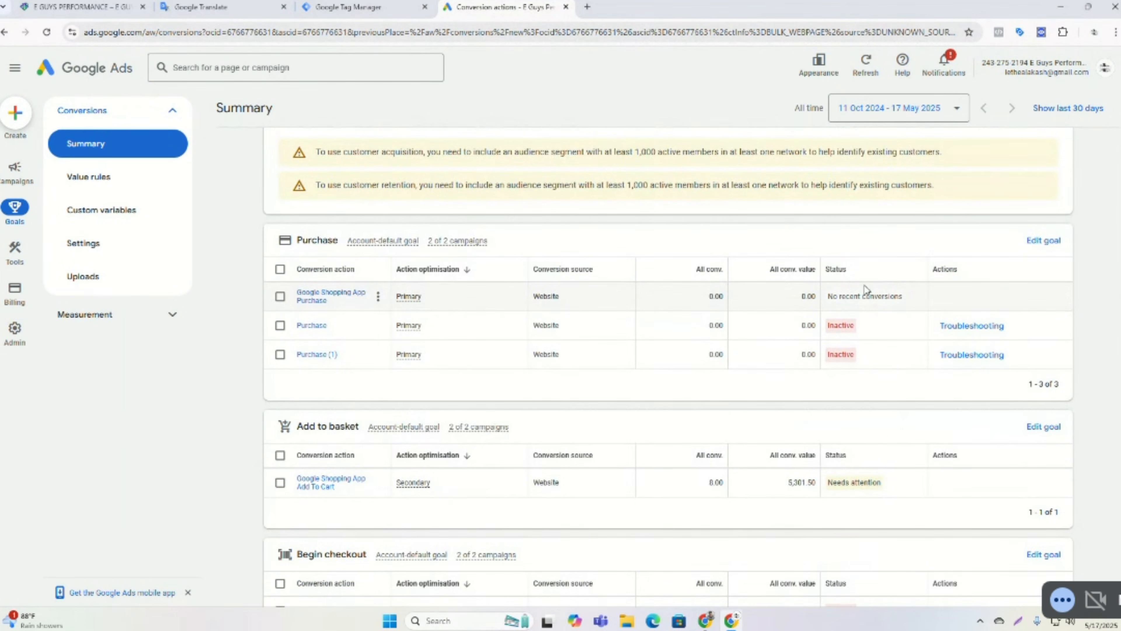
scroll(865, 289, "up", 2)
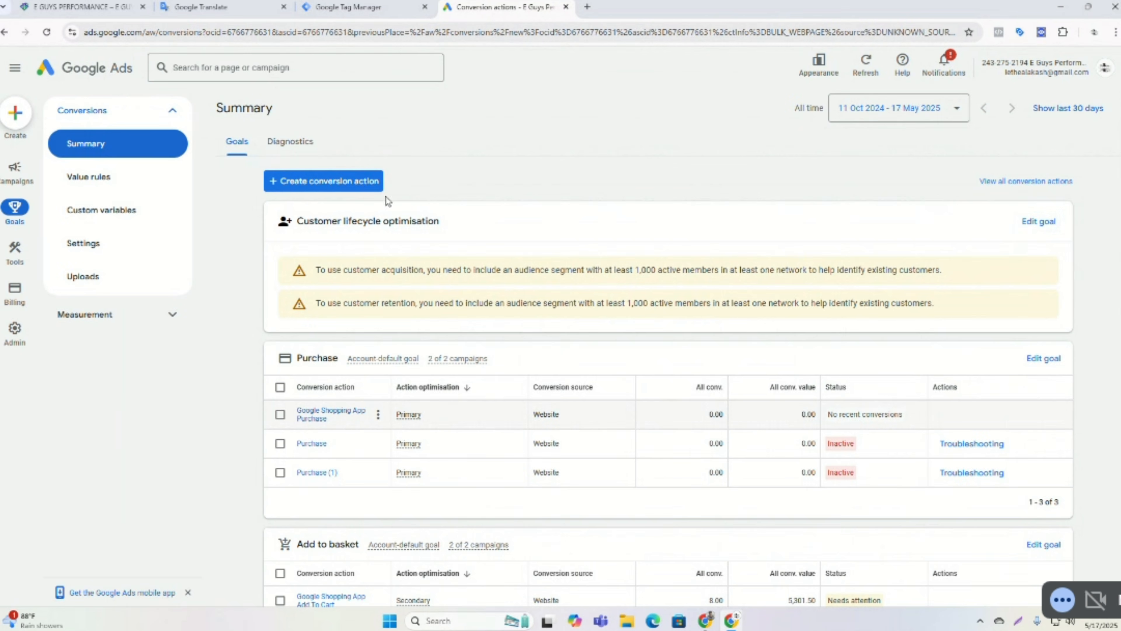
Start a new conversion action for eguysperformance.com, scan the site, and choose to add a conversion action manually.
left_click(366, 185)
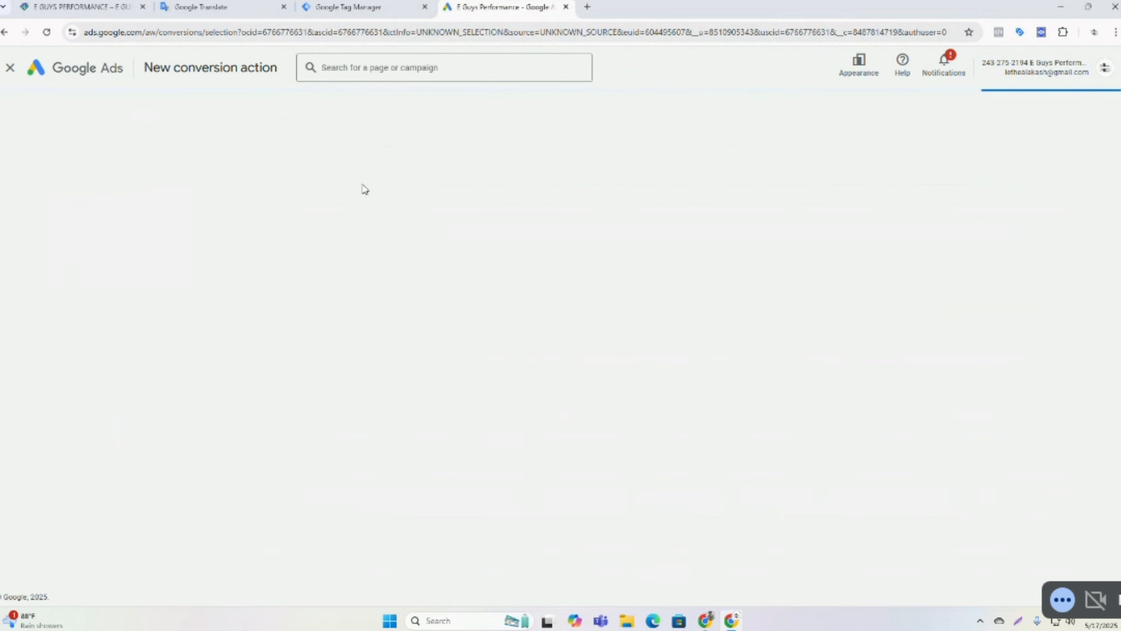
left_click(353, 251)
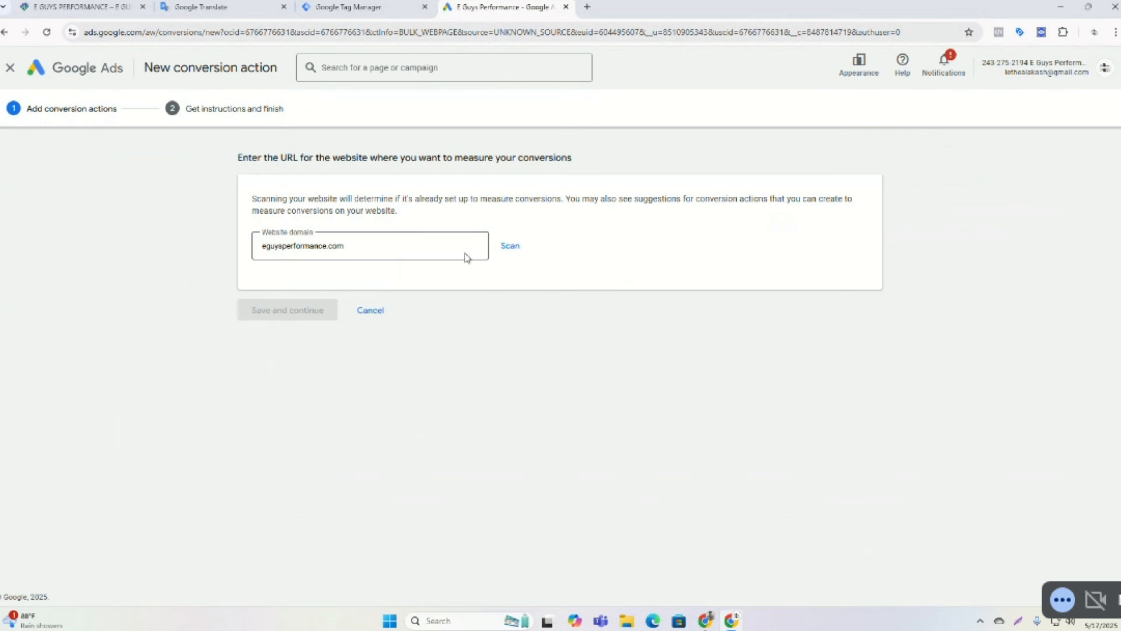
left_click(510, 245)
scroll(499, 265, "down", 3)
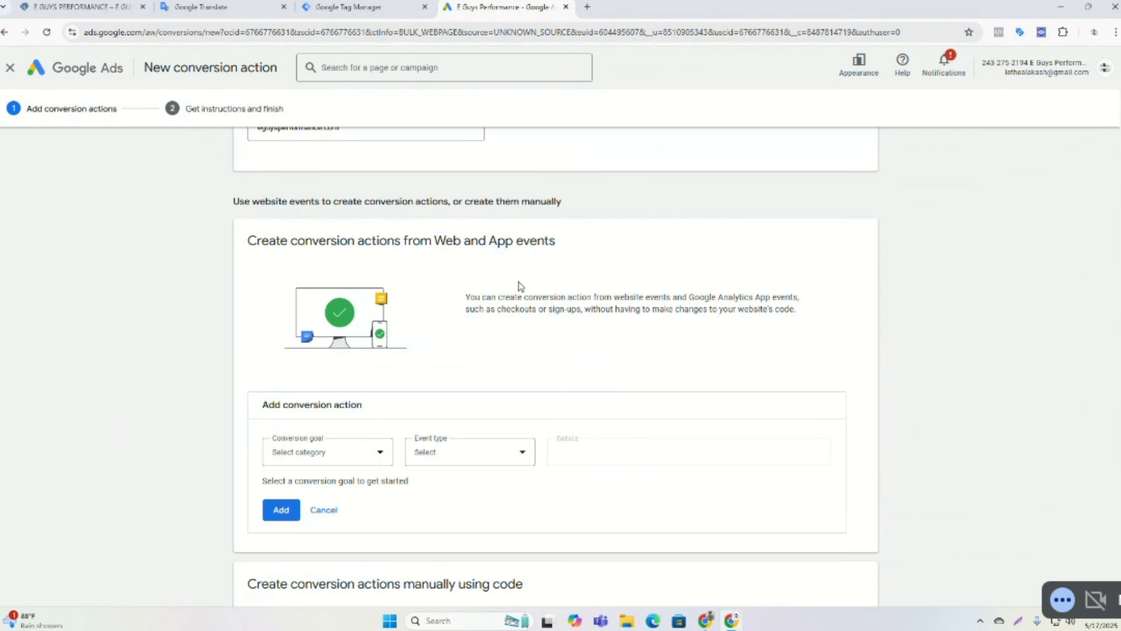
scroll(521, 287, "down", 5)
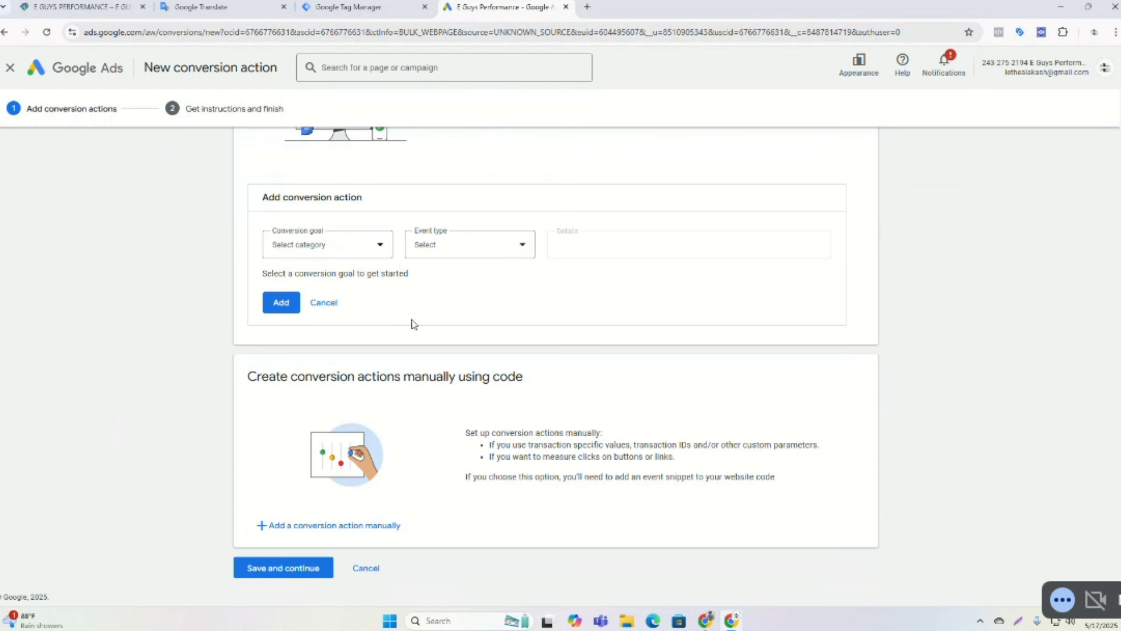
left_click(325, 304)
left_click(319, 525)
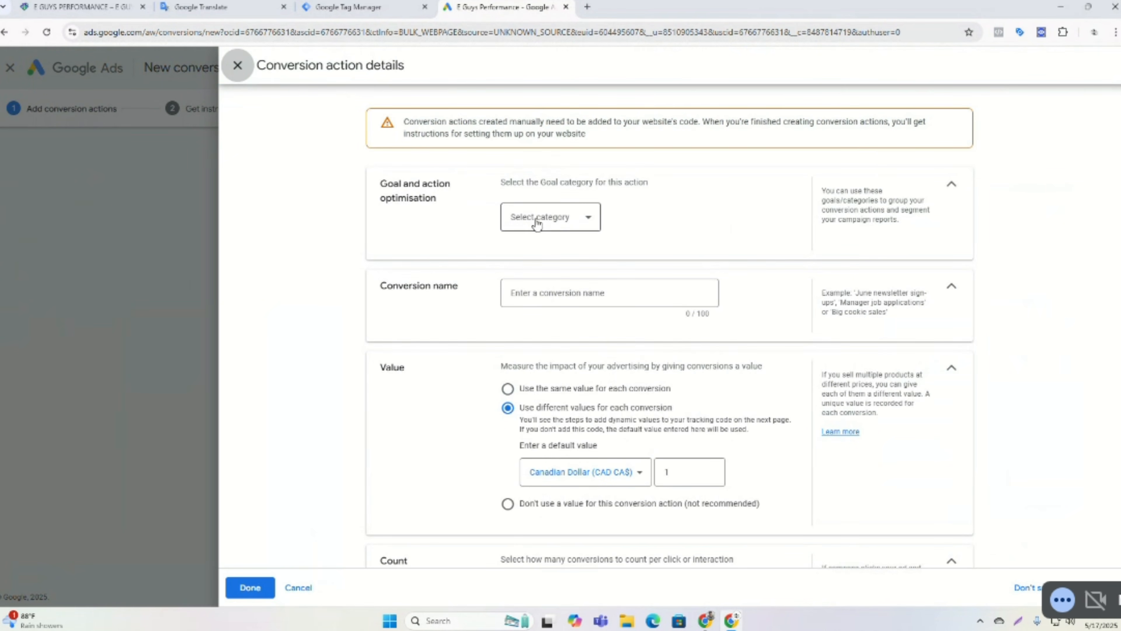
Set the new conversion action's goal category to Add to basket.
left_click(571, 218)
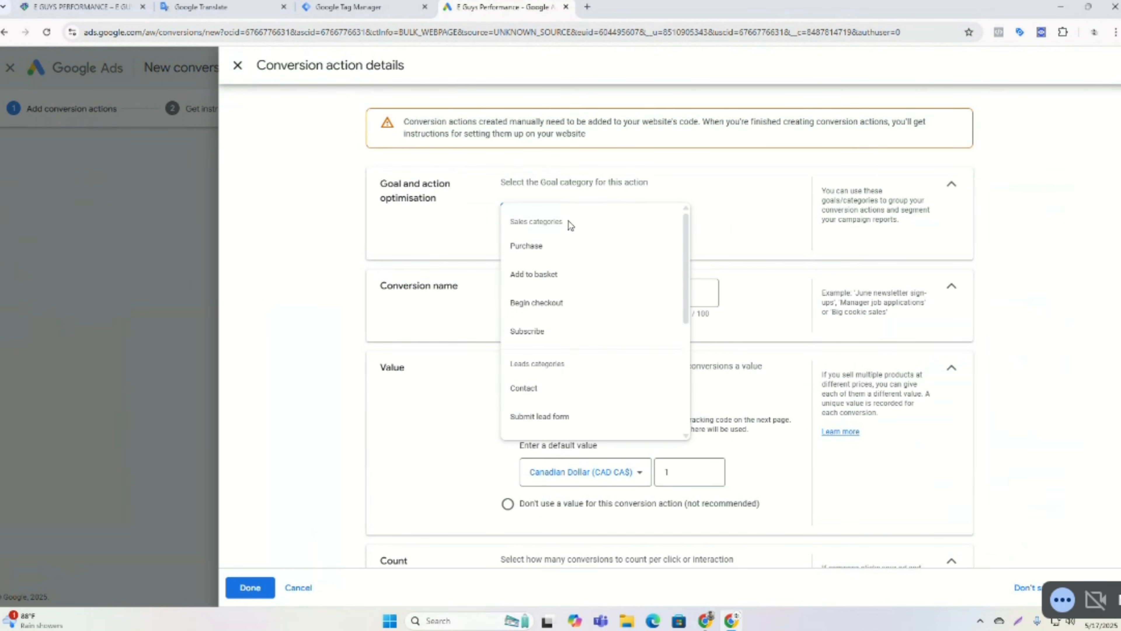
left_click(537, 278)
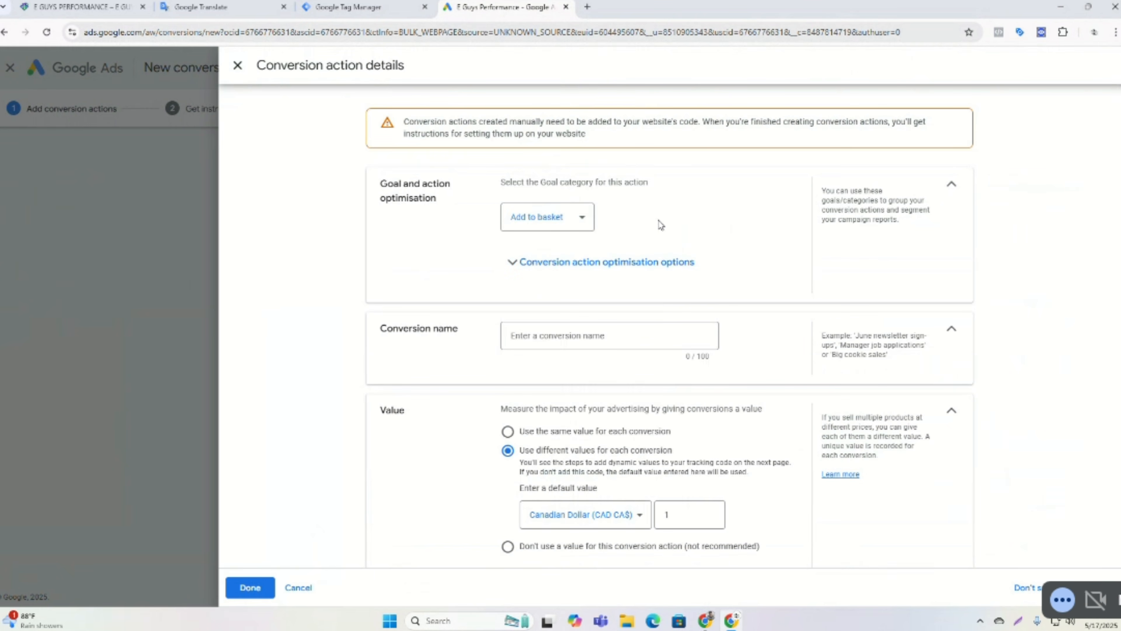
left_click(555, 219)
scroll(576, 289, "down", 3)
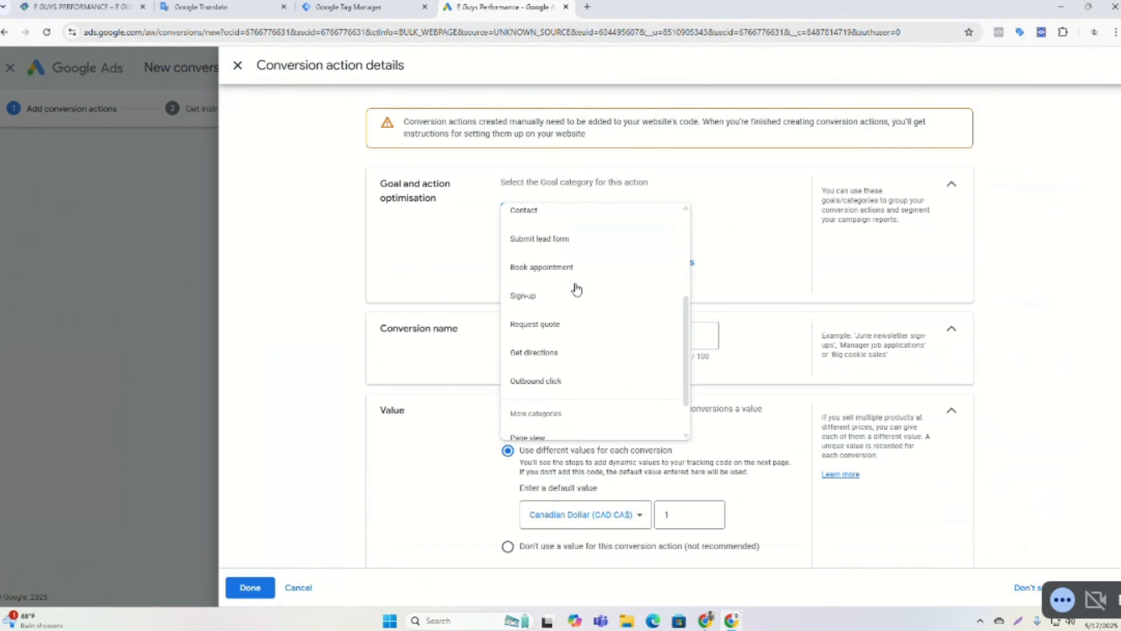
scroll(576, 290, "down", 1)
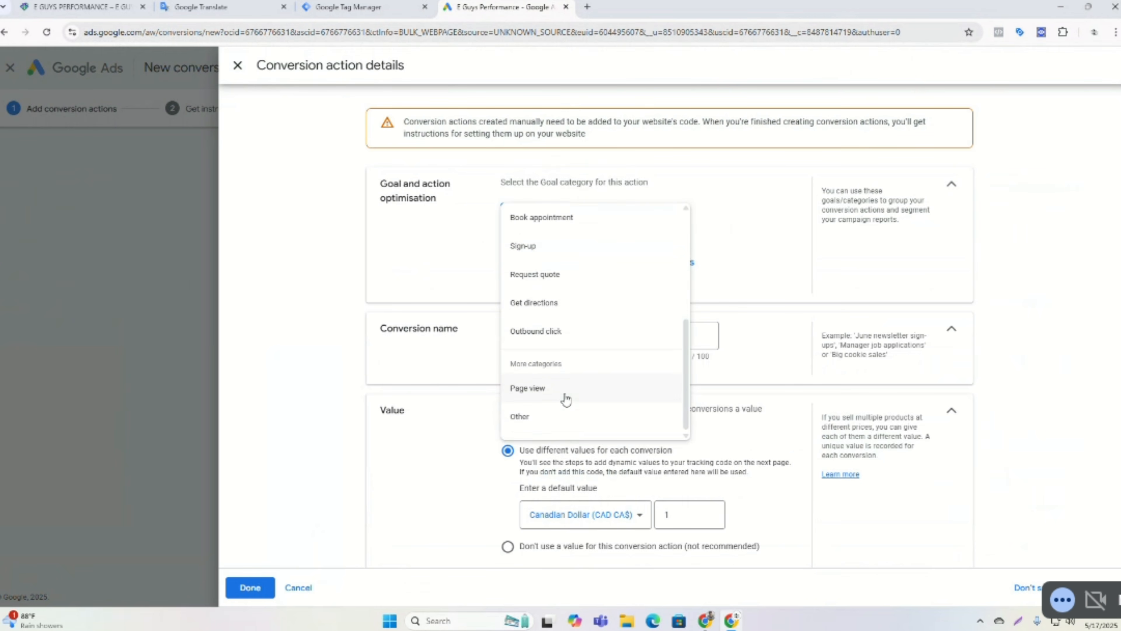
scroll(565, 395, "up", 2)
scroll(573, 414, "down", 2)
left_click(555, 418)
left_click(553, 218)
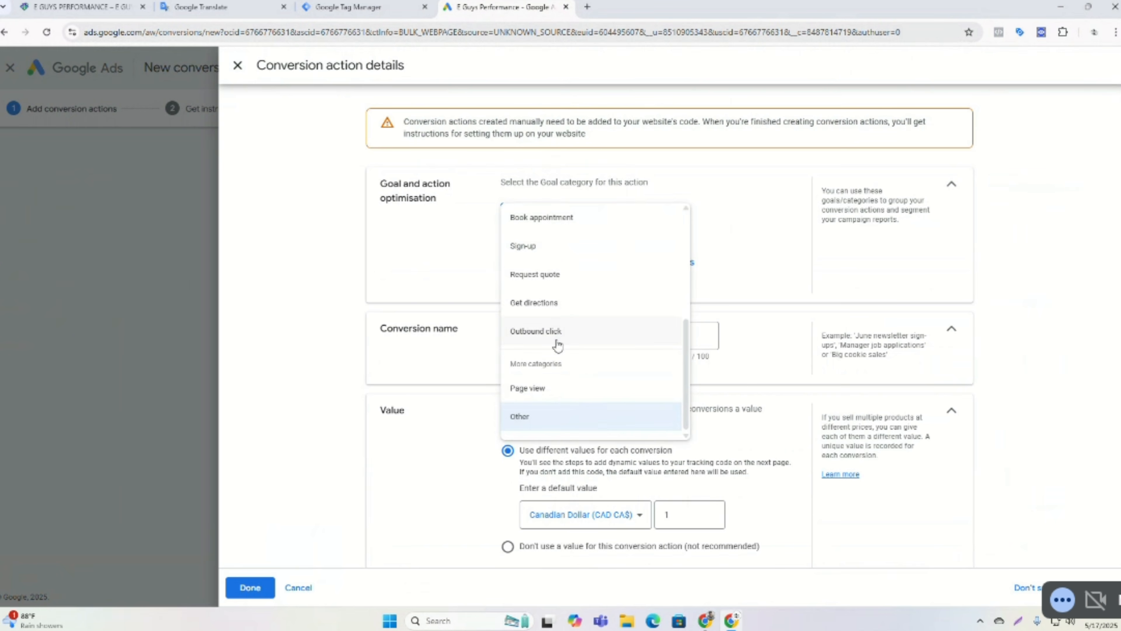
scroll(561, 374, "up", 2)
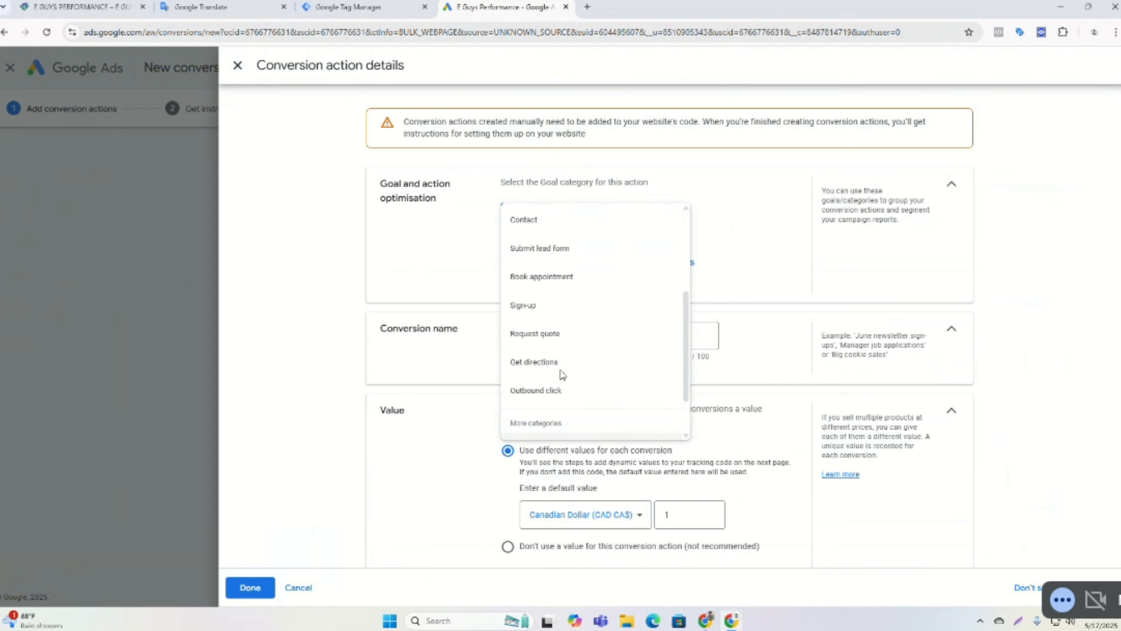
scroll(557, 305, "up", 2)
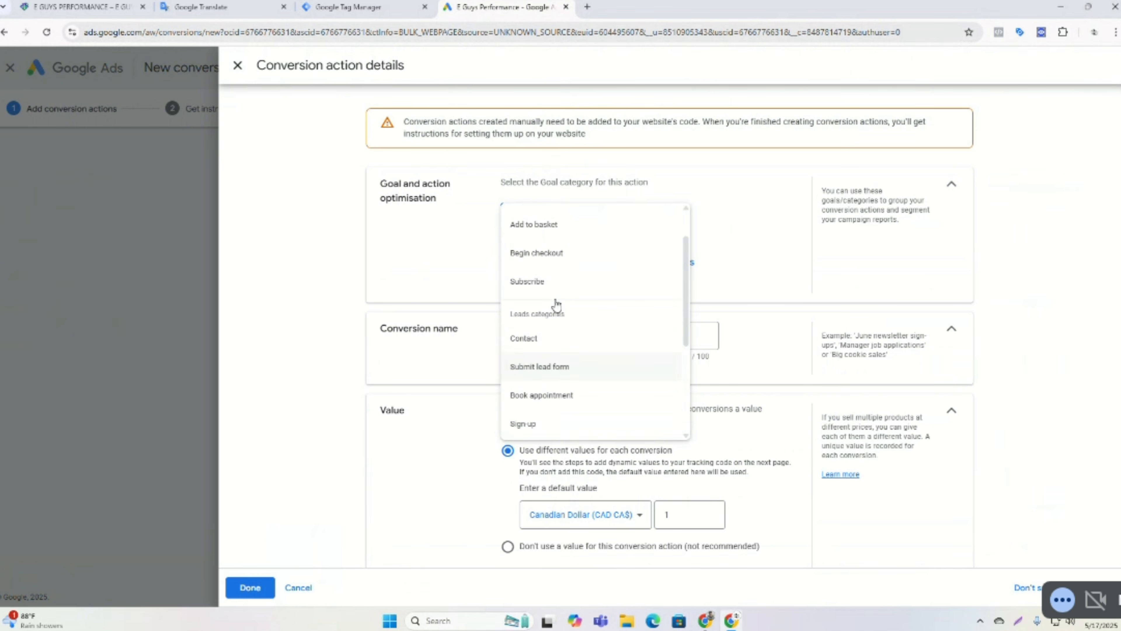
scroll(557, 305, "up", 2)
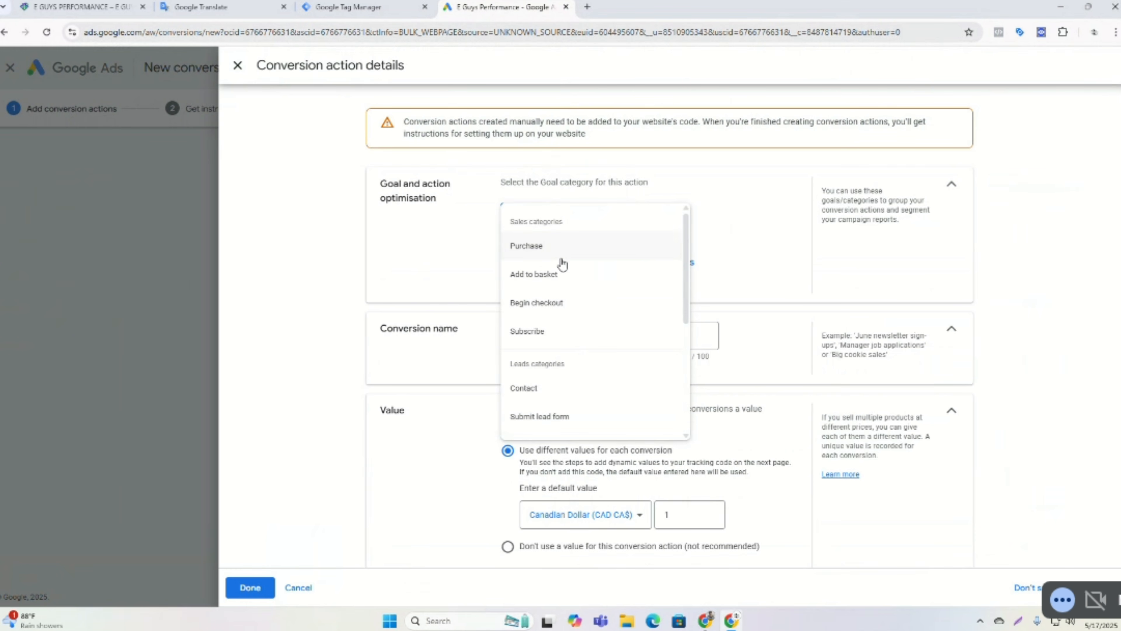
left_click(549, 275)
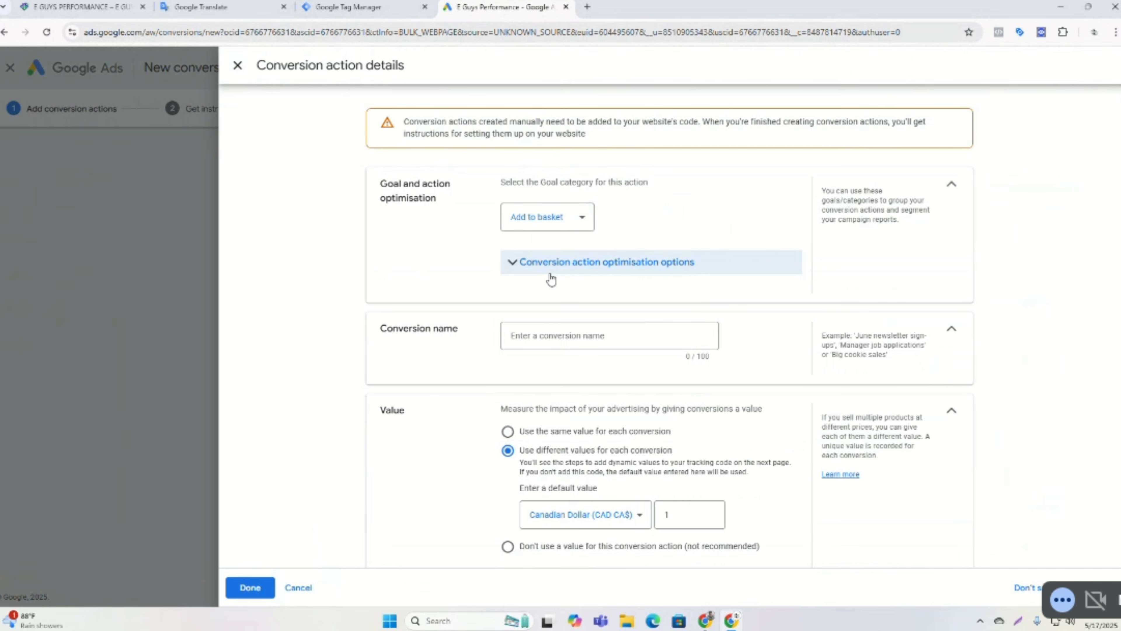
Name the conversion action Add To Cart and finish its details.
scroll(551, 279, "down", 1)
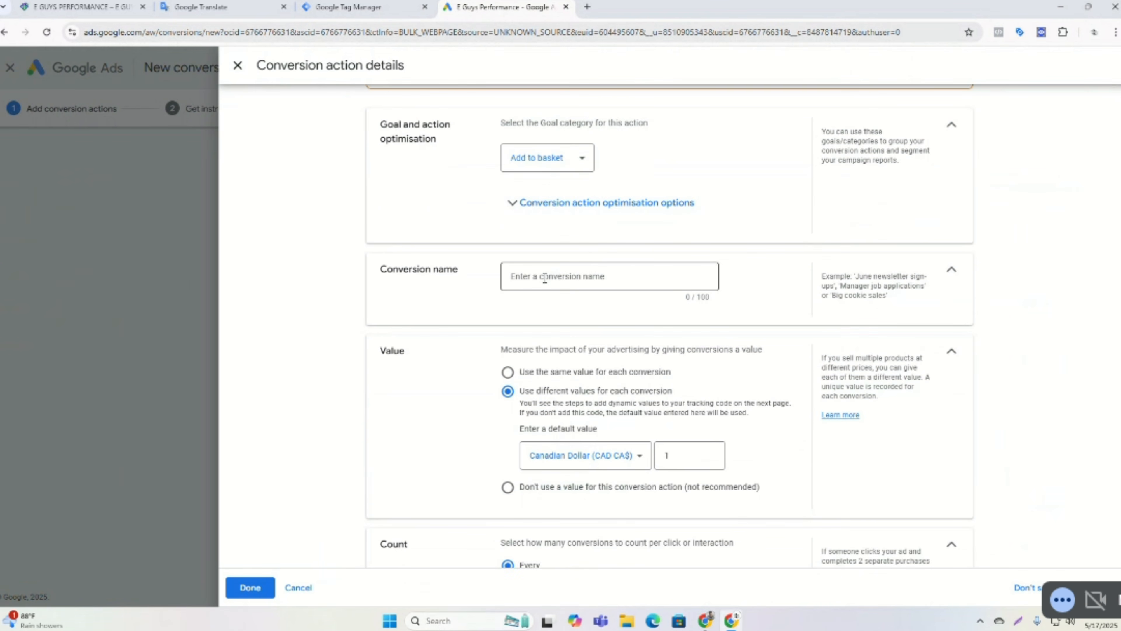
left_click(548, 274)
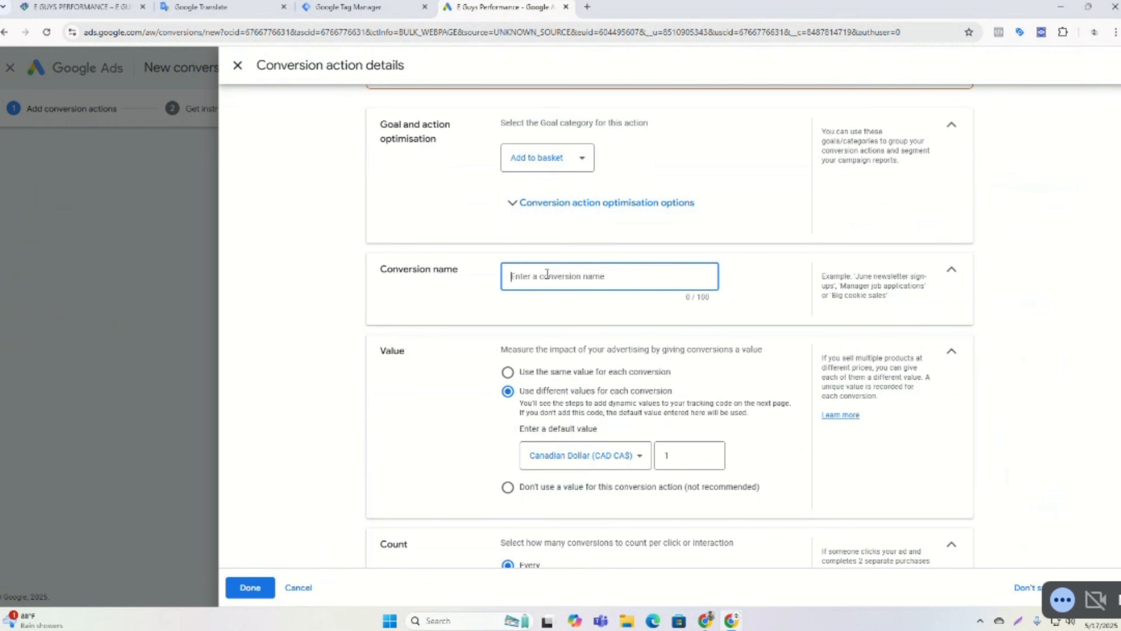
type("Add To Cart")
scroll(486, 325, "down", 5)
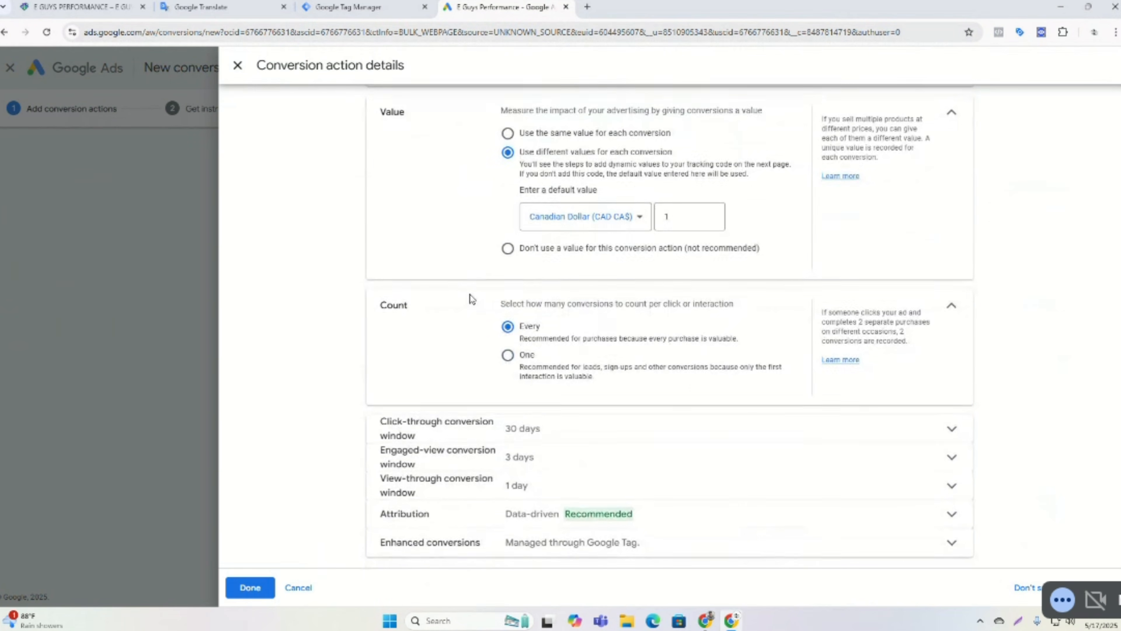
left_click(253, 589)
Save and continue the new conversion action, then open the Google Tag Manager setup instructions.
scroll(484, 398, "down", 2)
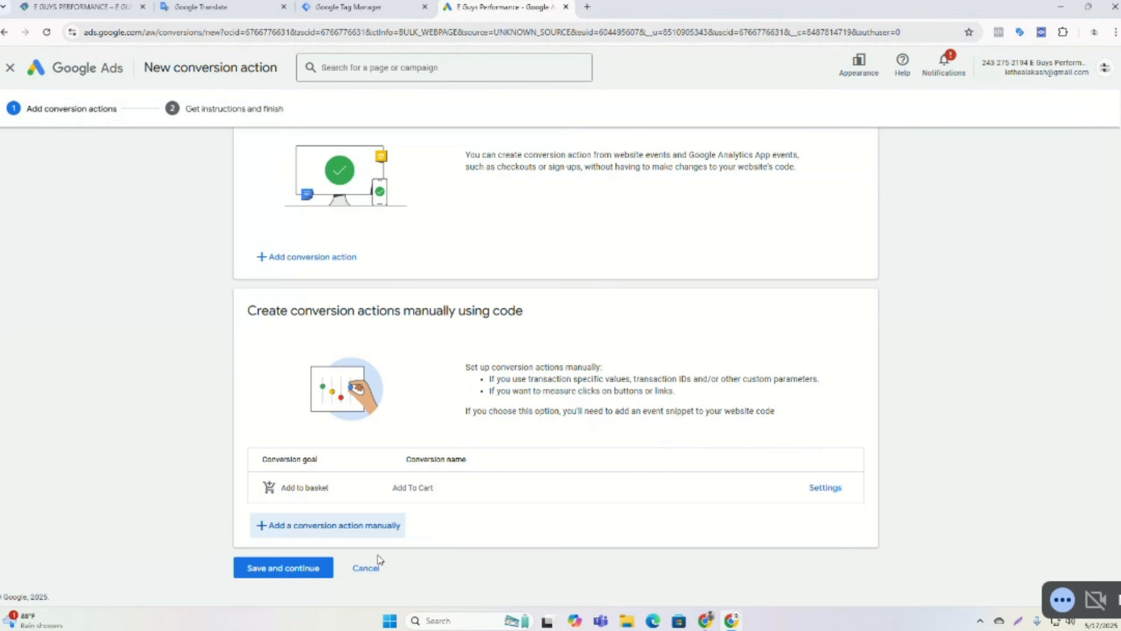
left_click(265, 568)
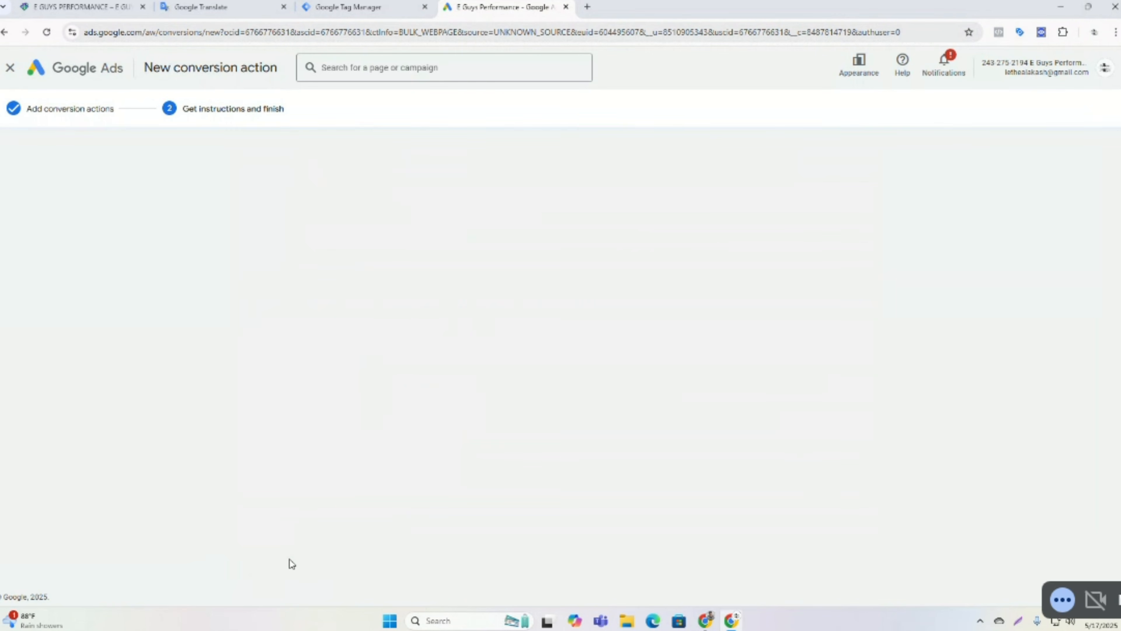
left_click(751, 223)
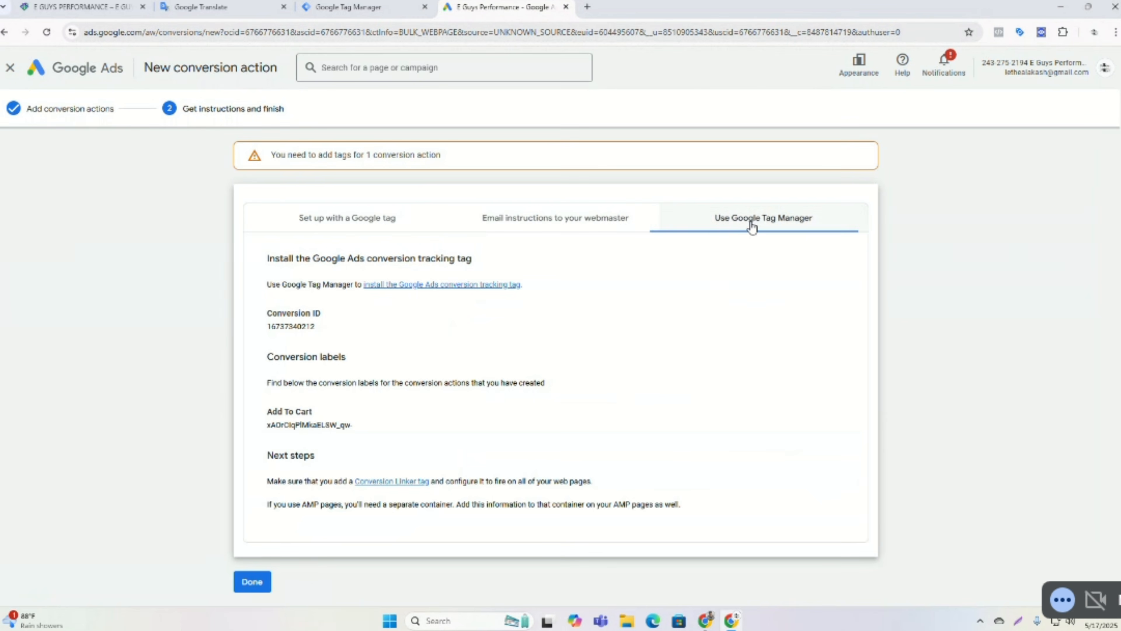
Switch to Tag Manager and create a new tag of type Google Ads Conversion Tracking.
left_click(339, 6)
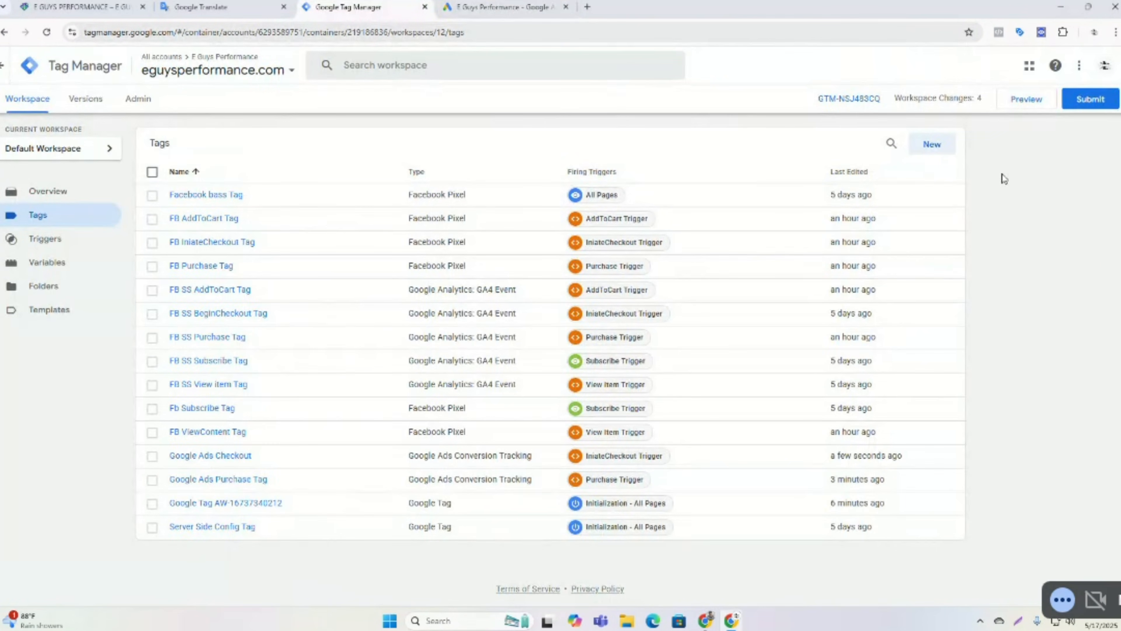
left_click(937, 144)
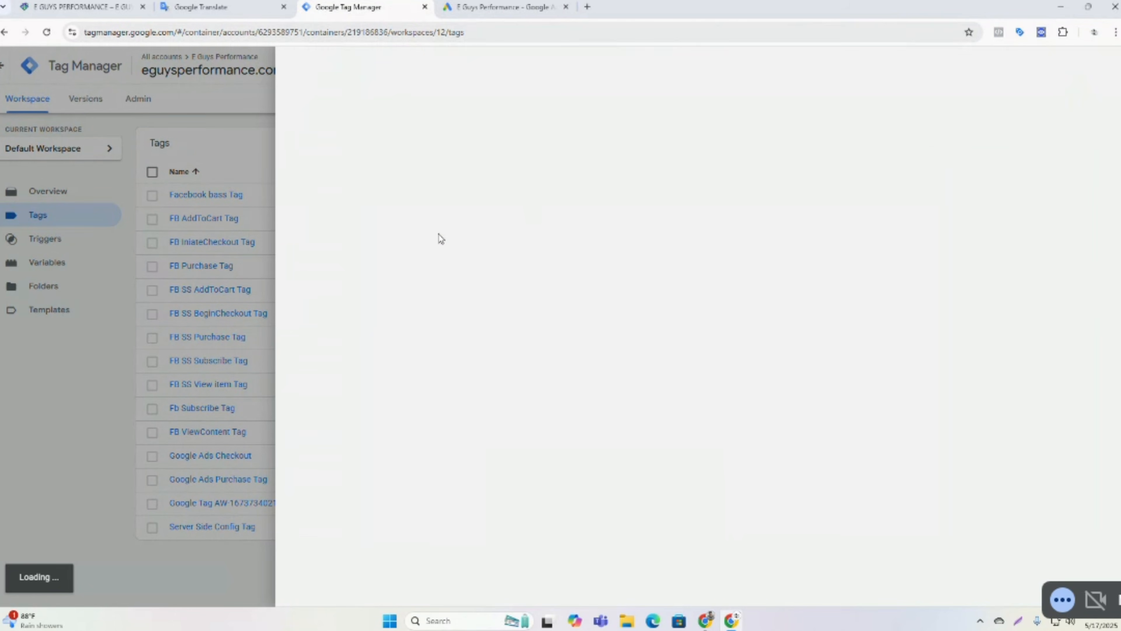
left_click(668, 194)
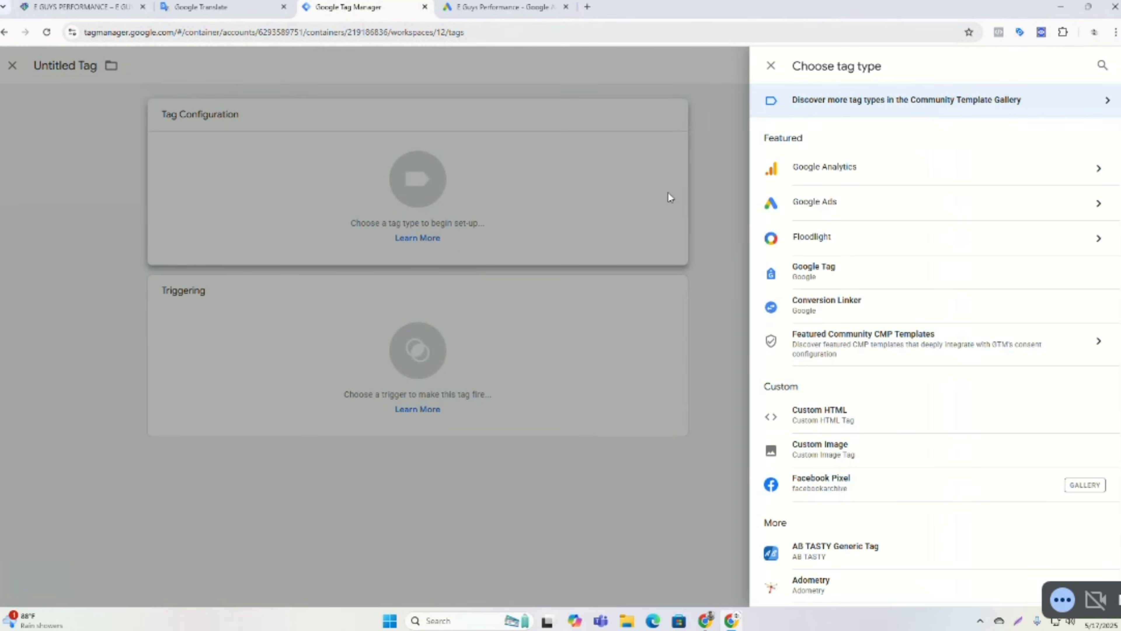
left_click(843, 209)
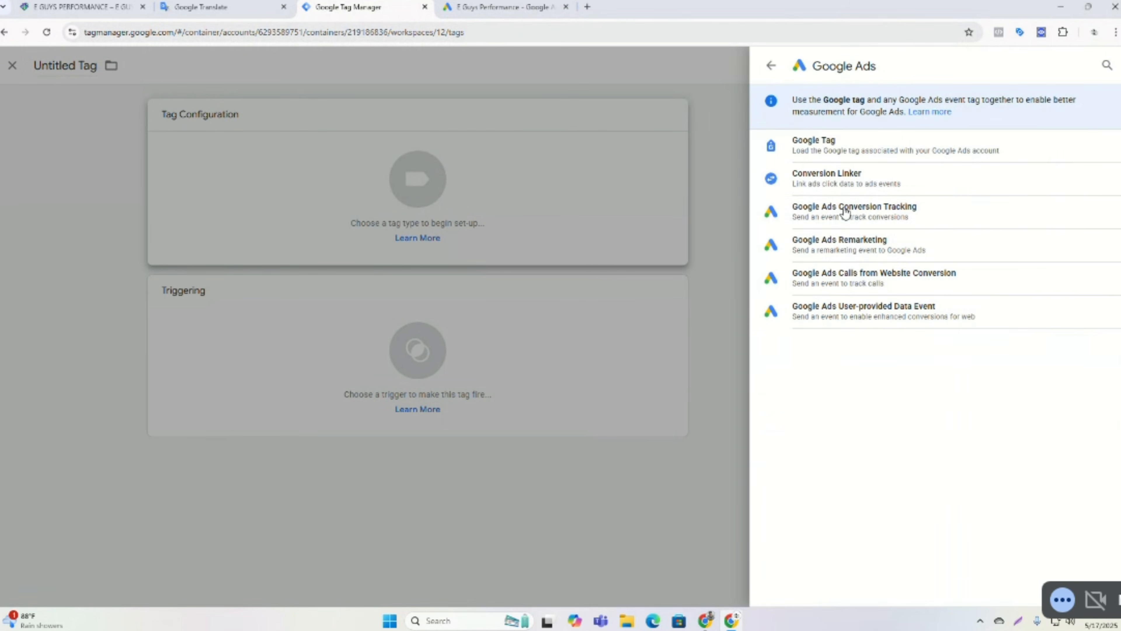
left_click(864, 219)
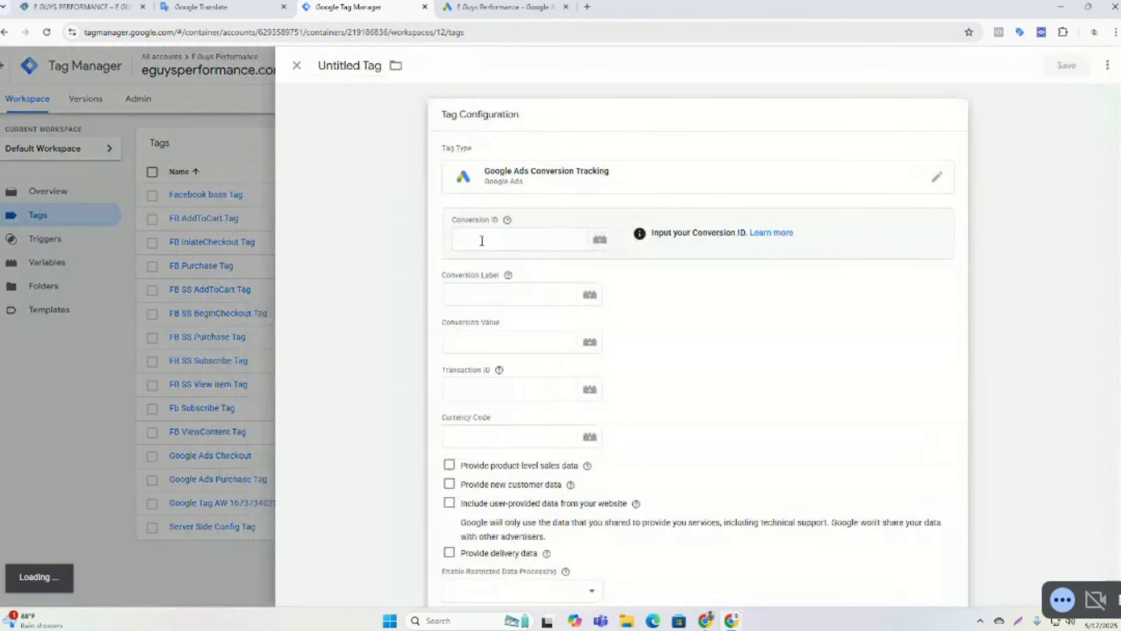
Set the tag's Conversion ID to the {{Google Conversion ID}} variable.
left_click(490, 229)
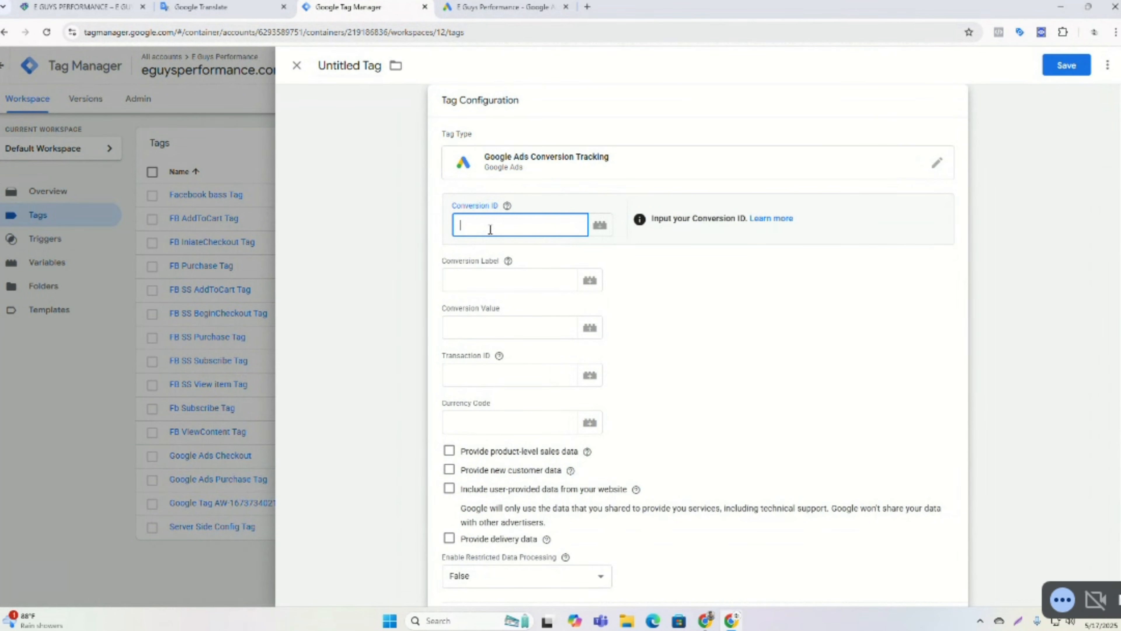
type("{{")
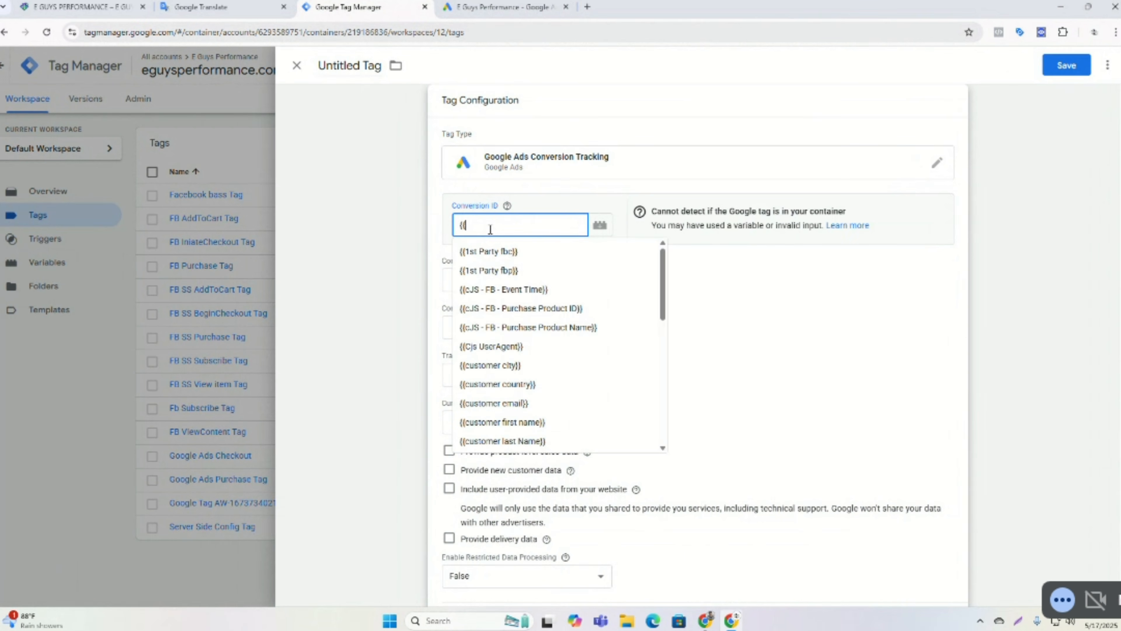
type("con")
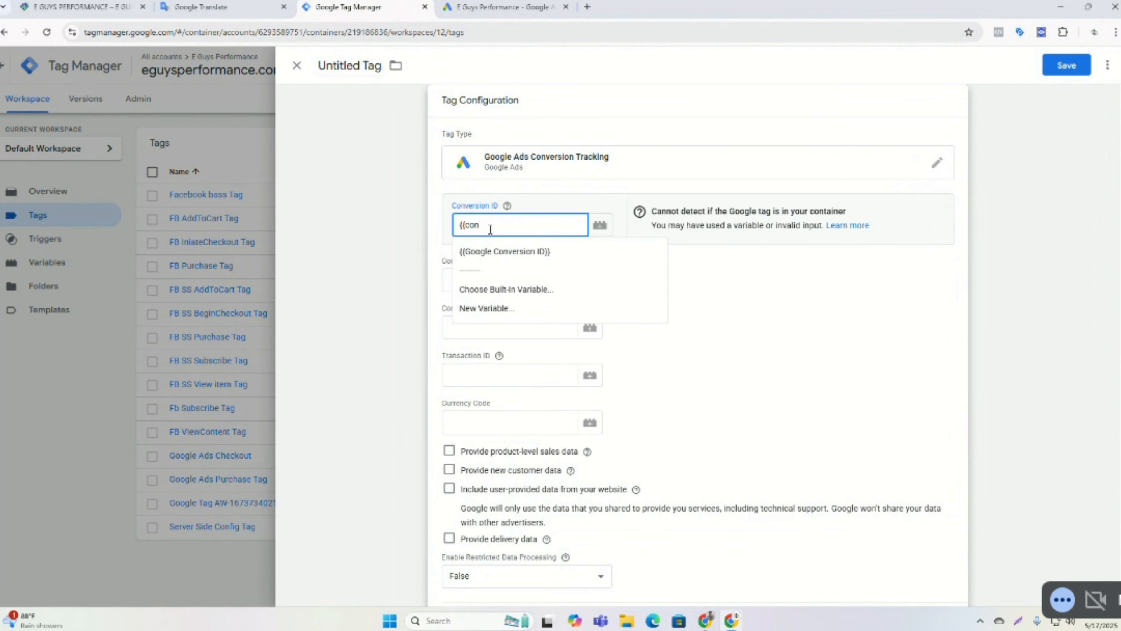
left_click(489, 250)
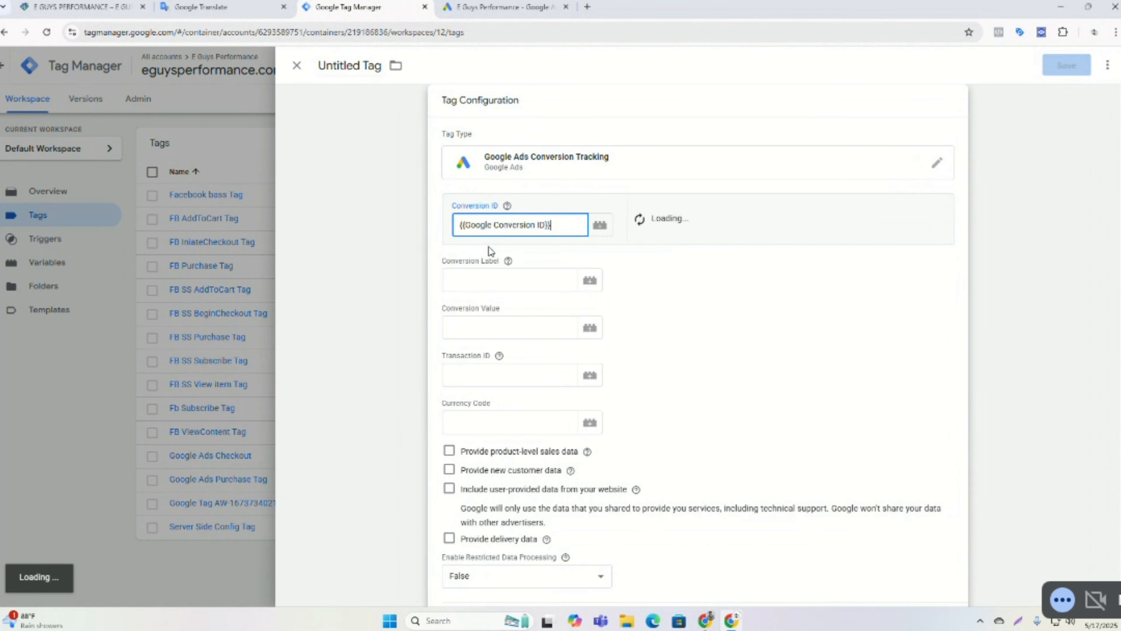
Copy the Add To Cart conversion label from Google Ads and paste it into the tag's Conversion Label.
left_click(477, 277)
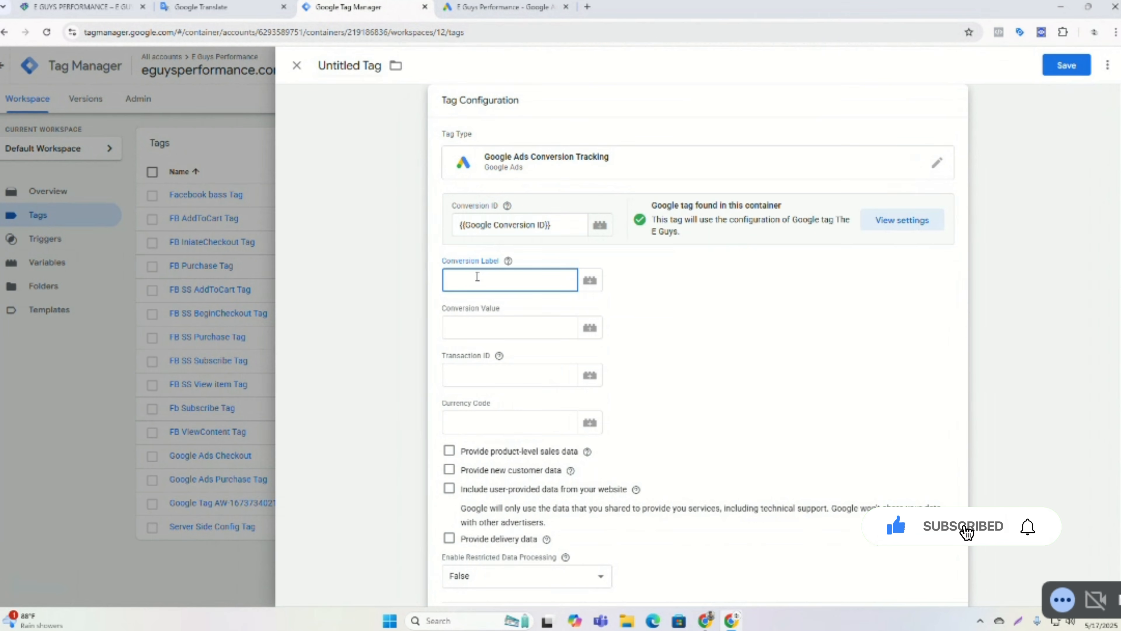
left_click(482, 6)
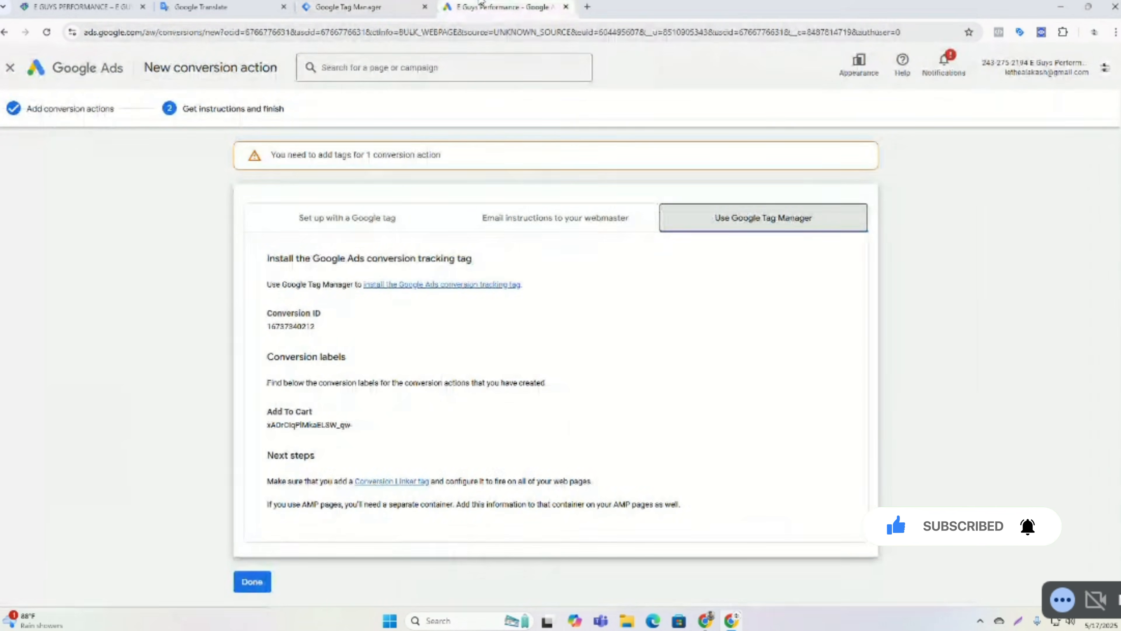
double_click(289, 326)
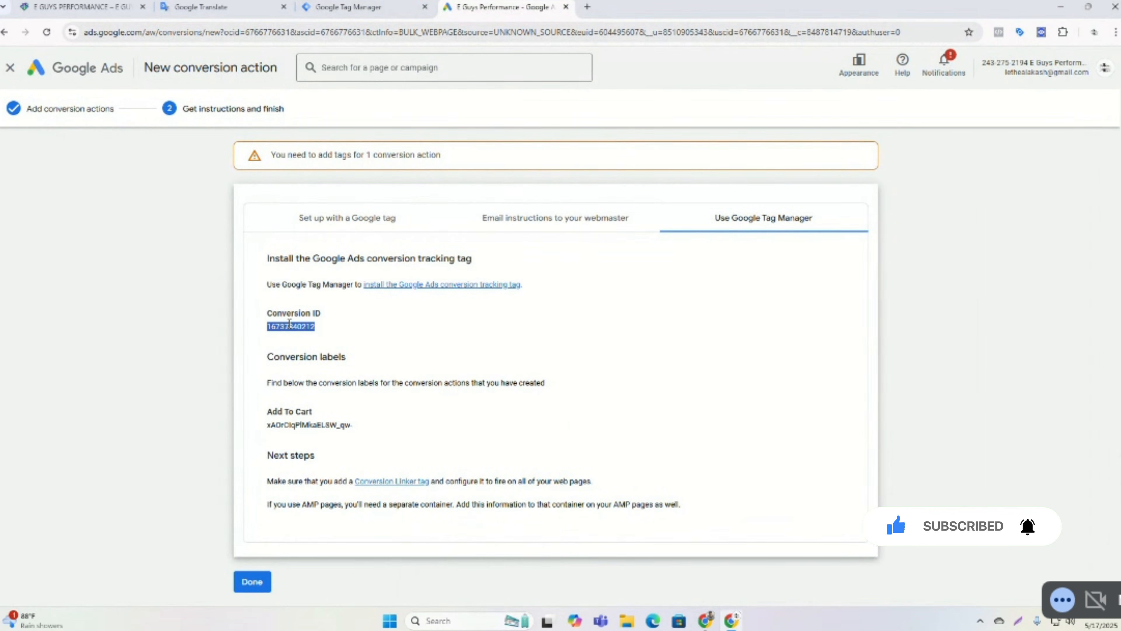
double_click(305, 424)
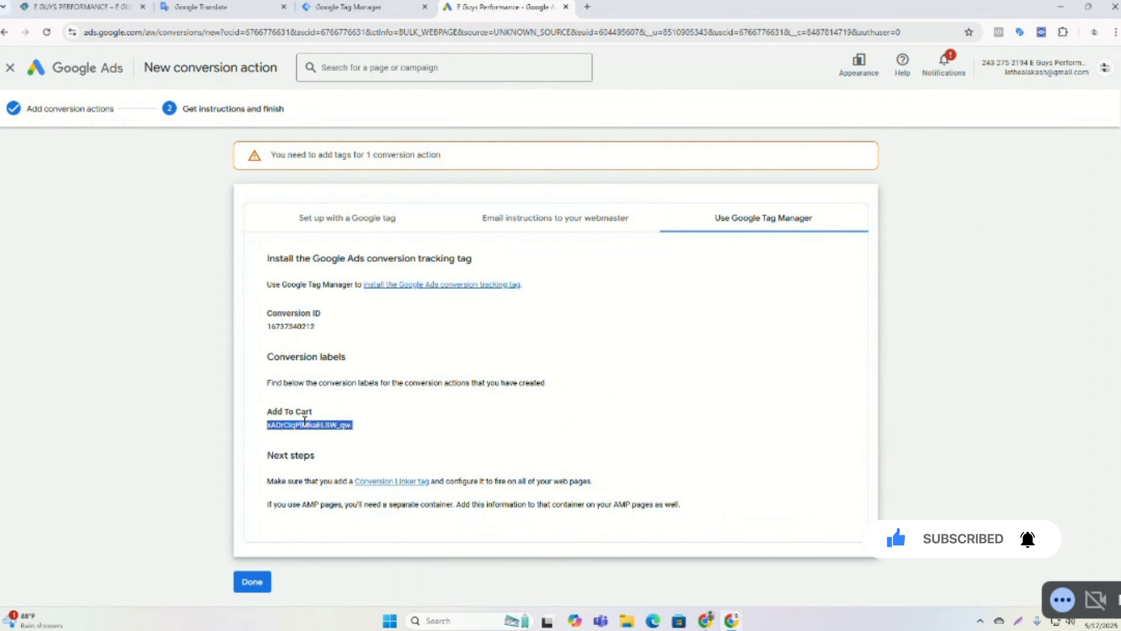
right_click(305, 424)
left_click(325, 435)
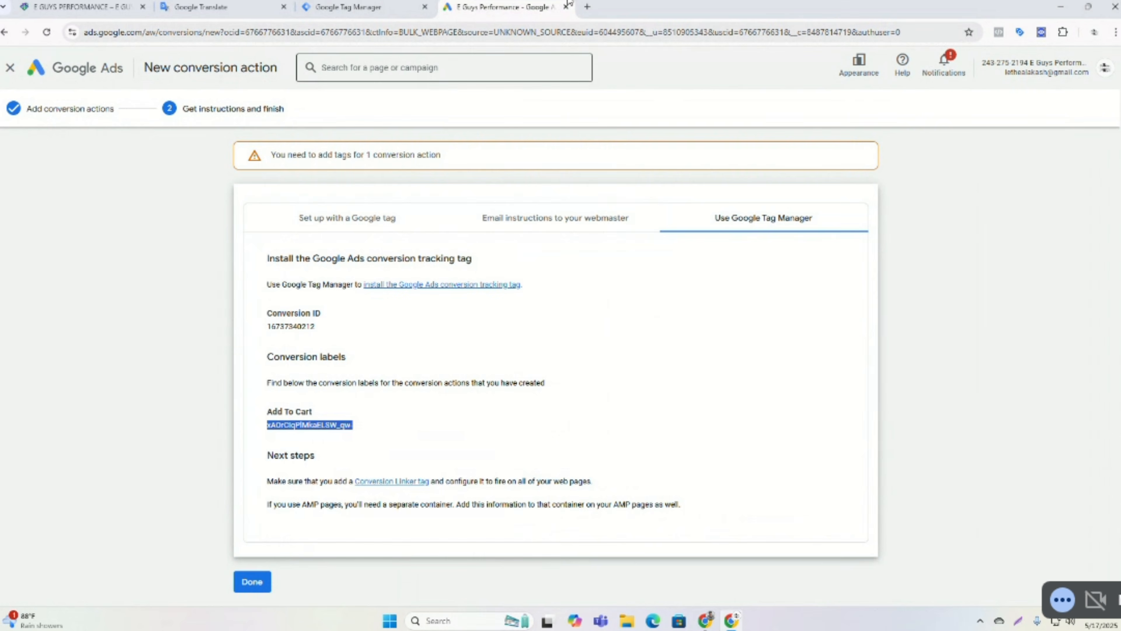
left_click(348, 7)
right_click(467, 277)
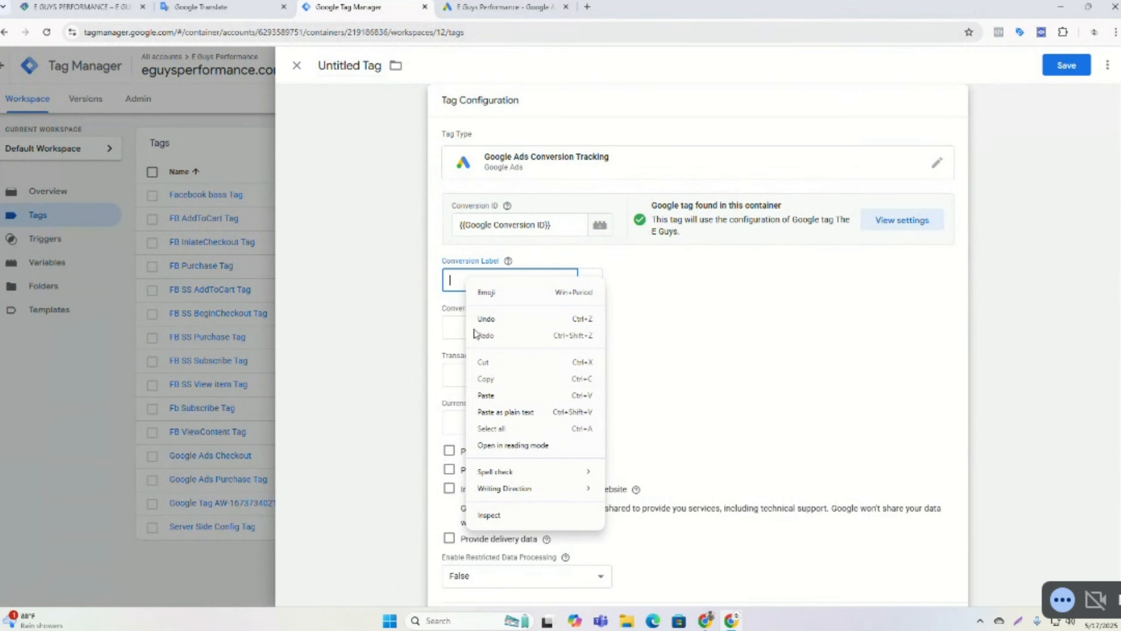
left_click(497, 393)
Set Conversion Value to {{dlv item value}} and Transaction ID to {{dlv transaction id}}.
left_click(491, 329)
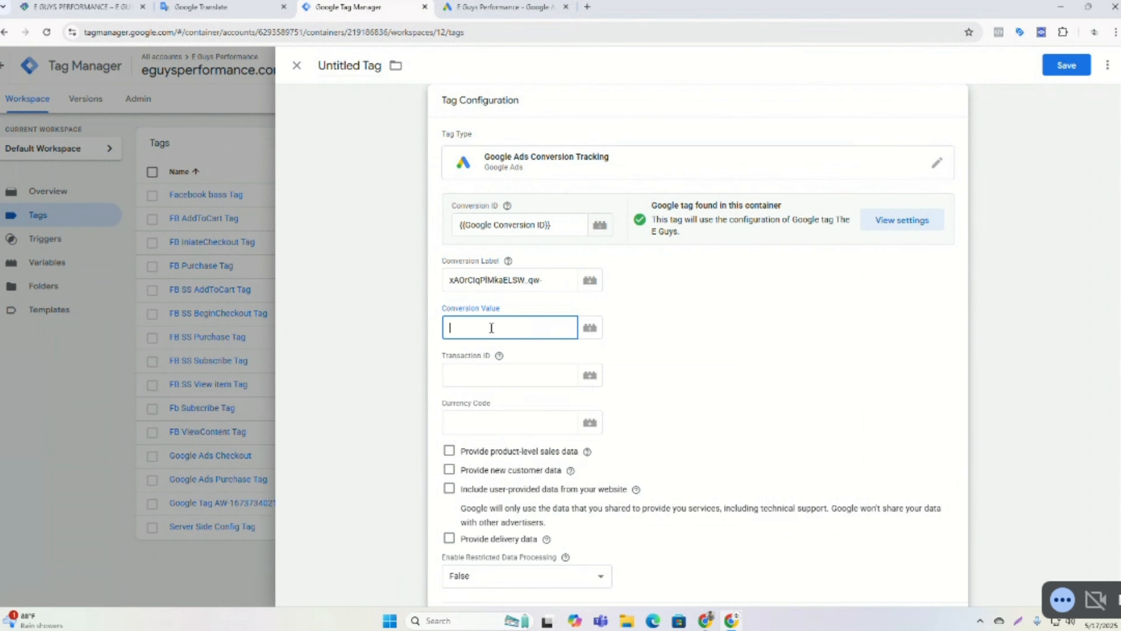
type("{{dlv")
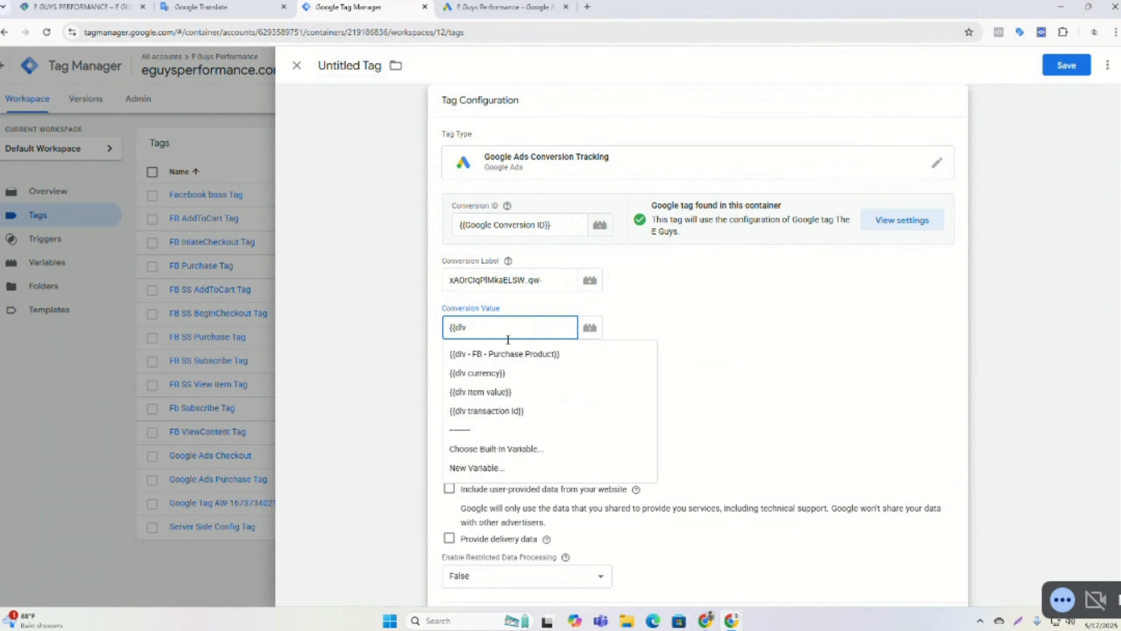
left_click(488, 392)
left_click(489, 380)
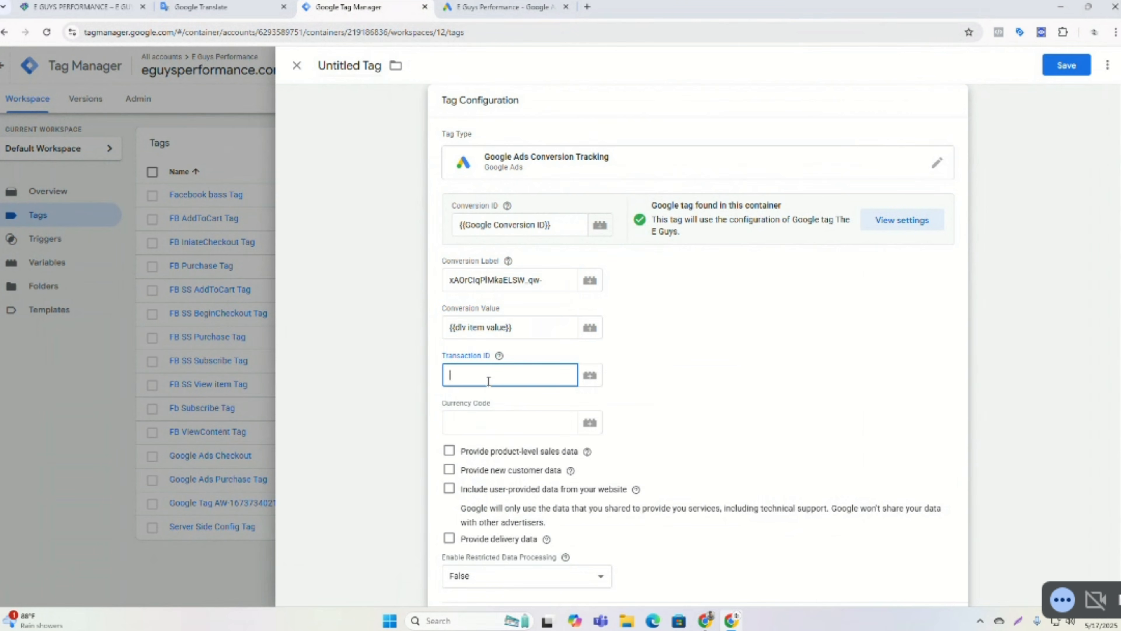
type("{{dlv transaction id")
Set the tag's Currency Code to {{dlv currency}} and add the AddToCart Trigger as its firing trigger.
left_click(492, 424)
type("{{")
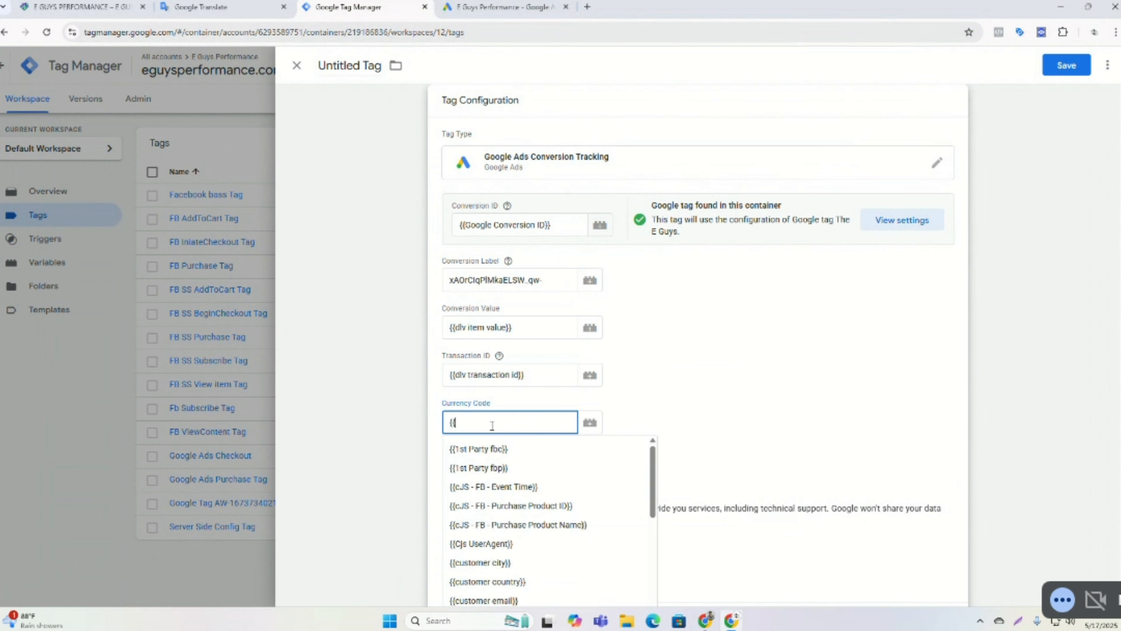
type("dlv")
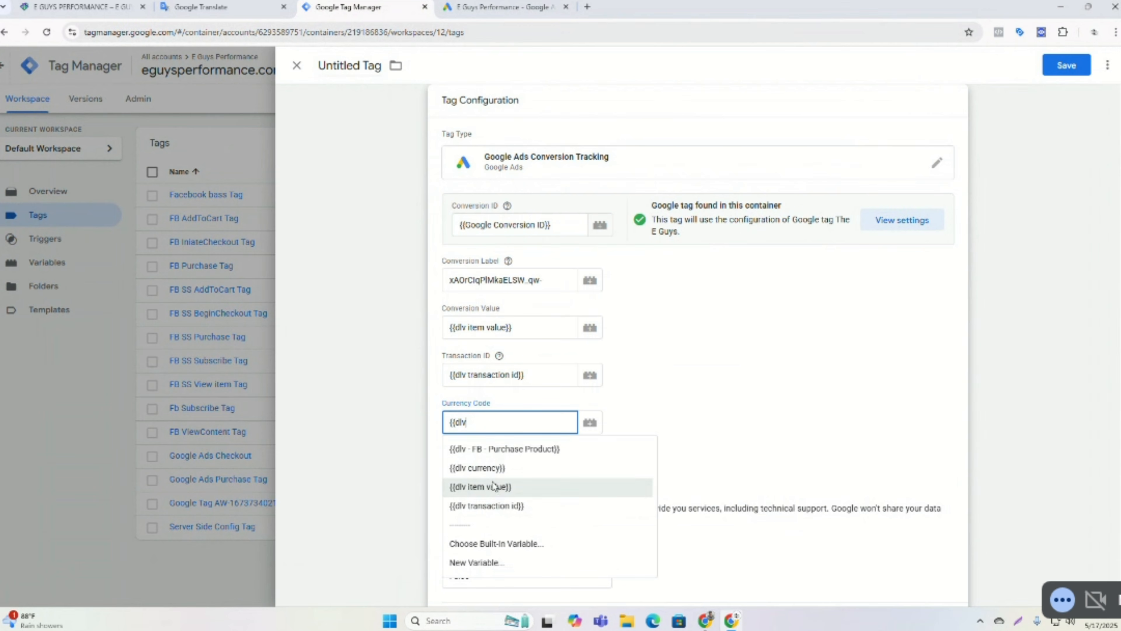
left_click(491, 469)
scroll(664, 402, "down", 5)
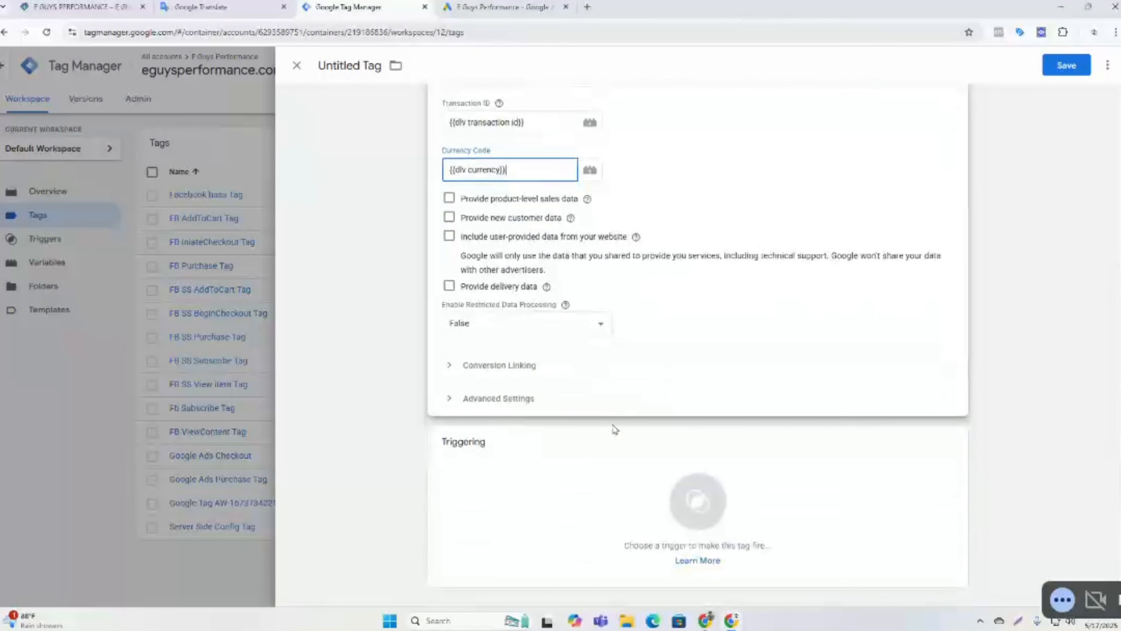
left_click(525, 471)
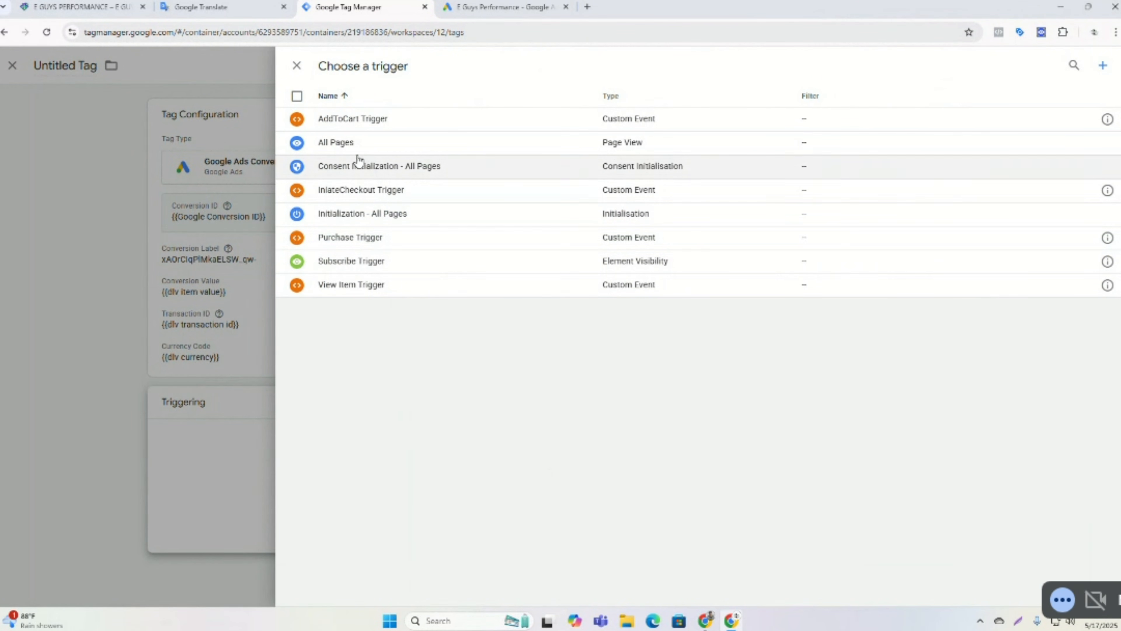
left_click(353, 120)
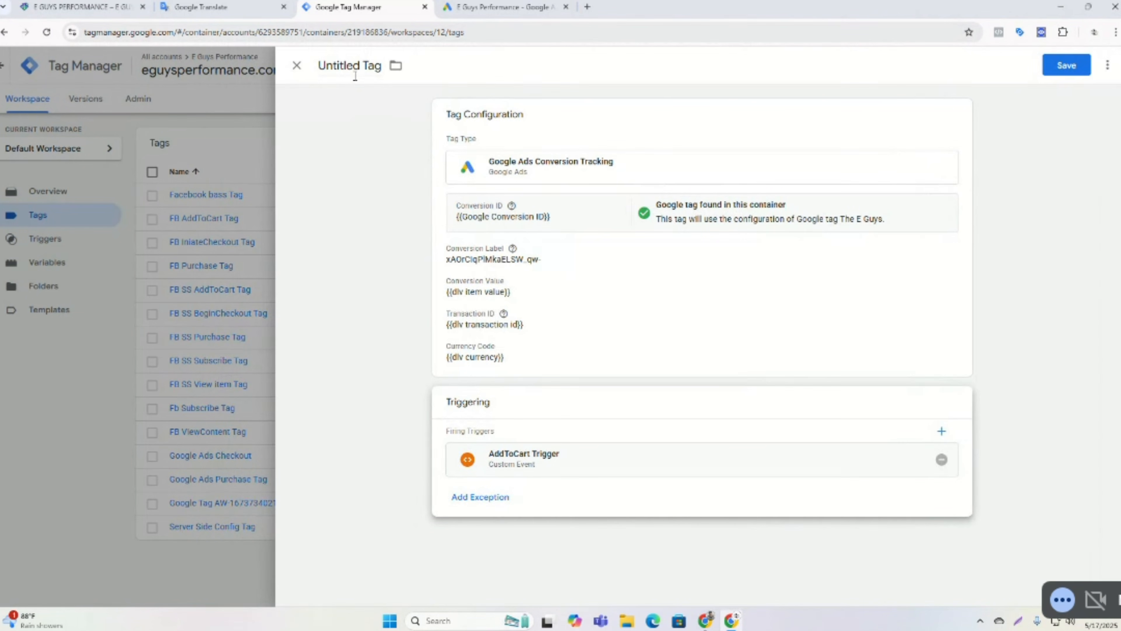
Name the tag Google Ads AddToCart and save it.
left_click(359, 61)
key("BackSpace")
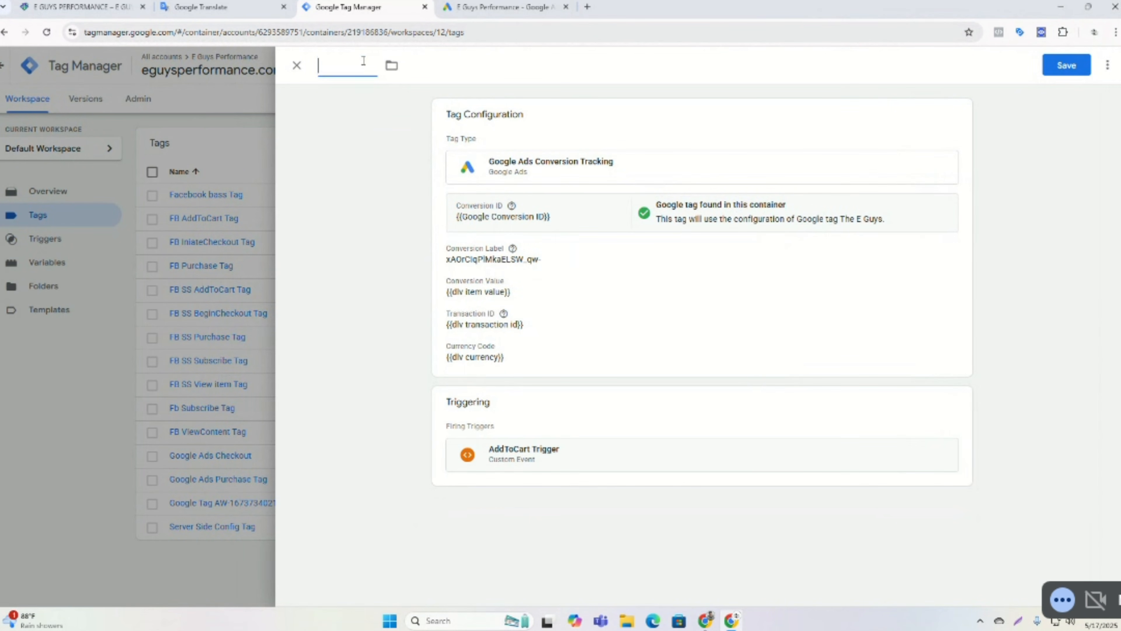
type("G")
type("oo")
type("g")
key("BackSpace")
type("gle Ads AddT")
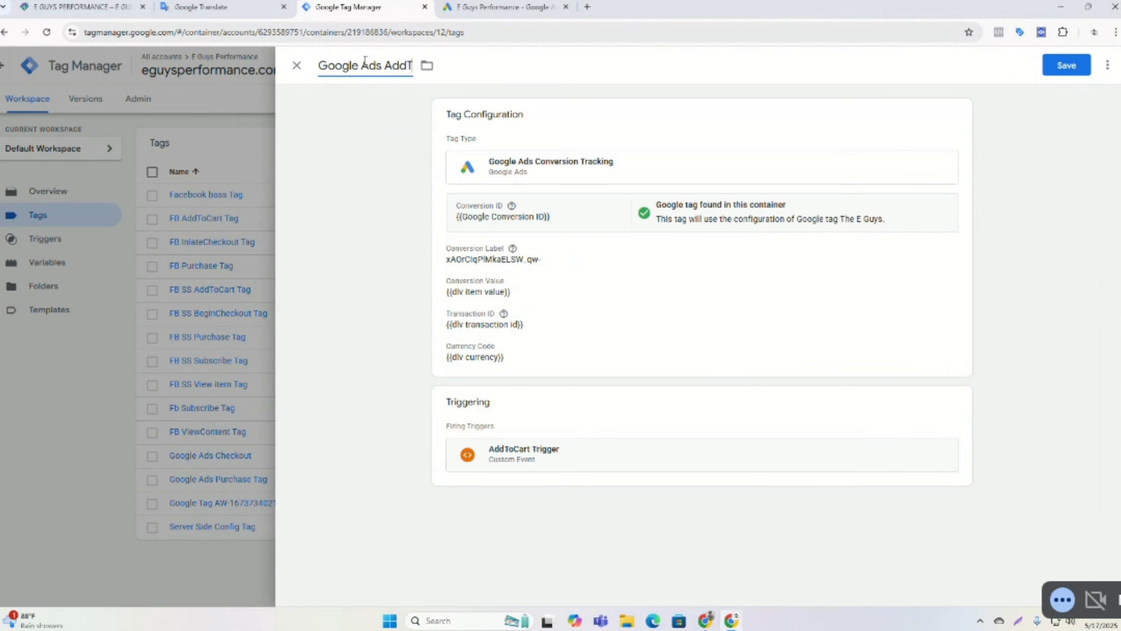
type("oCart")
left_click(1060, 74)
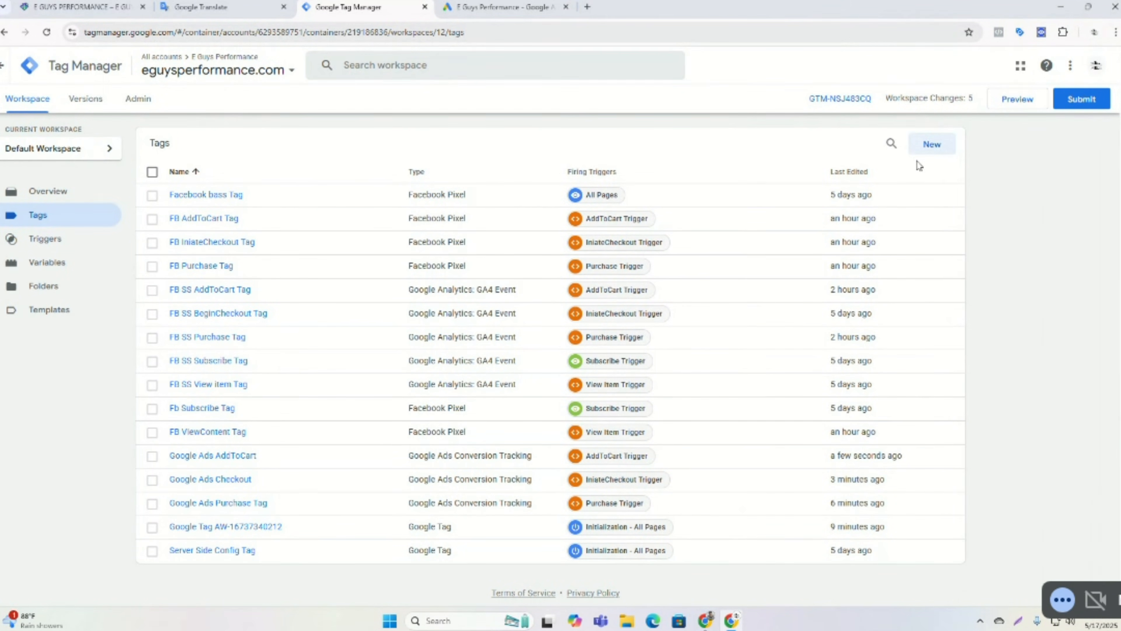
Create a new Google Ads User-provided Data Event tag with Conversion ID set to {{Google Conversion ID}}.
left_click(929, 145)
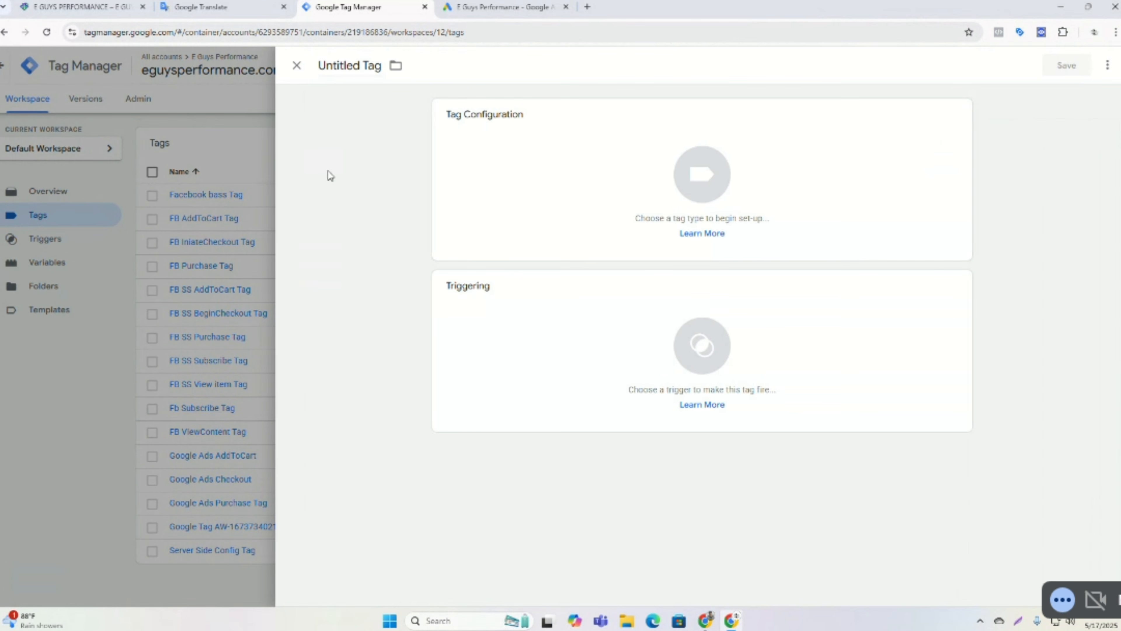
left_click(558, 172)
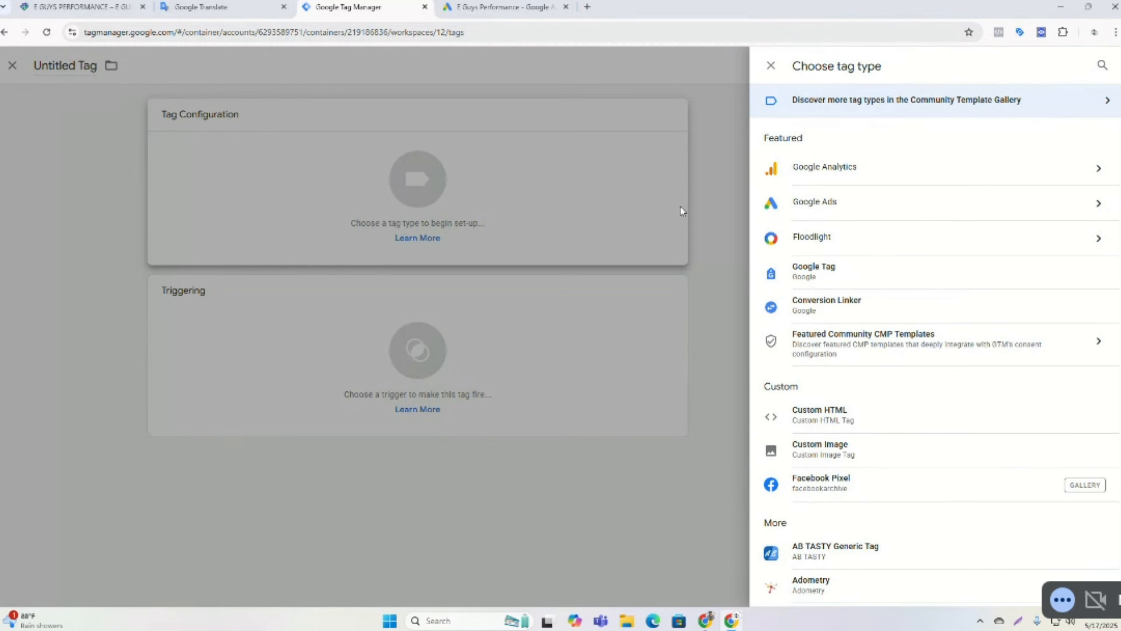
left_click(810, 205)
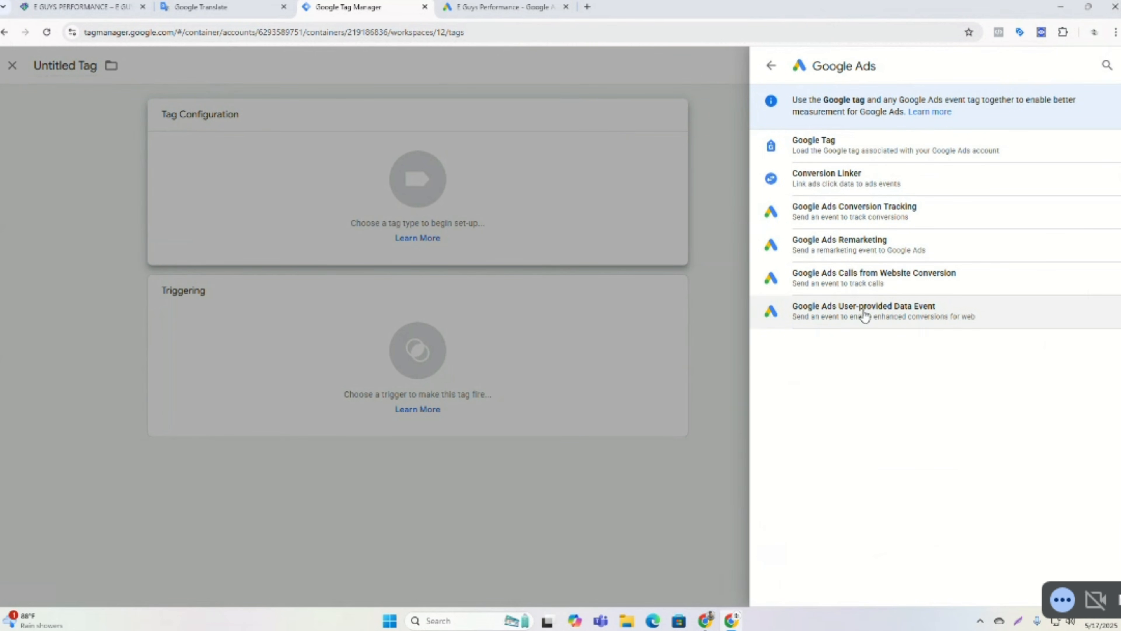
left_click(873, 313)
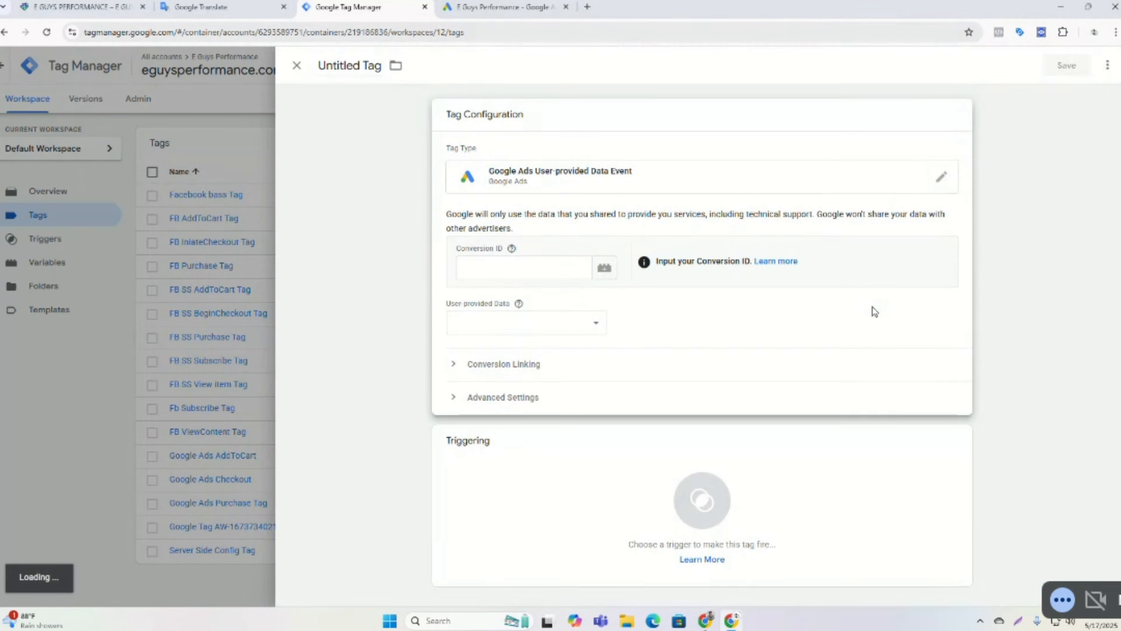
left_click(508, 272)
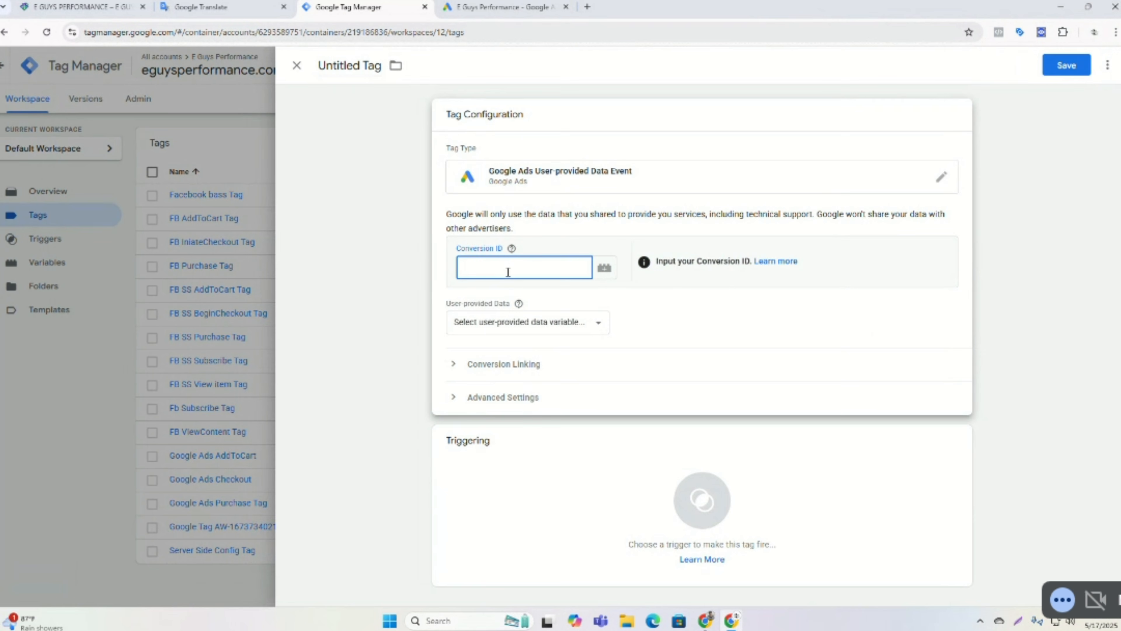
type("{{con")
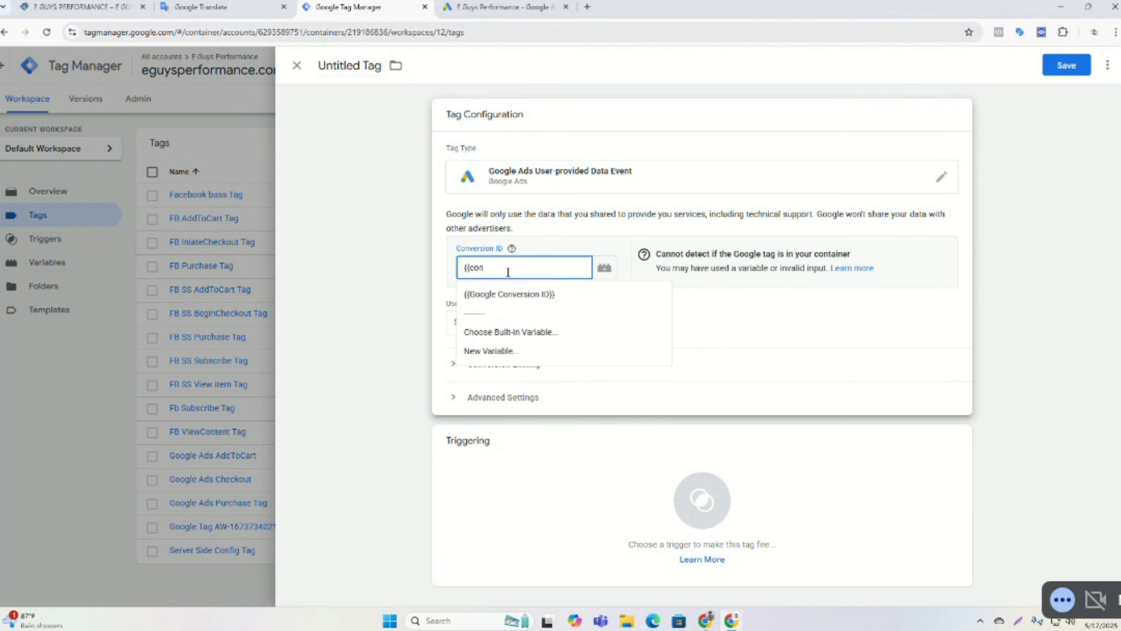
left_click(521, 291)
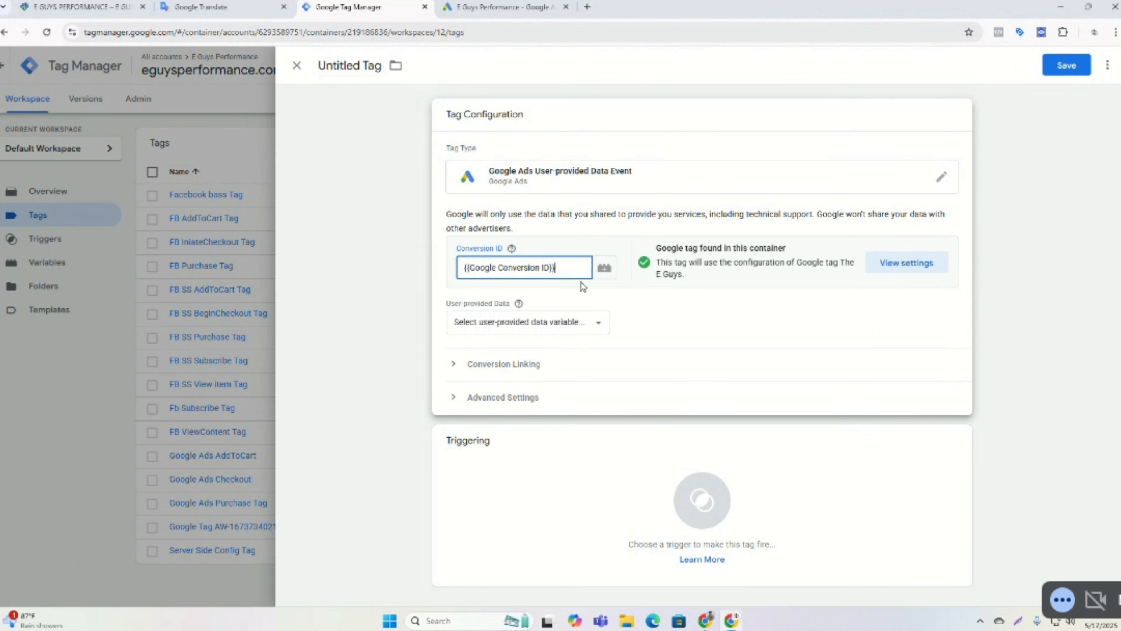
Create a new user-provided data variable, mapping Email to {{customer email}} and Phone to {{customer phone No}}.
left_click(532, 332)
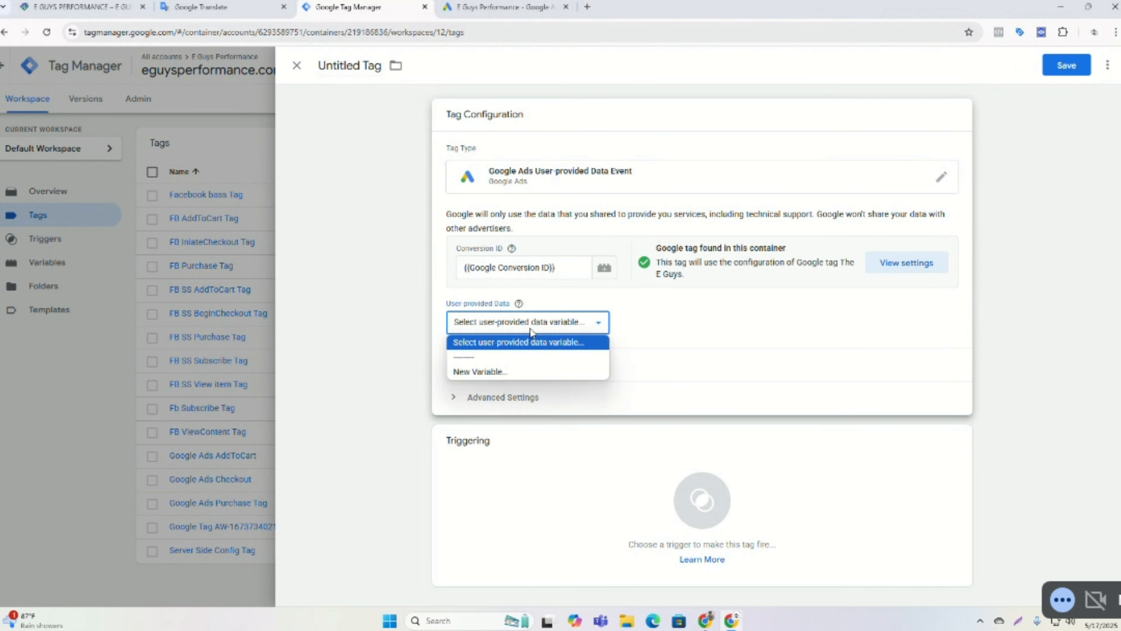
left_click(508, 369)
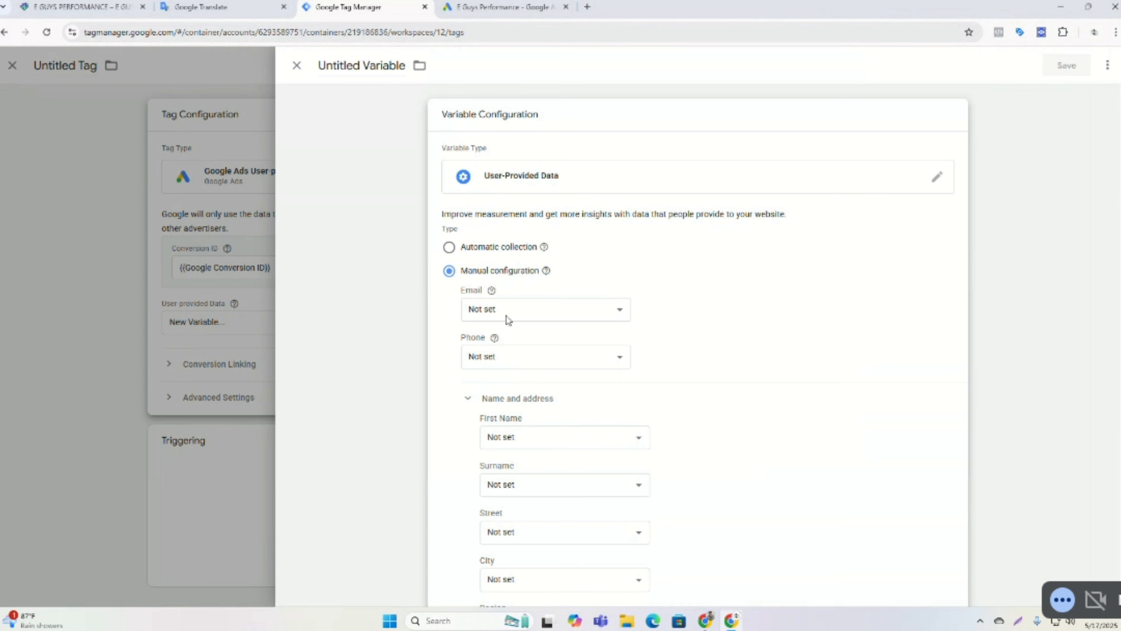
left_click(557, 315)
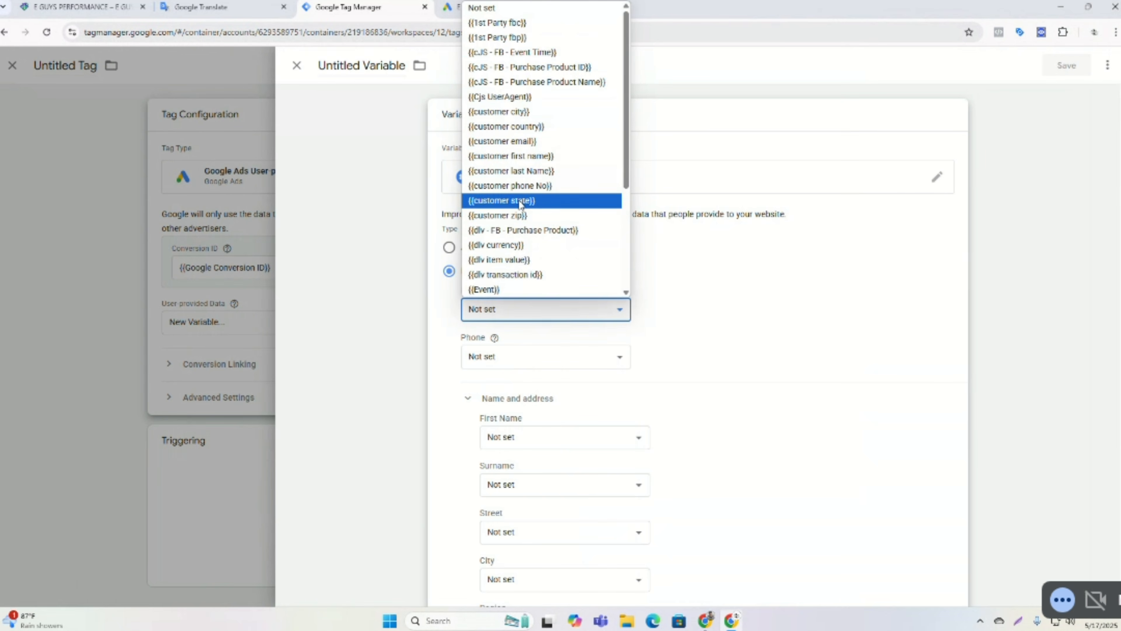
scroll(516, 241, "down", 3)
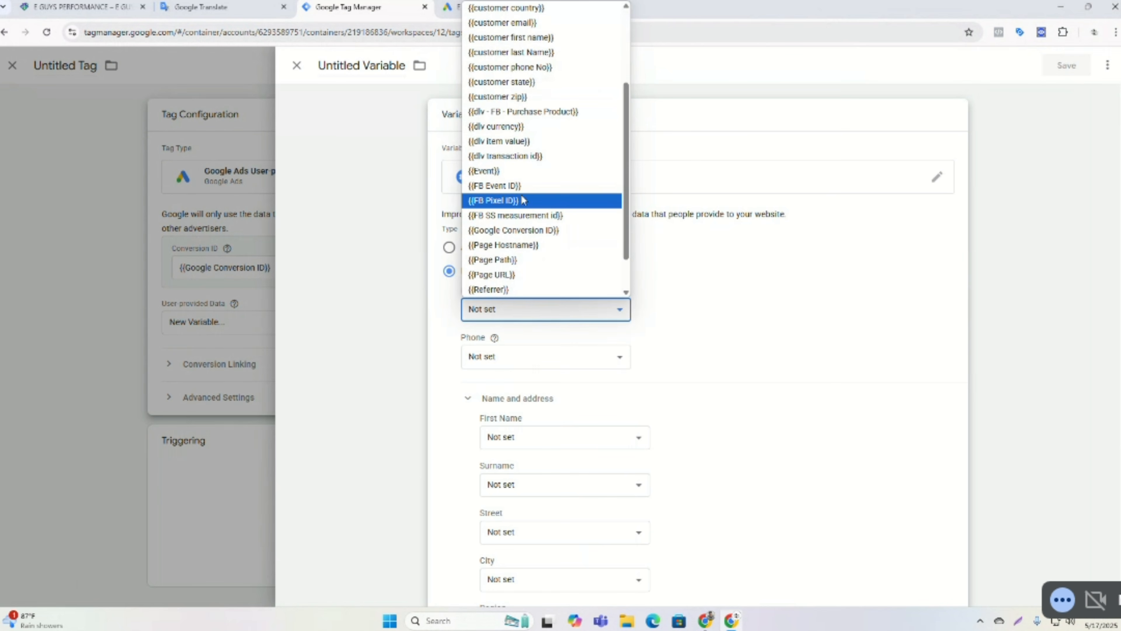
scroll(524, 179, "down", 1)
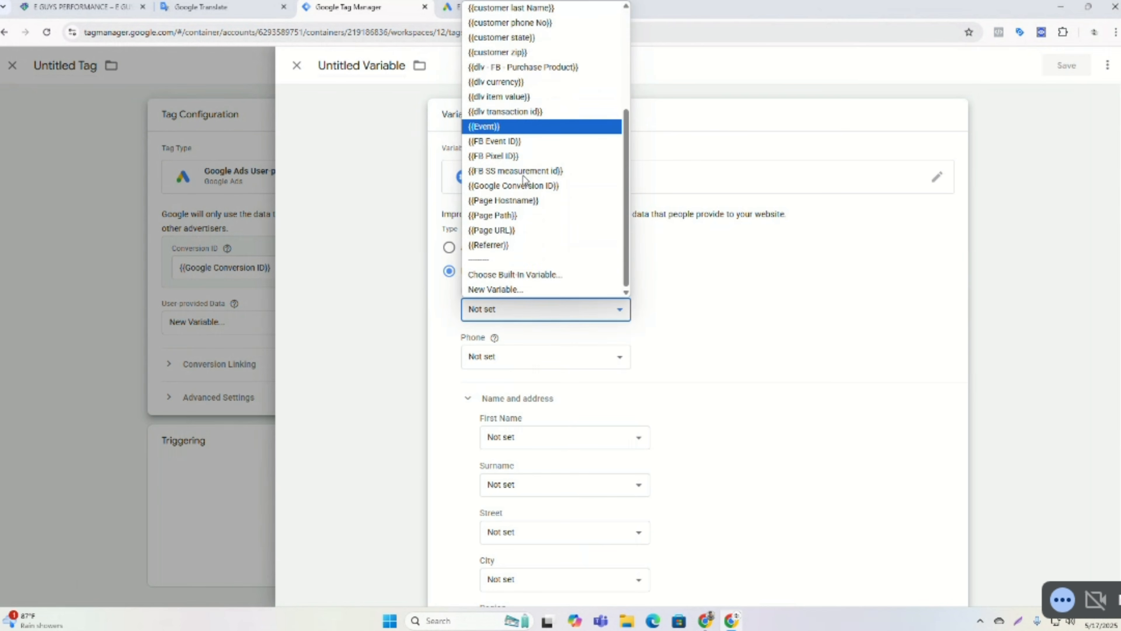
scroll(525, 254, "up", 4)
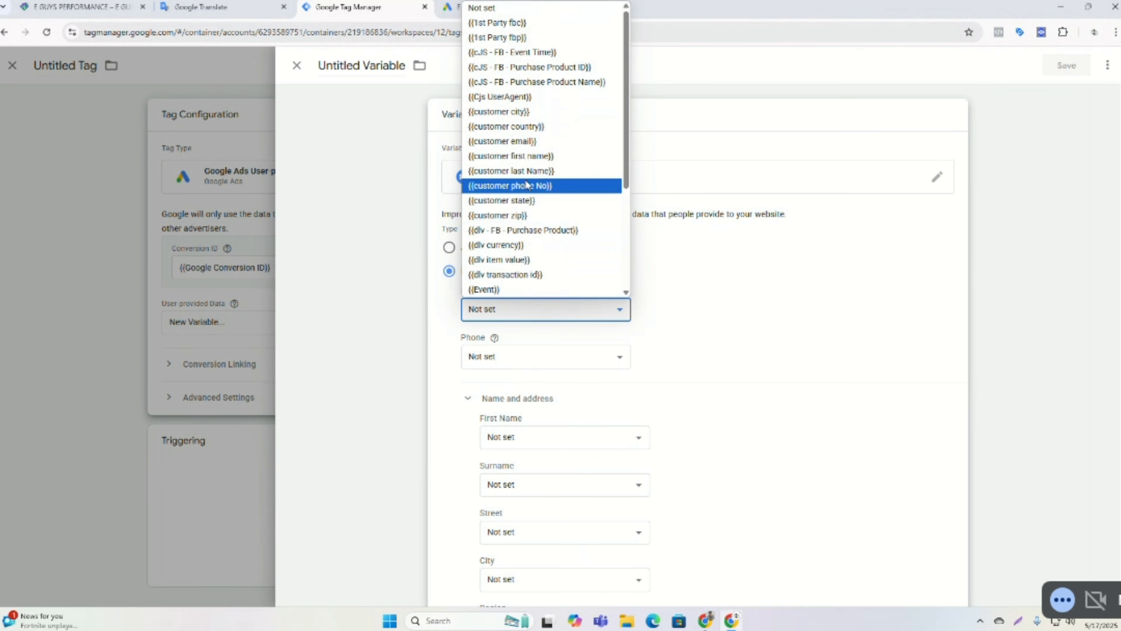
left_click(512, 142)
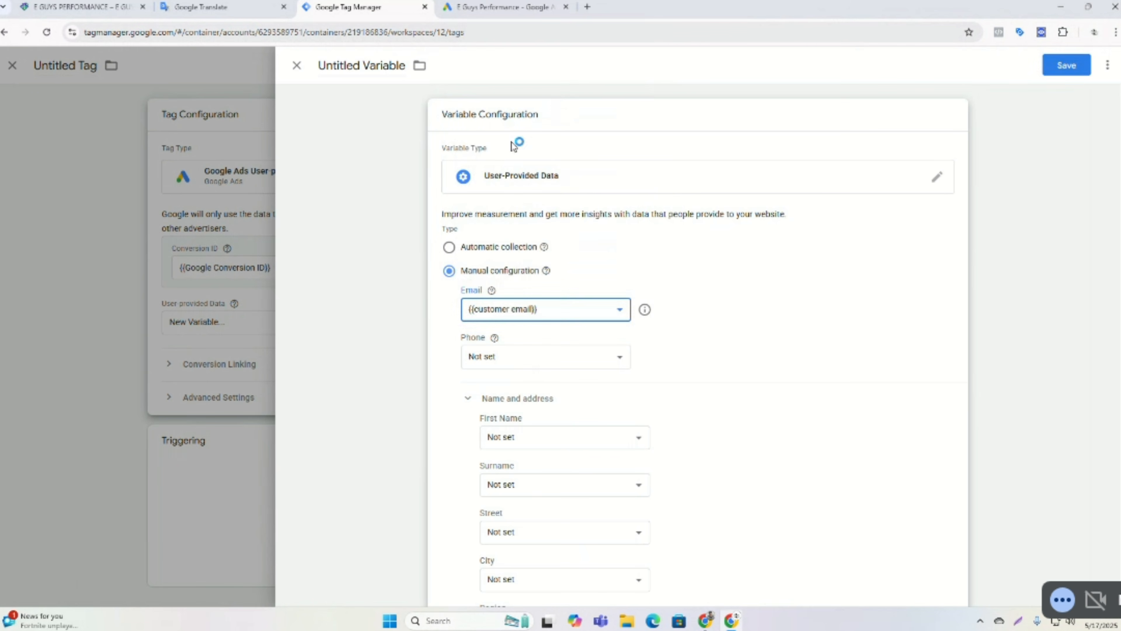
left_click(537, 357)
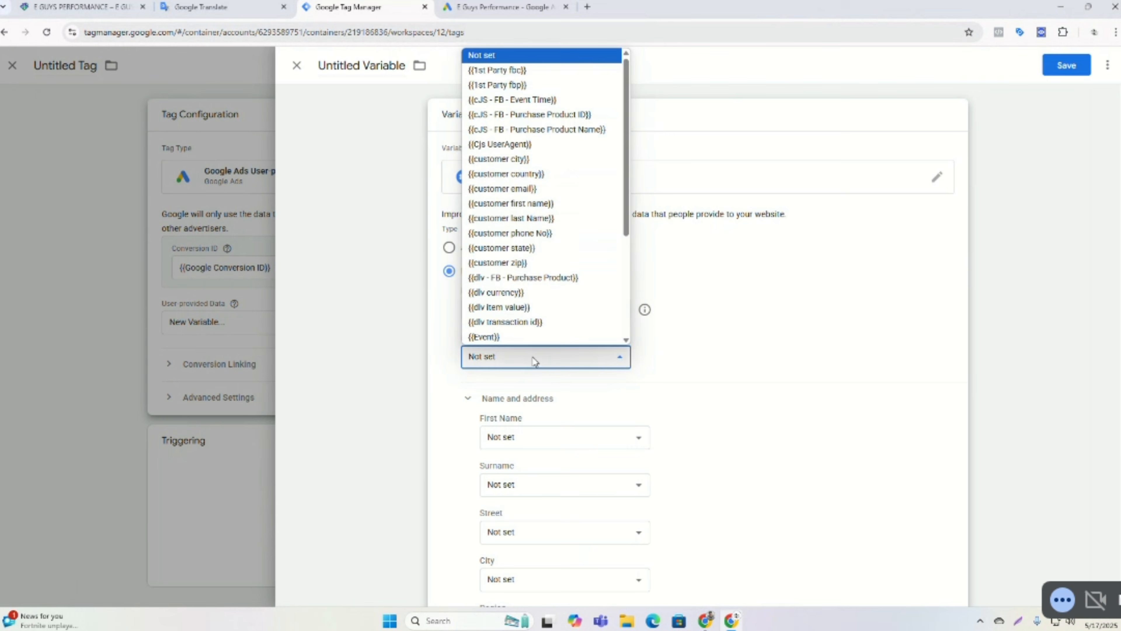
left_click(525, 233)
Map First Name to {{customer first name}} and Surname to {{customer last Name}} in the variable.
scroll(703, 406, "down", 2)
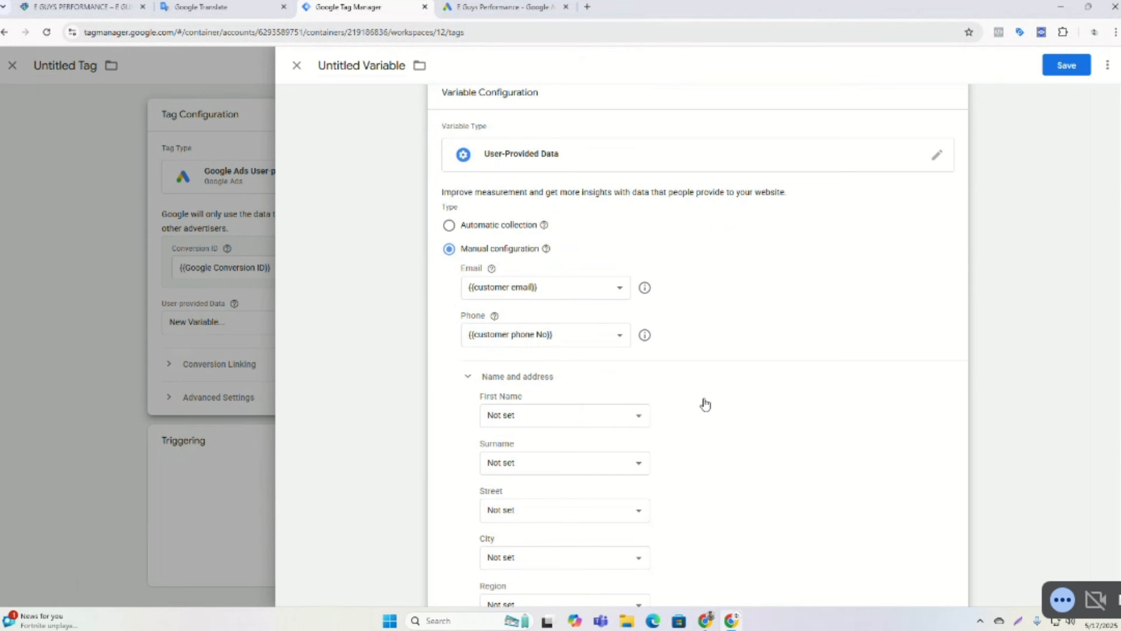
left_click(581, 375)
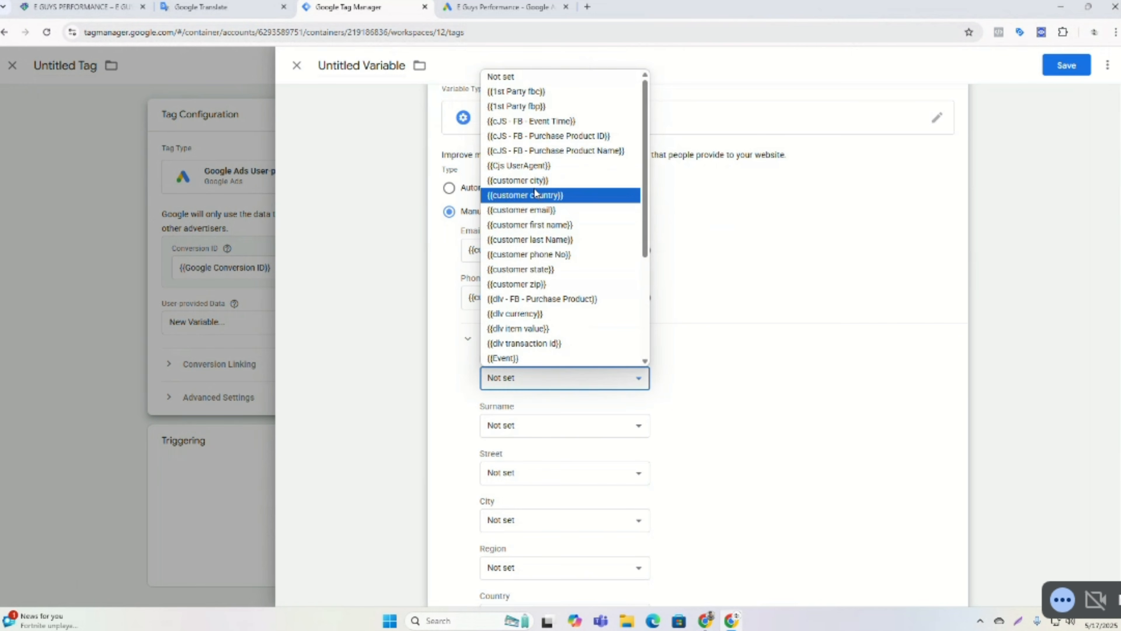
left_click(531, 226)
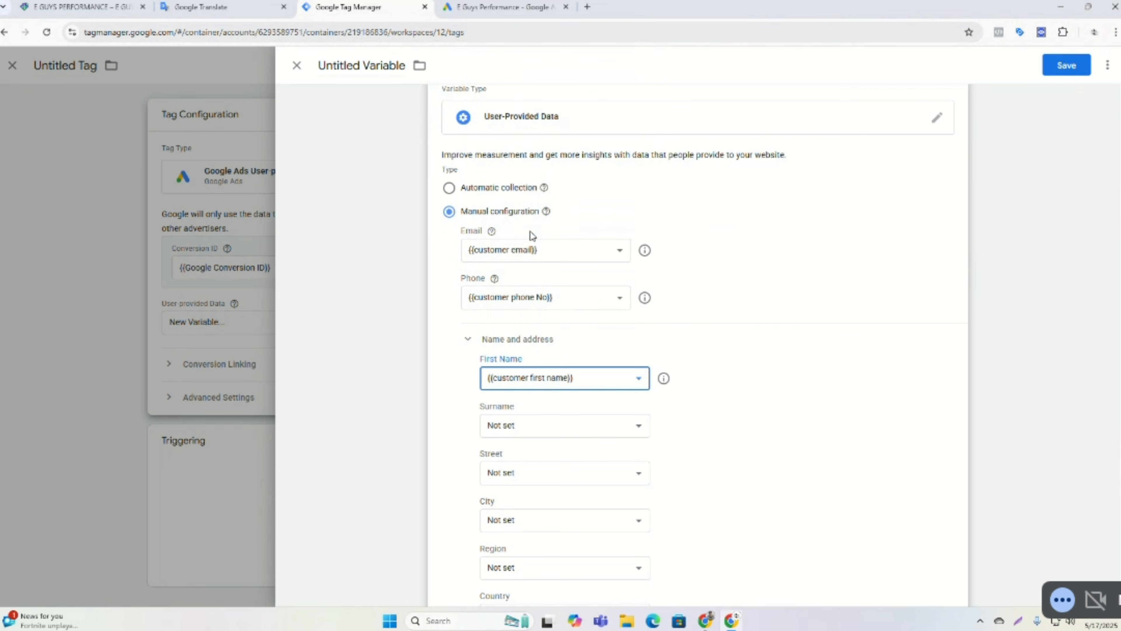
left_click(527, 430)
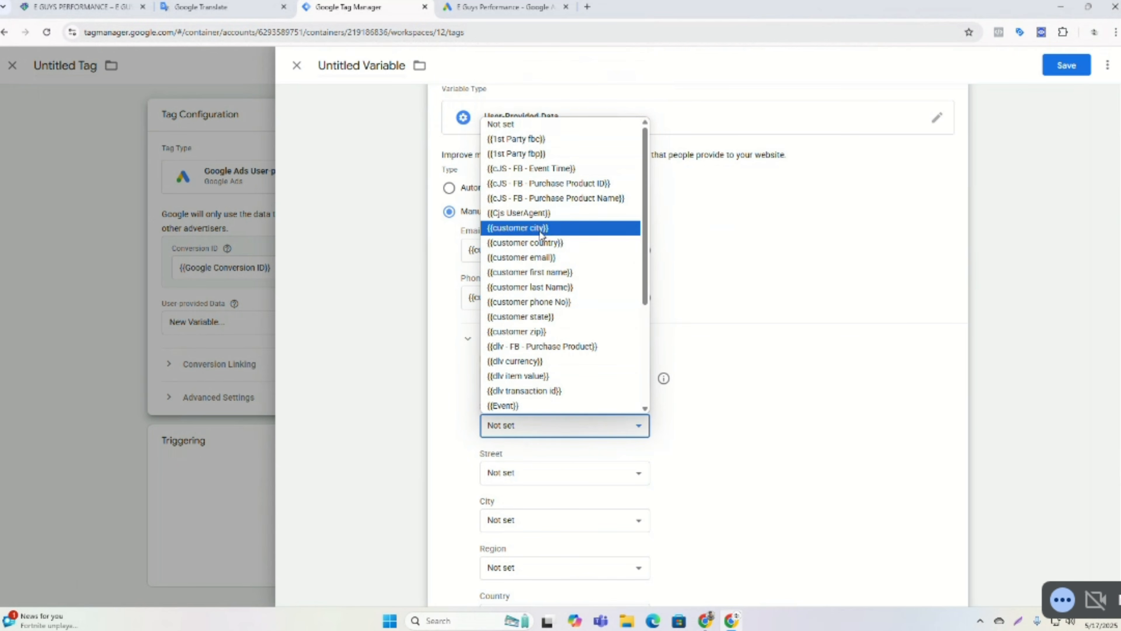
left_click(546, 287)
scroll(550, 313, "down", 3)
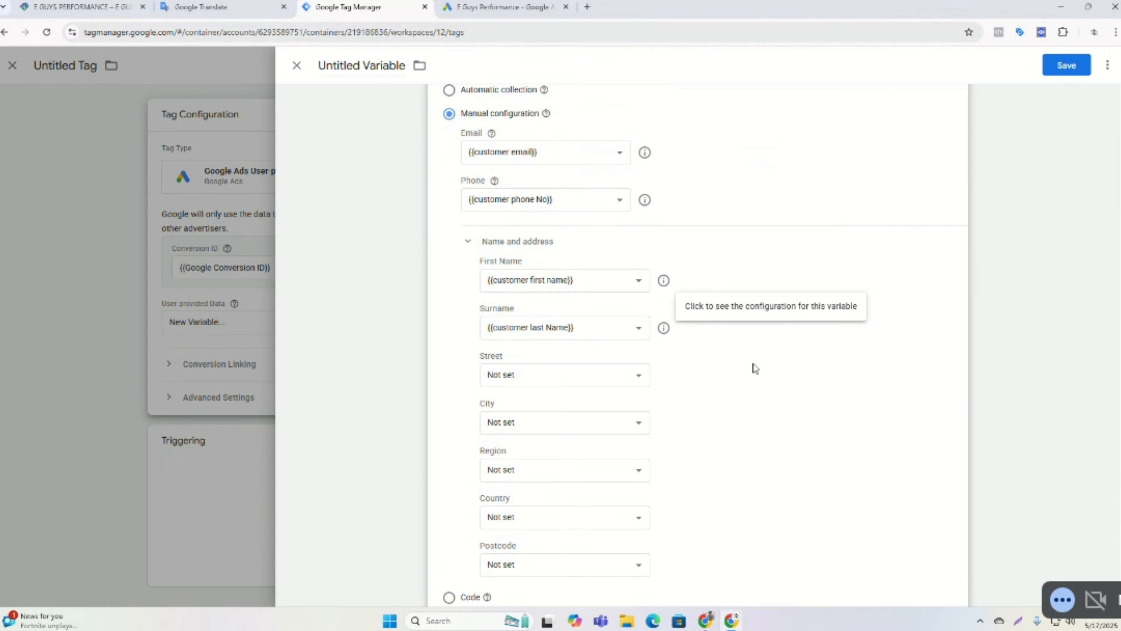
Map Street to {{customer state}}, City to {{customer city}} and Region to {{customer country}}.
left_click(560, 356)
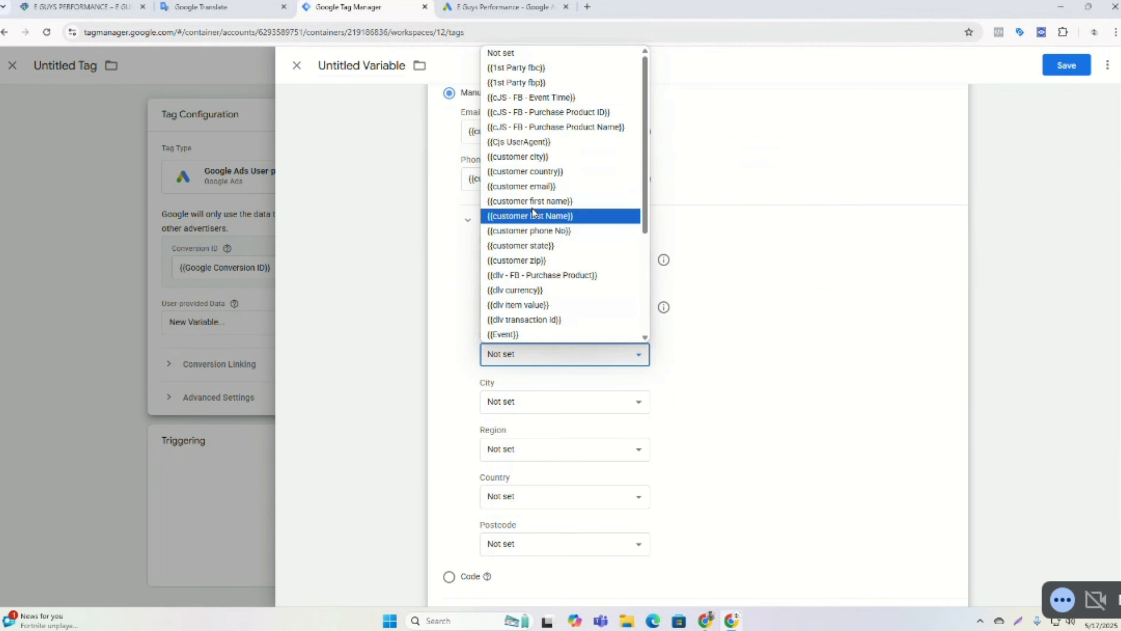
left_click(536, 157)
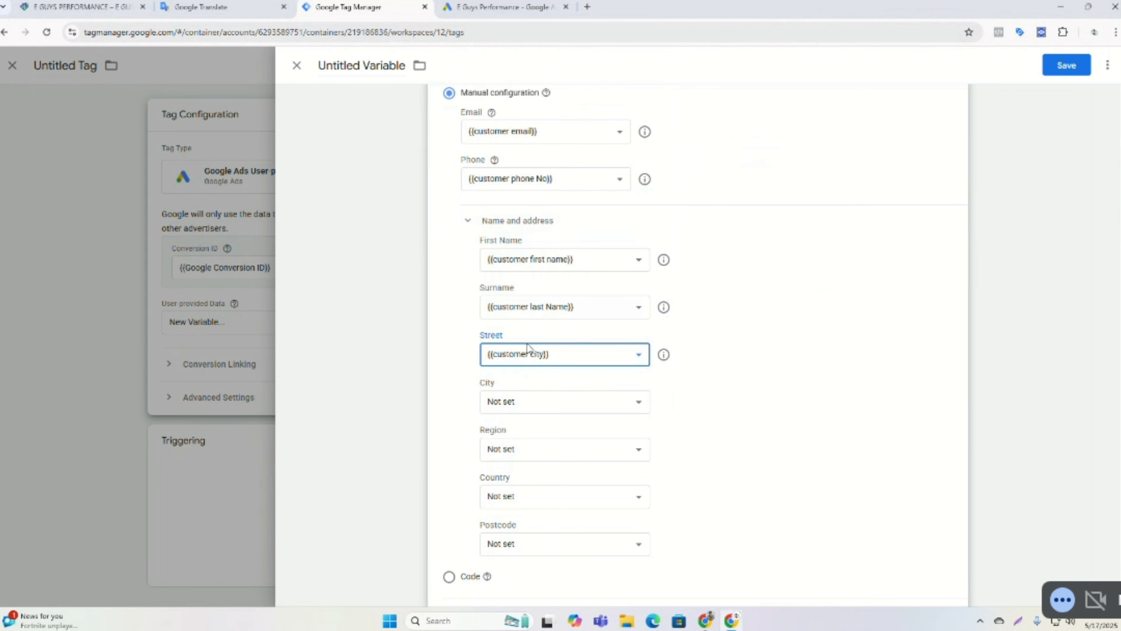
left_click(566, 354)
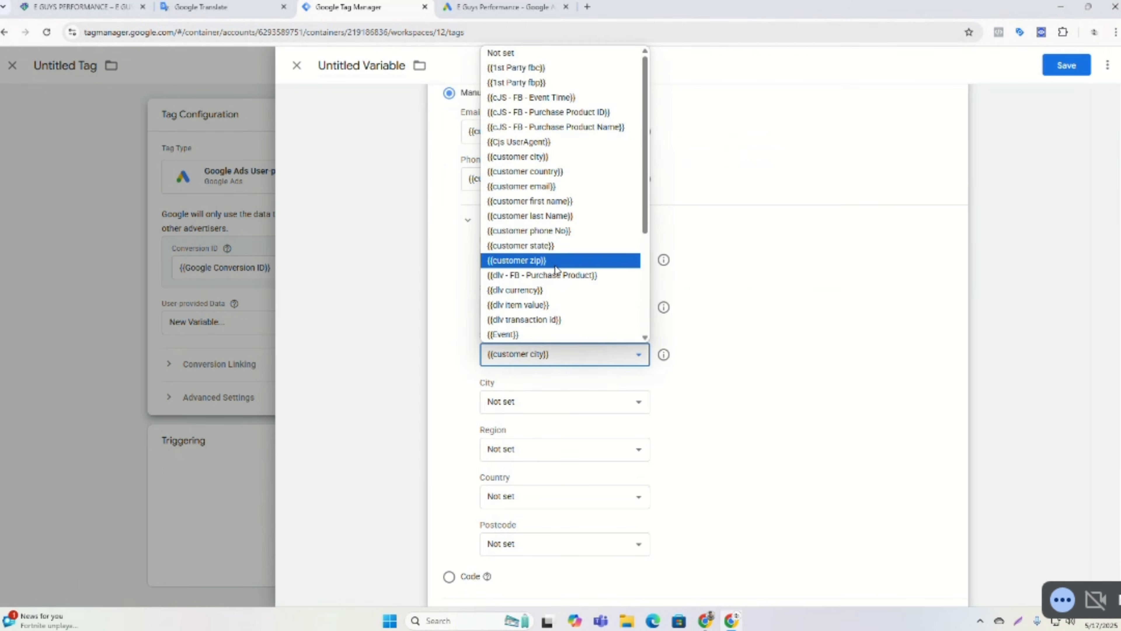
left_click(535, 245)
left_click(523, 404)
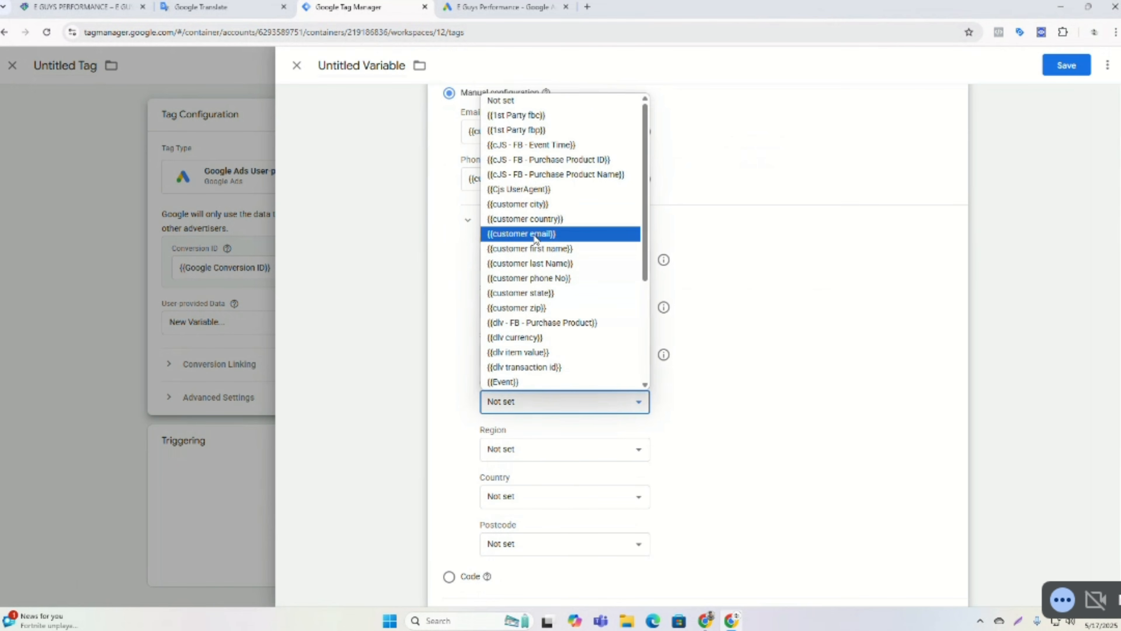
left_click(518, 204)
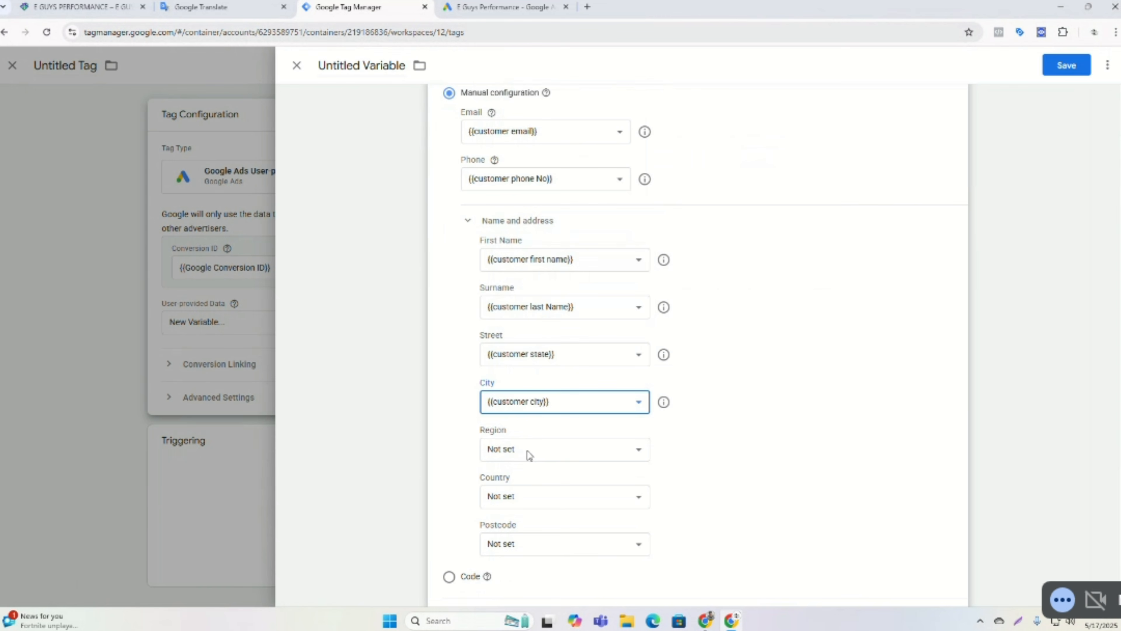
left_click(530, 455)
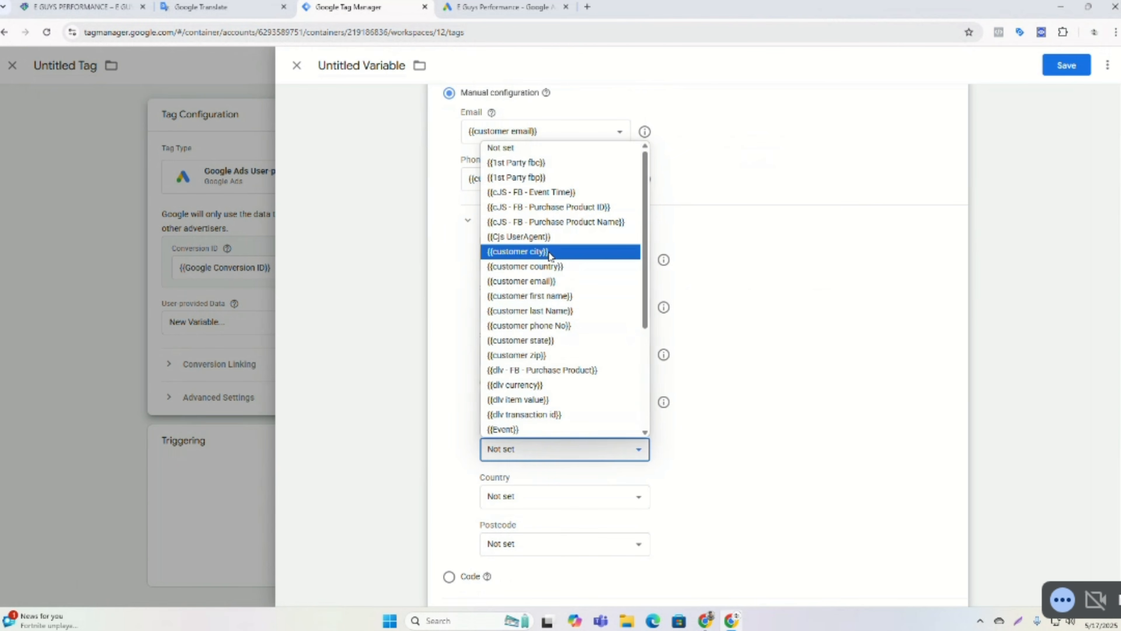
left_click(536, 267)
scroll(566, 466, "down", 1)
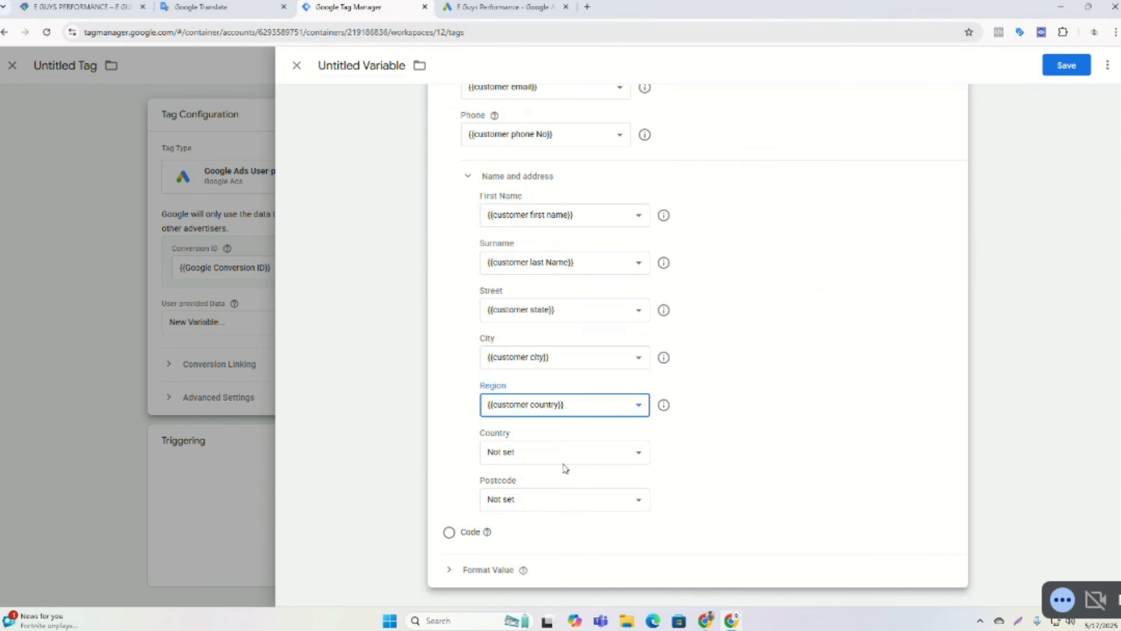
Browse the available variables in the Region and Street field lists of the user-provided data variable.
left_click(577, 405)
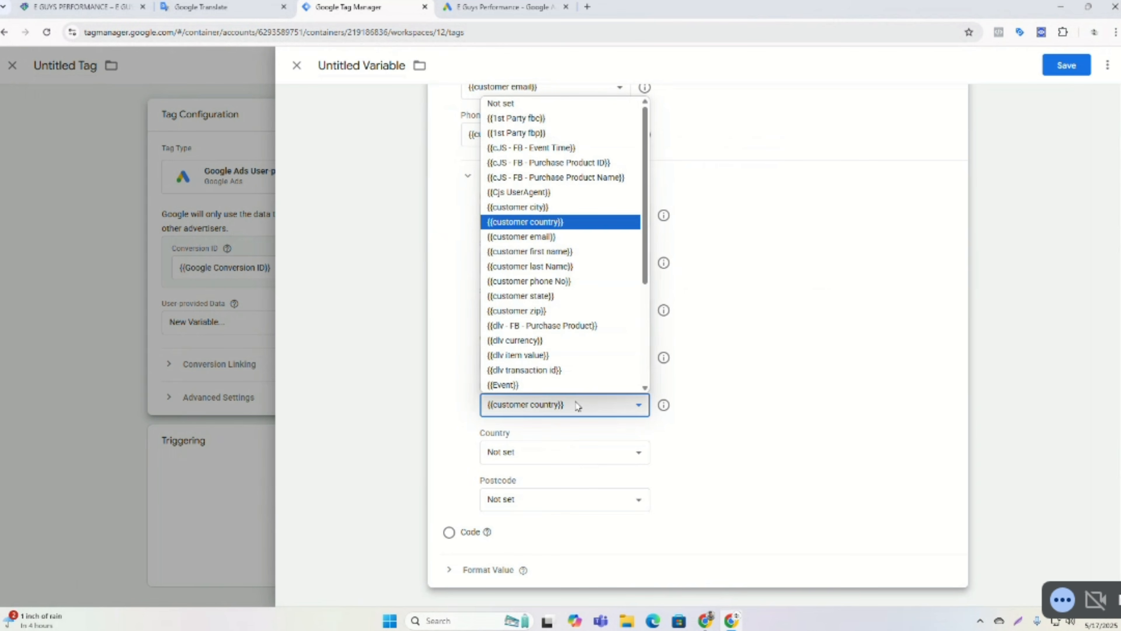
left_click(580, 408)
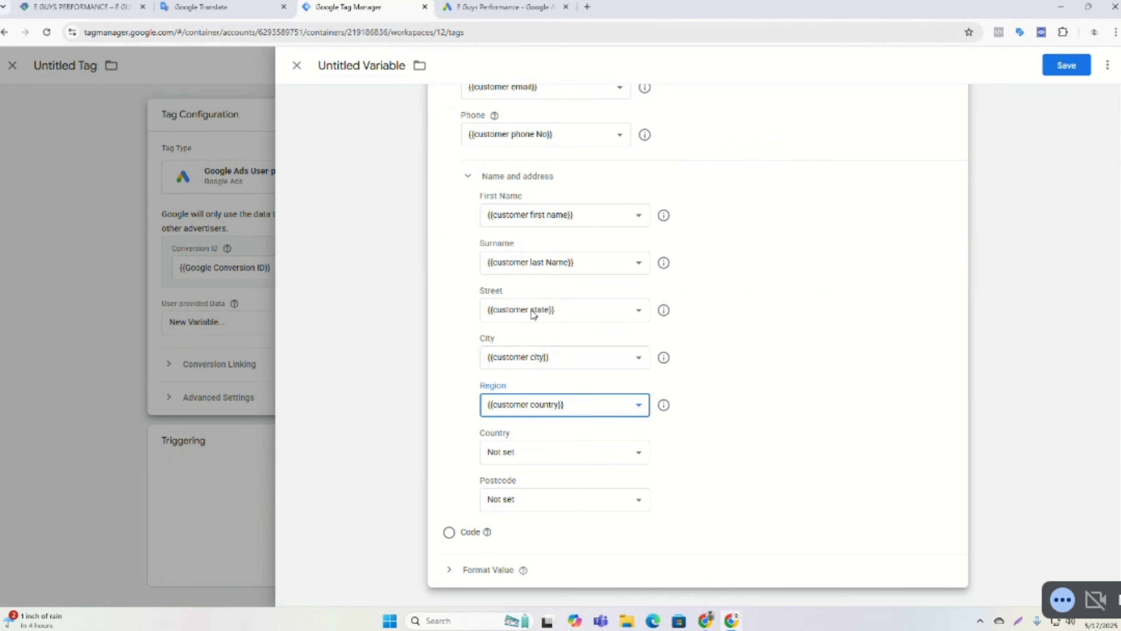
left_click(573, 313)
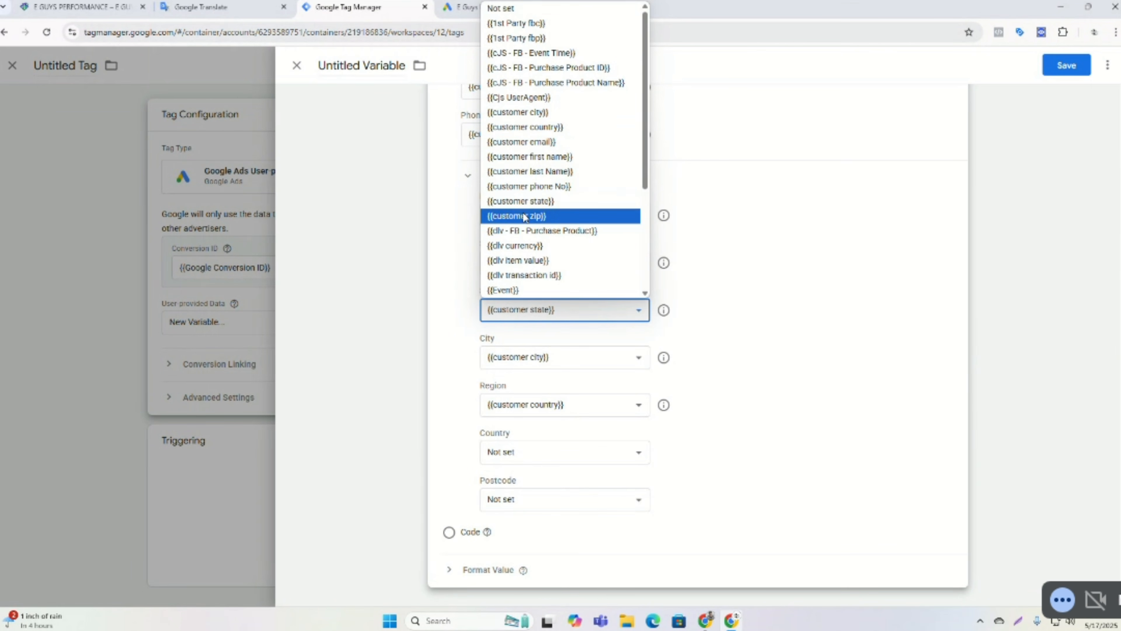
scroll(524, 217, "down", 3)
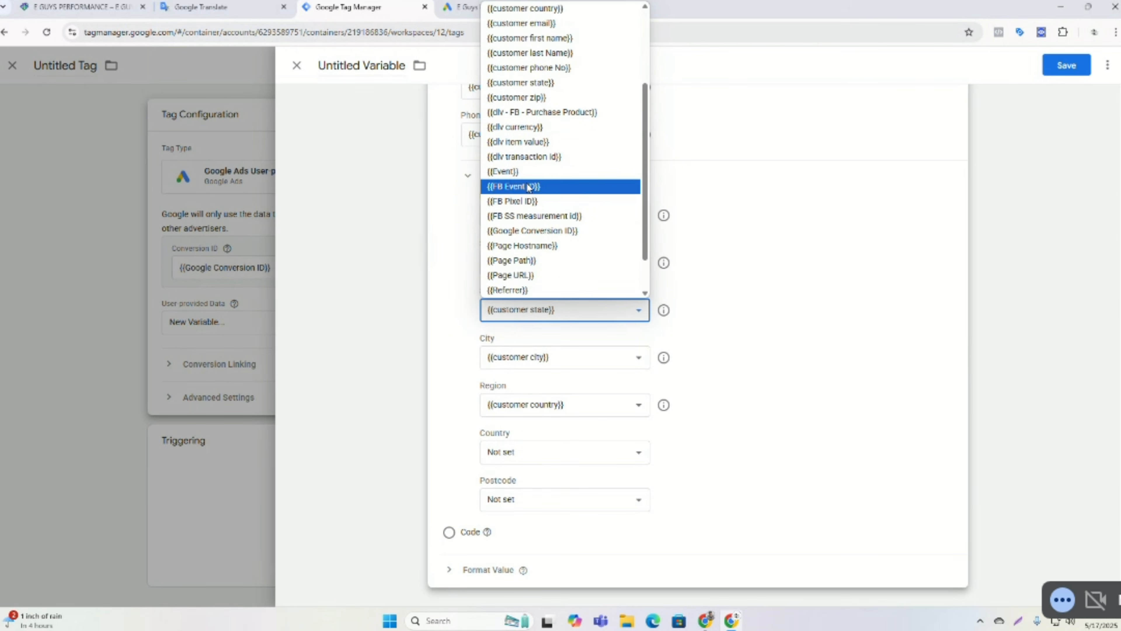
scroll(529, 187, "down", 1)
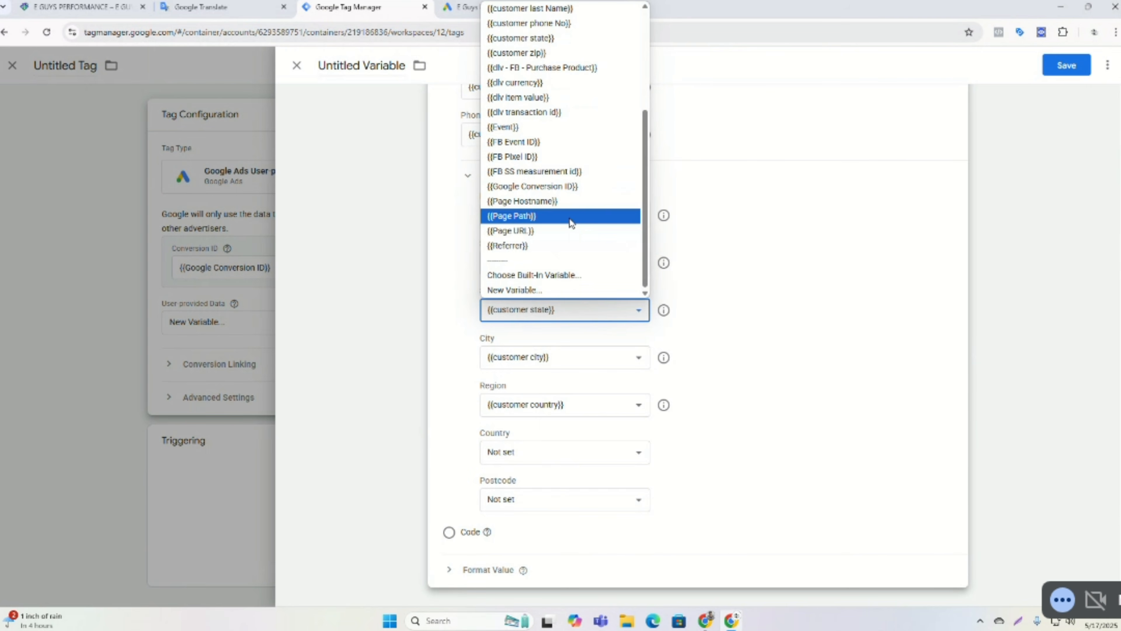
scroll(572, 223, "up", 3)
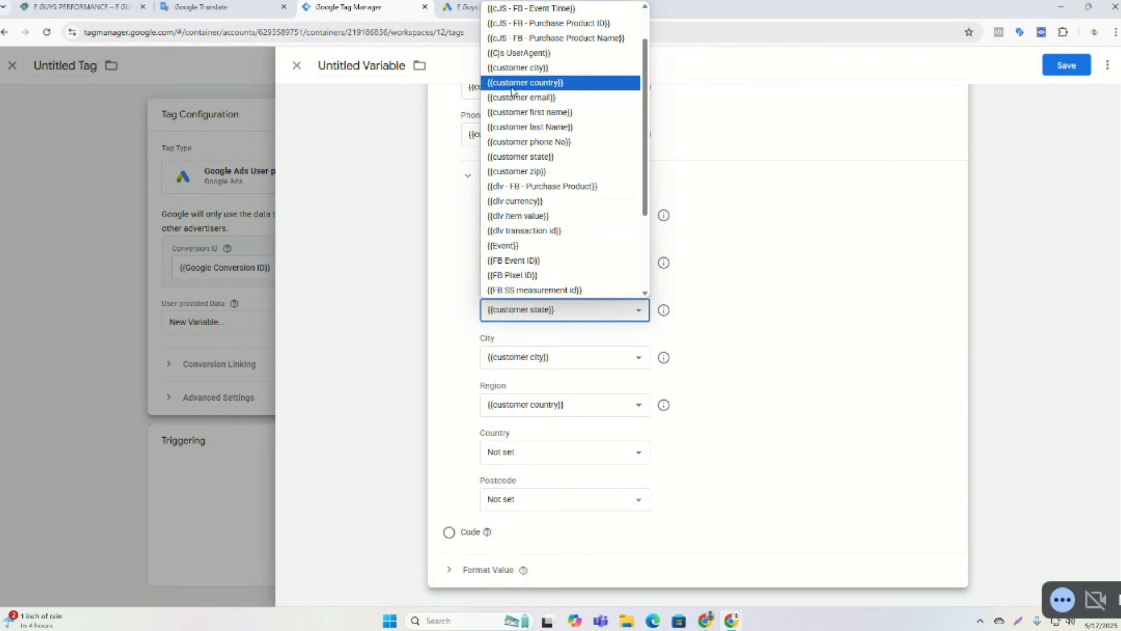
scroll(514, 93, "up", 2)
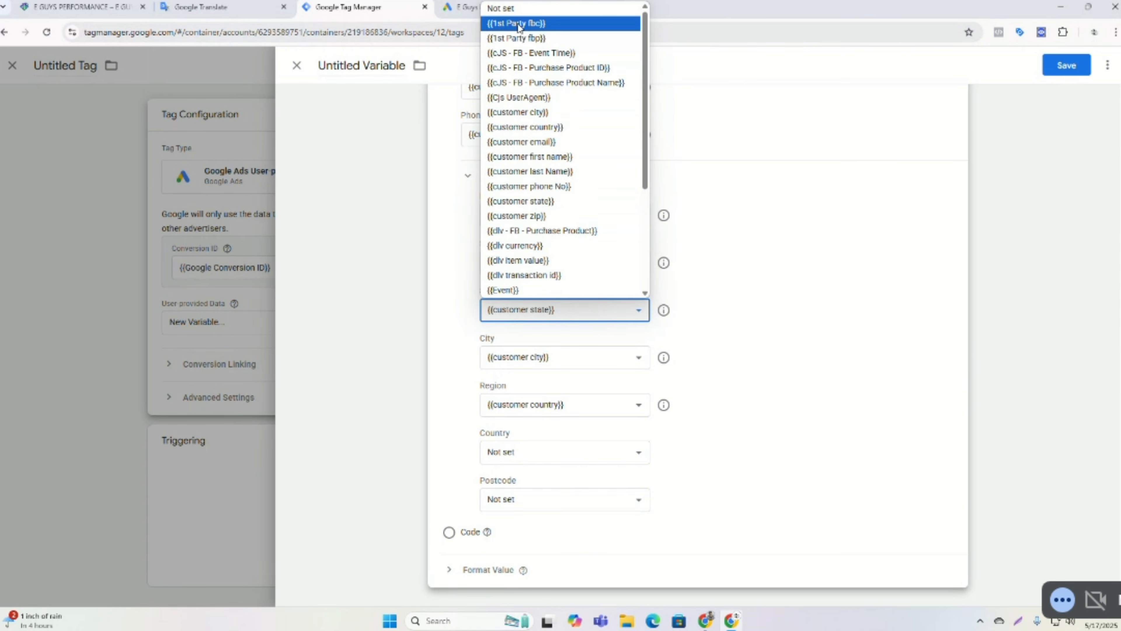
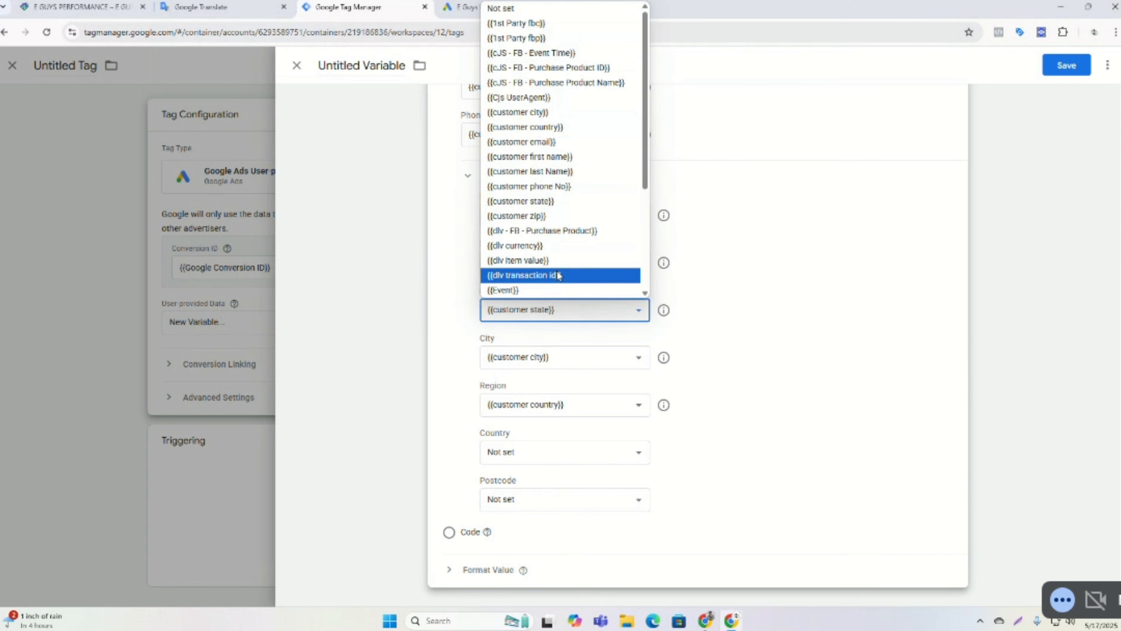
Scroll through the rest of the Street field's variable list and review the address mappings.
scroll(556, 267, "down", 3)
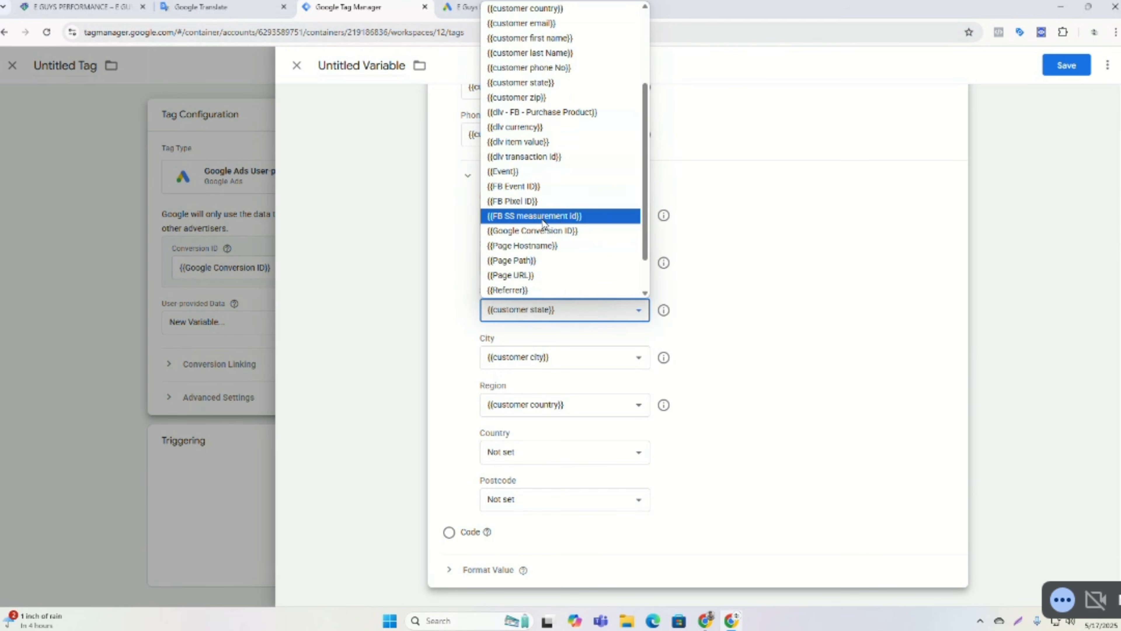
scroll(551, 223, "down", 1)
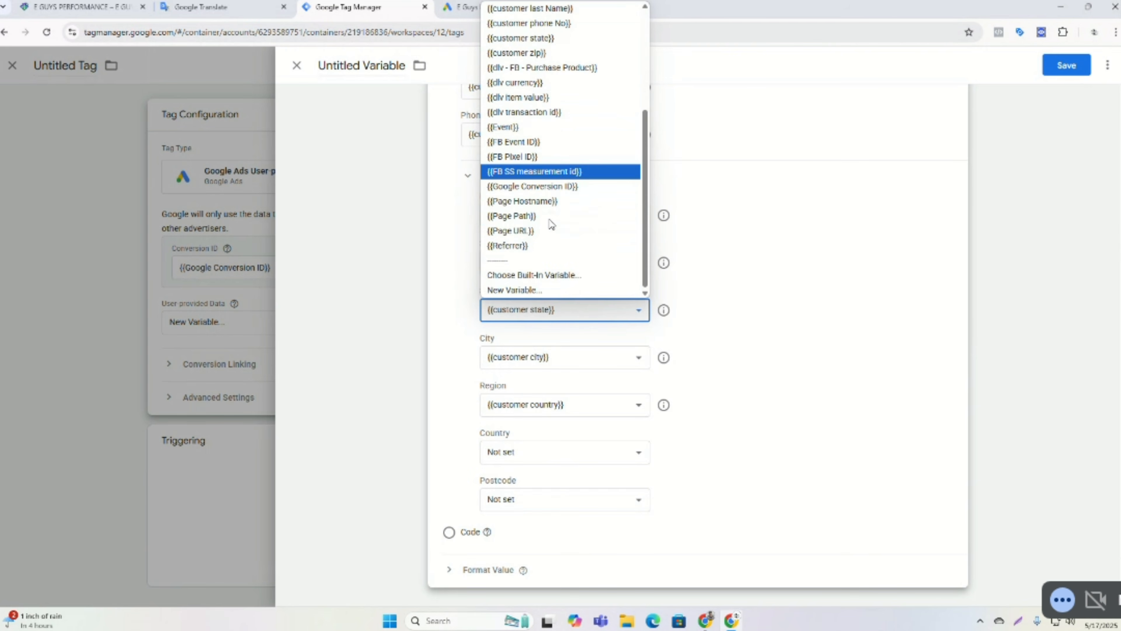
scroll(552, 223, "up", 3)
scroll(546, 221, "down", 3)
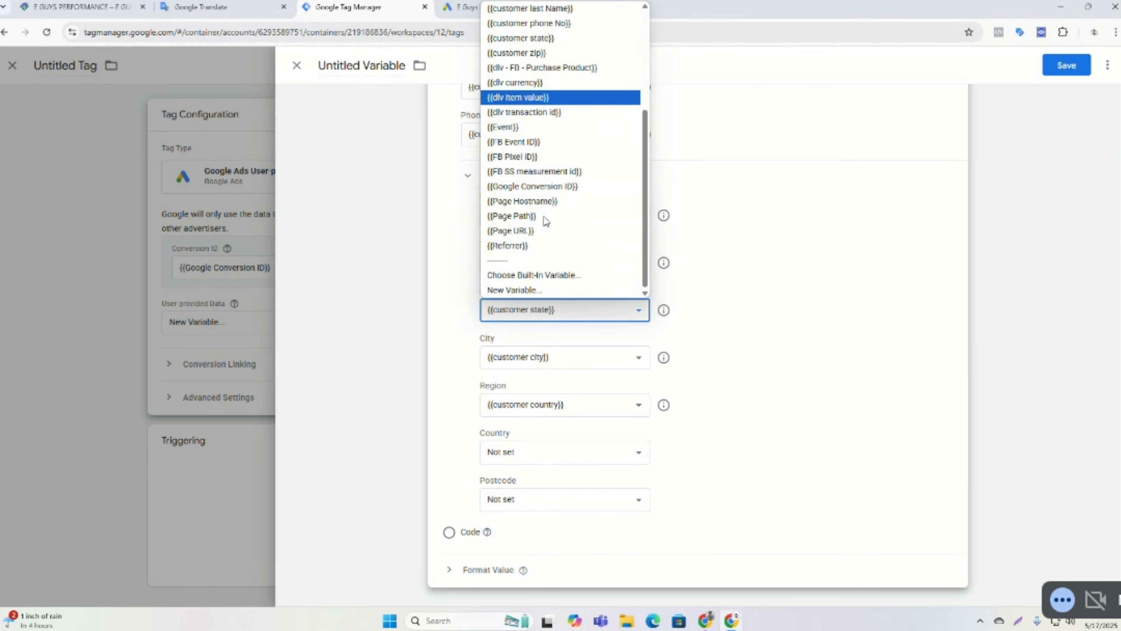
left_click(901, 290)
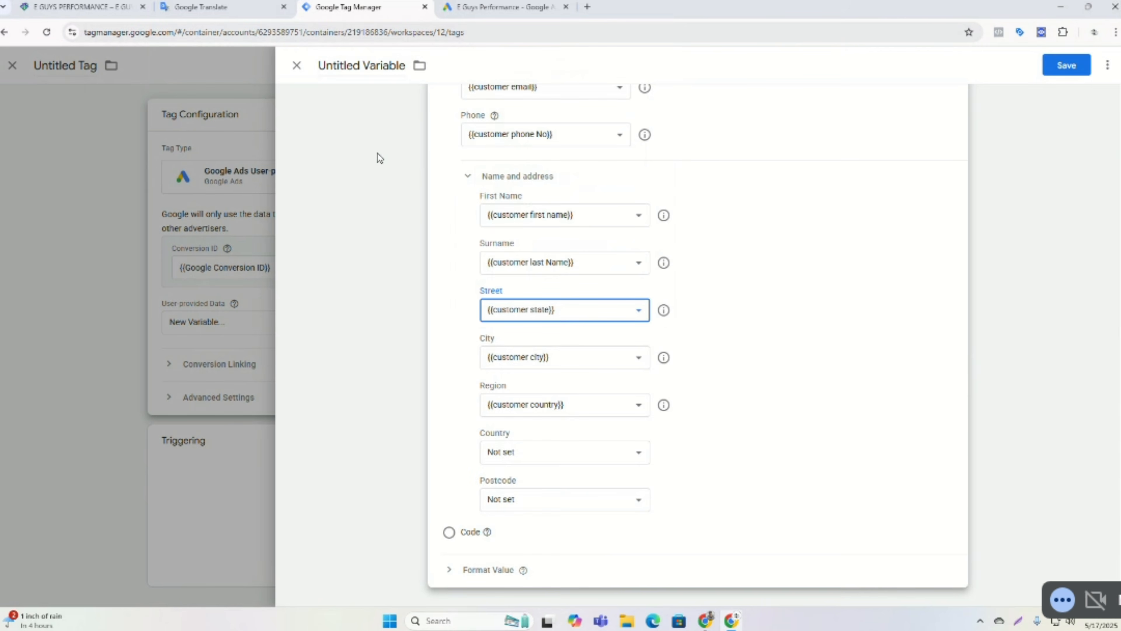
scroll(378, 157, "up", 5)
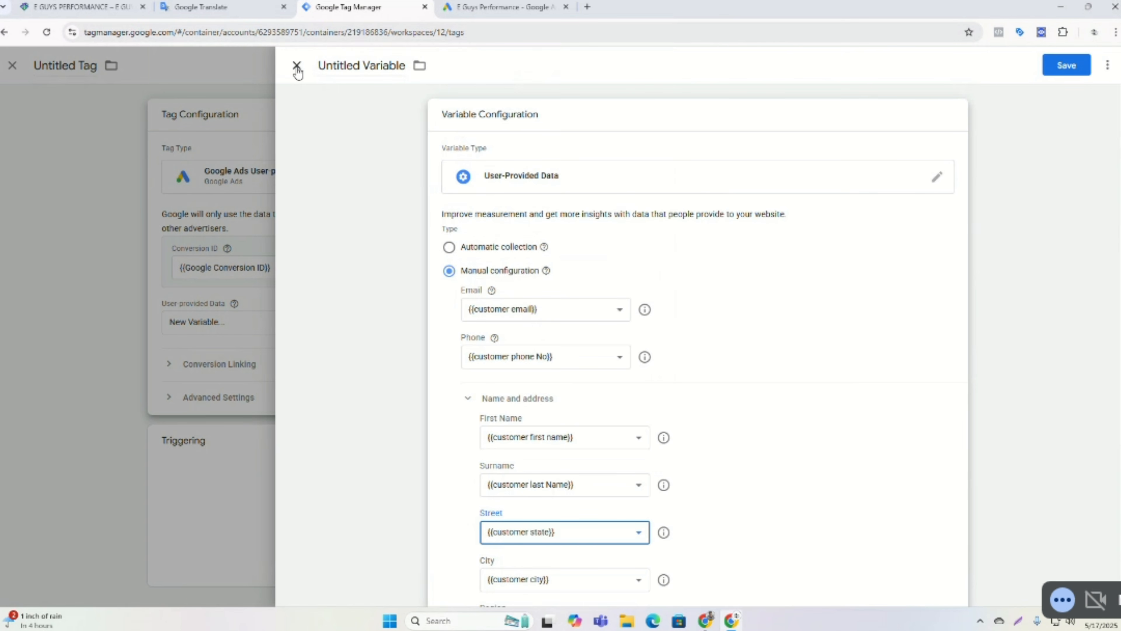
scroll(703, 298, "down", 5)
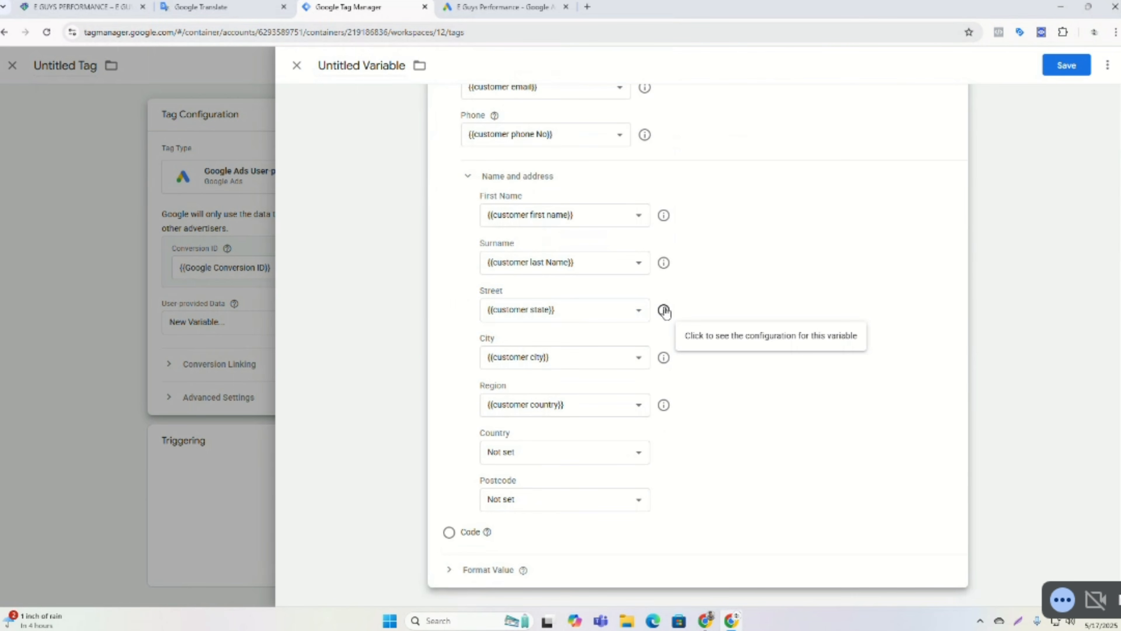
Reset both the Region and Street fields of the user-provided data variable to Not set.
left_click(534, 413)
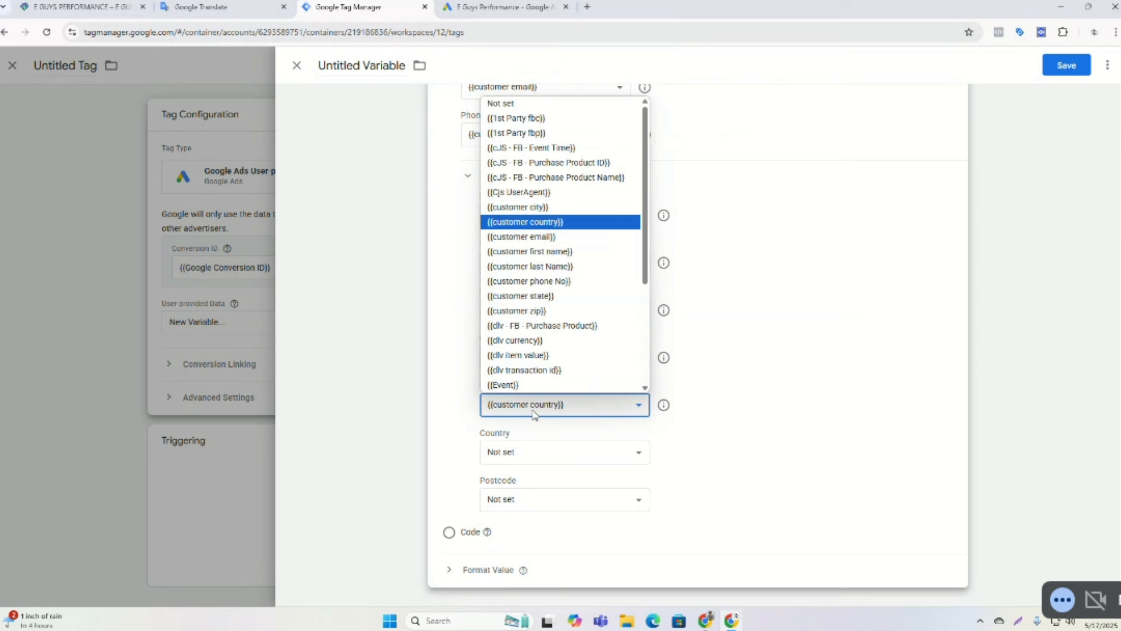
left_click(517, 104)
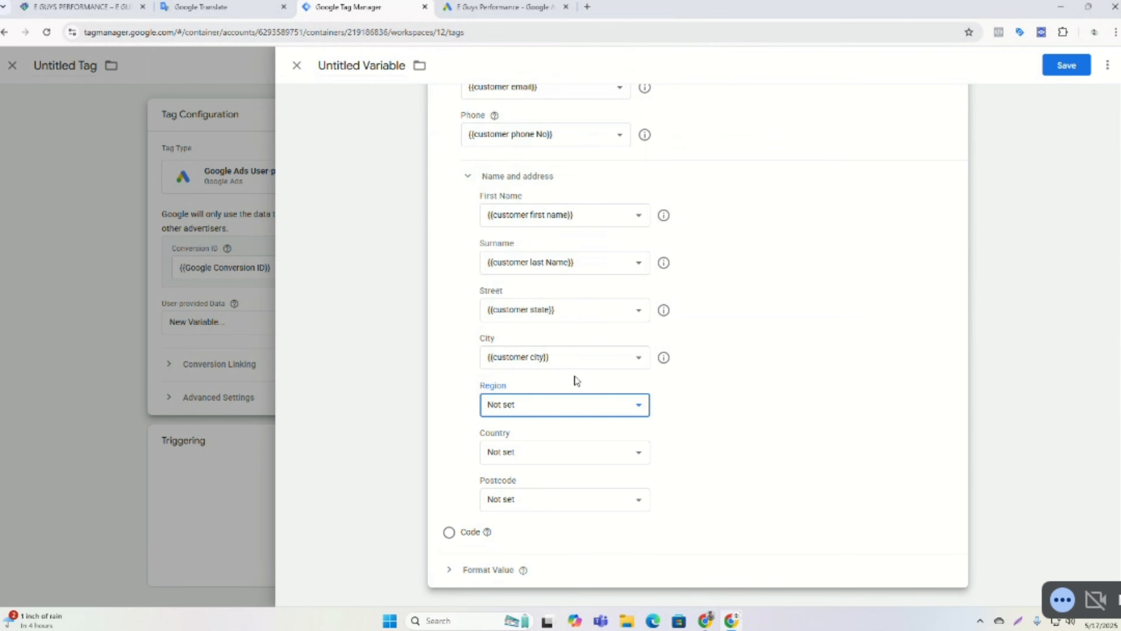
left_click(532, 310)
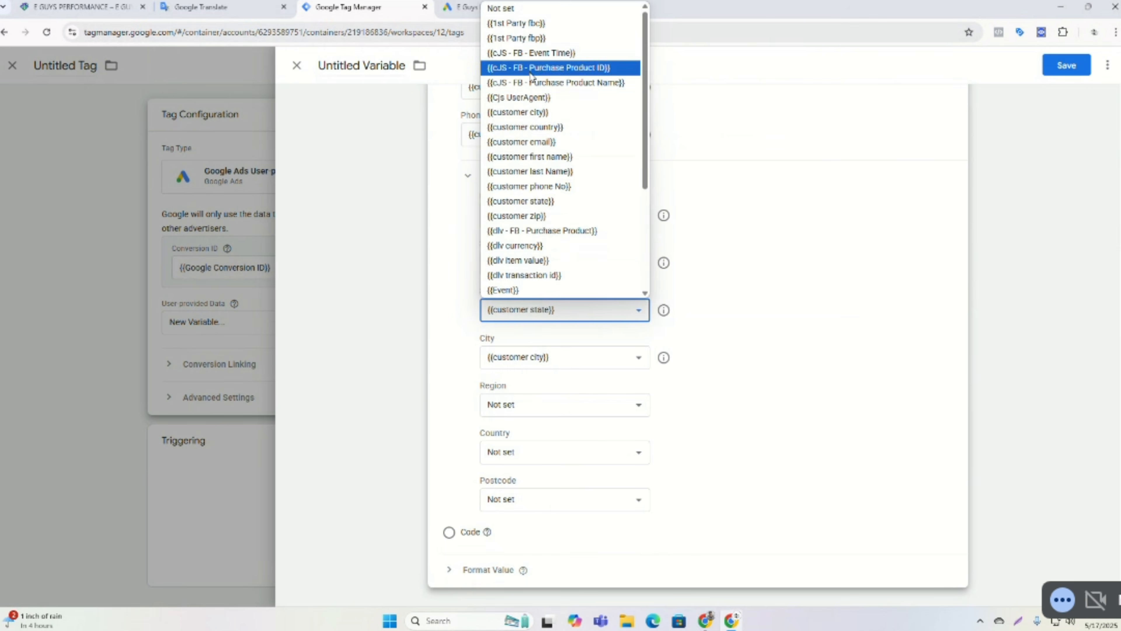
left_click(517, 9)
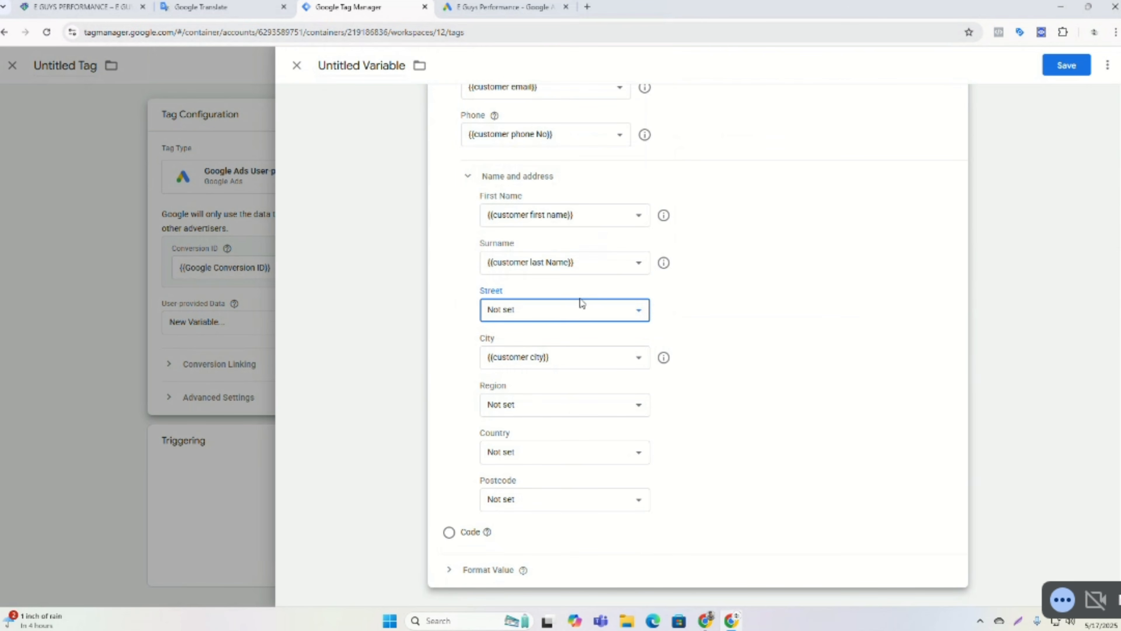
left_click(570, 309)
scroll(574, 189, "down", 3)
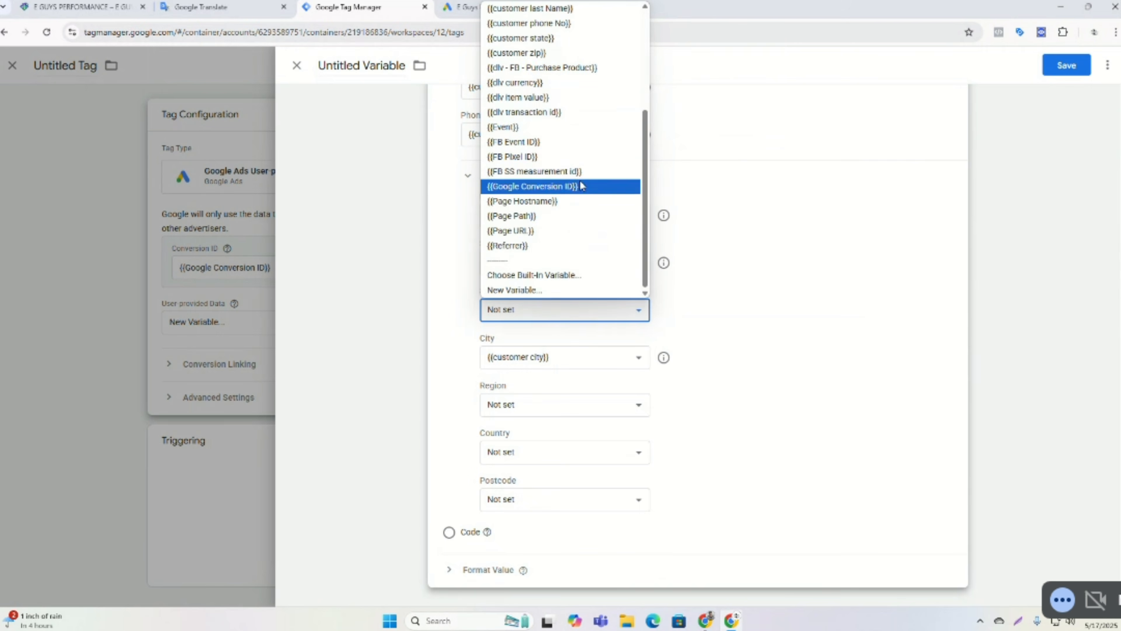
left_click(533, 290)
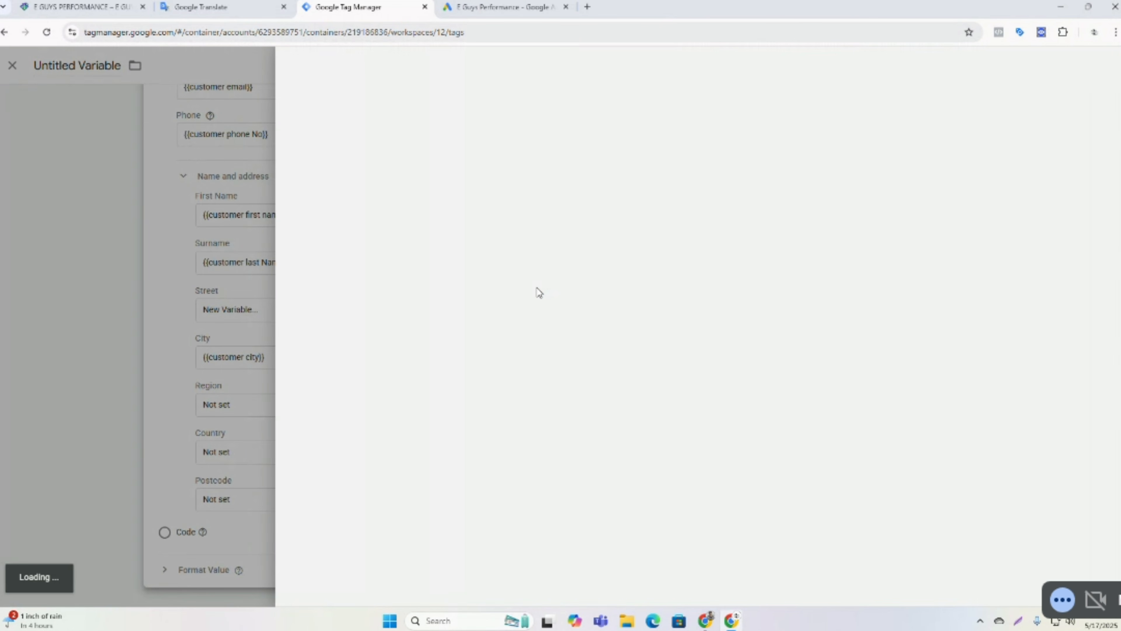
left_click(581, 171)
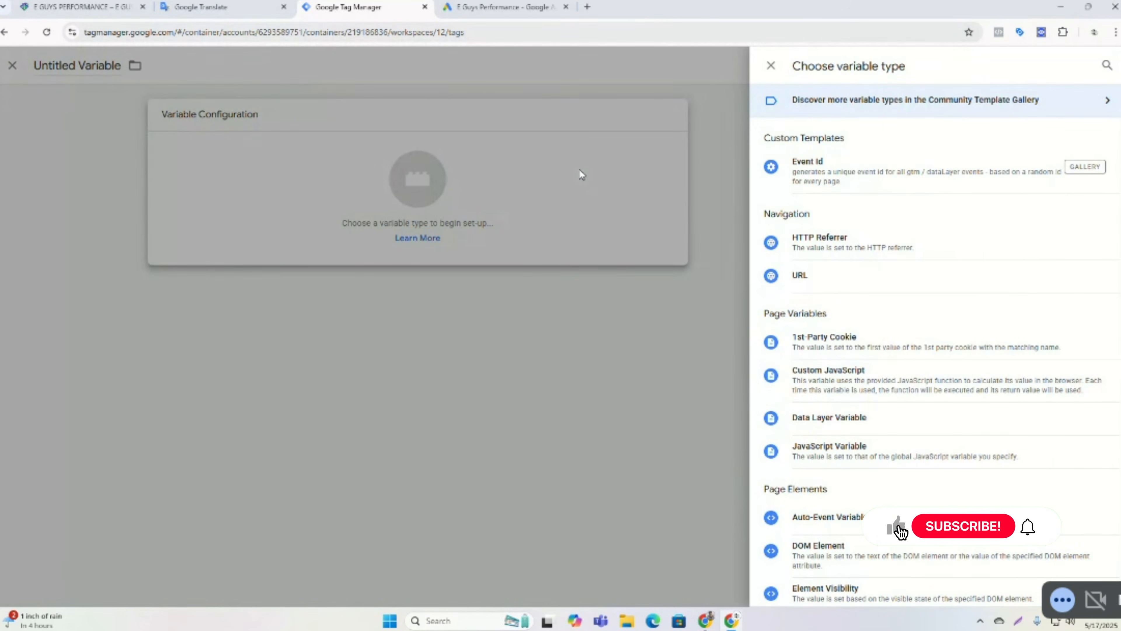
left_click(857, 425)
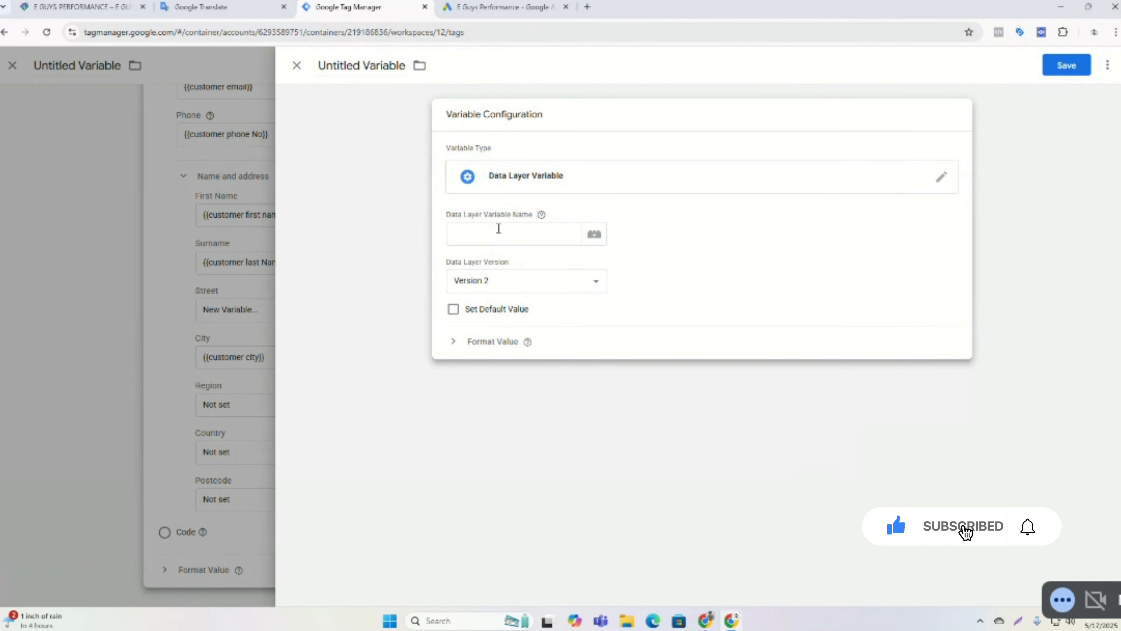
left_click(499, 228)
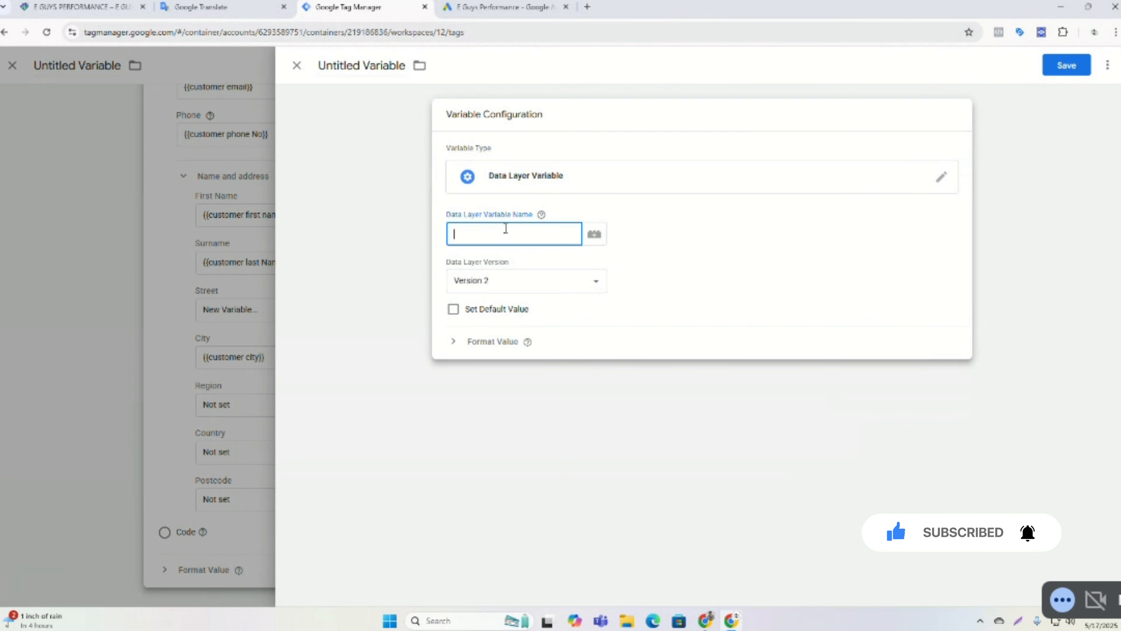
type("cu")
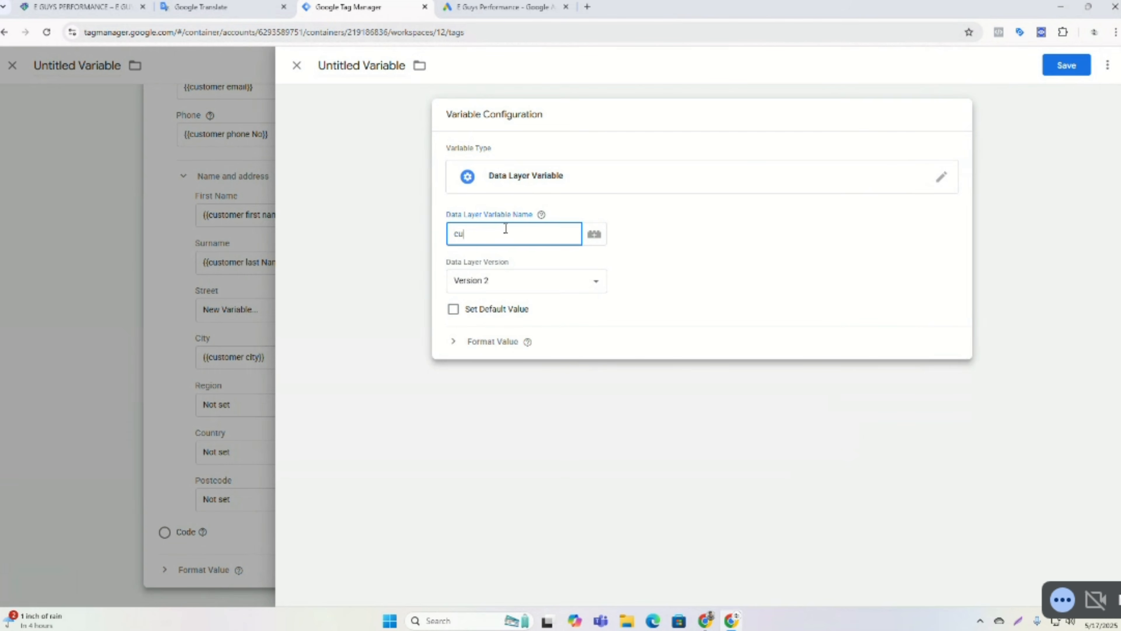
type("stomer.")
left_click(541, 214)
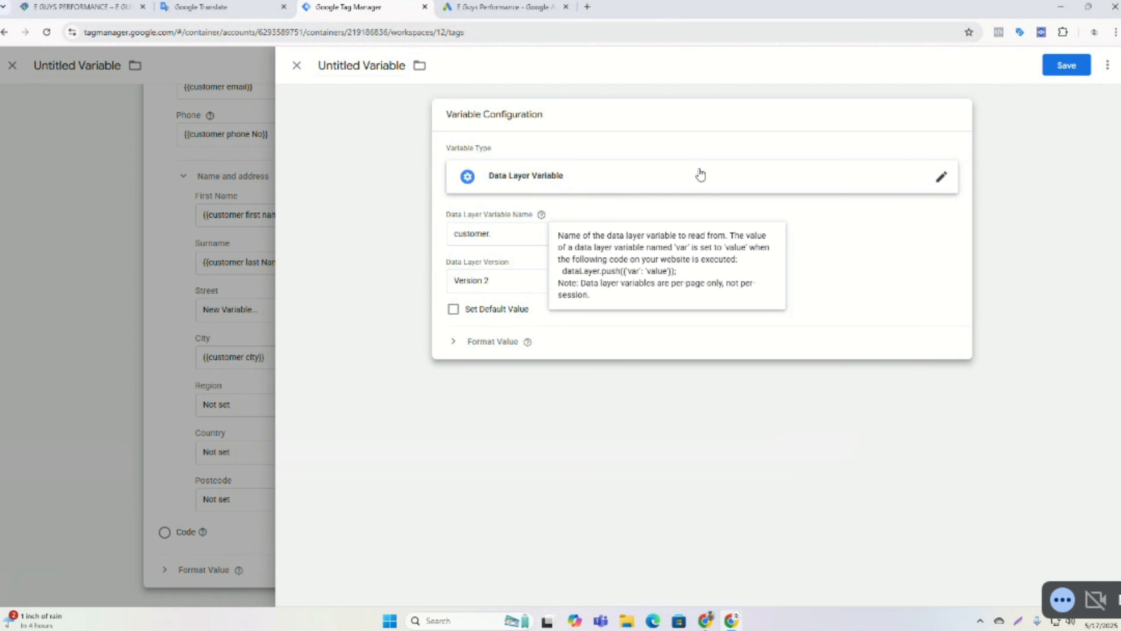
left_click(520, 227)
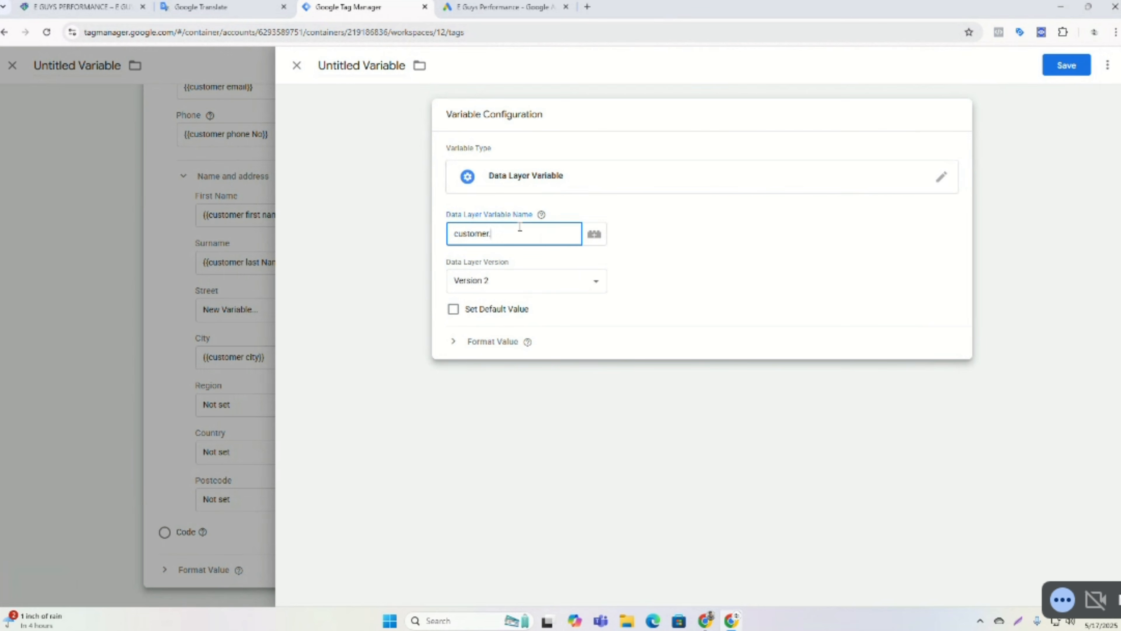
left_click(294, 66)
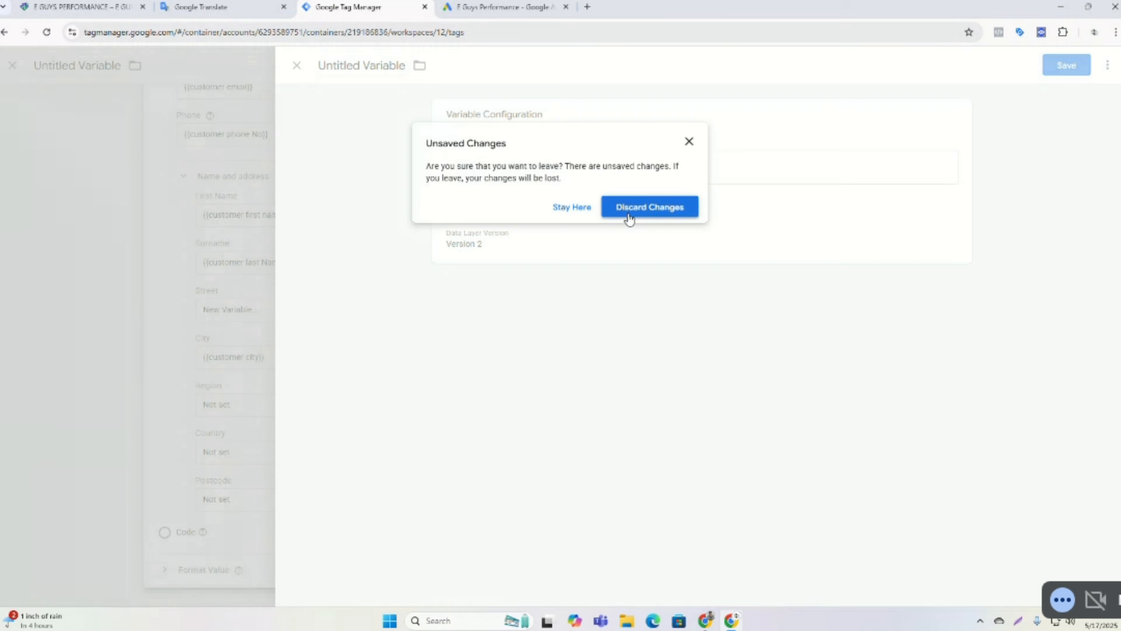
left_click(630, 216)
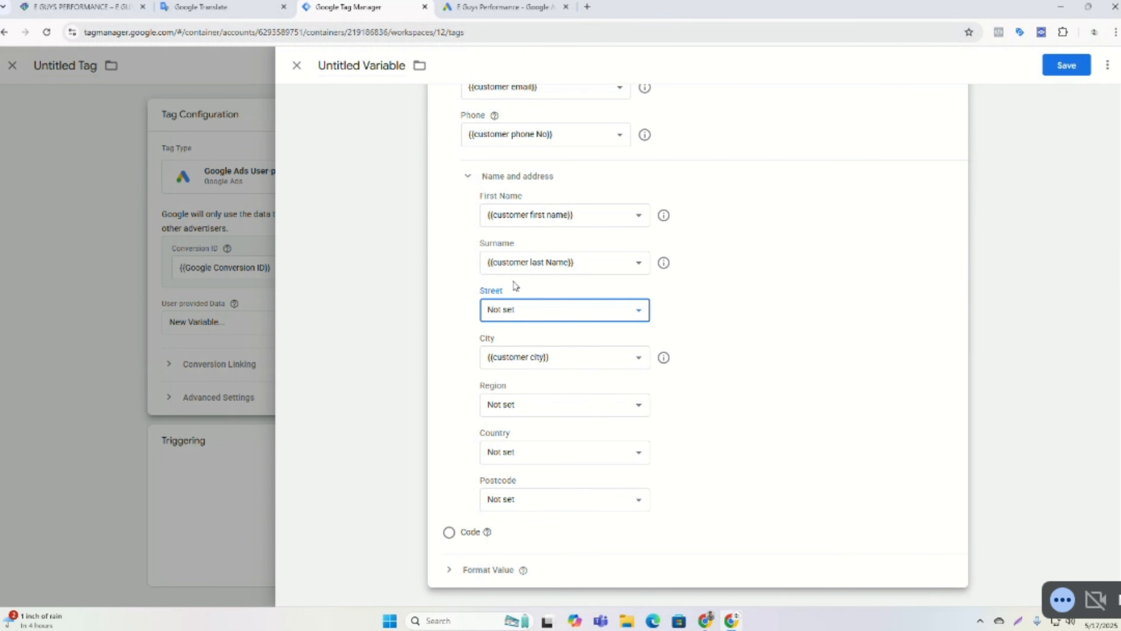
Map Region to {{customer state}} and Country to {{customer country}} in the user-provided data variable.
left_click(539, 412)
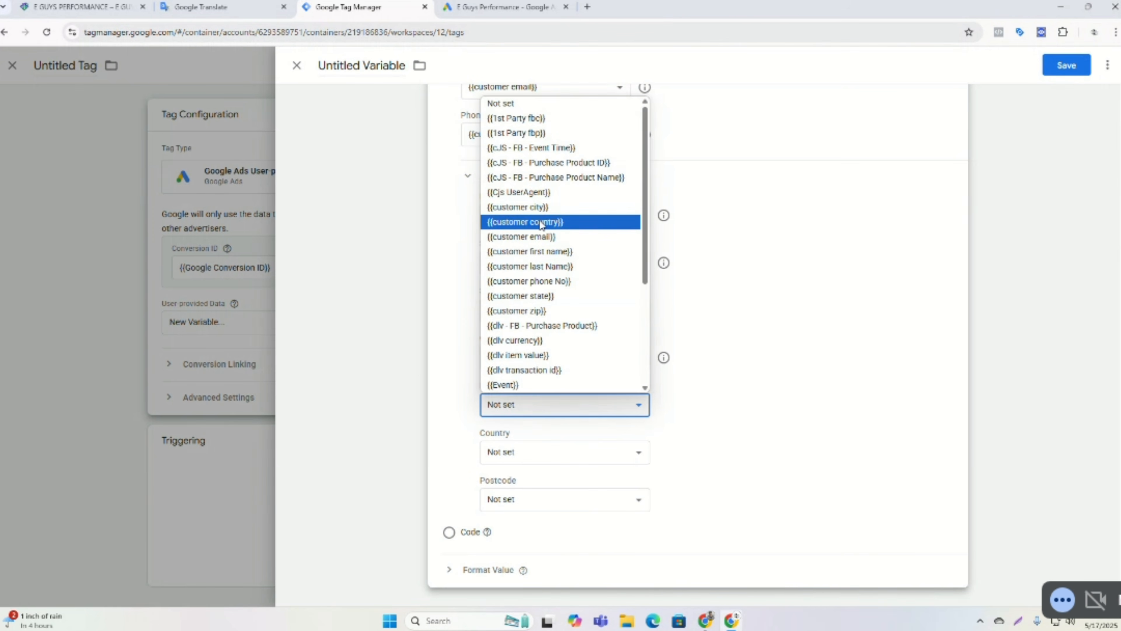
left_click(520, 296)
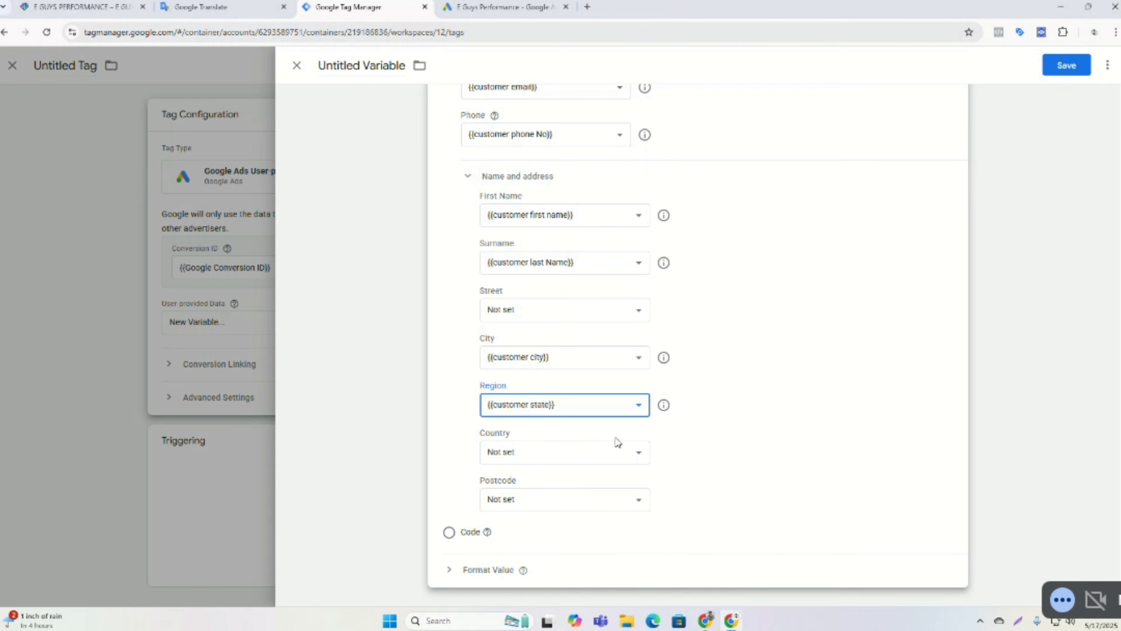
left_click(563, 455)
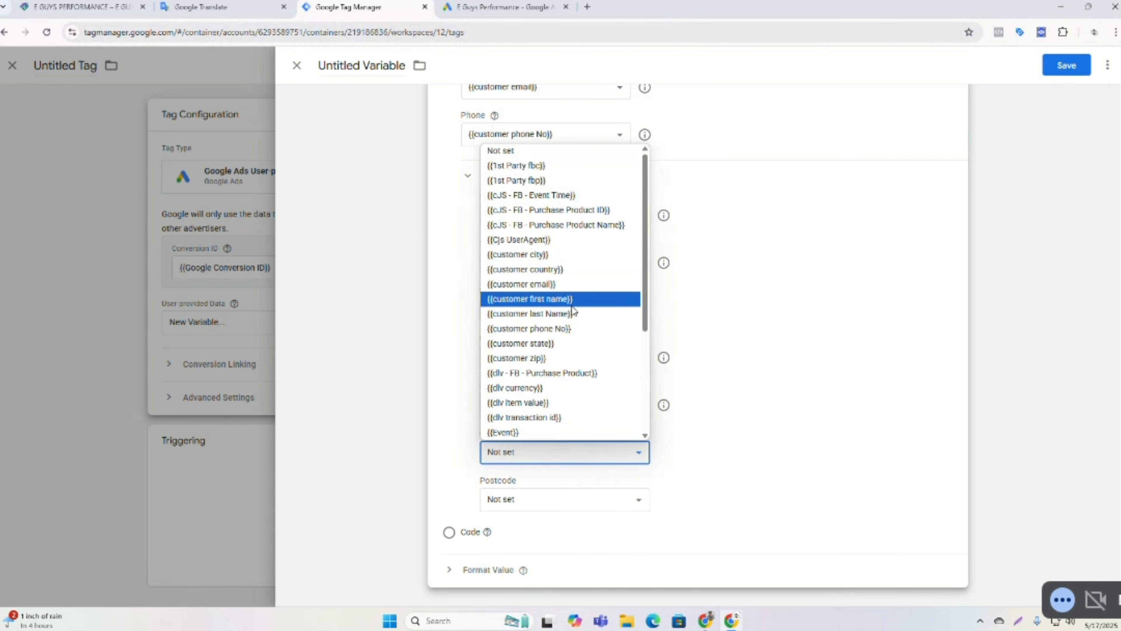
left_click(535, 280)
Map Postcode to {{customer zip}} and save the variable with the name User-Provided Data.
left_click(514, 509)
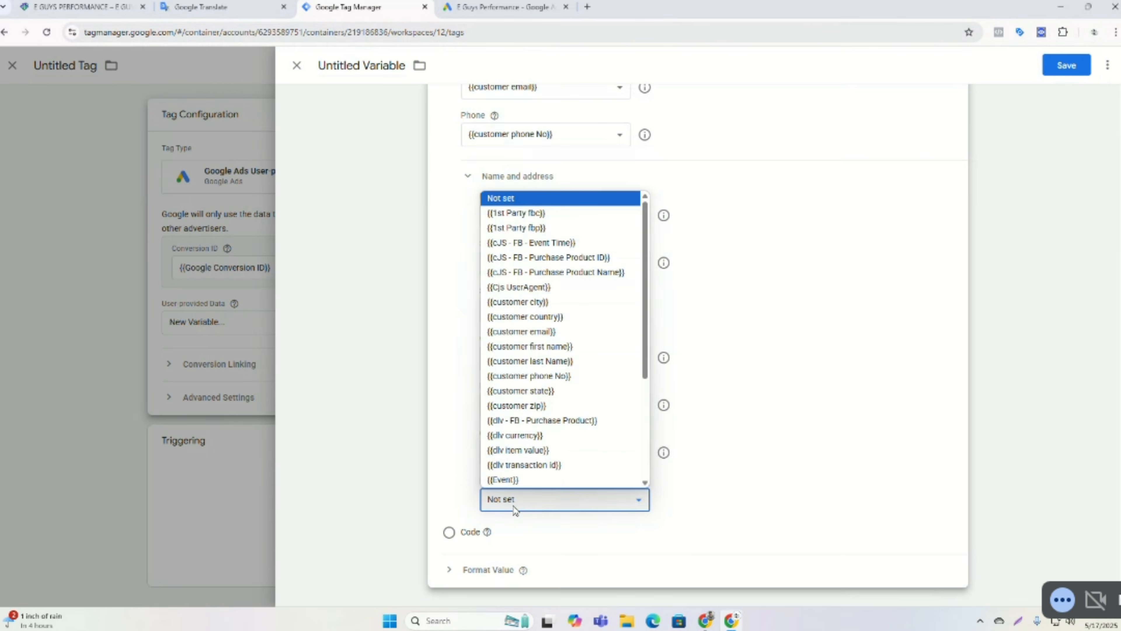
left_click(530, 412)
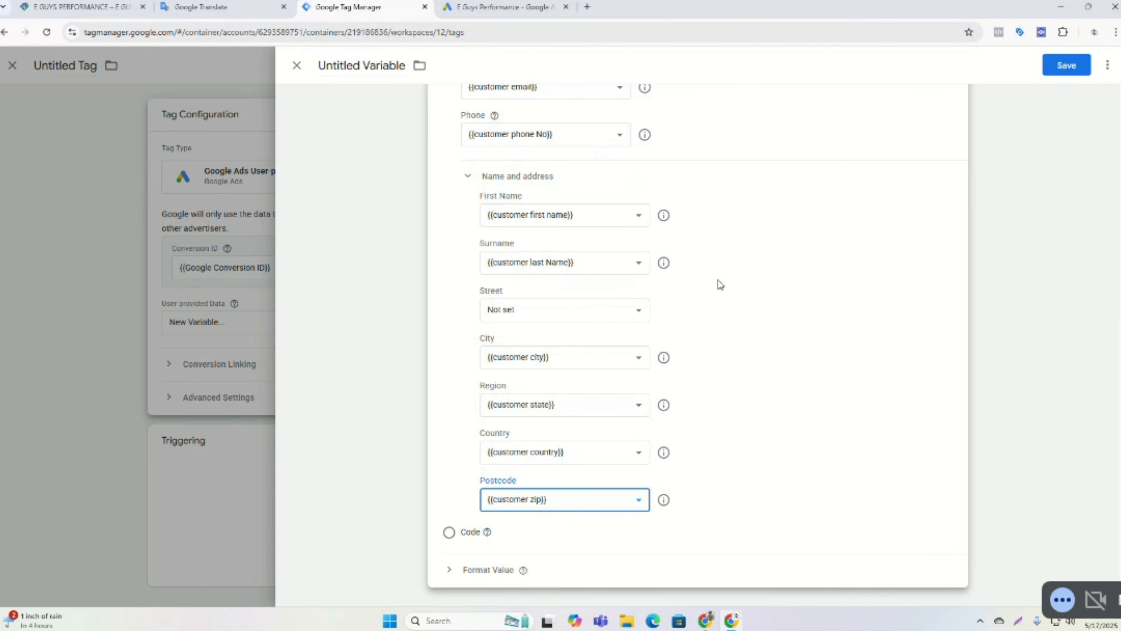
scroll(721, 284, "up", 3)
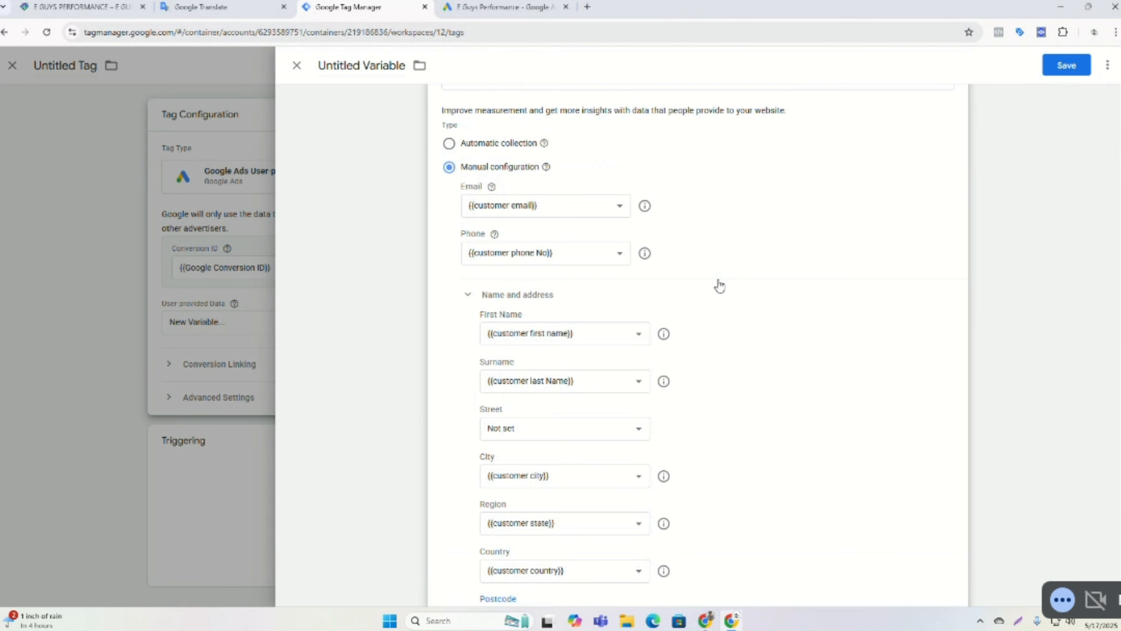
scroll(719, 286, "up", 3)
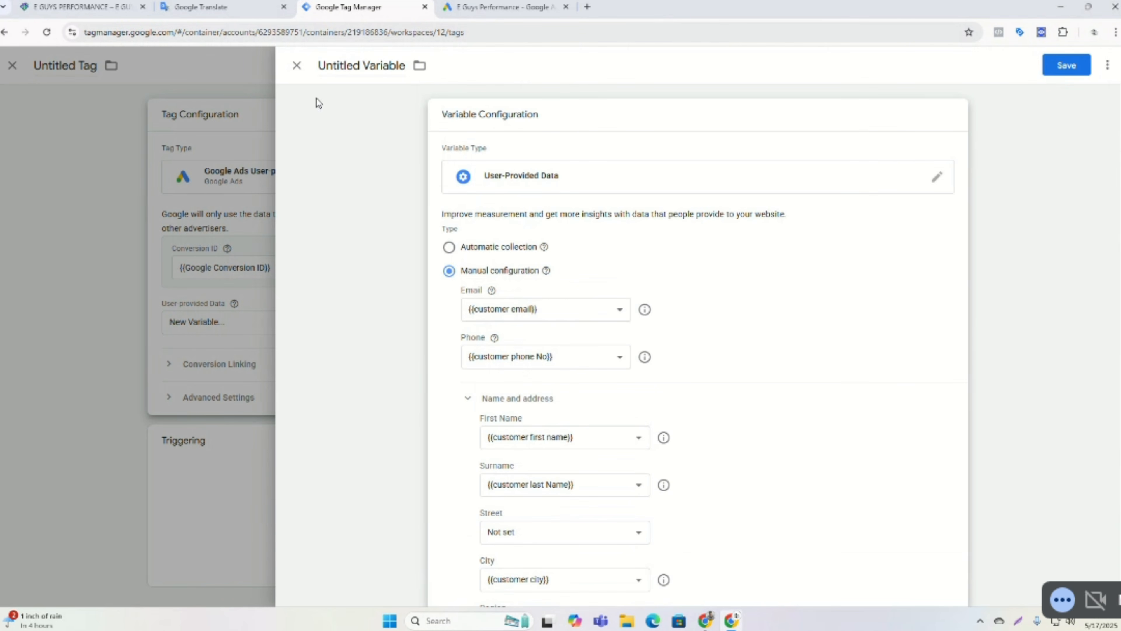
double_click(364, 68)
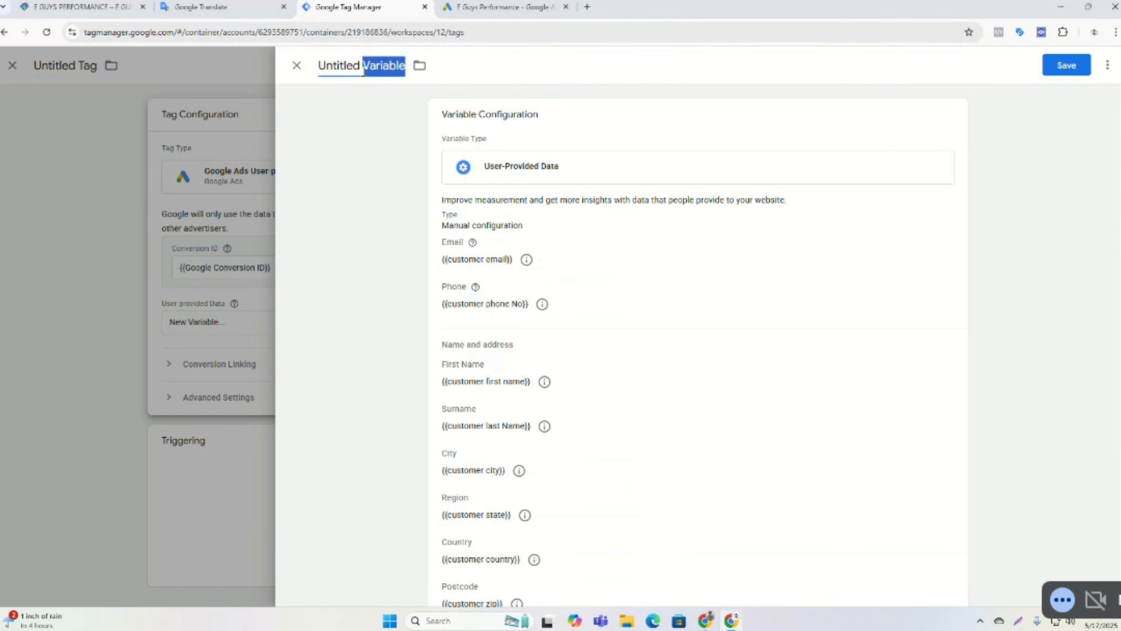
left_click(1066, 66)
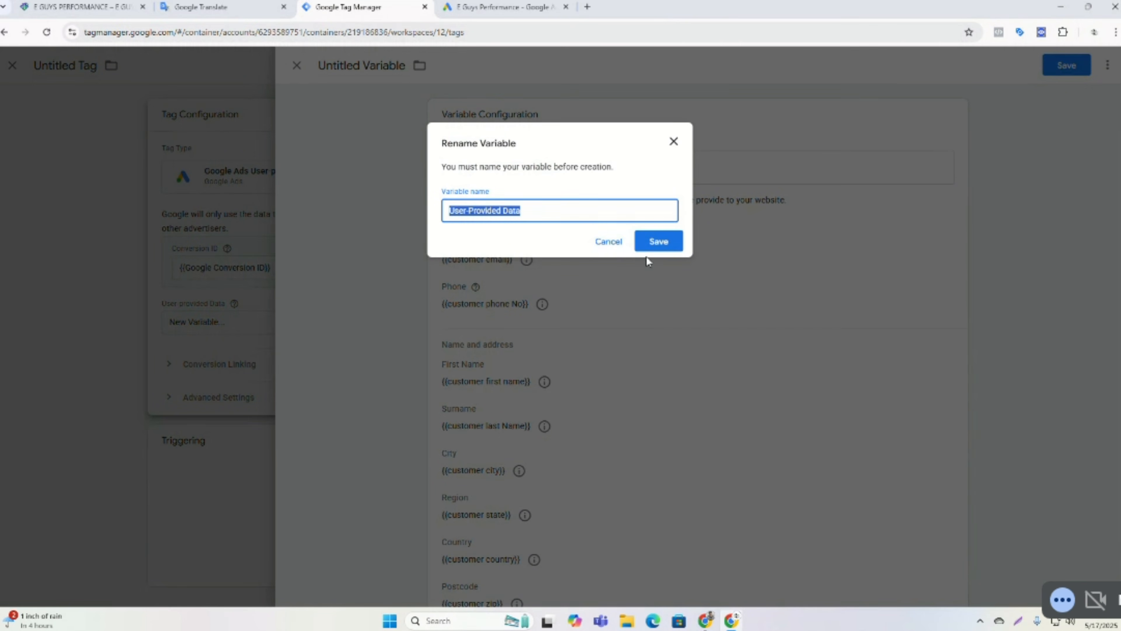
left_click(657, 242)
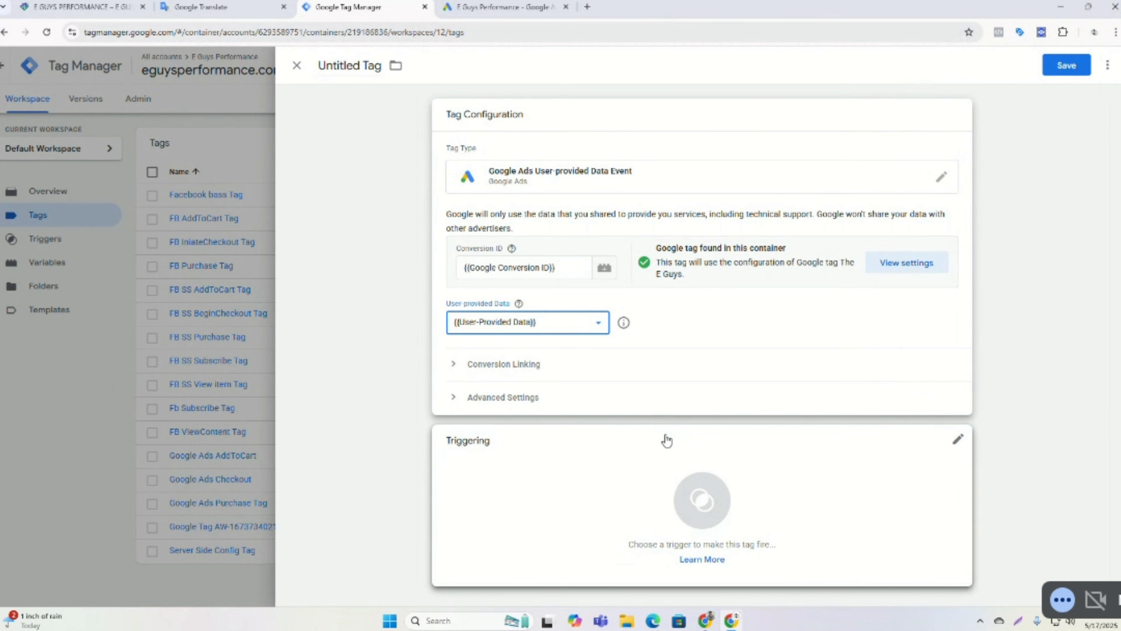
Set the tag to fire on the All Pages trigger.
left_click(598, 481)
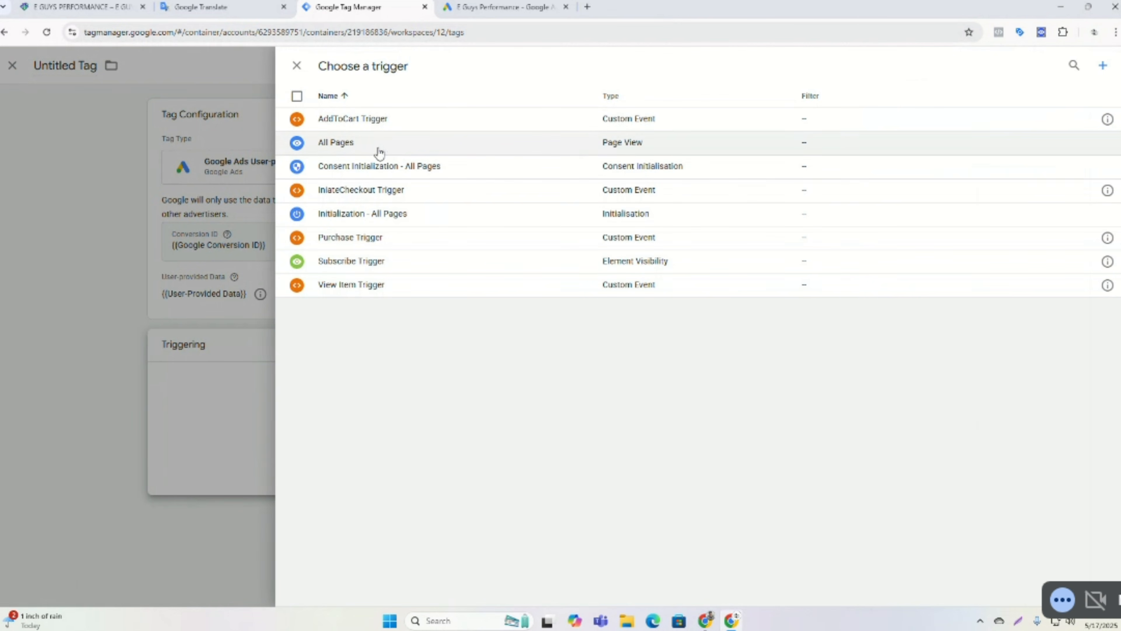
left_click(372, 144)
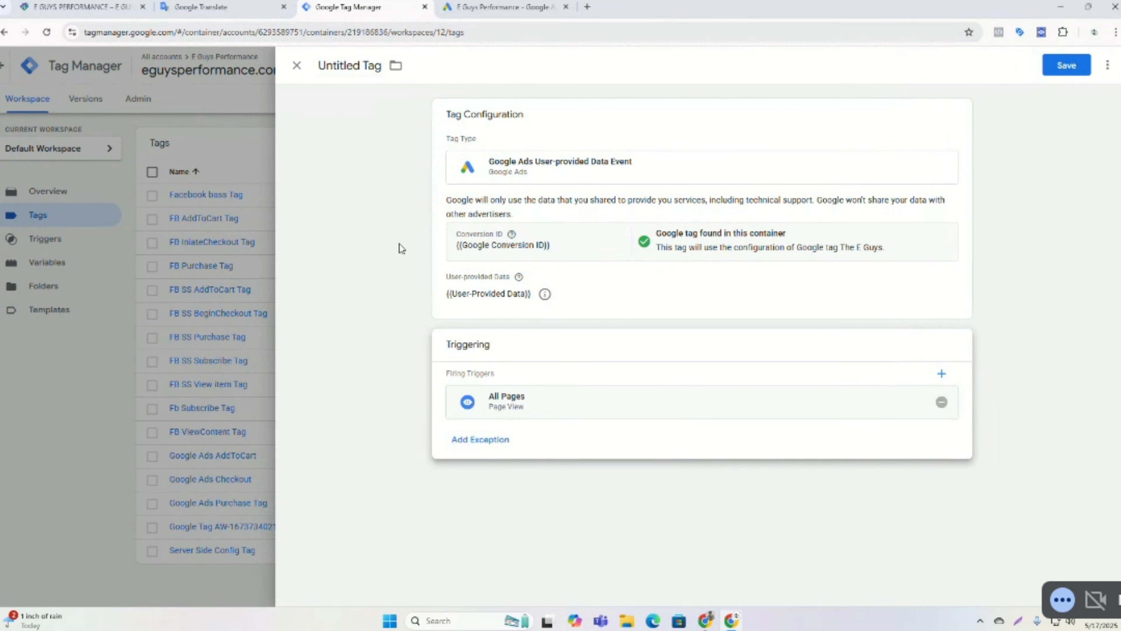
Name the tag Google Ads User-provided Data Event Tag and save it.
left_click(361, 67)
triple_click(362, 64)
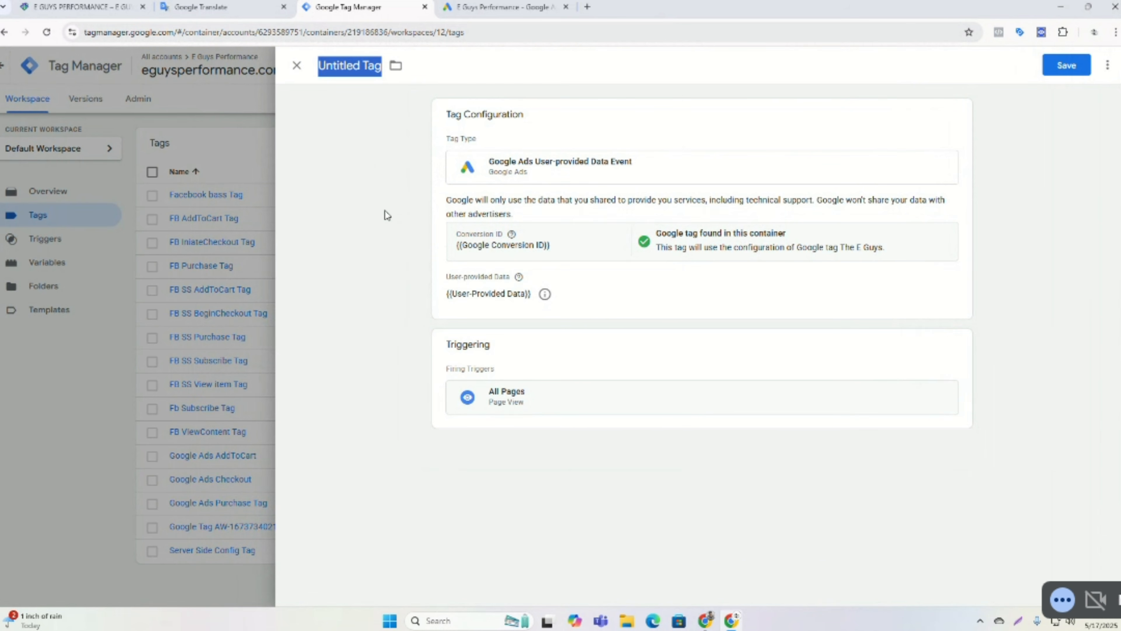
type("Google")
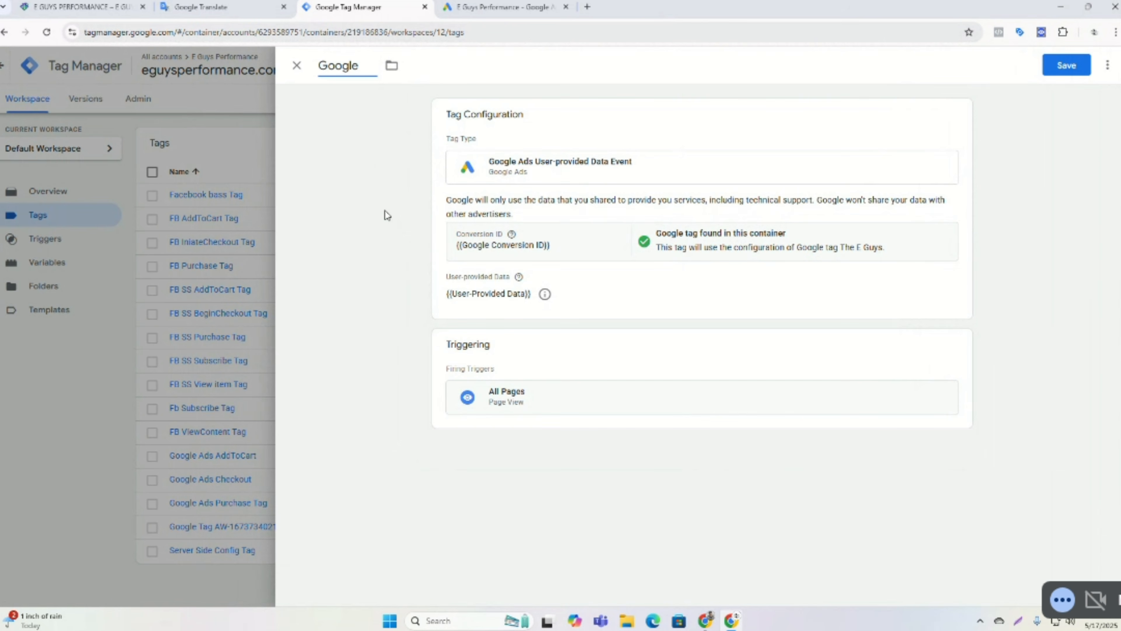
type(" aAds User")
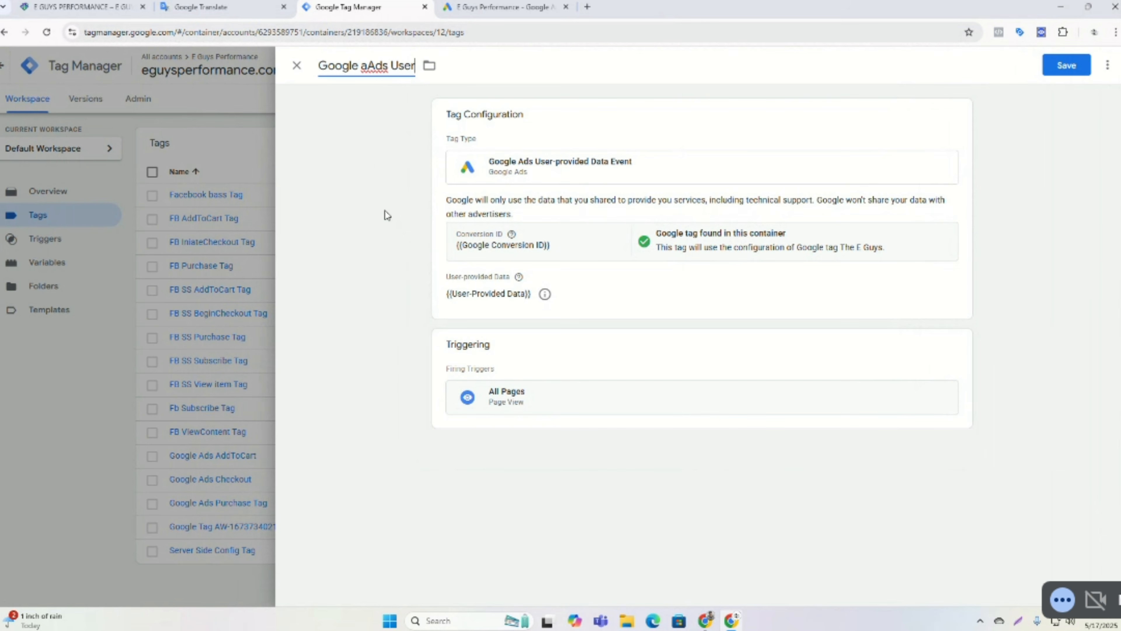
key("Left")
key("Left")
key("Left")
key("Left")
key("Left")
key("Left")
key("Left")
key("Left")
key("BackSpace")
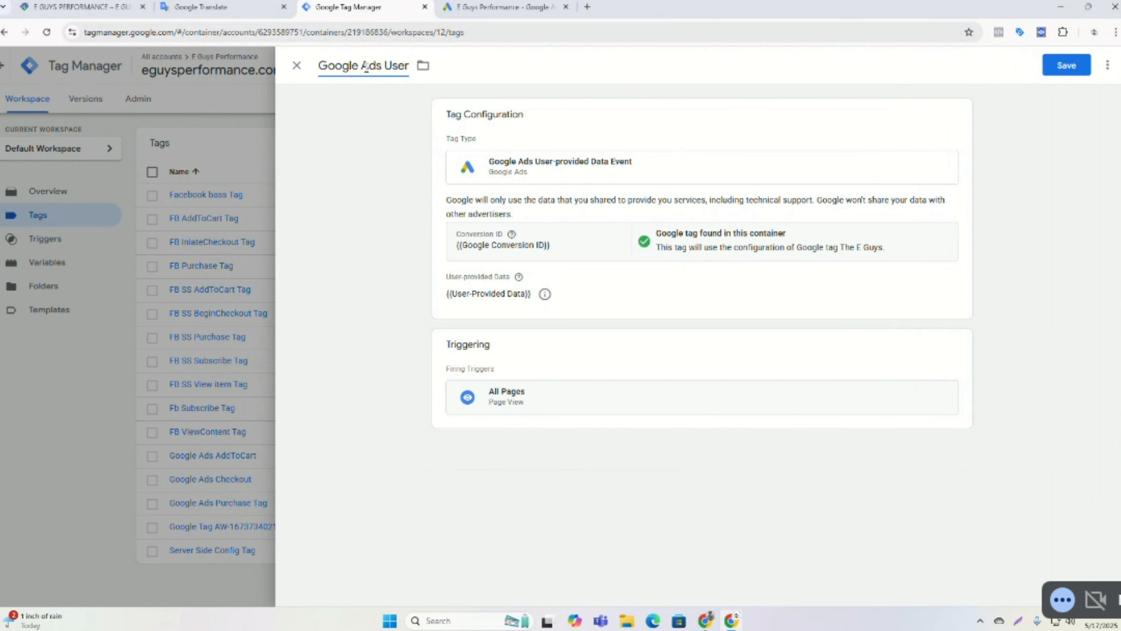
left_click(410, 65)
type("-prov")
type("ided")
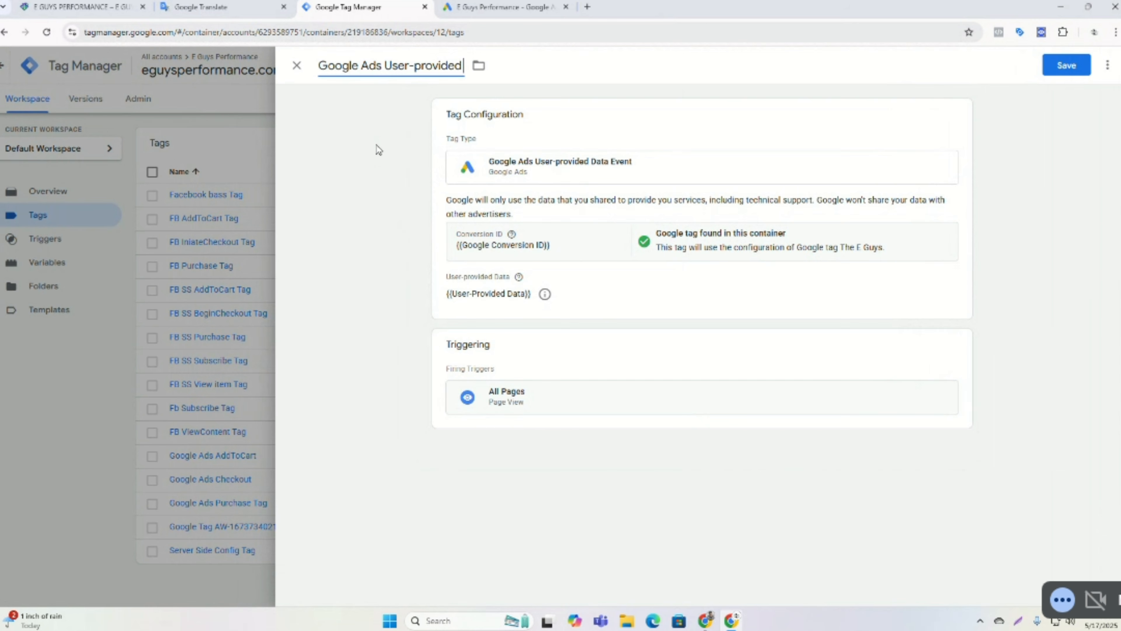
type(" Data Event T")
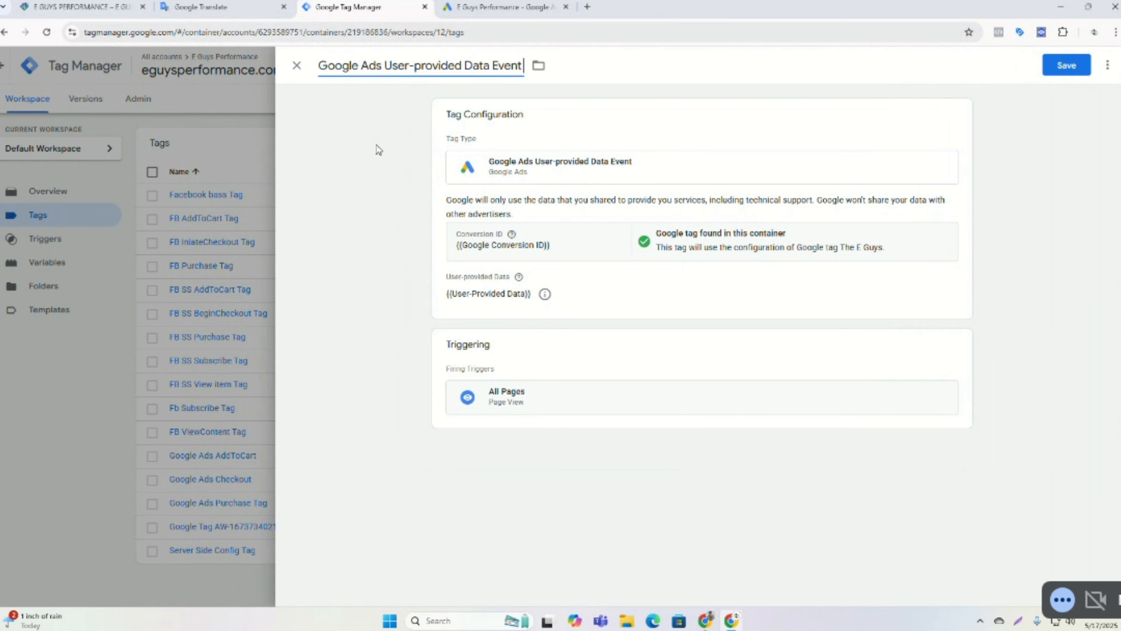
type("ag")
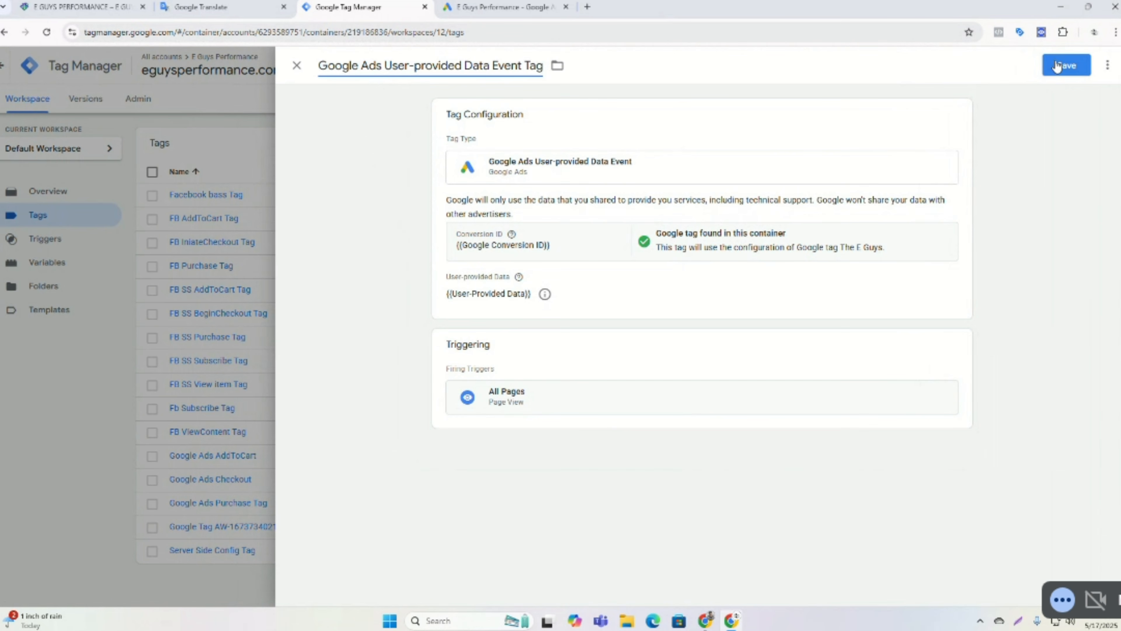
left_click(1056, 74)
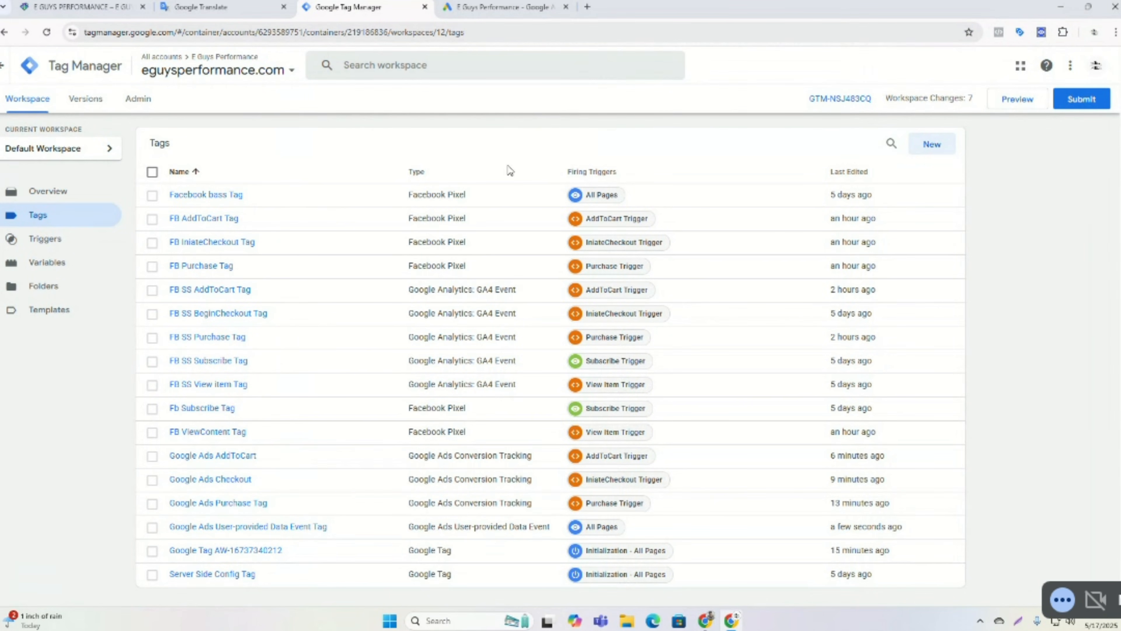
Open the workspace's variables list and scroll through the user-defined variables.
scroll(510, 170, "down", 1)
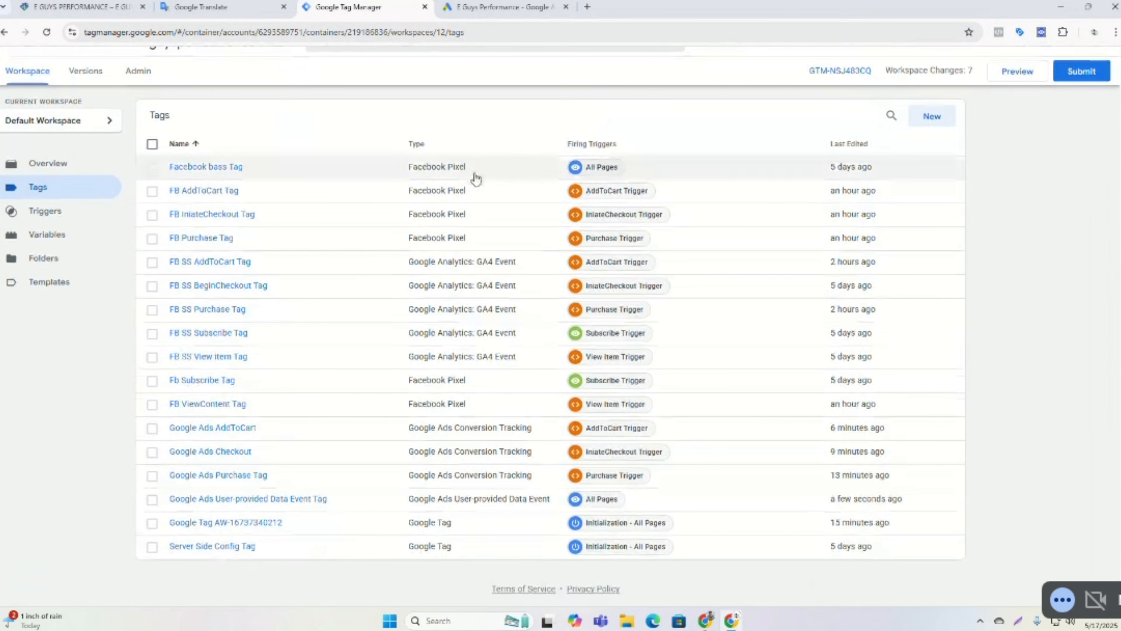
left_click(65, 243)
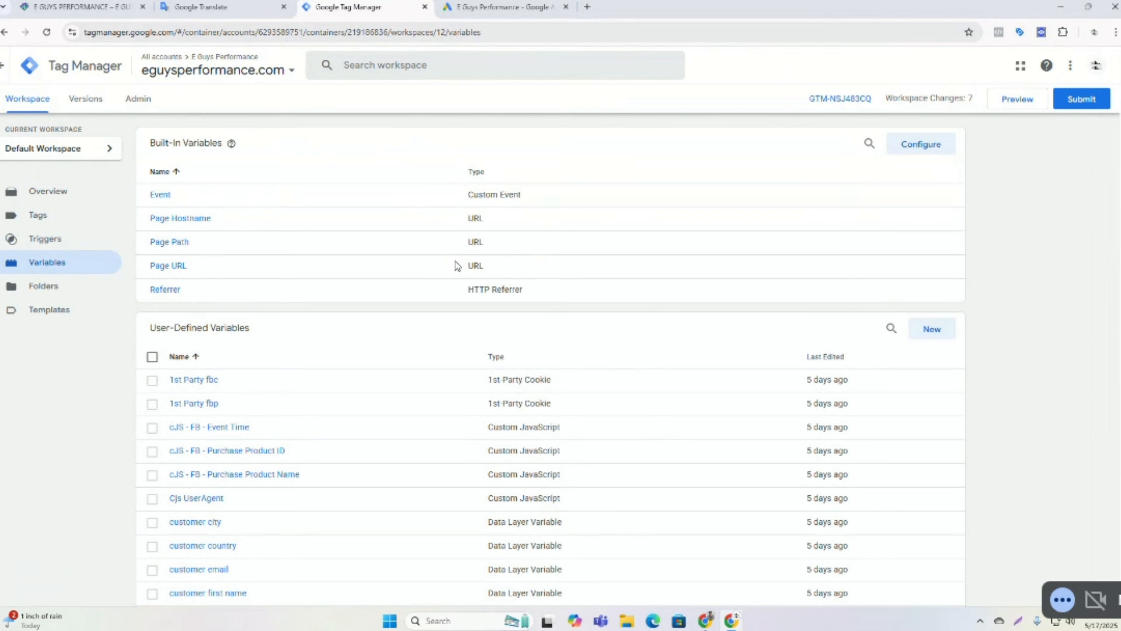
scroll(455, 268, "down", 3)
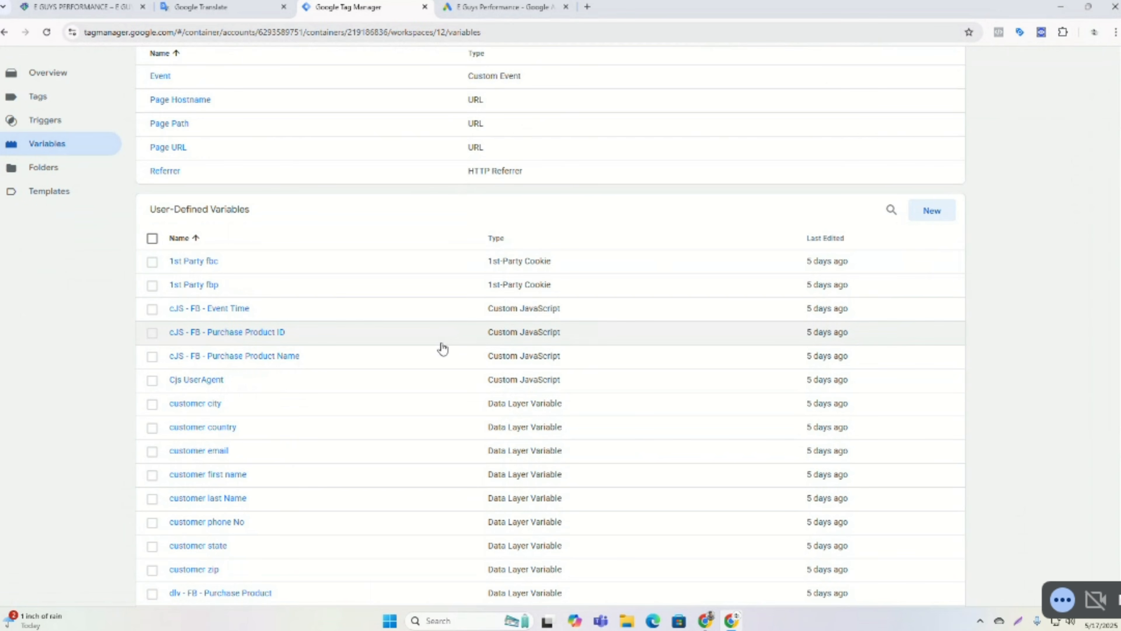
scroll(442, 349, "down", 6)
scroll(441, 348, "up", 2)
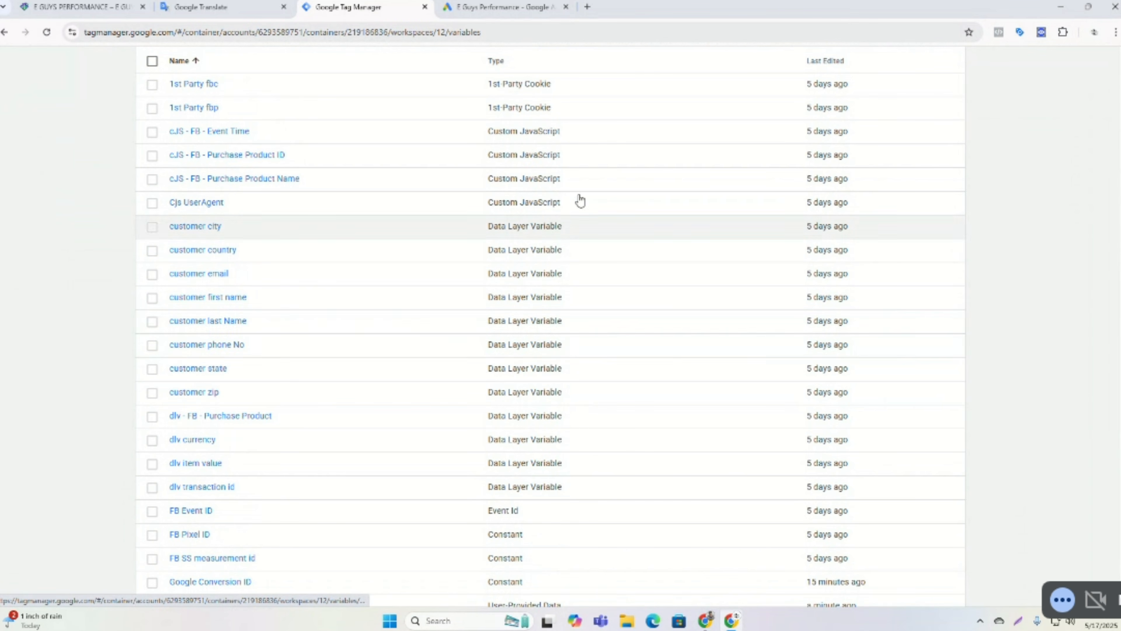
Switch to Google Ads and finish the new conversion action setup, reviewing the conversion goals summary.
left_click(521, 4)
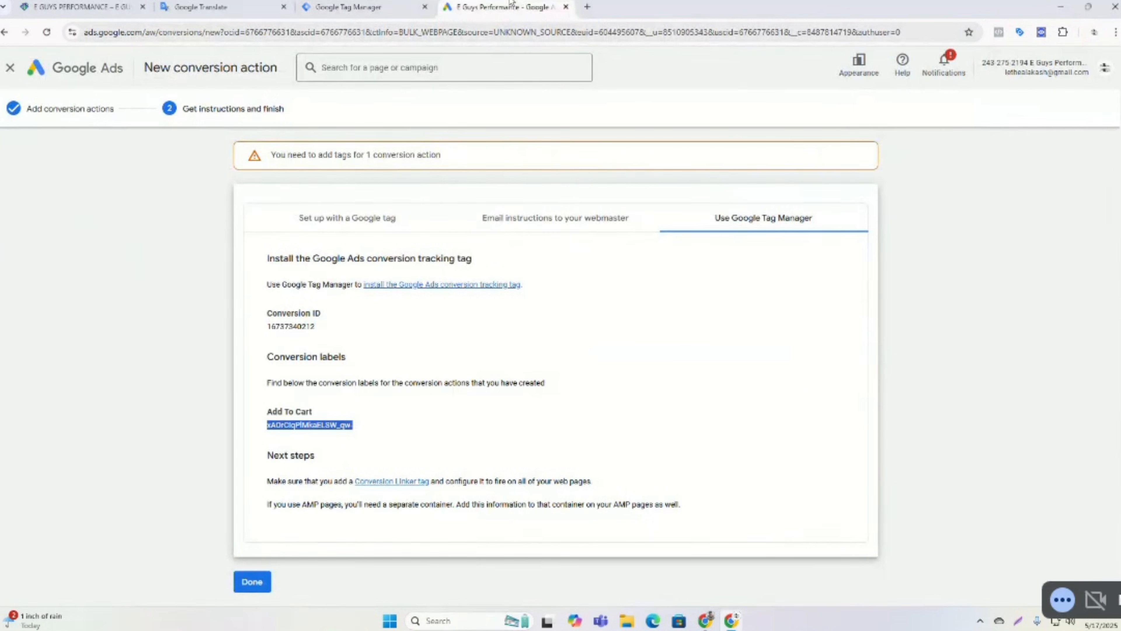
left_click(252, 581)
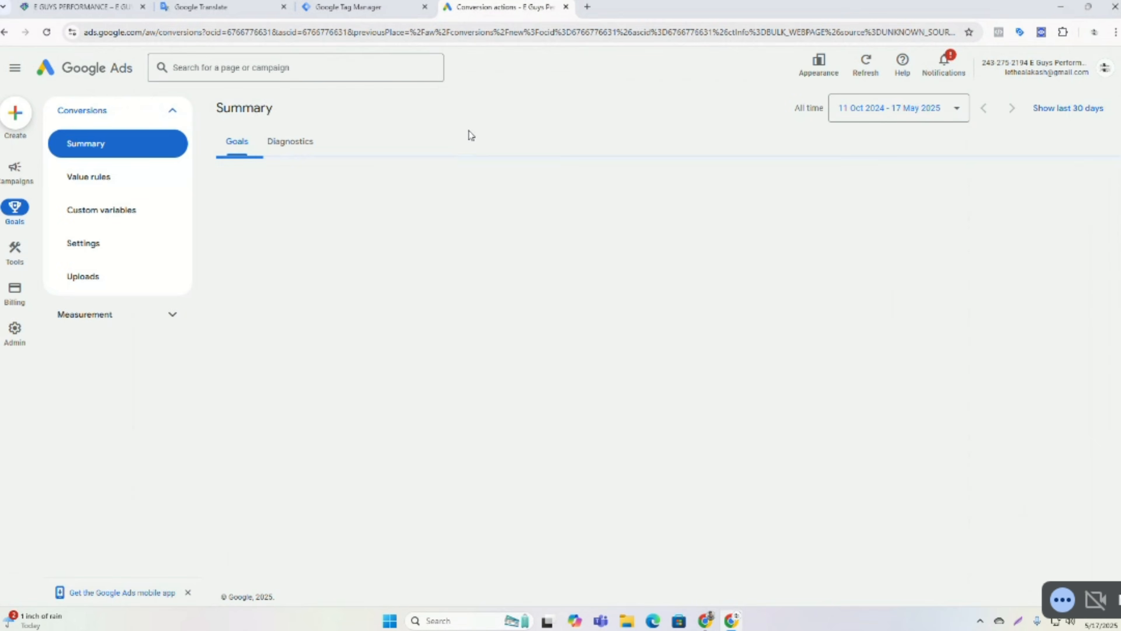
scroll(468, 130, "down", 2)
scroll(468, 135, "down", 1)
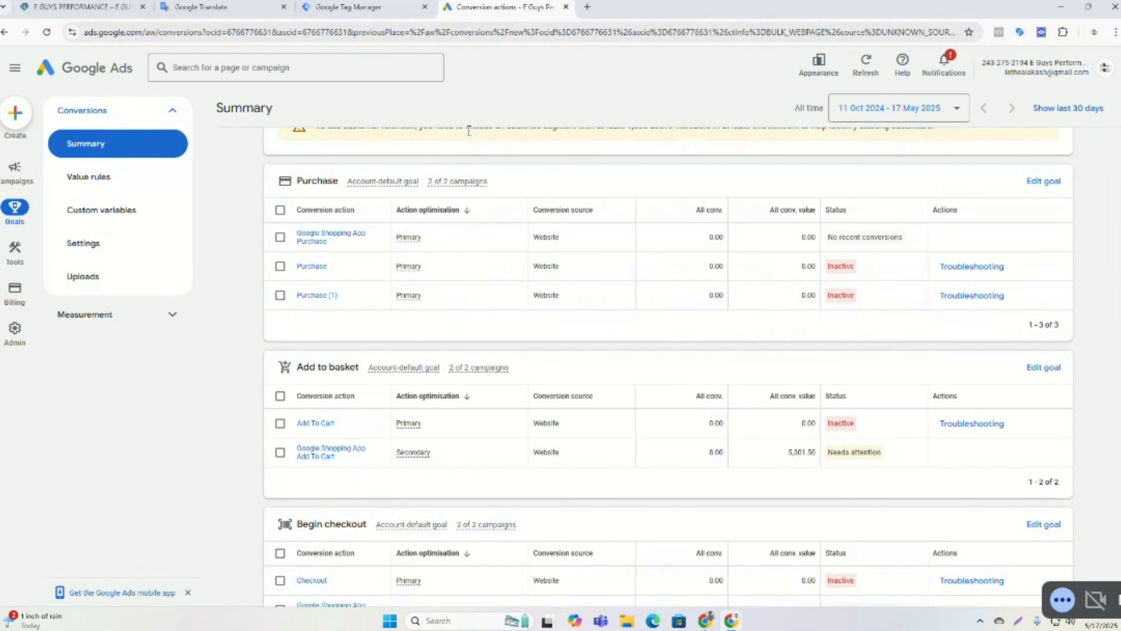
scroll(469, 133, "up", 4)
left_click(356, 6)
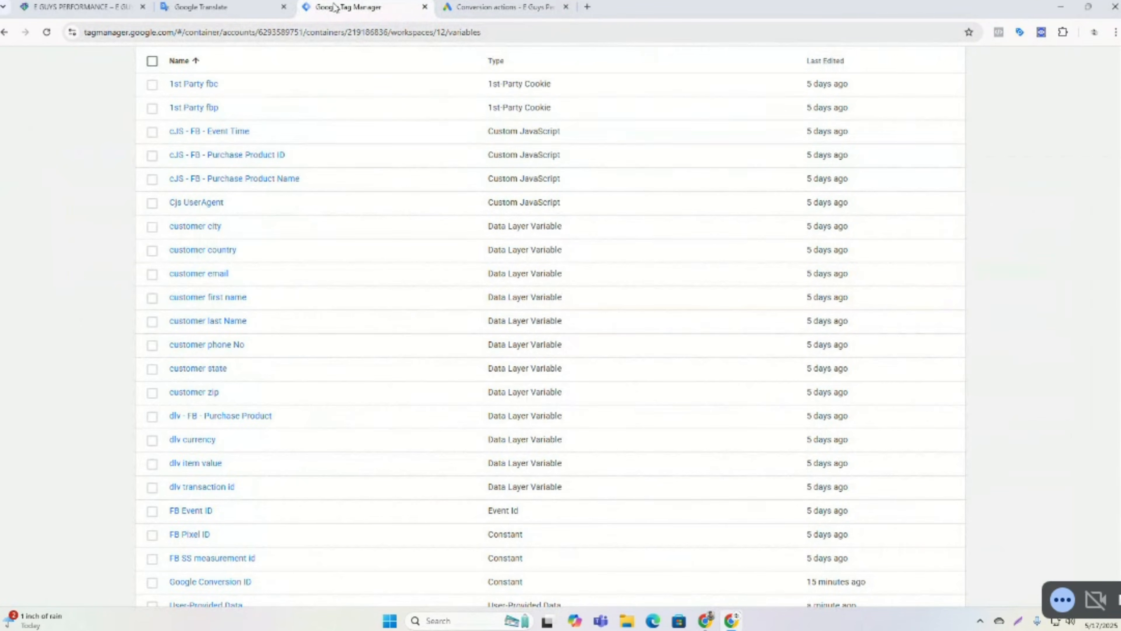
scroll(348, 160, "up", 6)
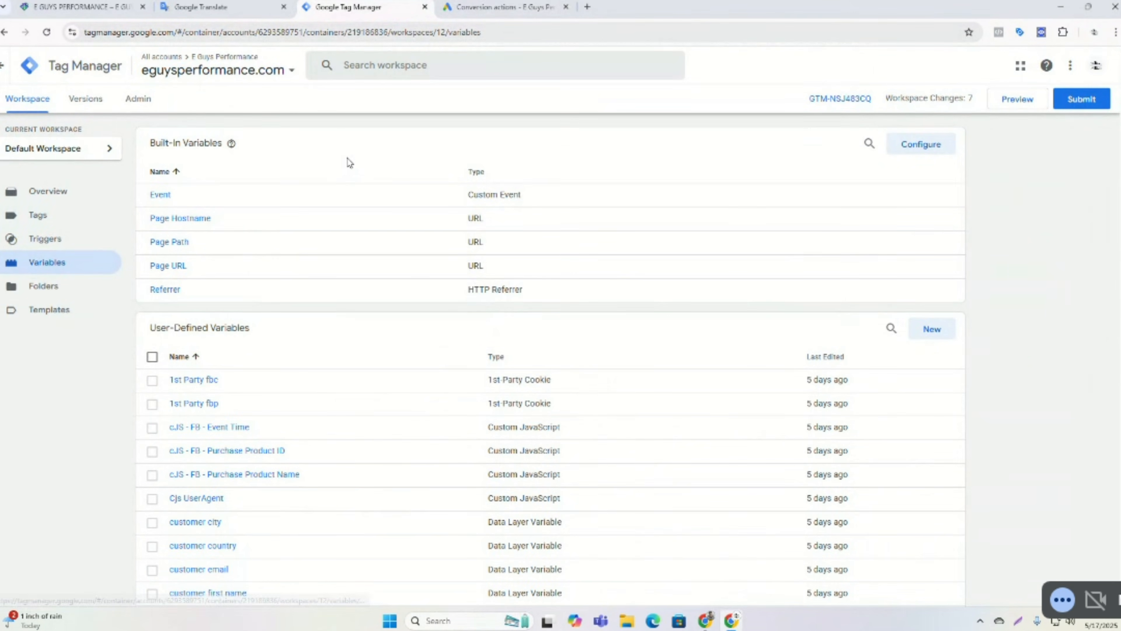
scroll(348, 162, "down", 3)
scroll(349, 162, "up", 3)
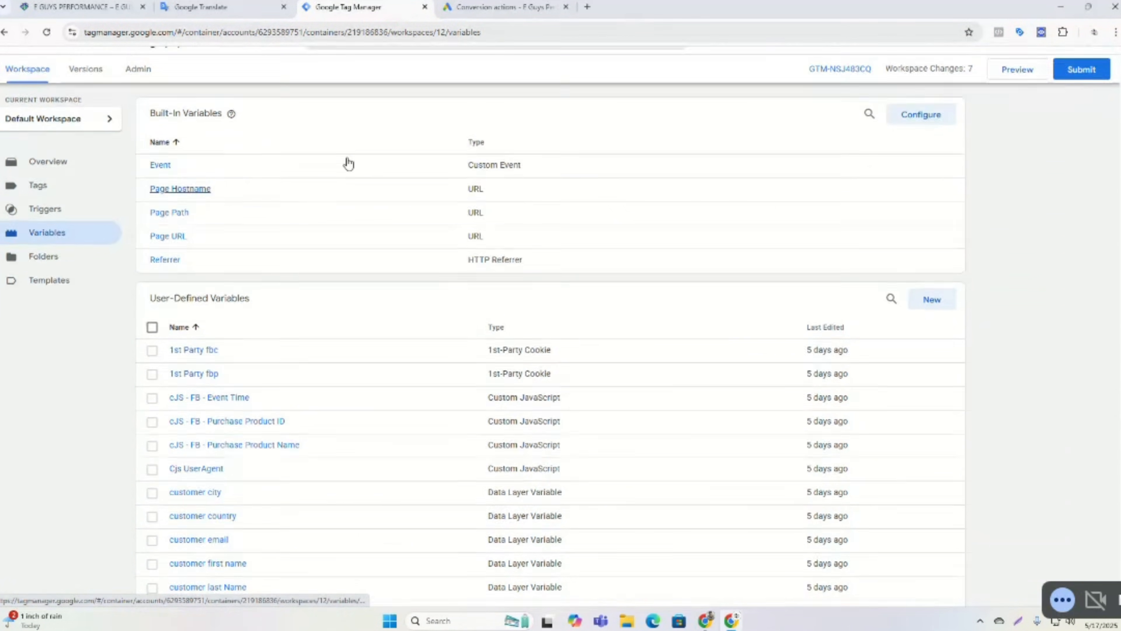
scroll(348, 163, "up", 1)
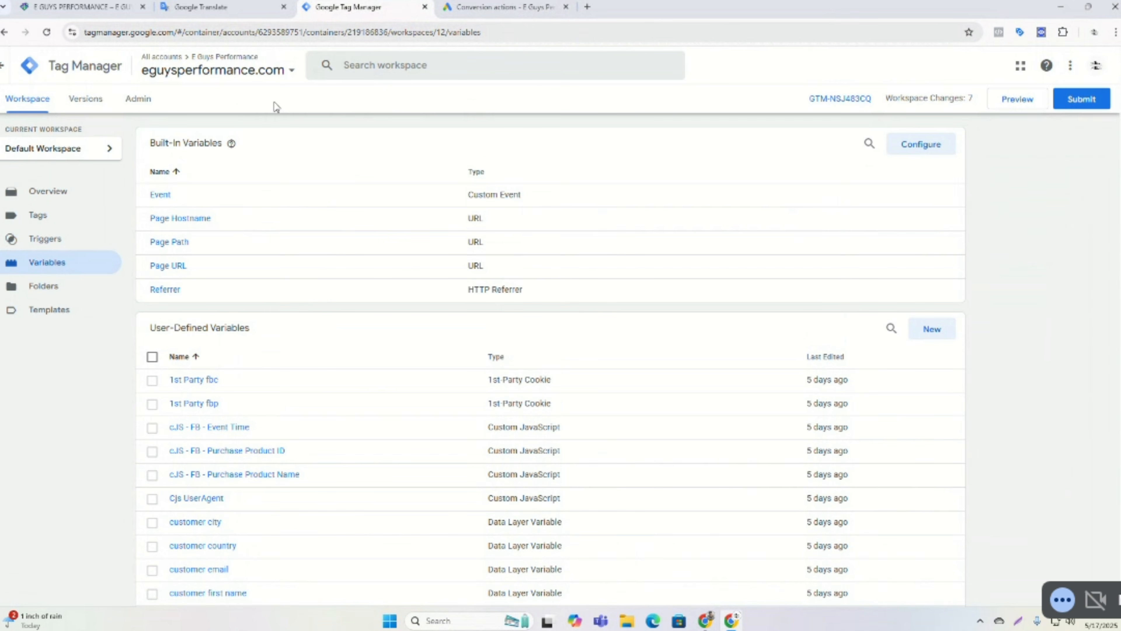
left_click(84, 7)
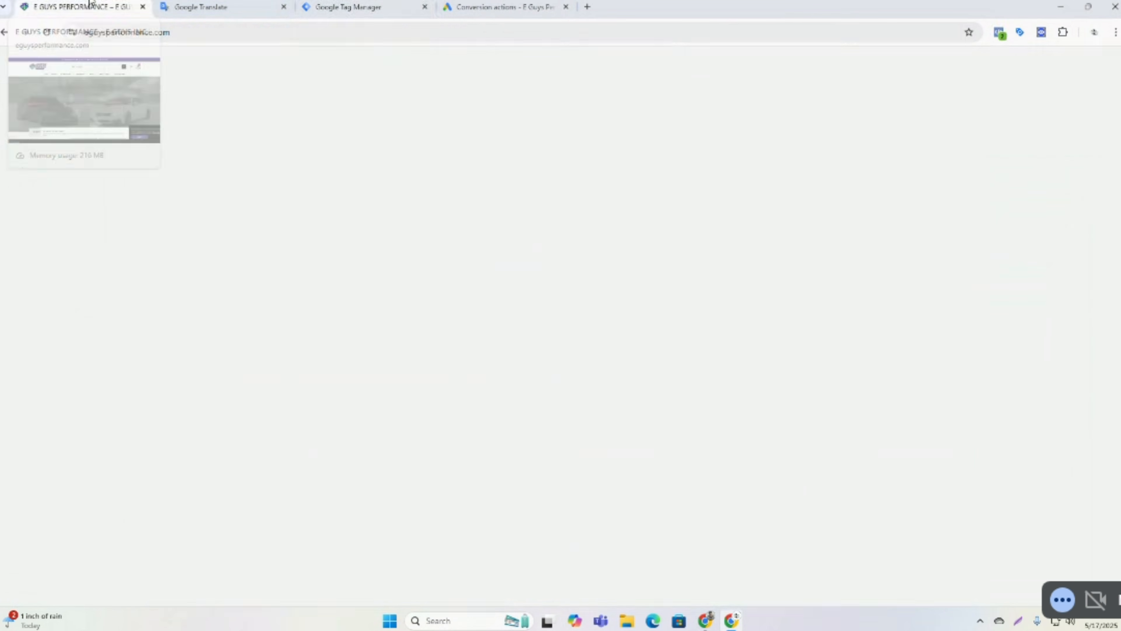
Publish the Tag Manager workspace changes as a new live version without a name or description, then return to the workspace.
left_click(358, 6)
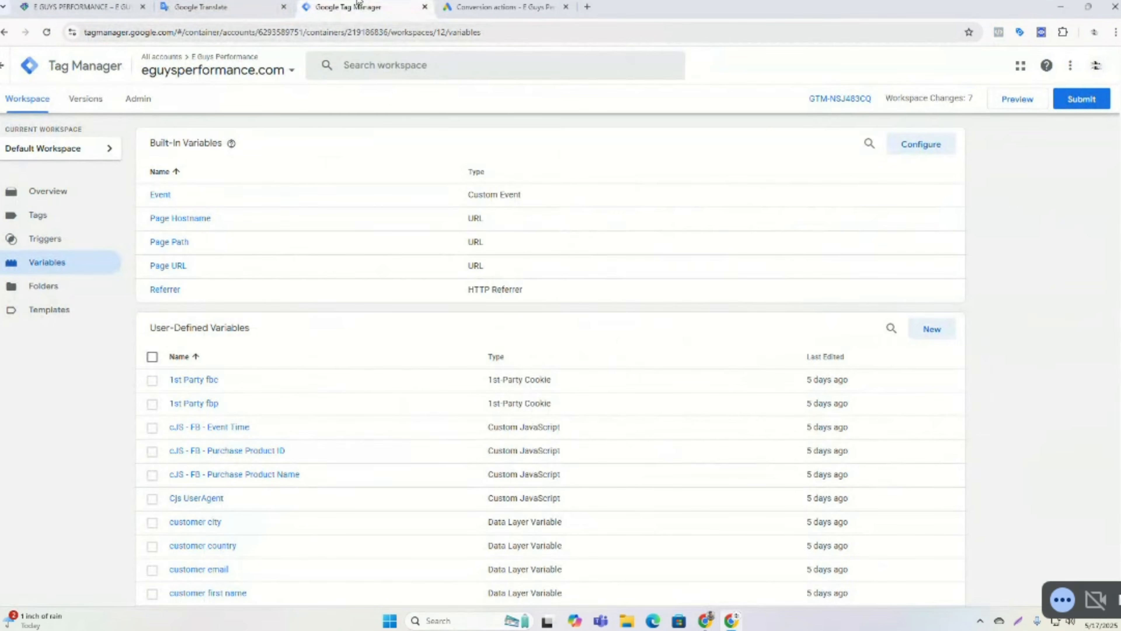
left_click(1082, 102)
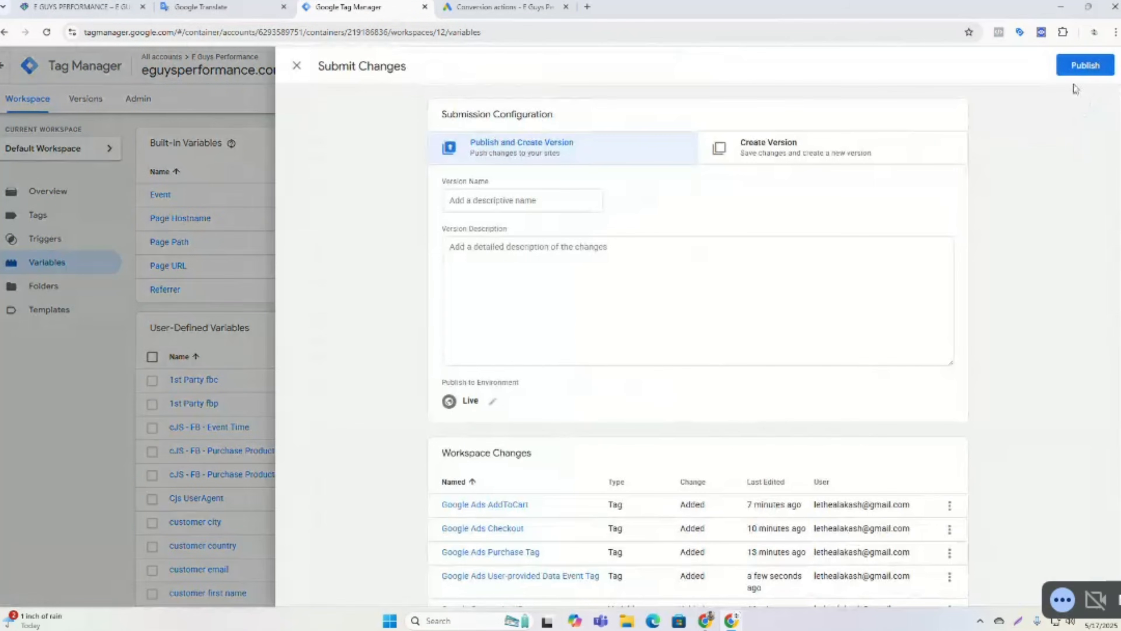
left_click(1079, 66)
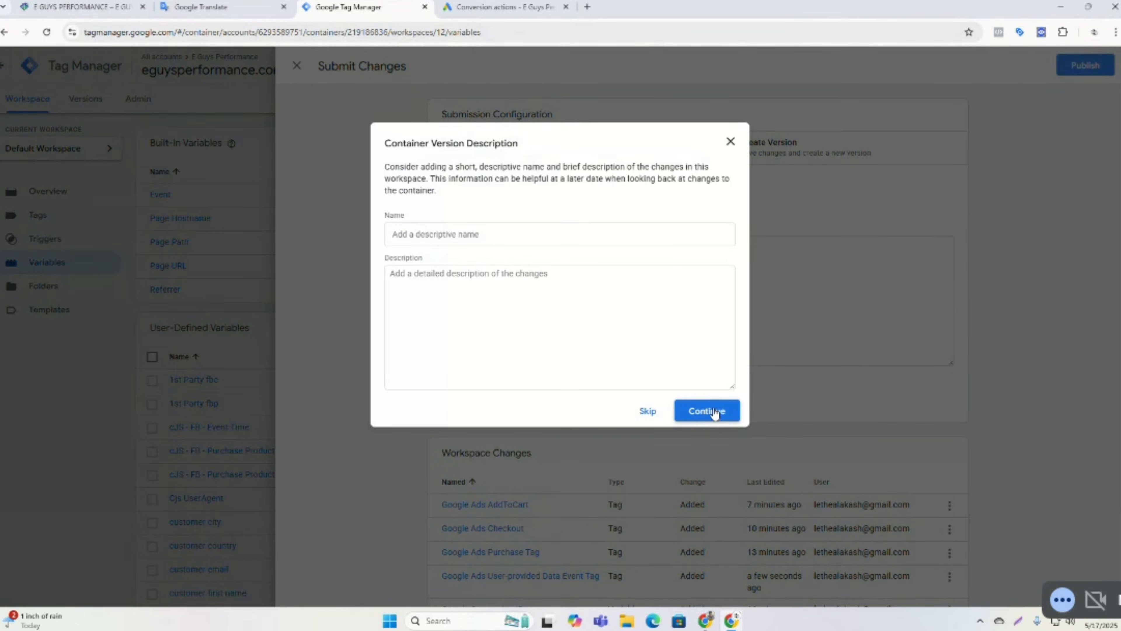
left_click(715, 410)
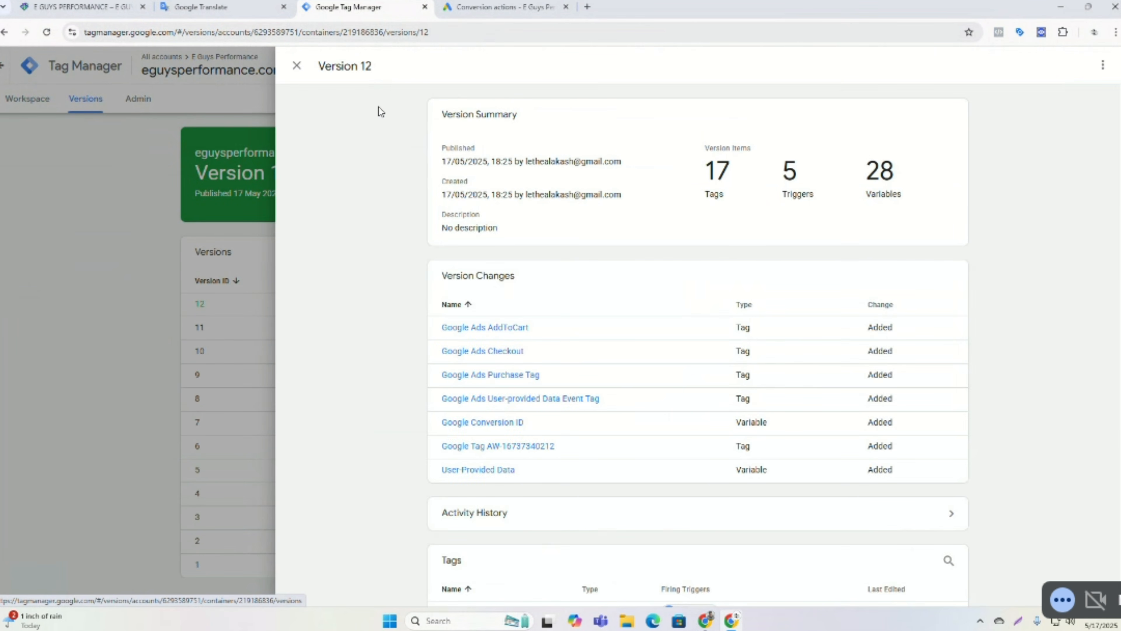
left_click(298, 68)
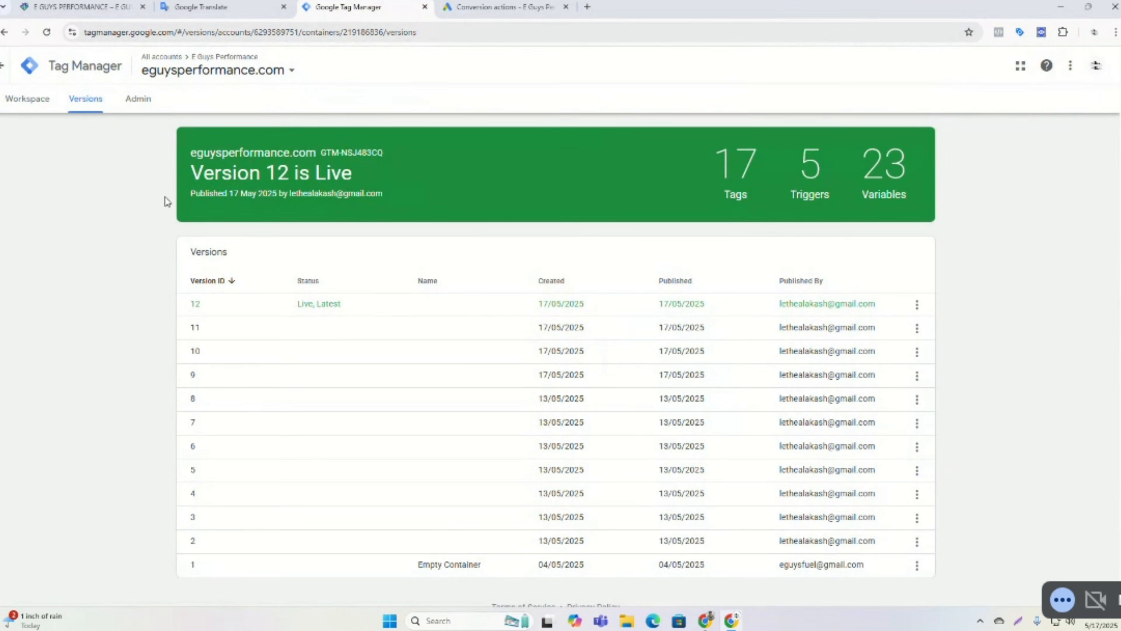
left_click(29, 108)
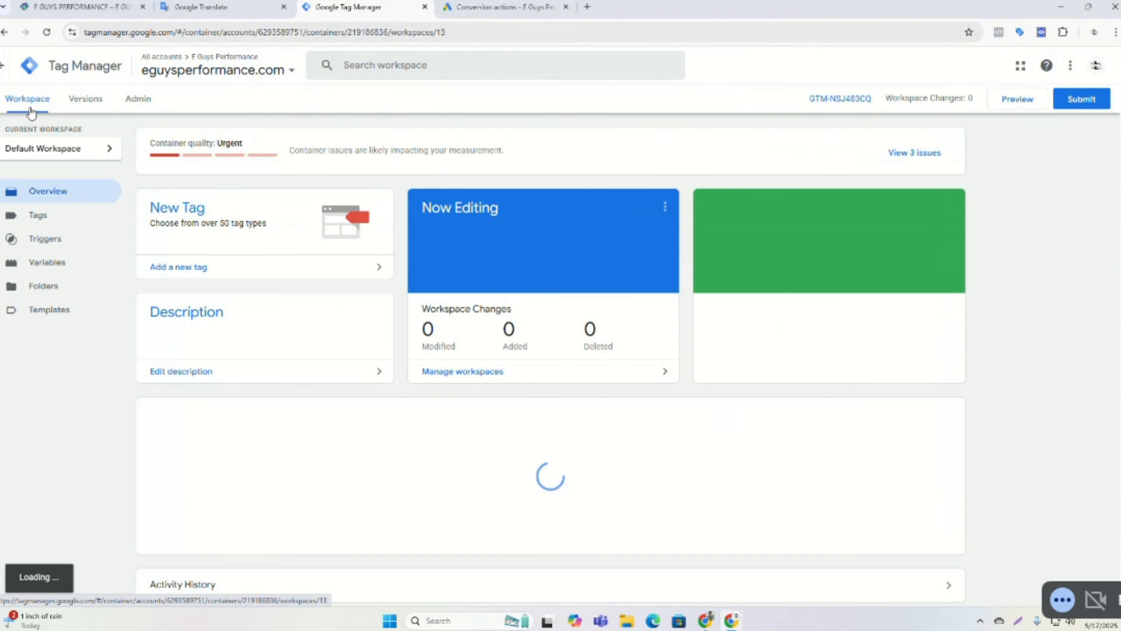
left_click(1012, 101)
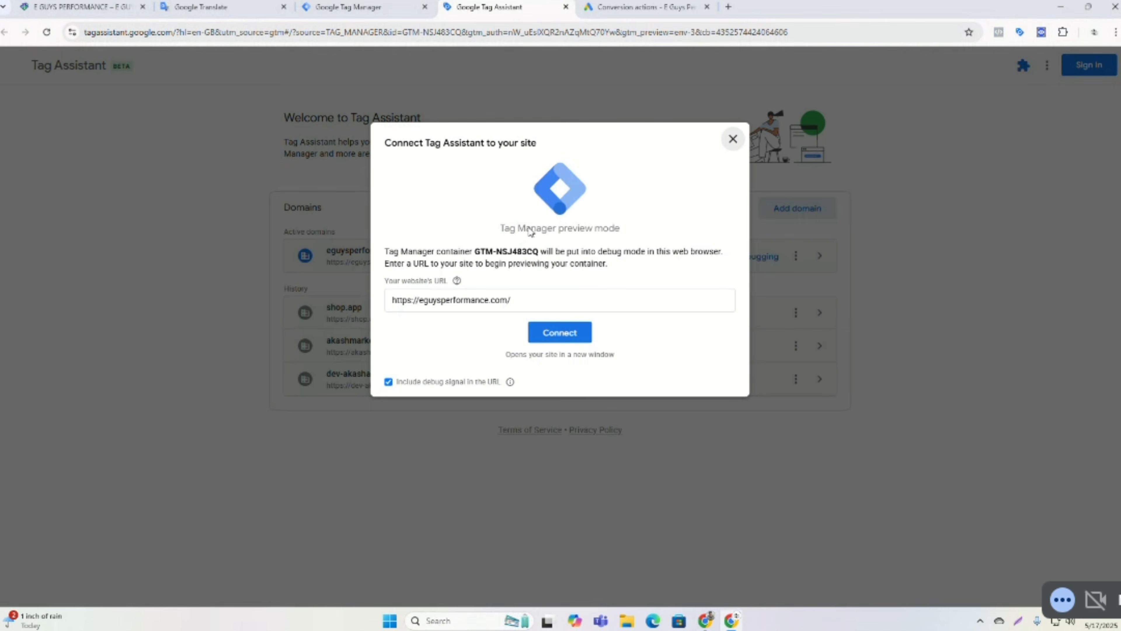
left_click(559, 337)
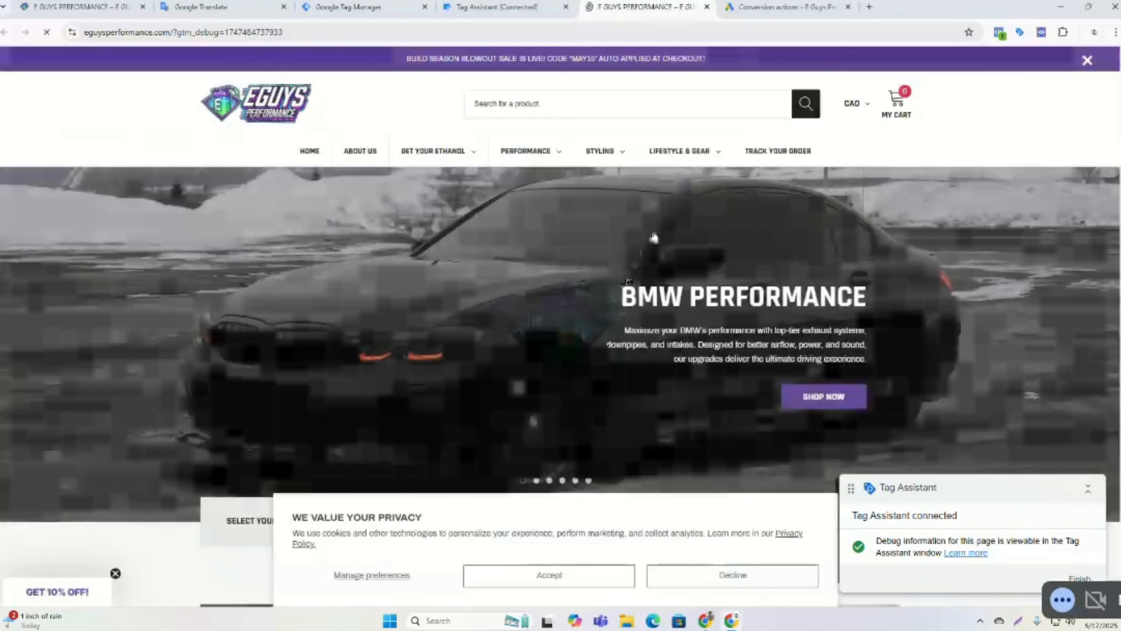
On the website, open the Shop All collection under Styling > BMW.
mouse_move(606, 160)
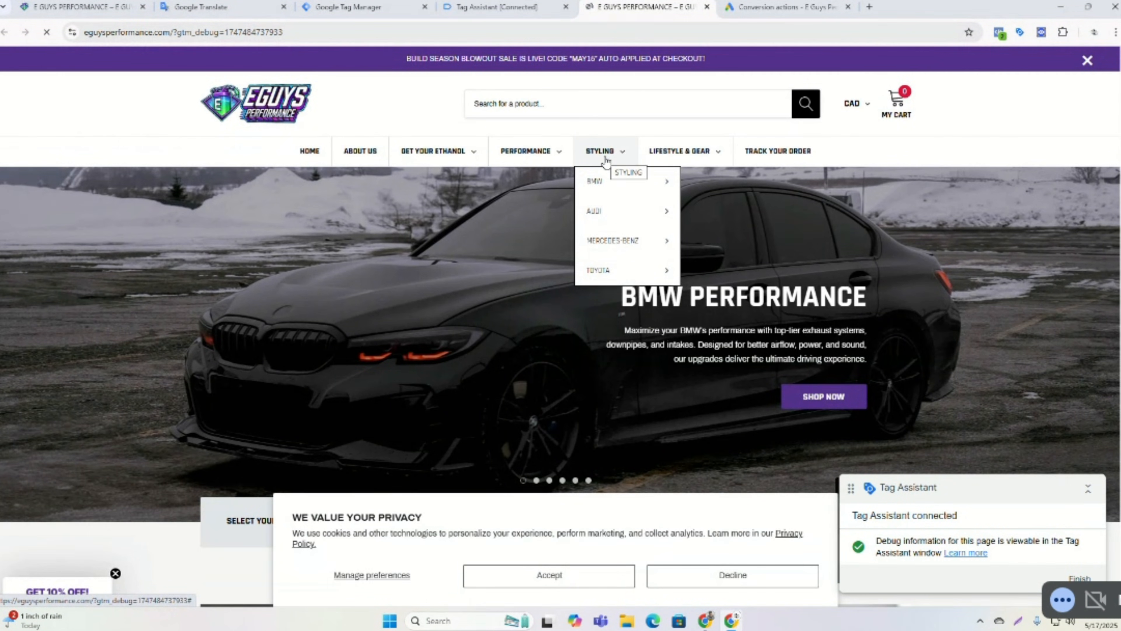
mouse_move(607, 184)
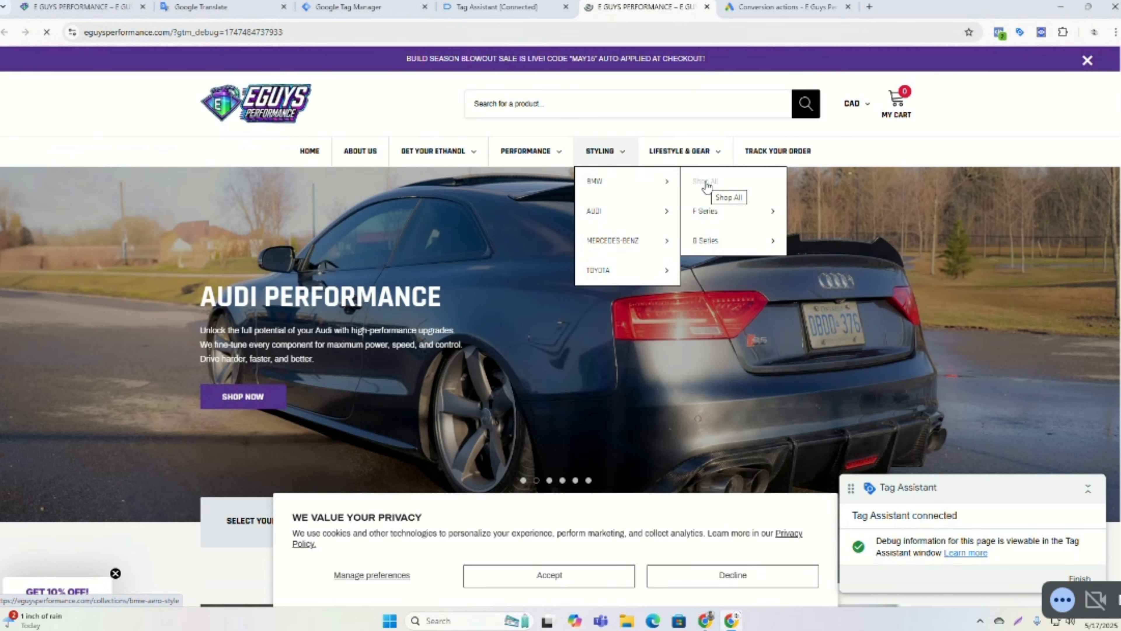
left_click(707, 185)
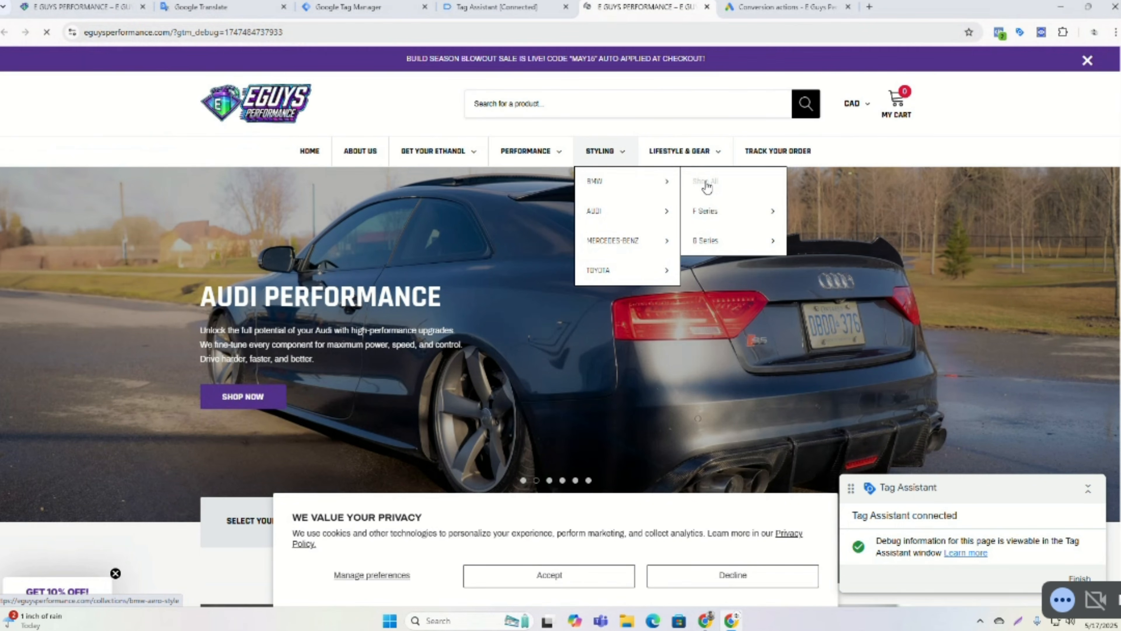
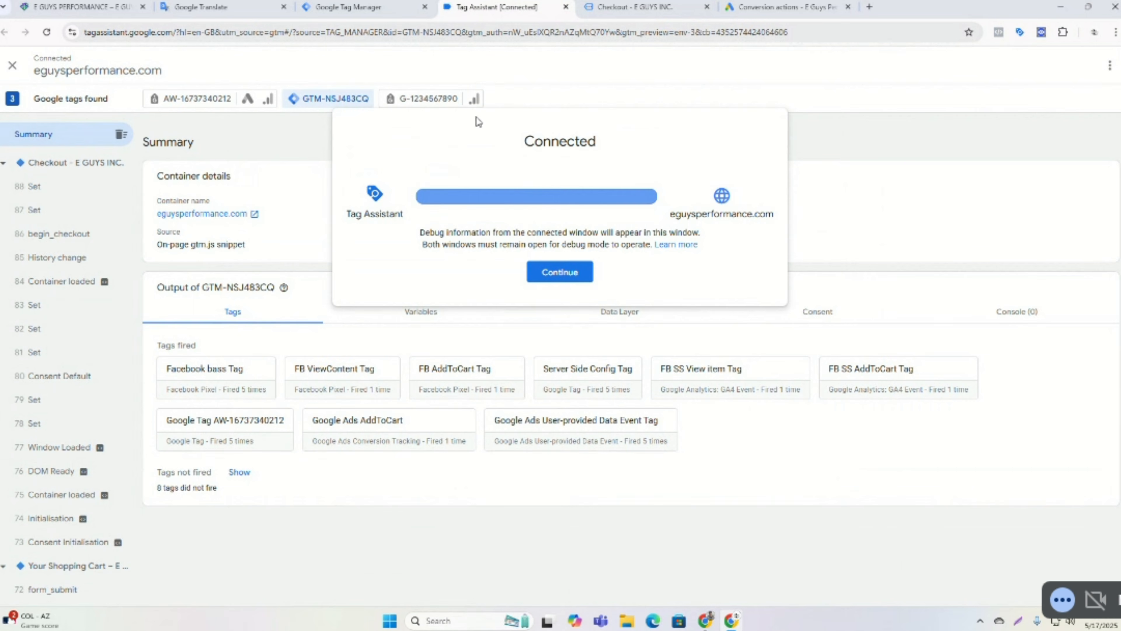
Dismiss the Tag Assistant connection notice, then close the Tag Assistant and checkout tabs, leaving the site.
left_click(558, 270)
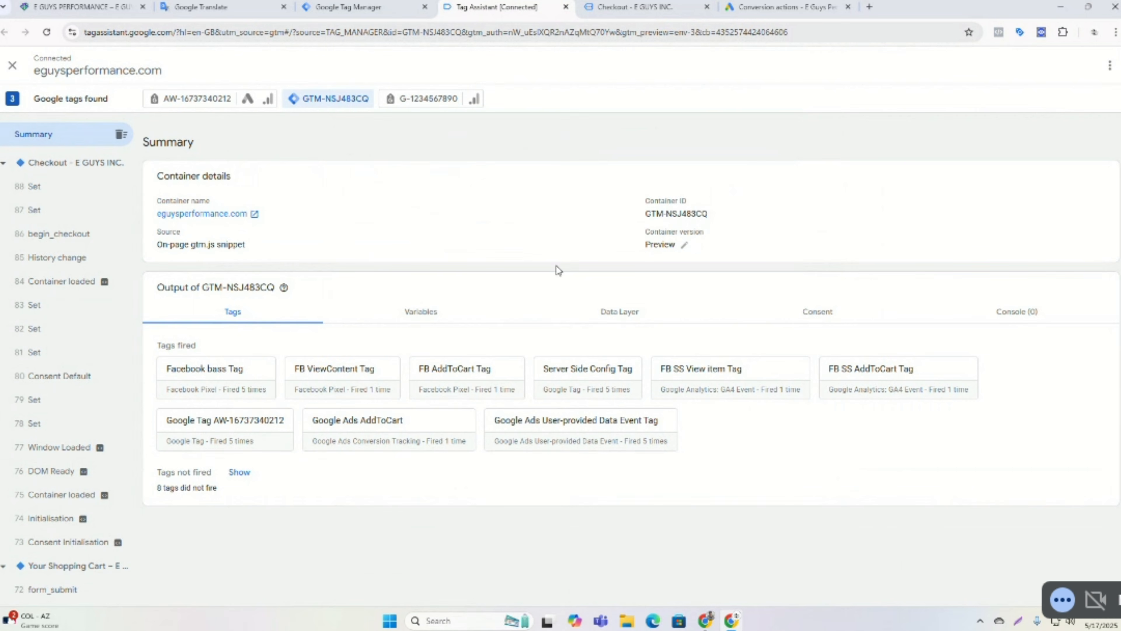
left_click(566, 8)
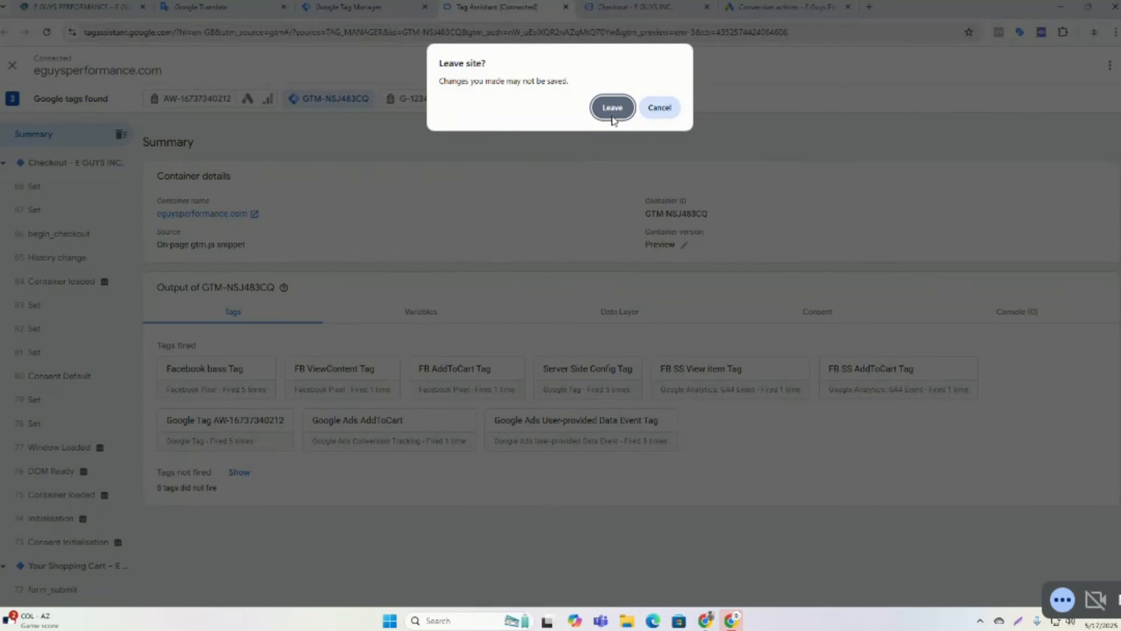
left_click(612, 108)
left_click(566, 7)
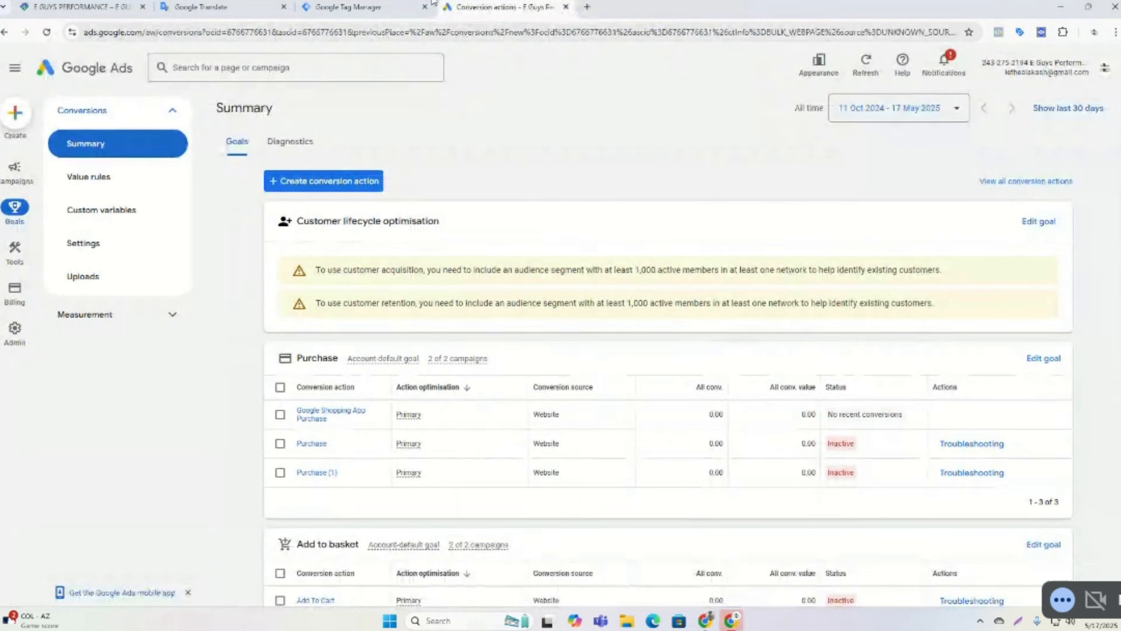
Restart Preview mode from Tag Manager and open the active eguysperformance.com debugging domain.
left_click(353, 7)
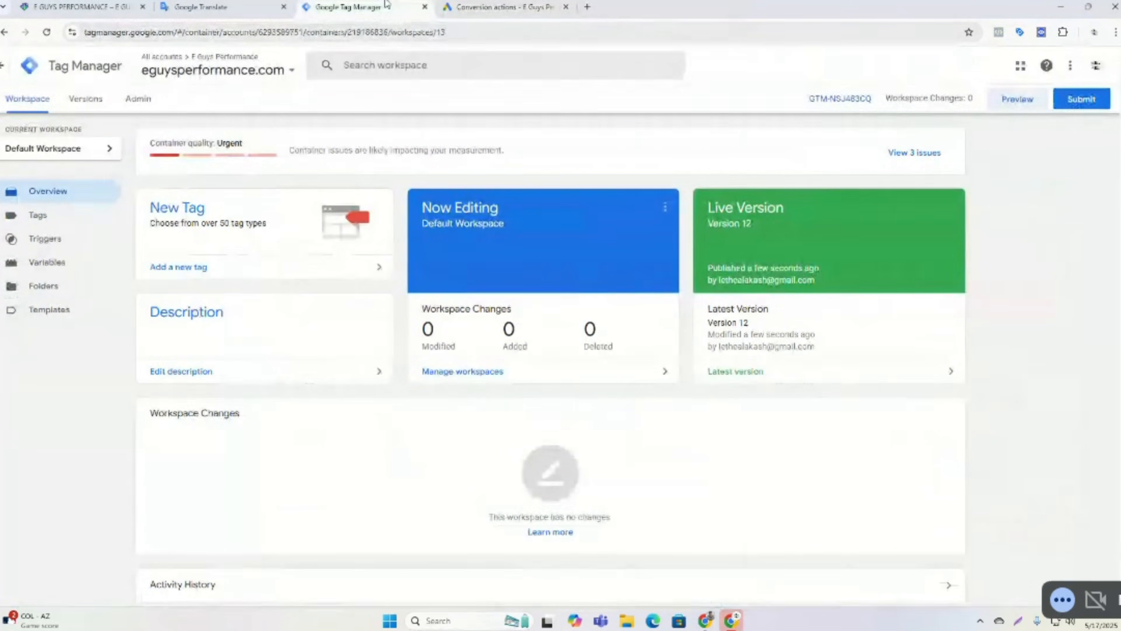
left_click(1027, 105)
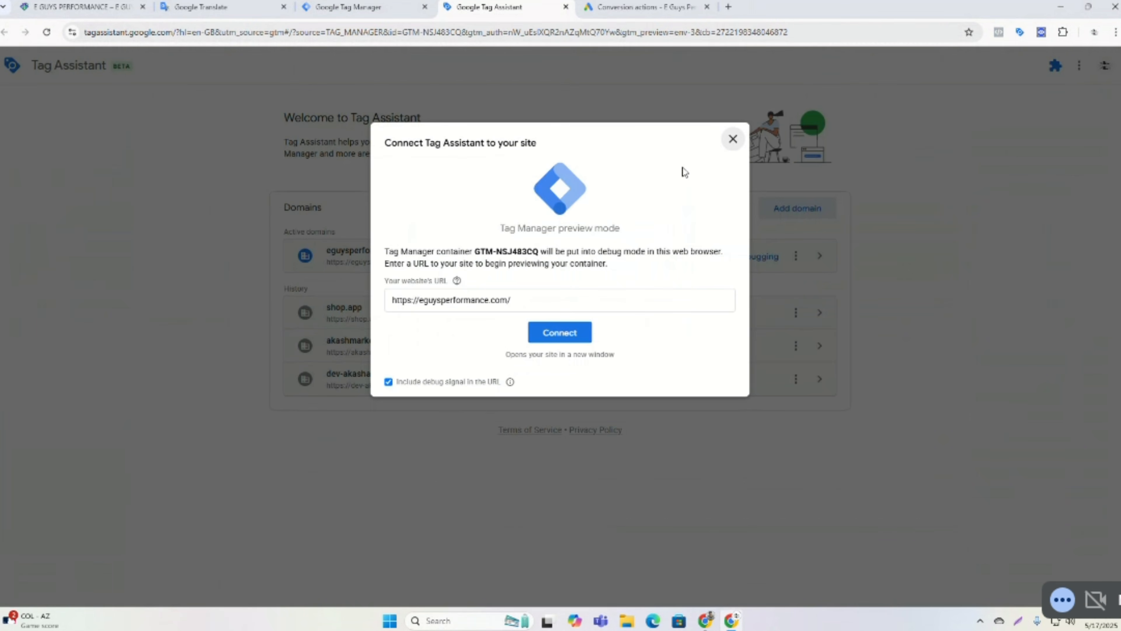
left_click(733, 141)
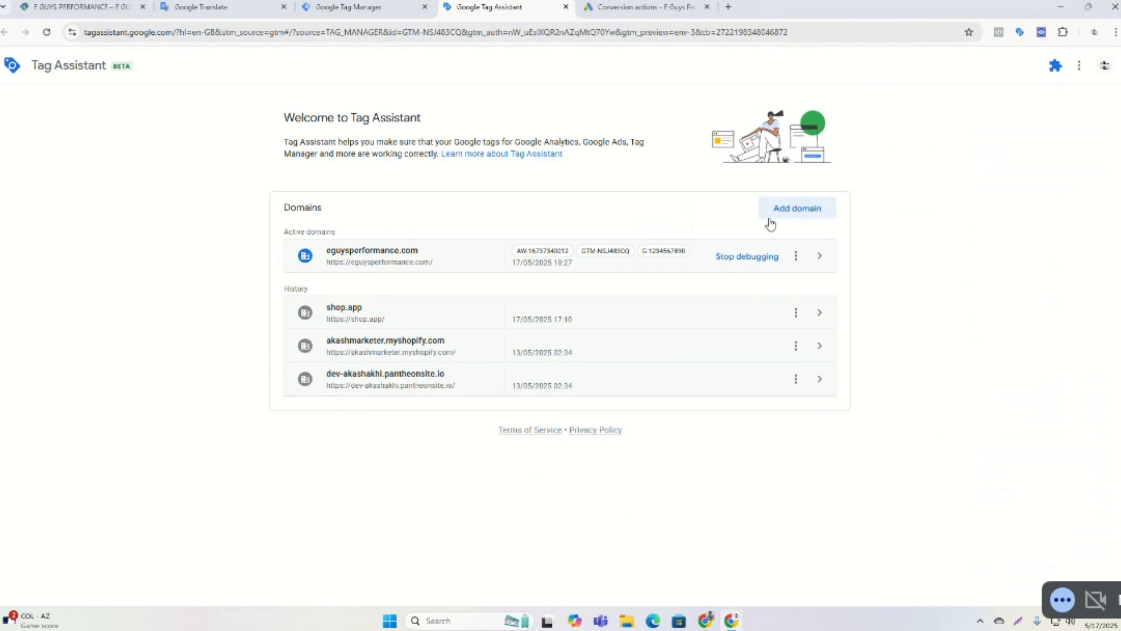
left_click(817, 267)
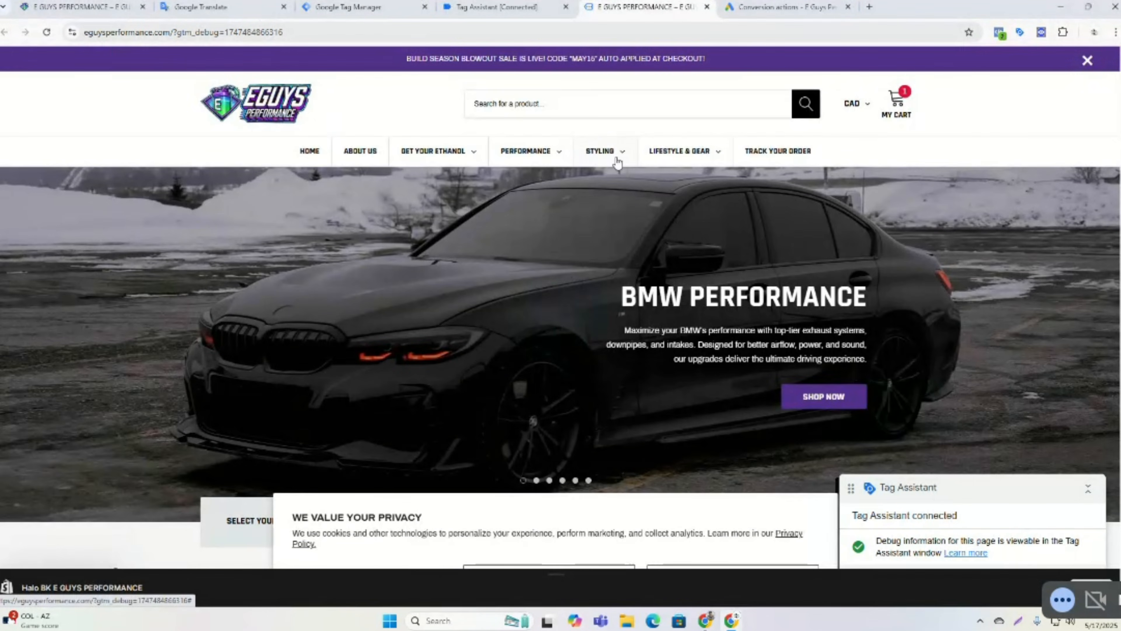
Open Styling > BMW > Shop All and select the BMW 2 Series F22 Carbon Fiber Rear Diffuser with Rainlight.
mouse_move(617, 163)
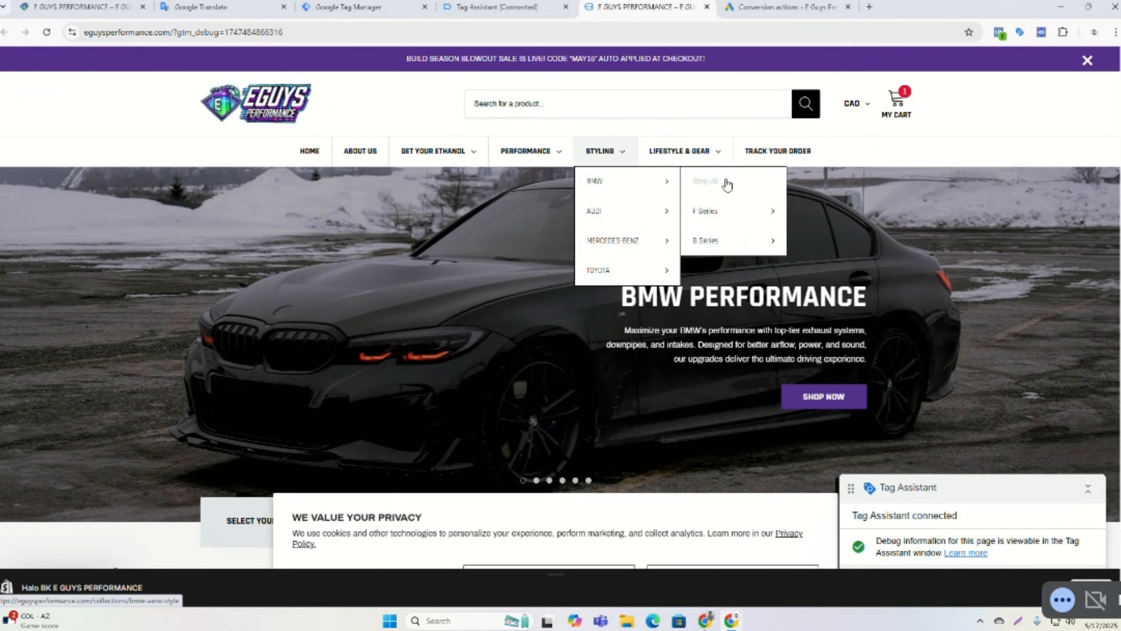
left_click(725, 180)
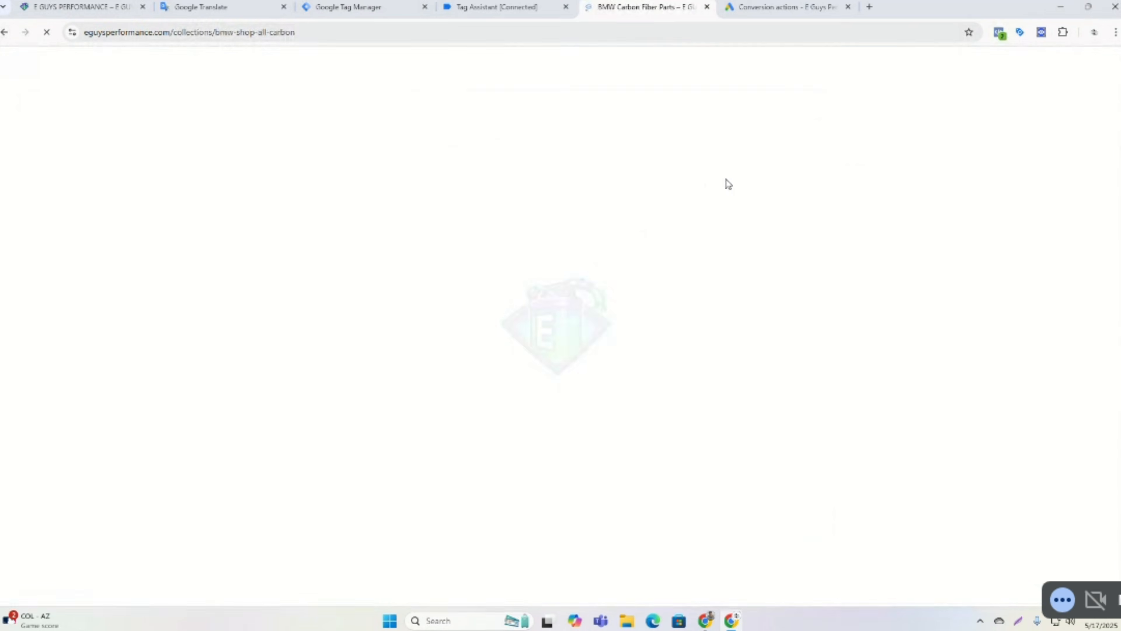
scroll(722, 189, "down", 3)
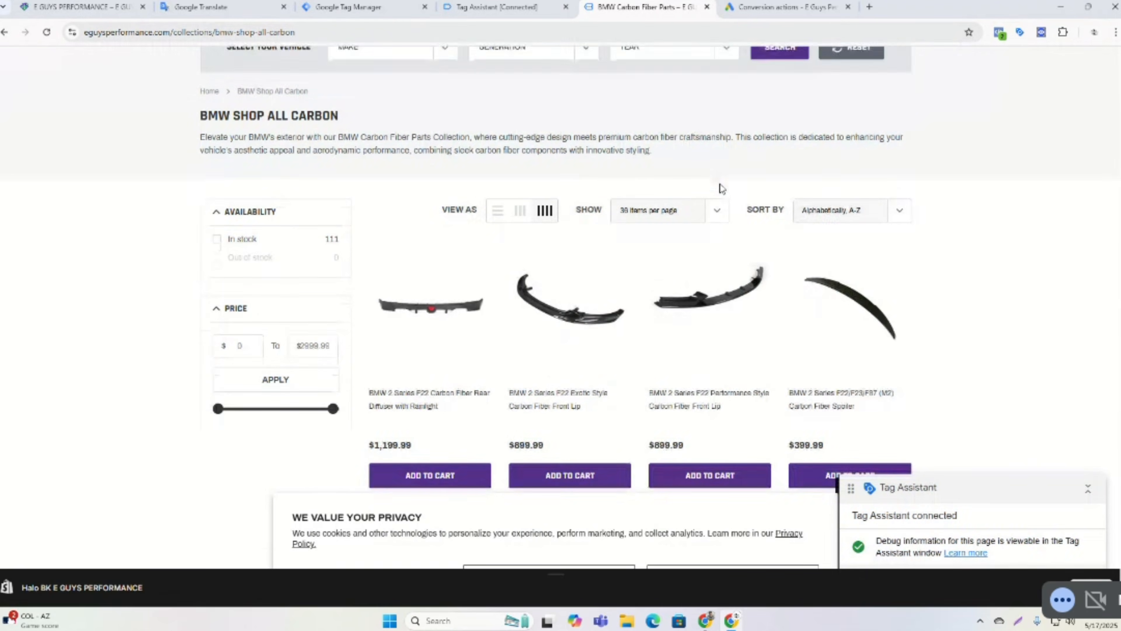
left_click(419, 300)
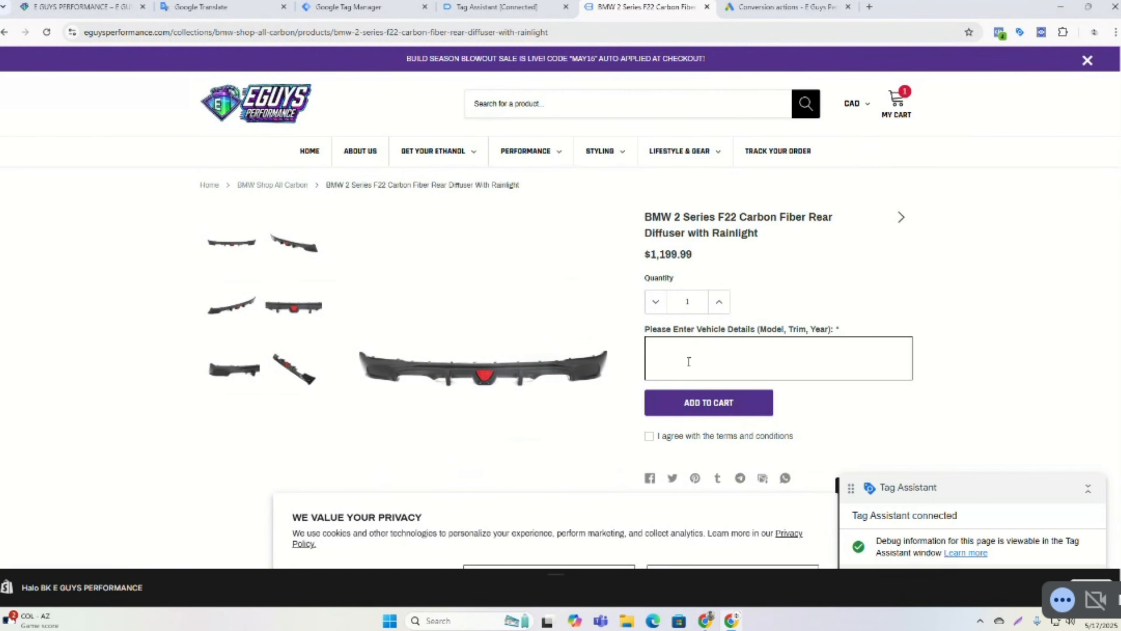
Enter F22 as the vehicle details, add the diffuser to the cart, and go to the cart.
left_click(688, 359)
type("F22")
left_click(677, 401)
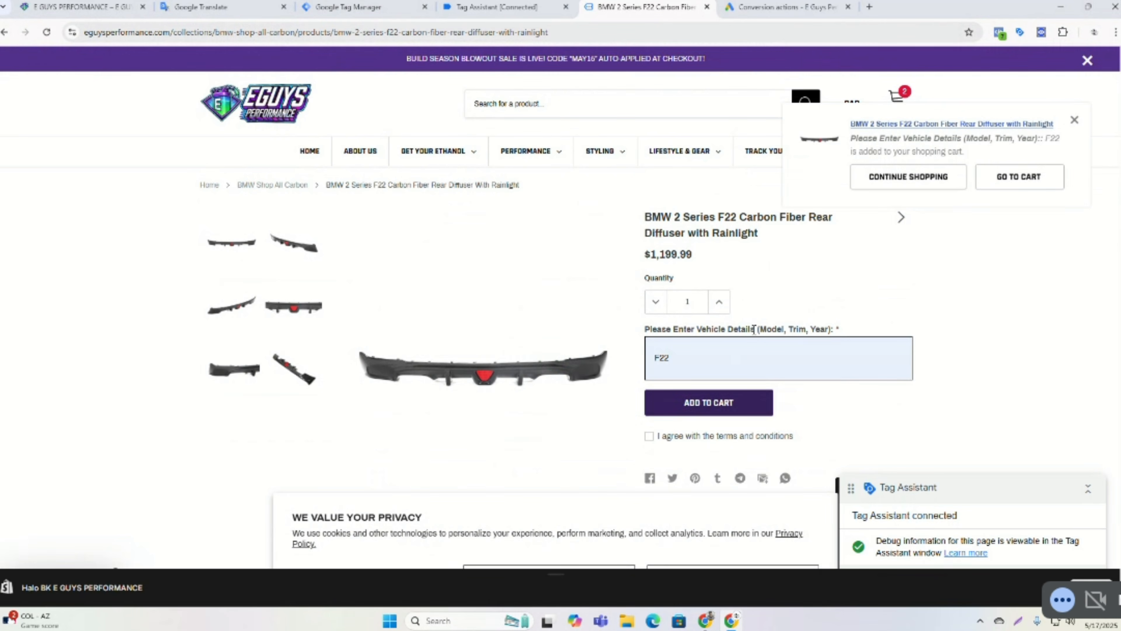
left_click(1028, 193)
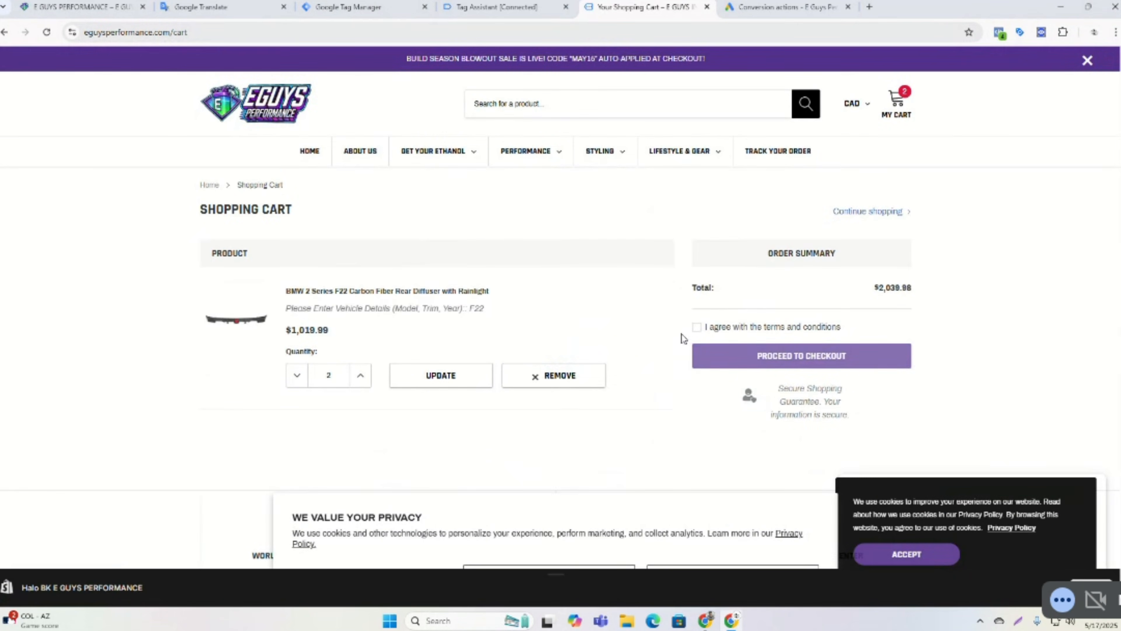
Agree to the terms and conditions and proceed to checkout.
left_click(697, 327)
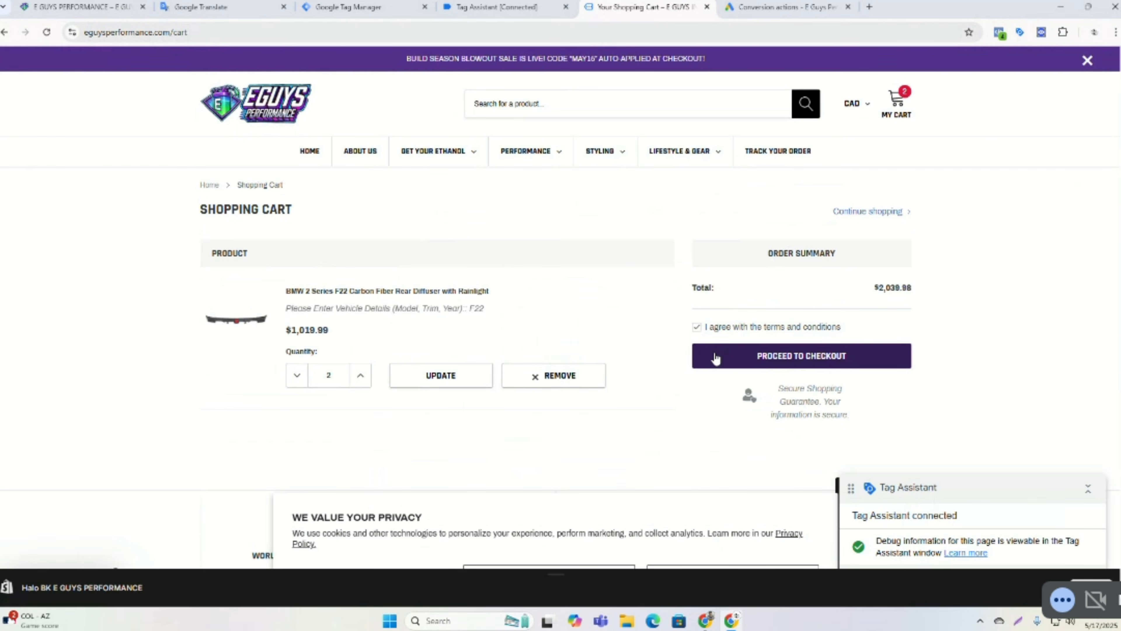
left_click(715, 356)
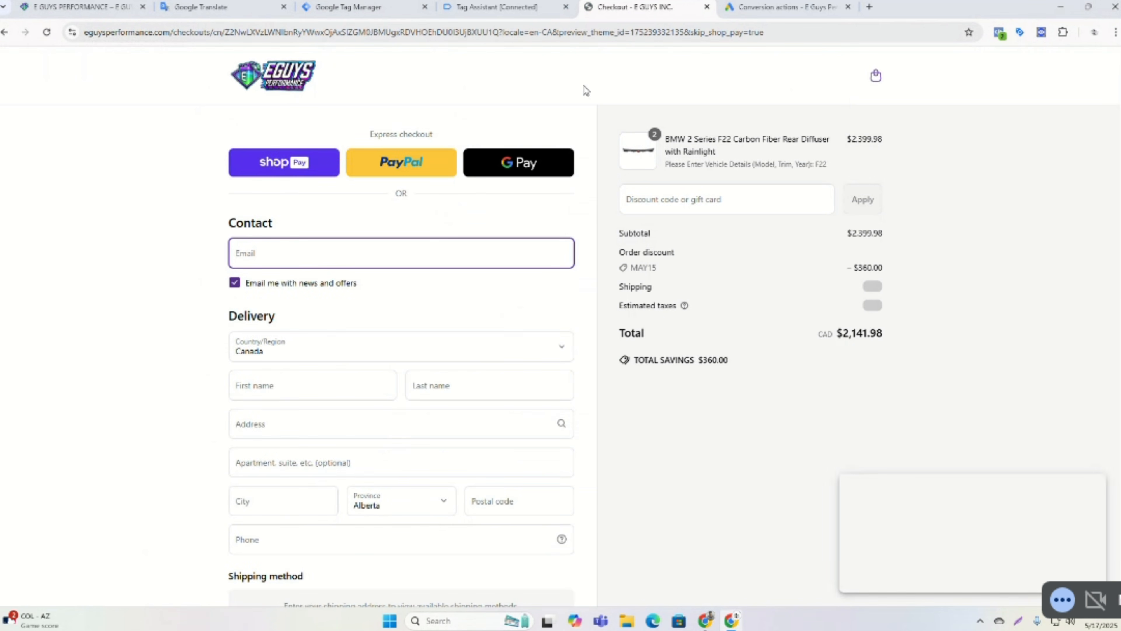
Review the tags fired in Tag Assistant, then return to the checkout page.
left_click(483, 5)
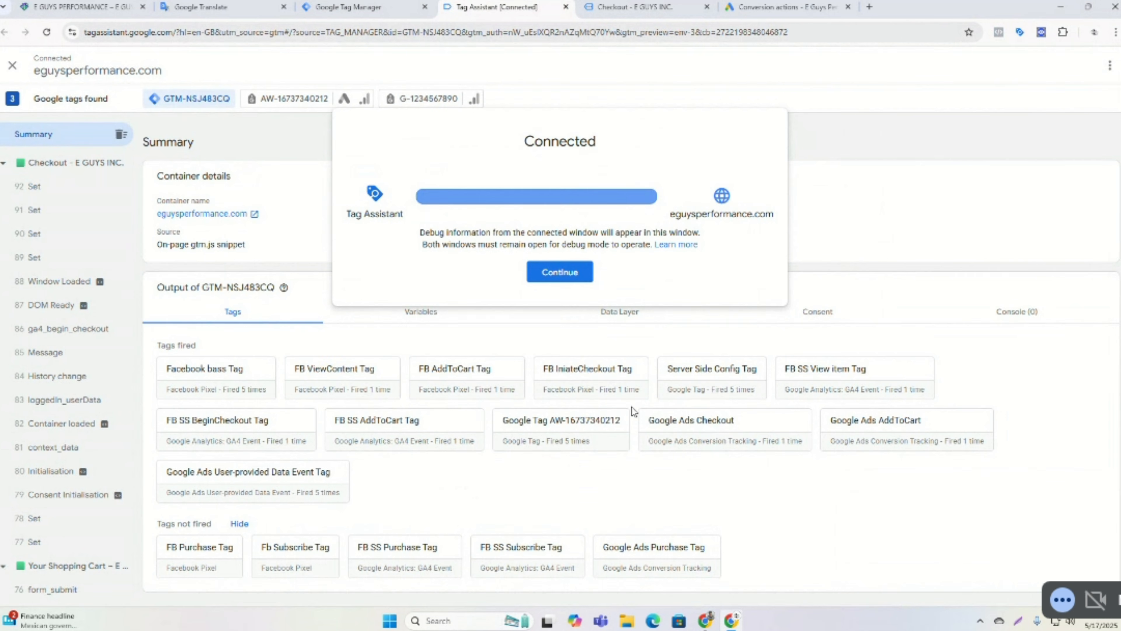
left_click(640, 7)
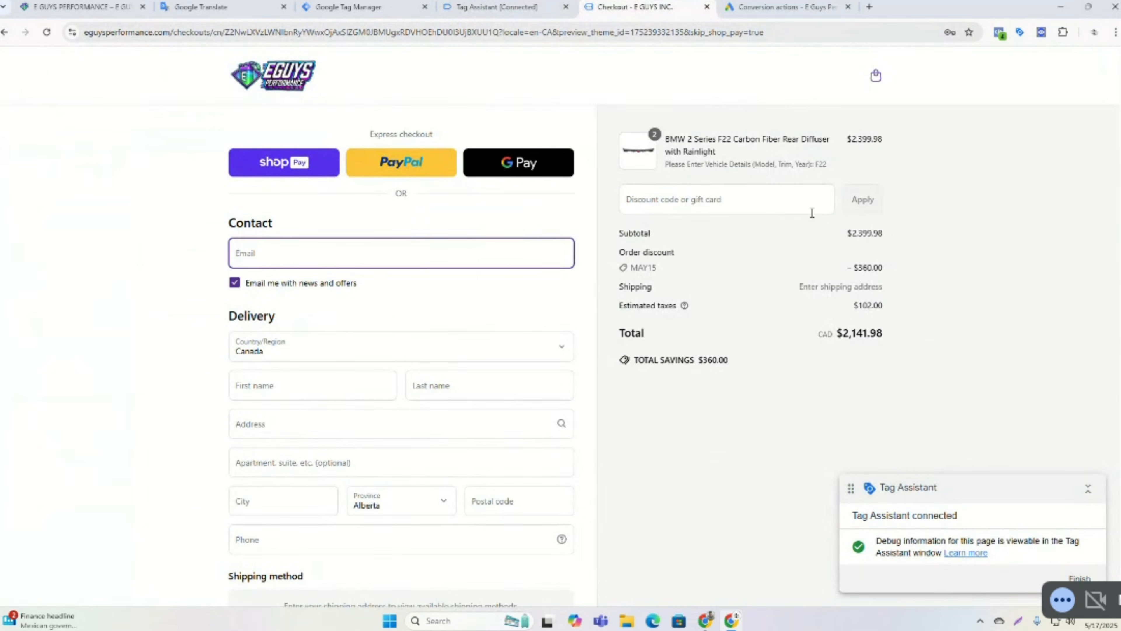
Copy the PREPAIDORDER coupon from Google Translate and apply it as the checkout discount code.
left_click(736, 199)
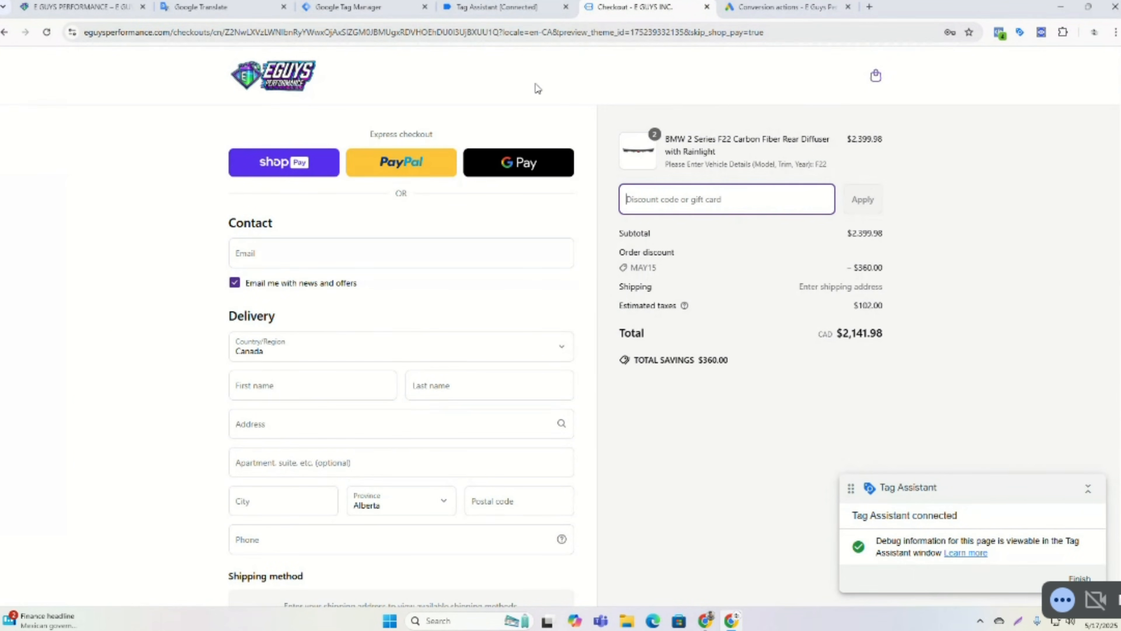
left_click(235, 3)
left_click_drag(364, 169, 469, 169)
right_click(463, 170)
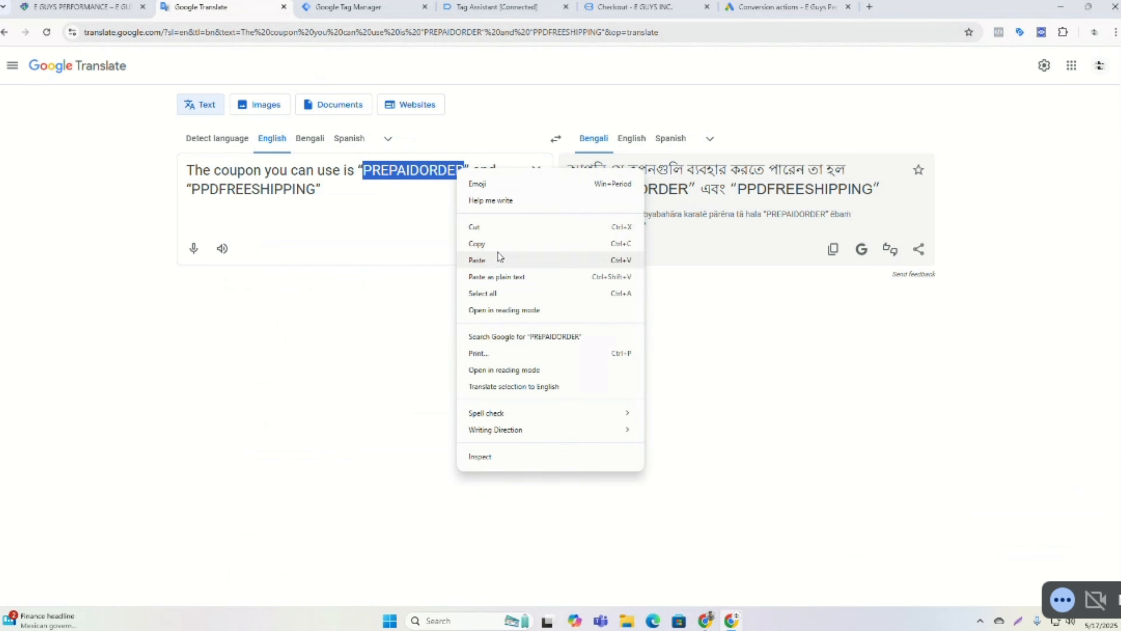
left_click(496, 240)
left_click(672, 4)
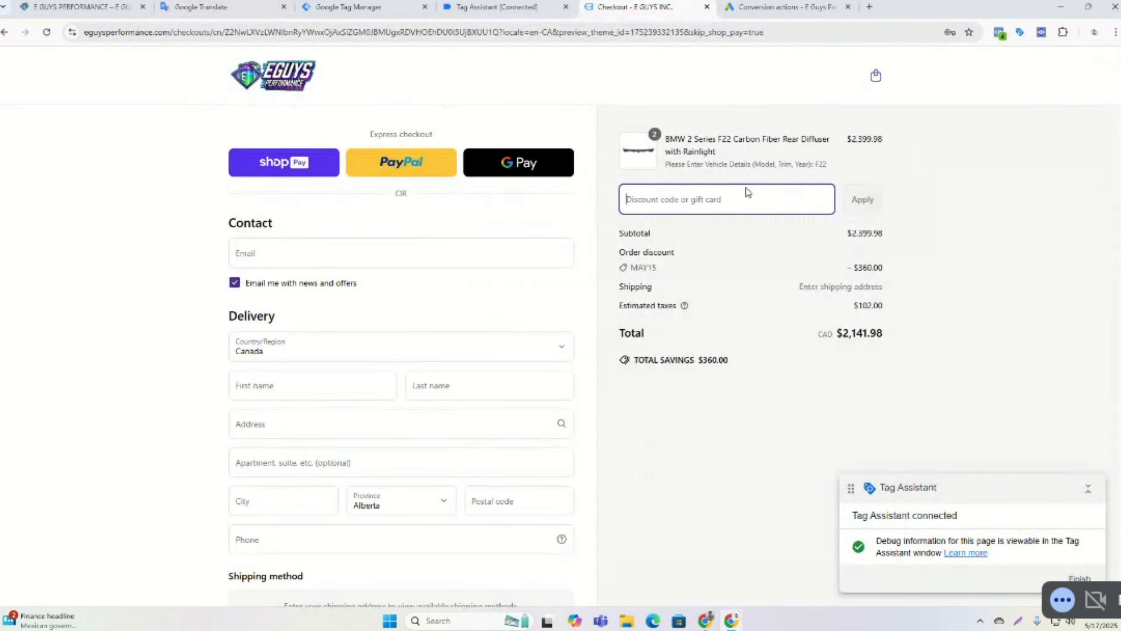
right_click(745, 204)
left_click(761, 323)
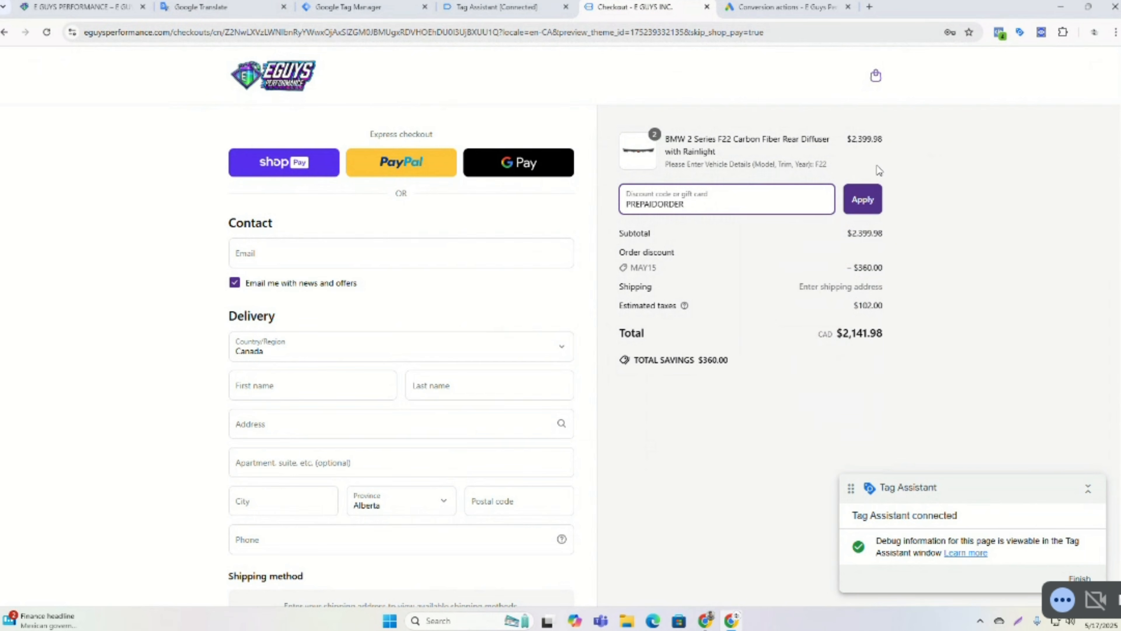
left_click(862, 199)
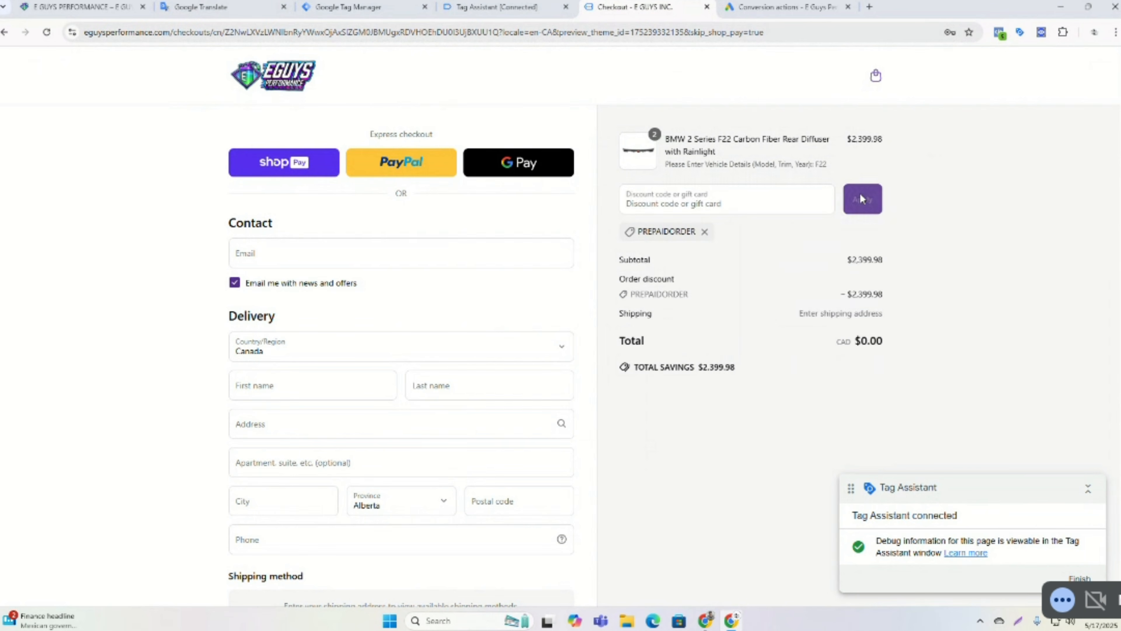
Fill in the contact email and delivery details using the browser's saved autofill entry.
scroll(500, 332, "down", 1)
scroll(500, 331, "down", 1)
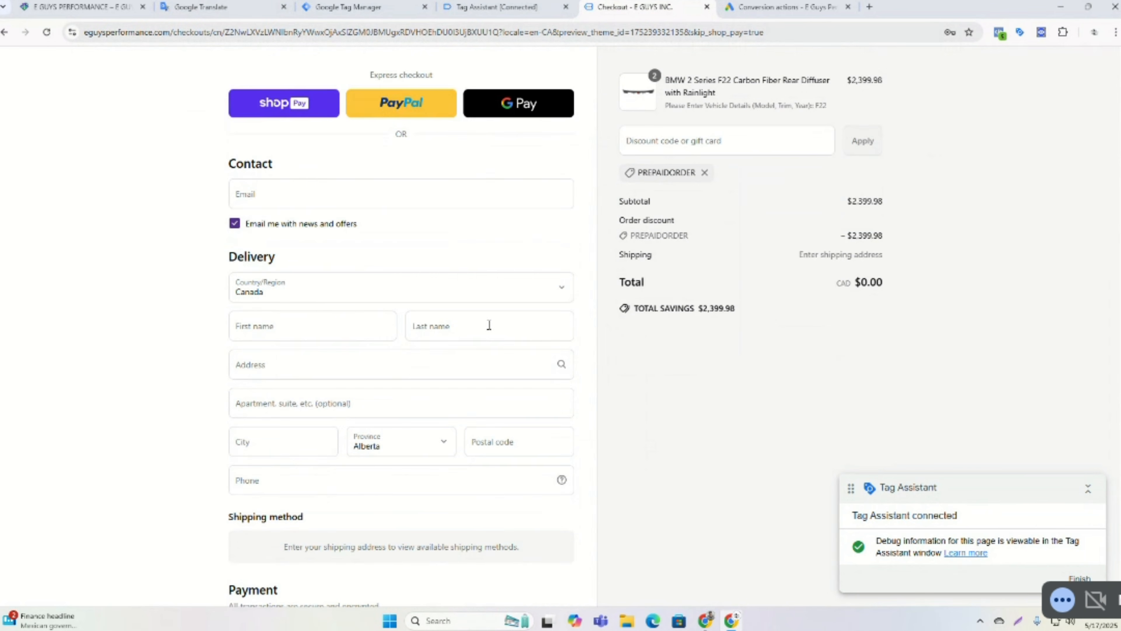
left_click(298, 194)
left_click(309, 229)
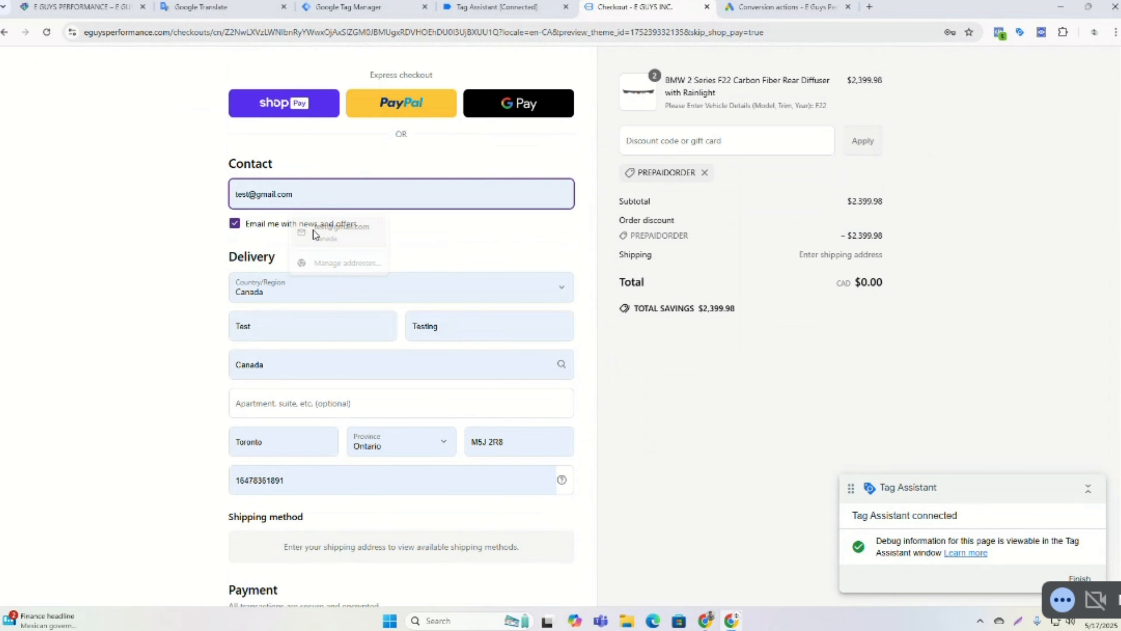
Complete the free test order at checkout.
scroll(576, 310, "down", 5)
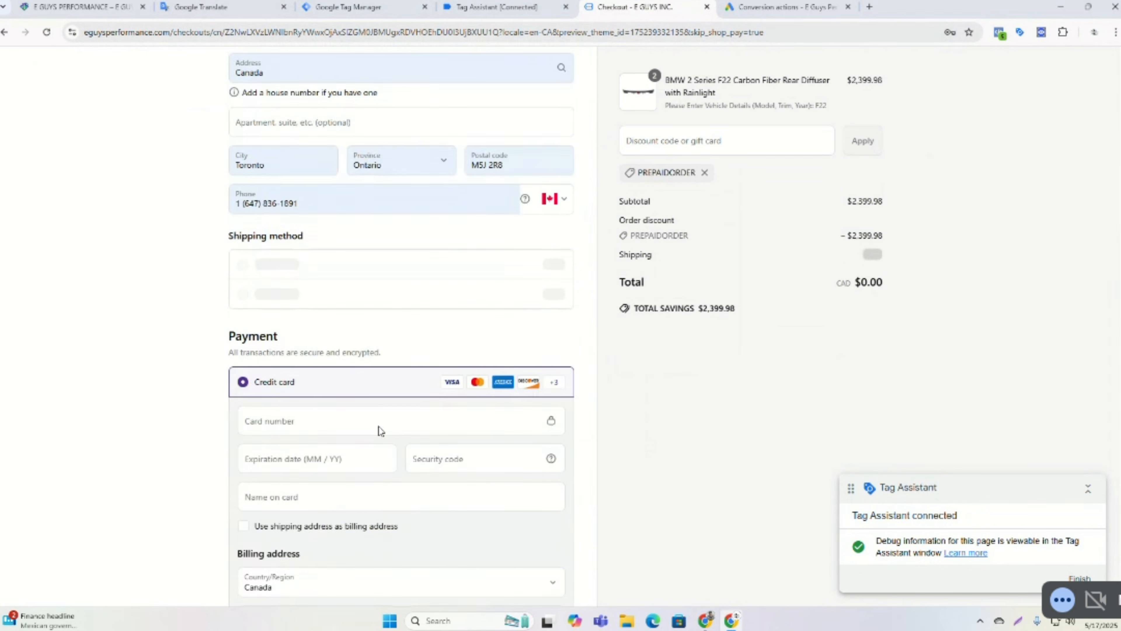
left_click(243, 434)
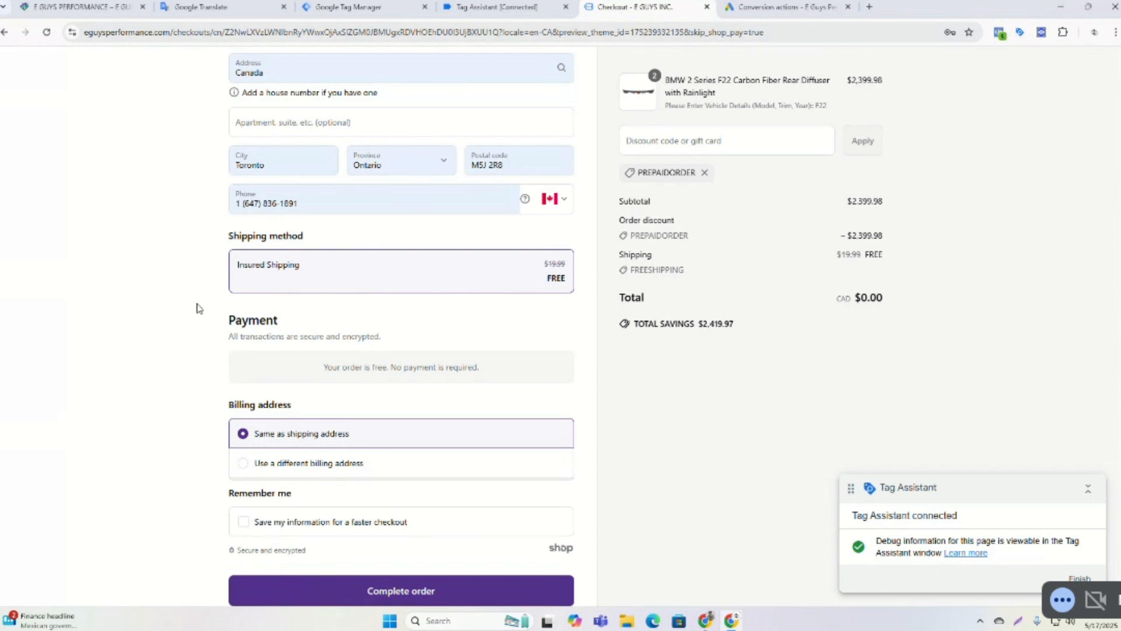
scroll(195, 305, "down", 1)
scroll(247, 388, "down", 1)
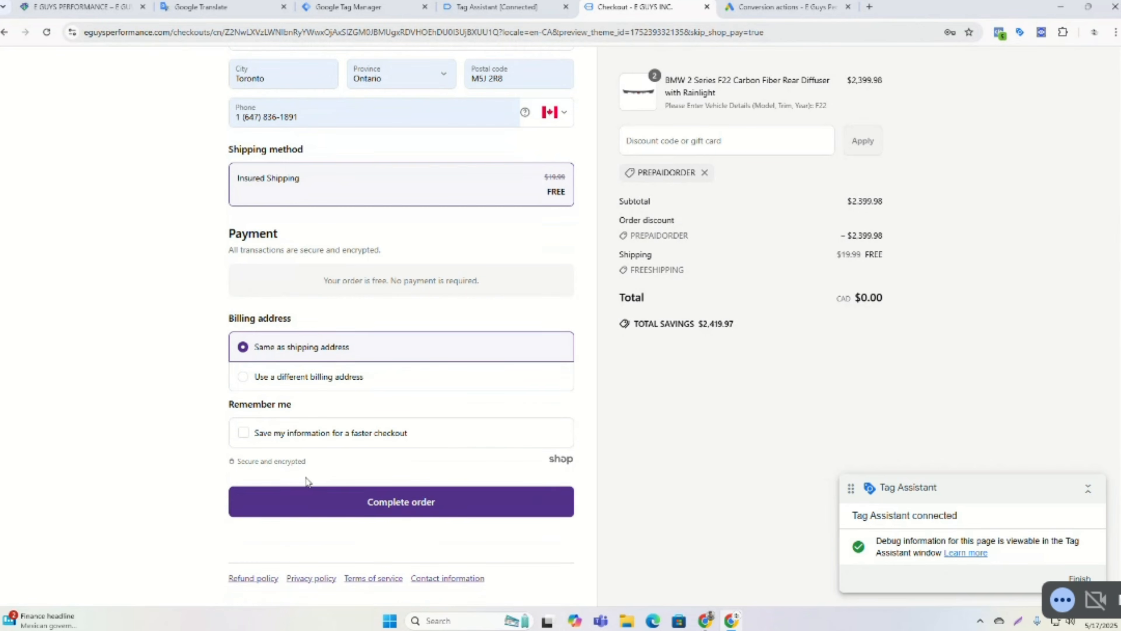
left_click(398, 501)
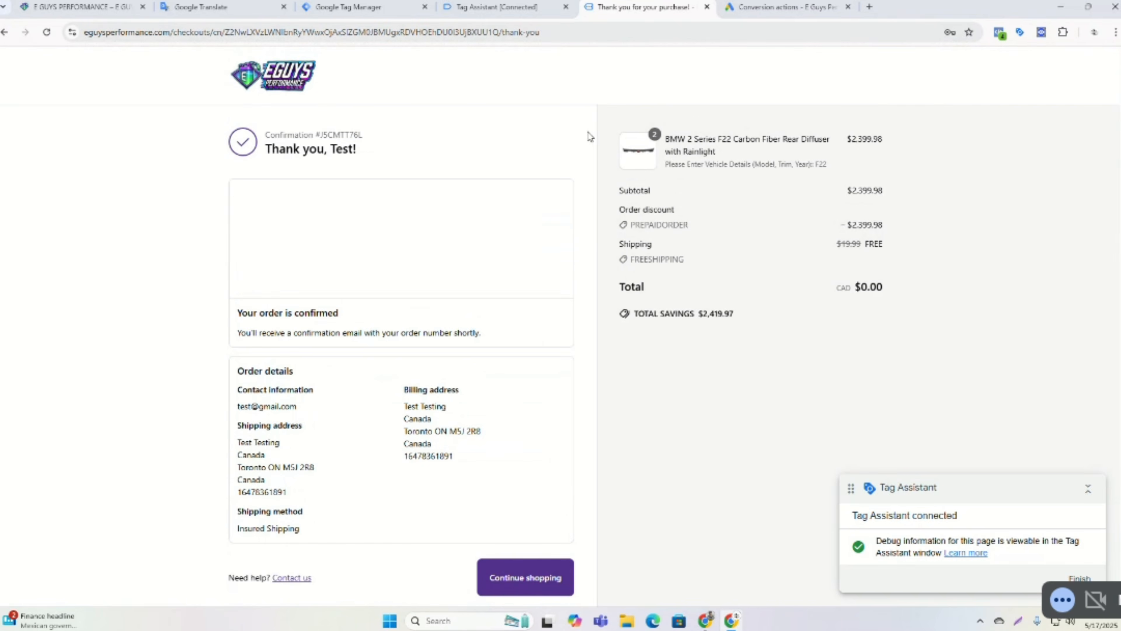
Review the fired tags in Tag Assistant and reload the Google Ads conversions summary.
left_click(518, 7)
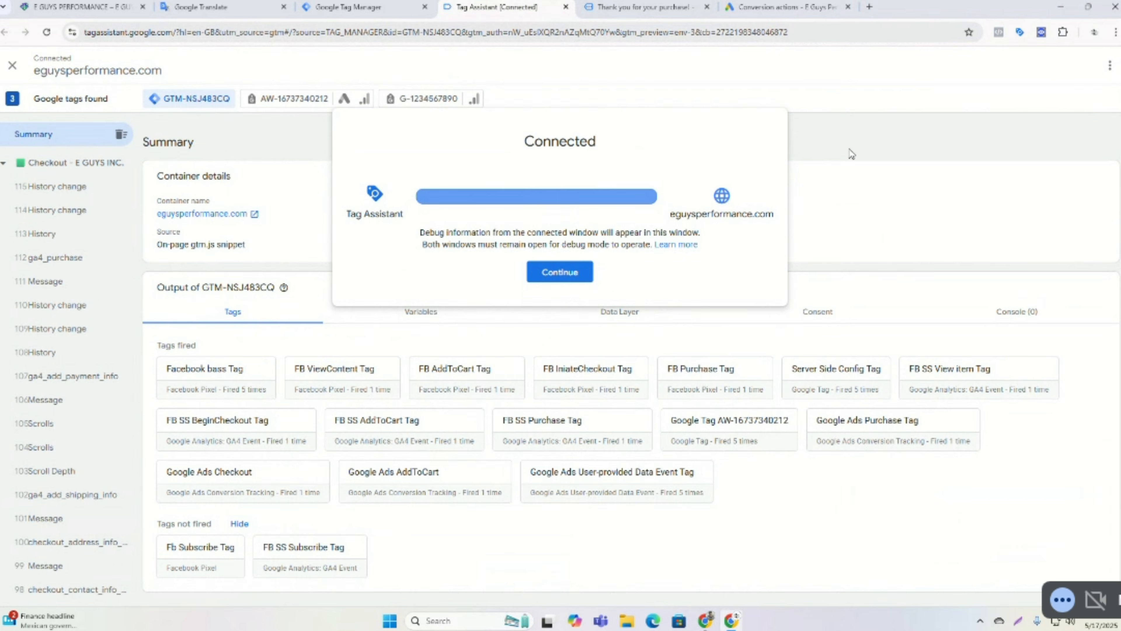
left_click(765, 4)
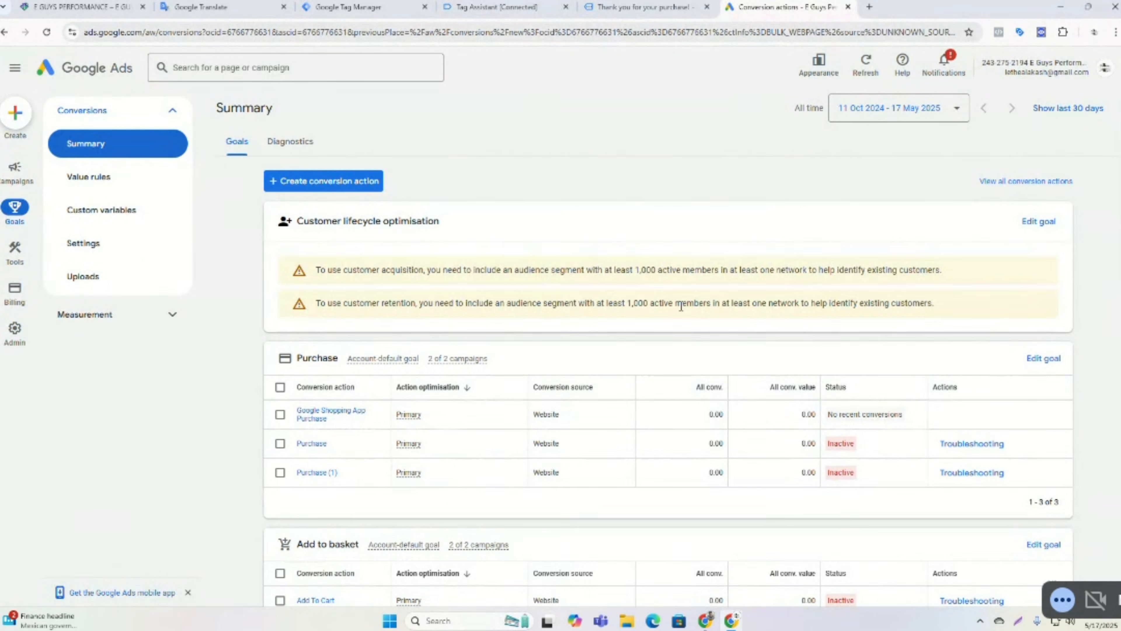
left_click(45, 32)
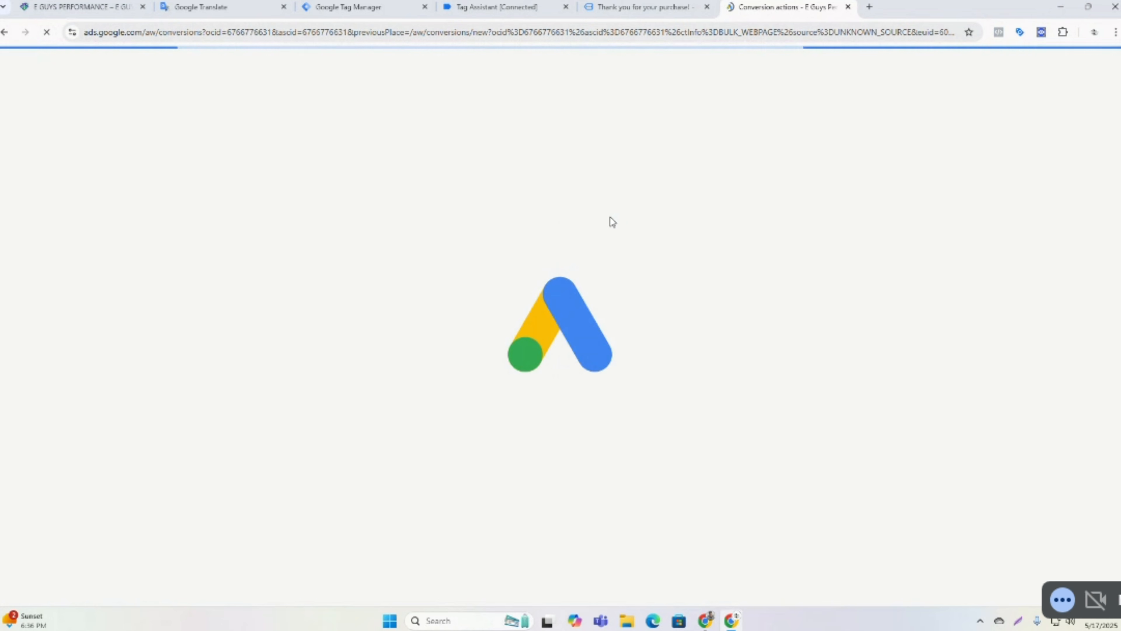
On the thank-you page, open DataLayer Checker Plus and inspect the ga4_purchase event data.
left_click(644, 7)
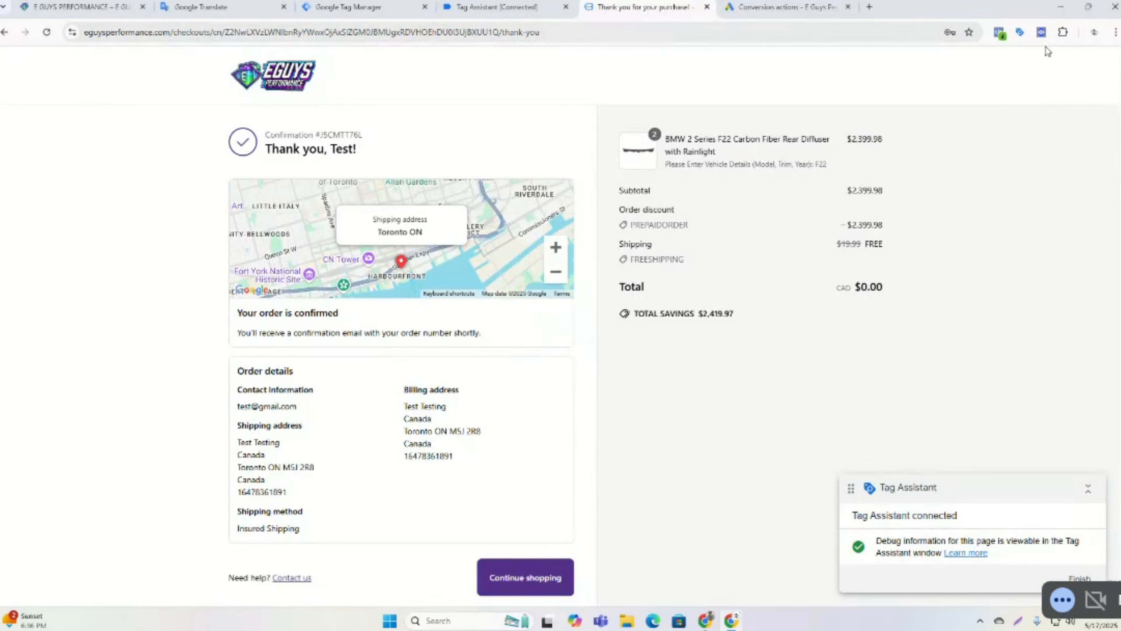
left_click(1042, 33)
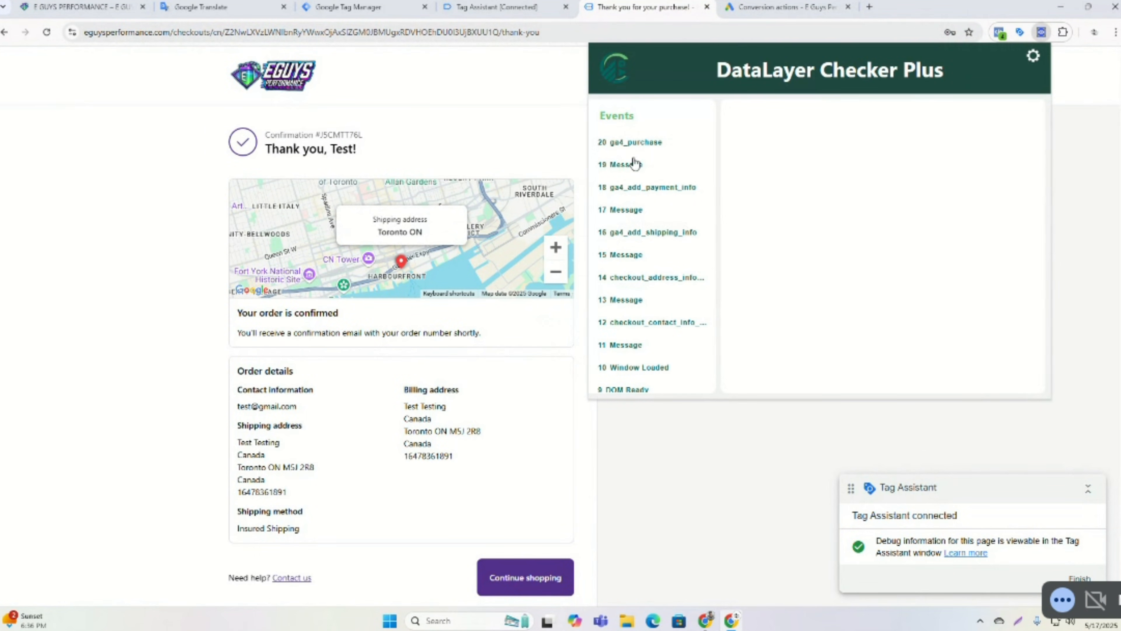
left_click(638, 144)
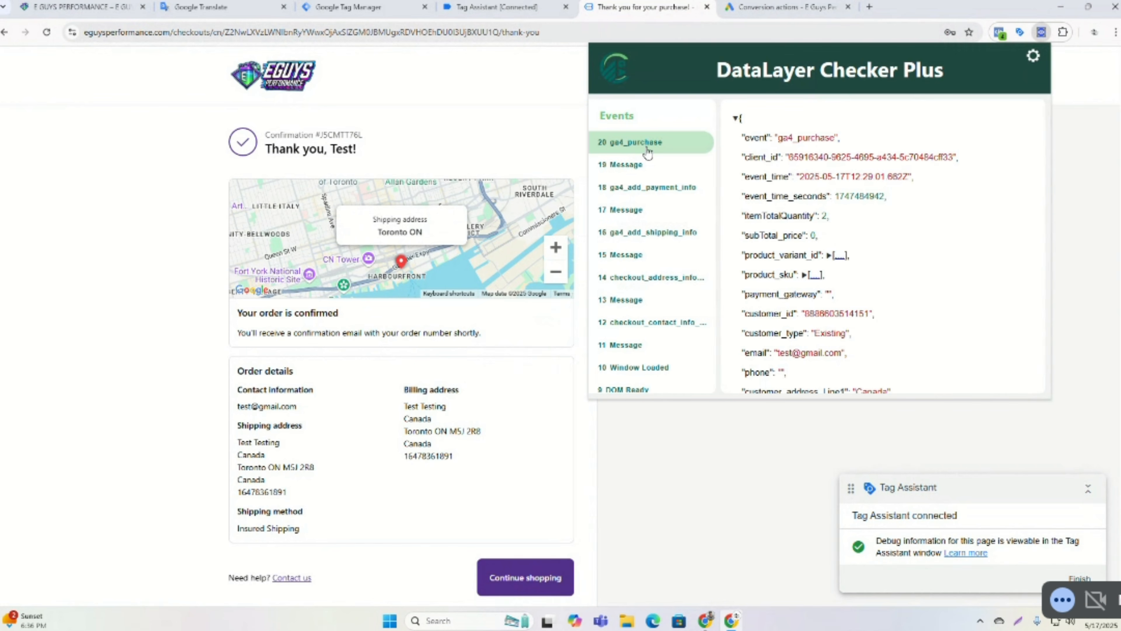
scroll(865, 228, "down", 2)
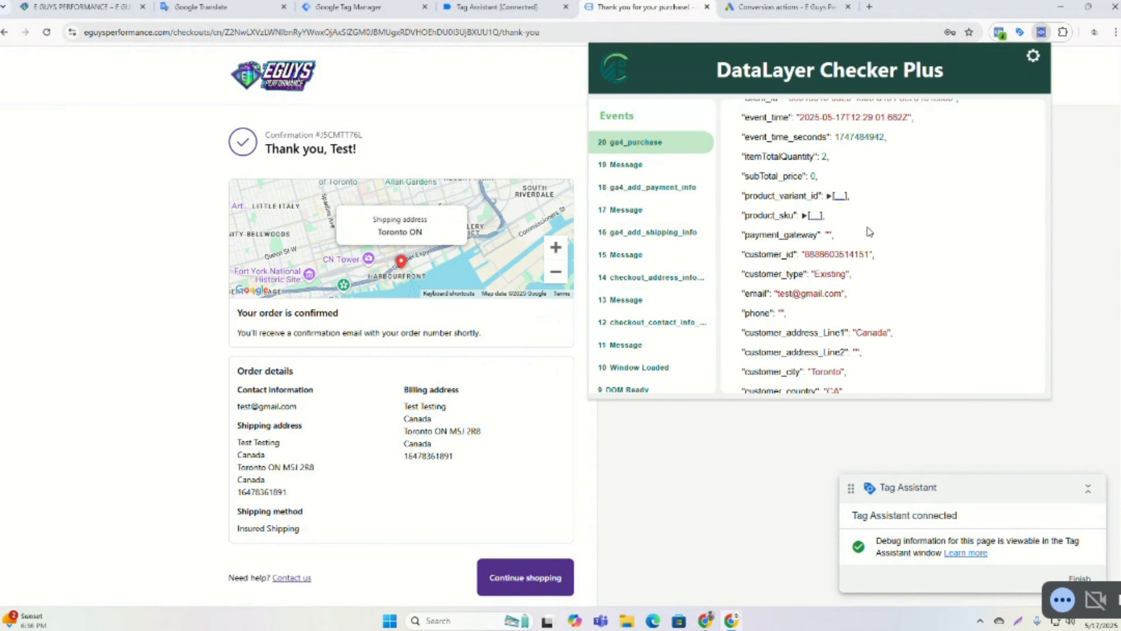
Copy the customer_address_Line1 key from the ga4_purchase event data in DataLayer Checker Plus.
scroll(863, 228, "down", 1)
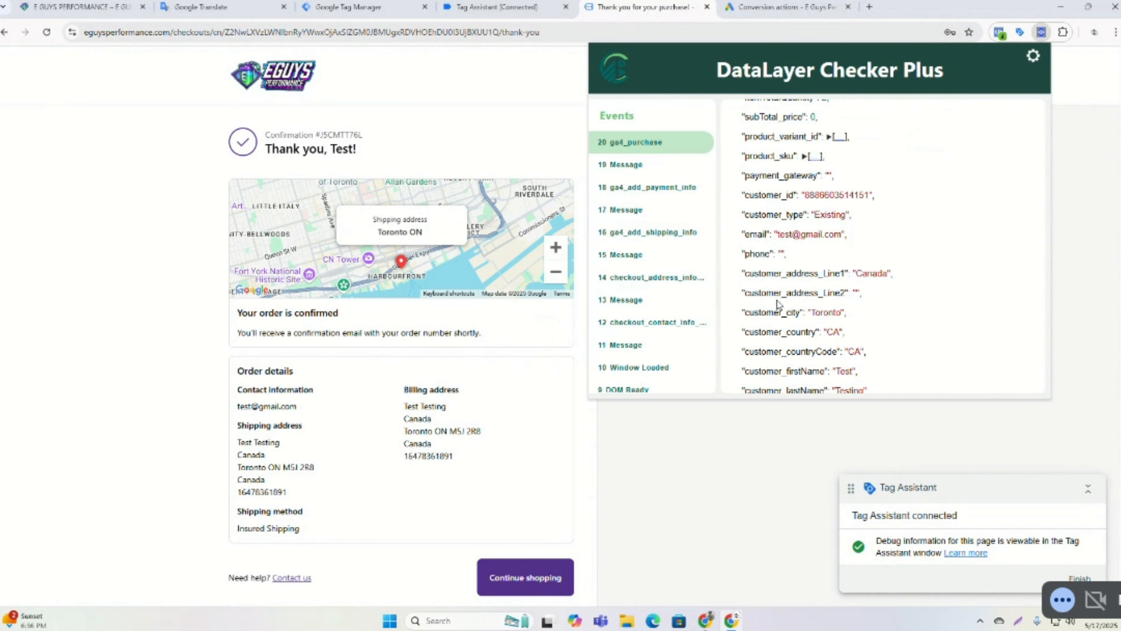
left_click_drag(745, 274, 844, 283)
key("ctrl+c")
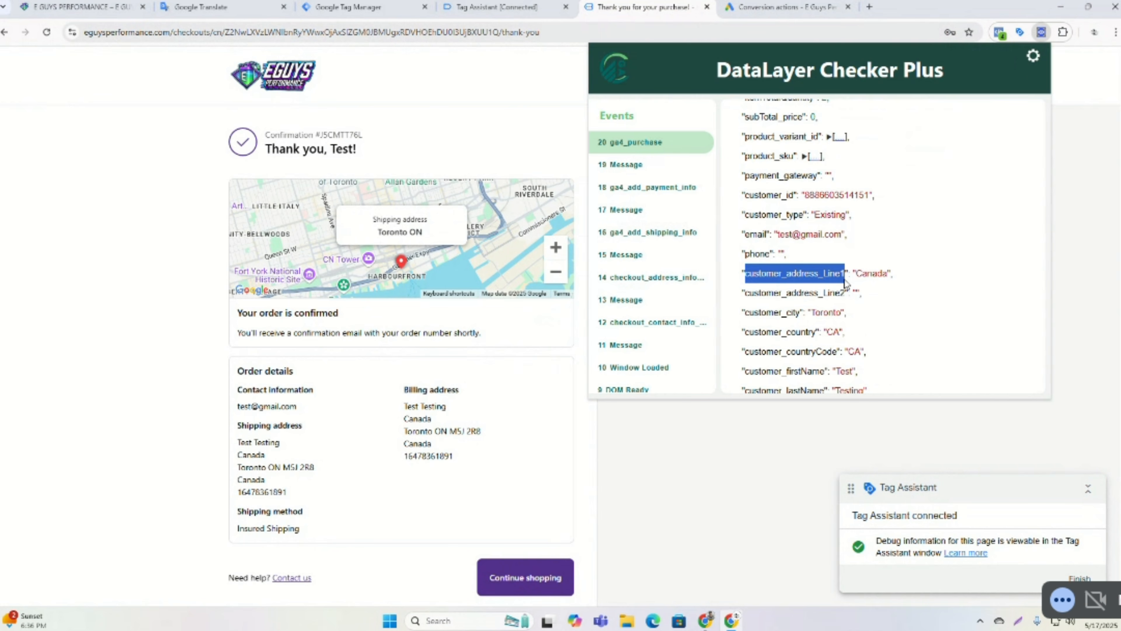
right_click(844, 282)
key("Escape")
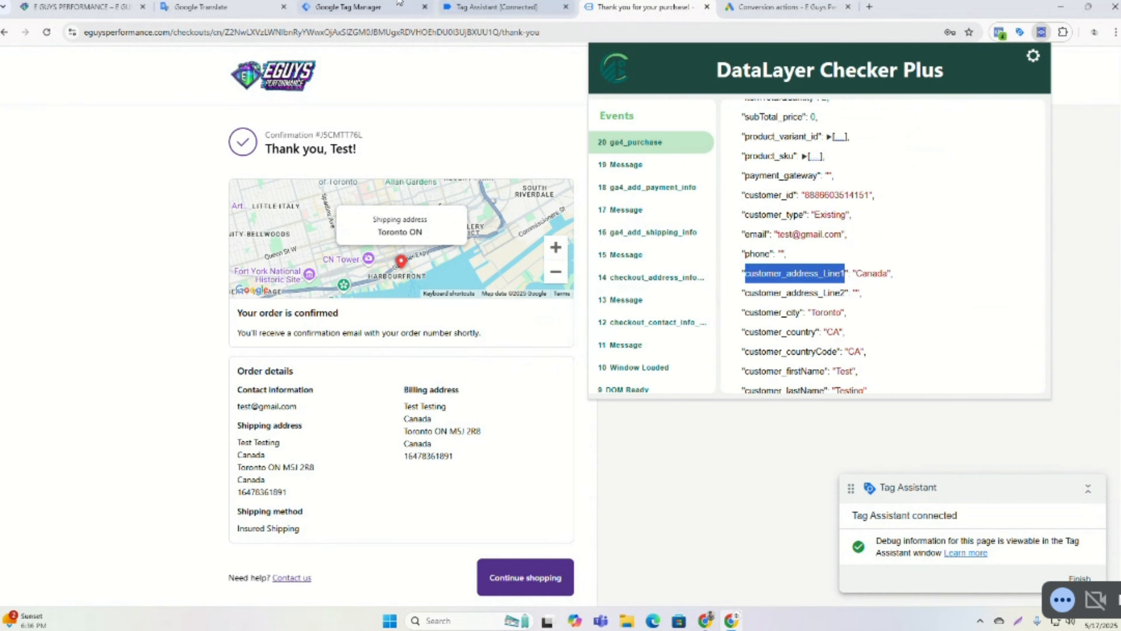
In Tag Manager, create a new Data Layer Variable and paste customer_address_Line1 as its variable name.
left_click(349, 6)
left_click(35, 267)
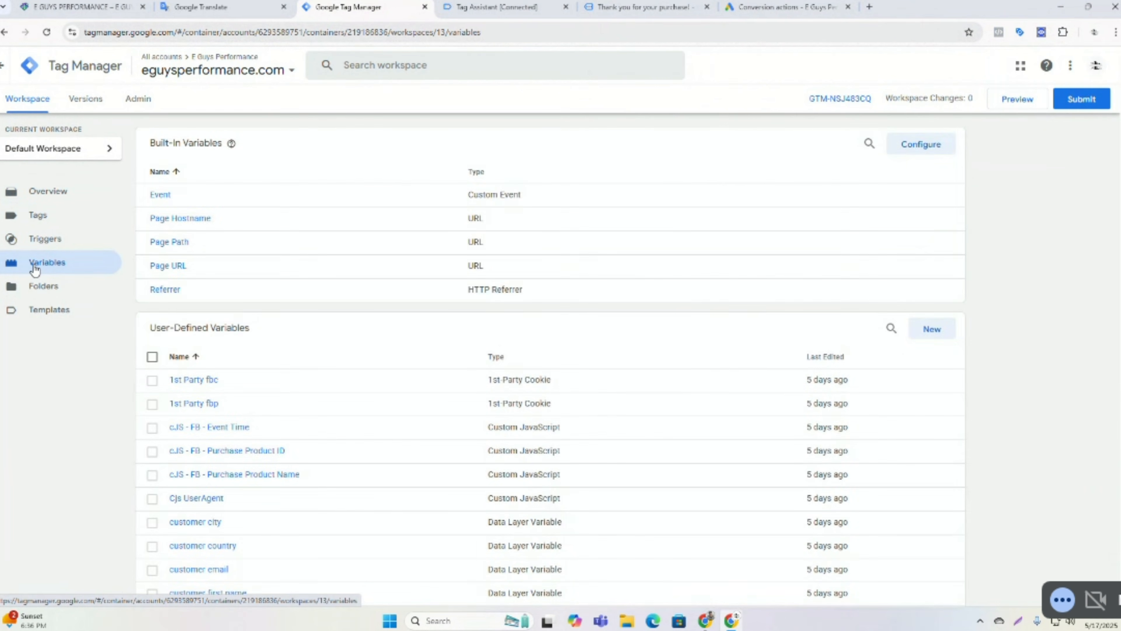
left_click(931, 331)
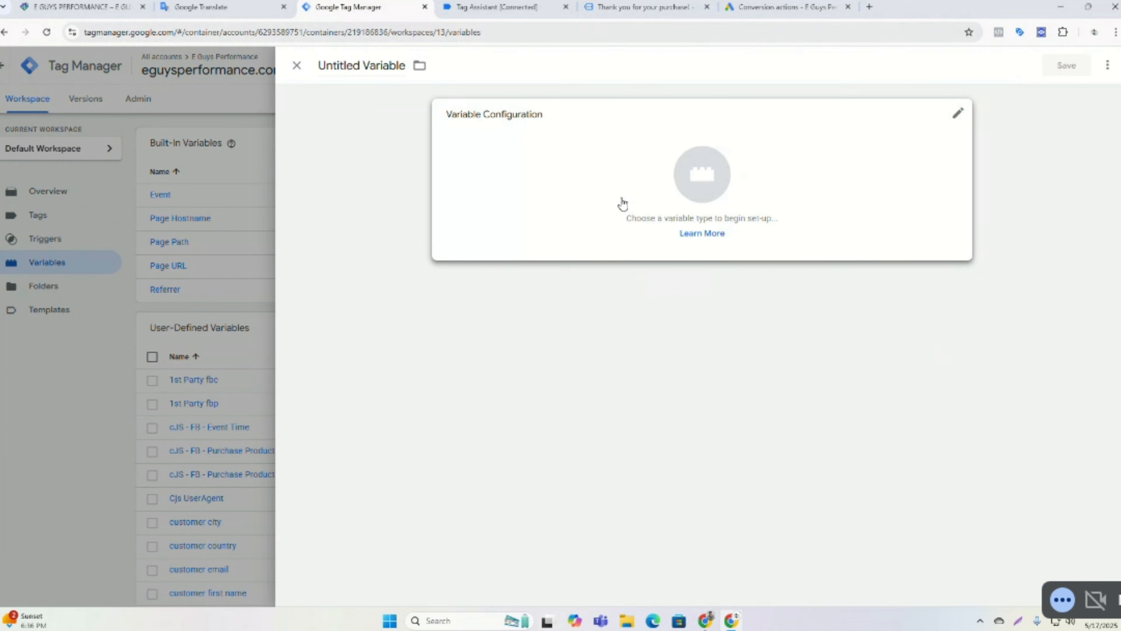
left_click(622, 204)
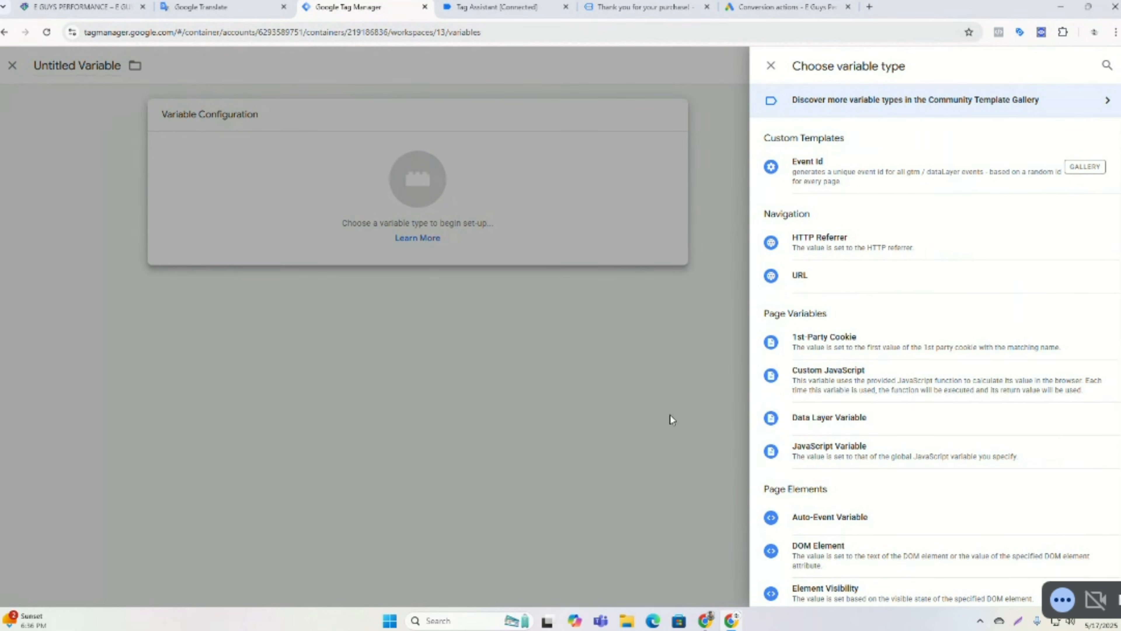
left_click(812, 419)
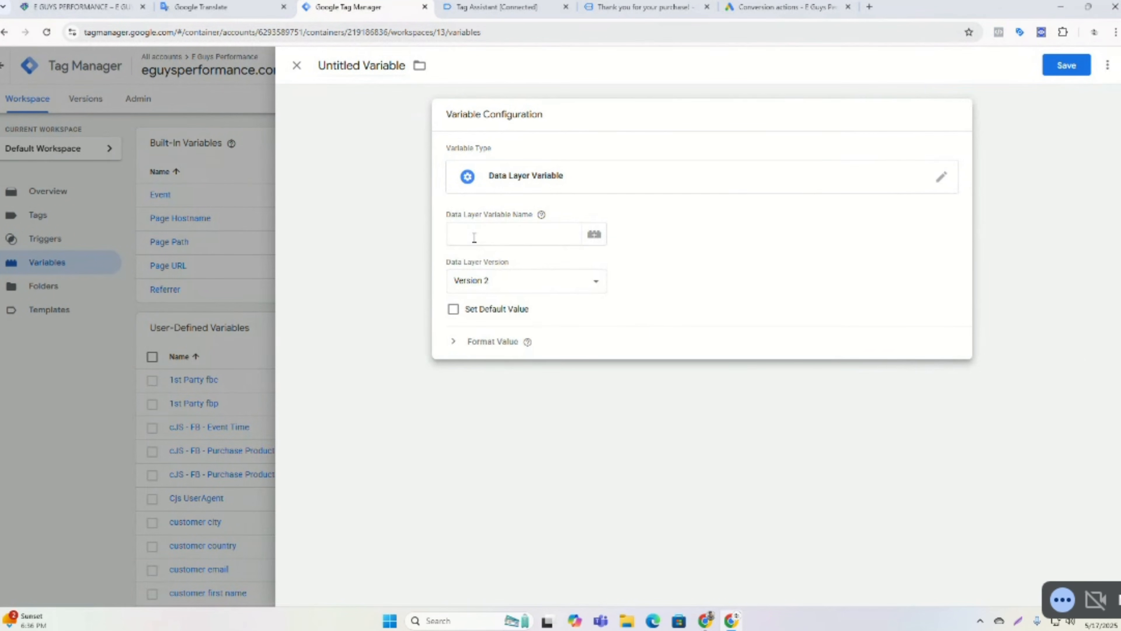
right_click(475, 237)
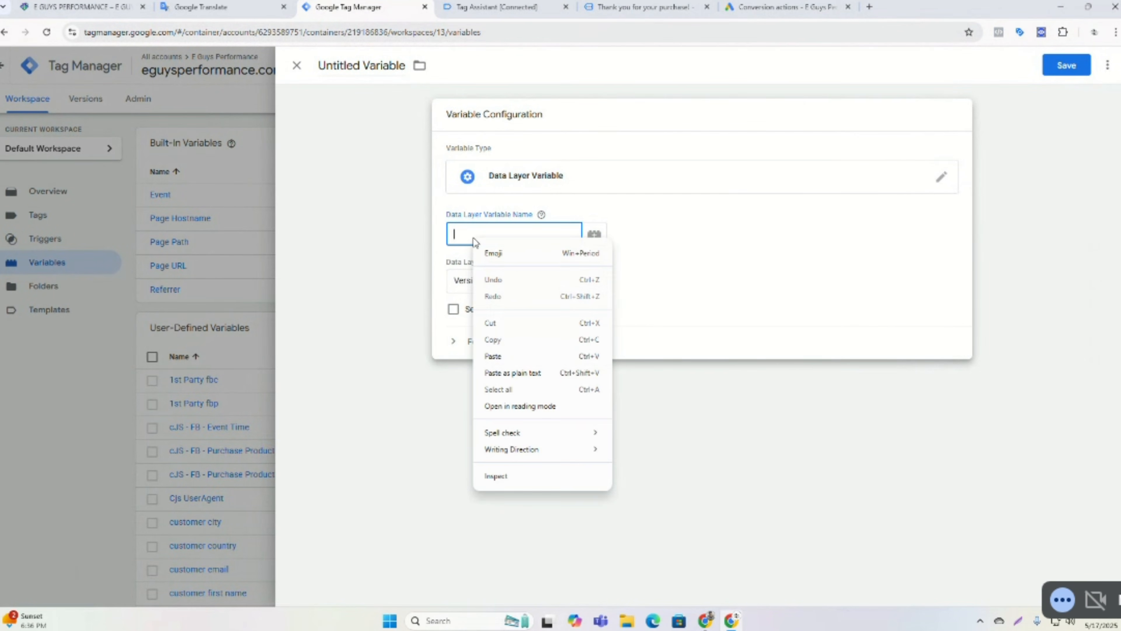
left_click(505, 355)
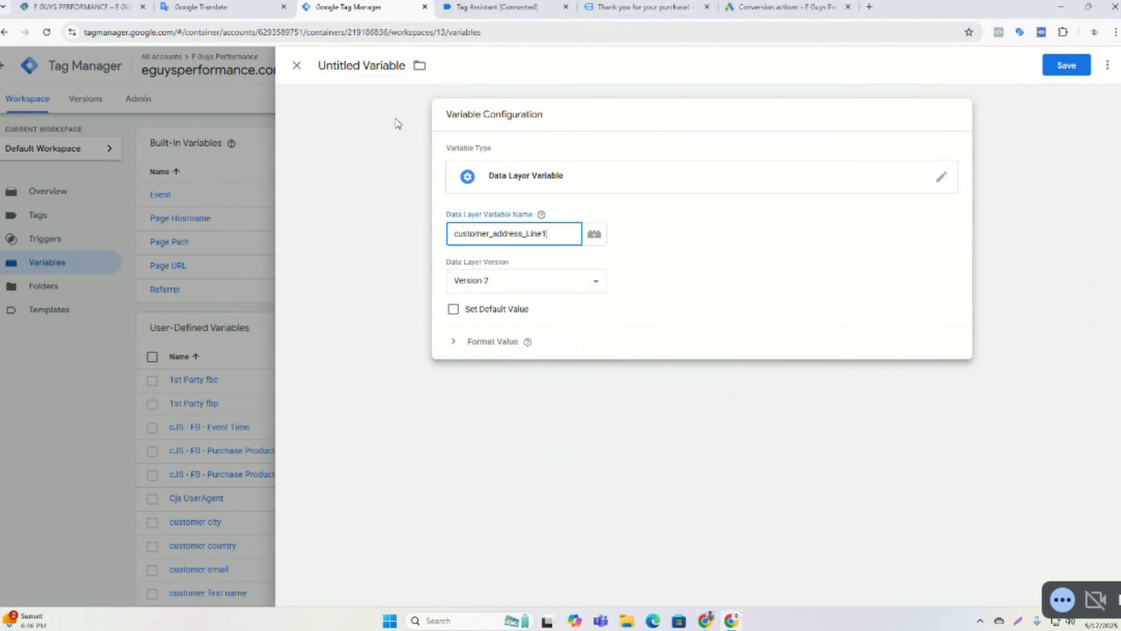
Name the variable dlv customer address_Line1 and save it.
triple_click(367, 66)
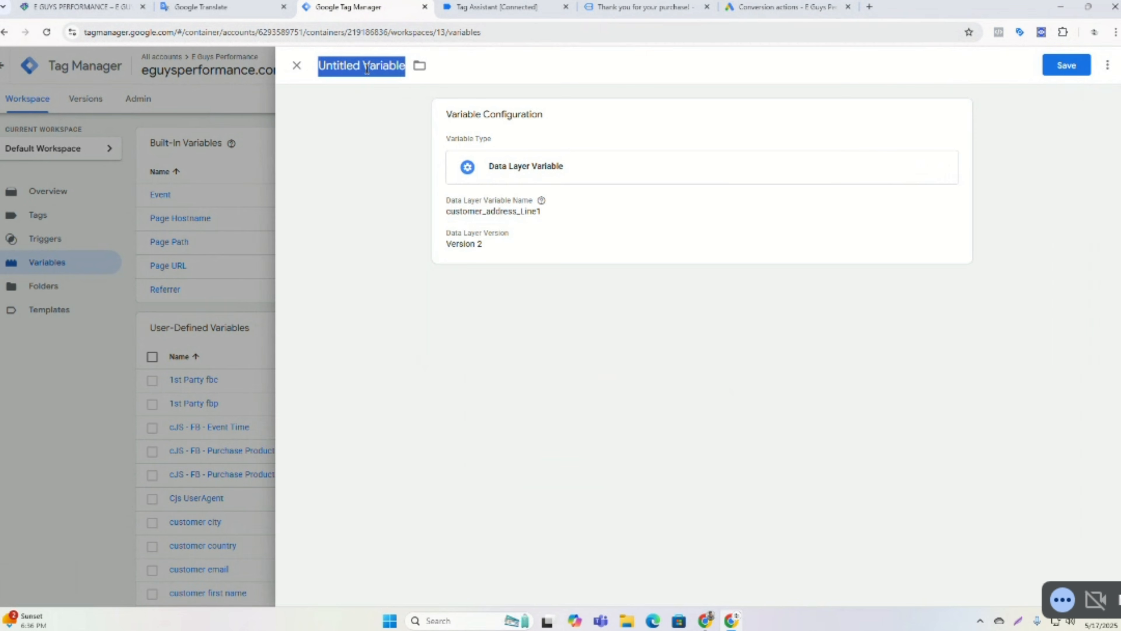
type("d")
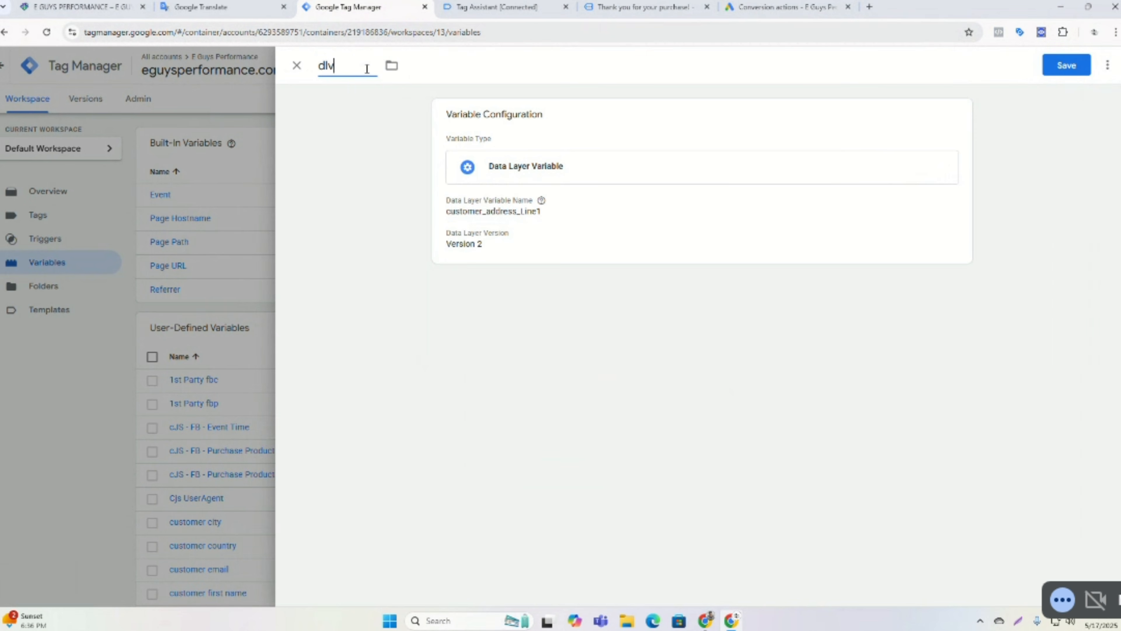
type("lv cus")
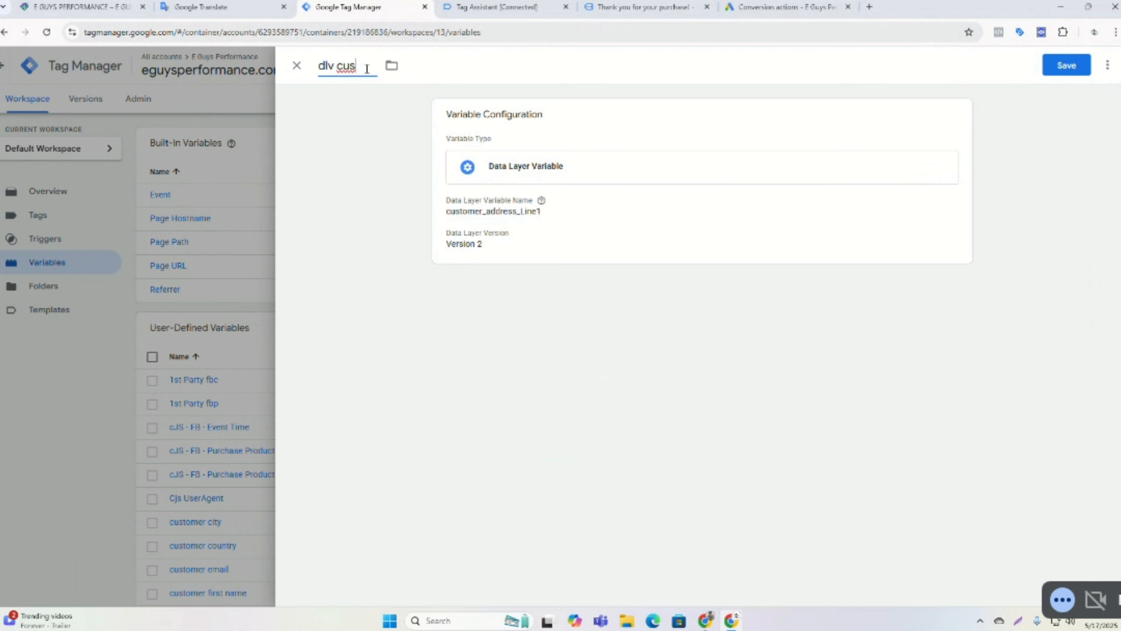
key("BackSpace")
key("ctrl+v")
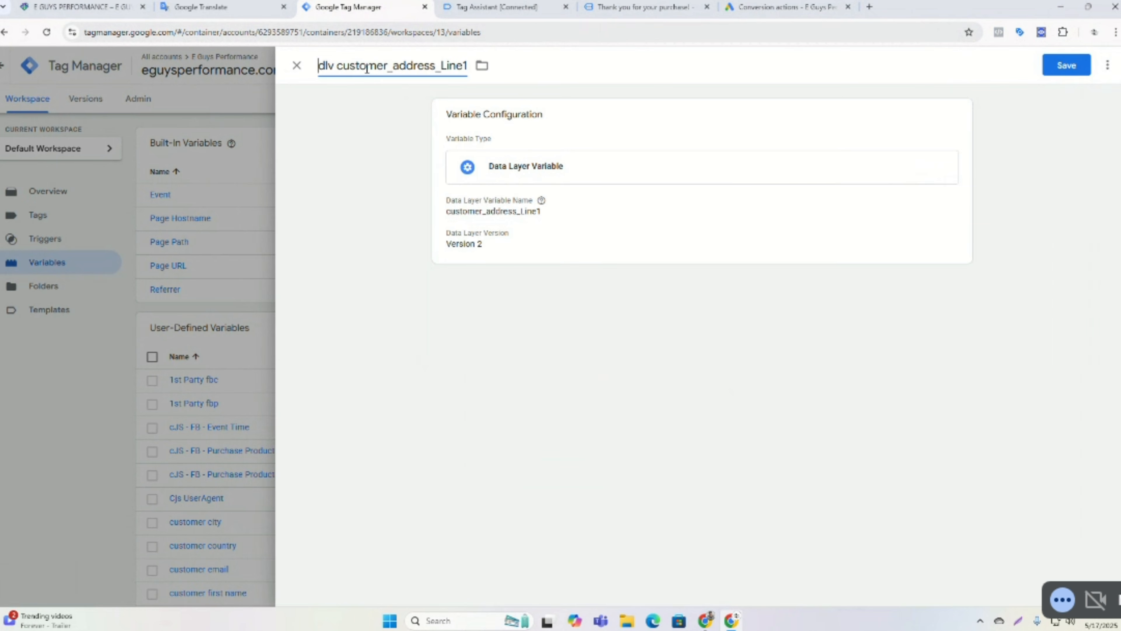
key("Home")
key("ctrl+Right")
key("shift+End")
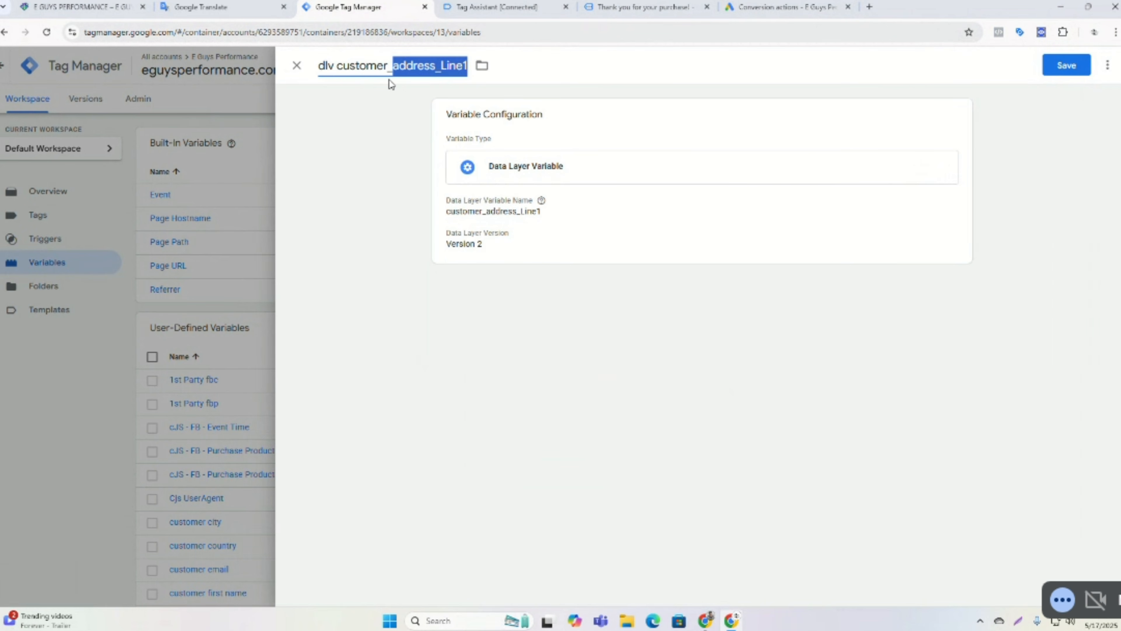
left_click_drag(383, 80, 390, 73)
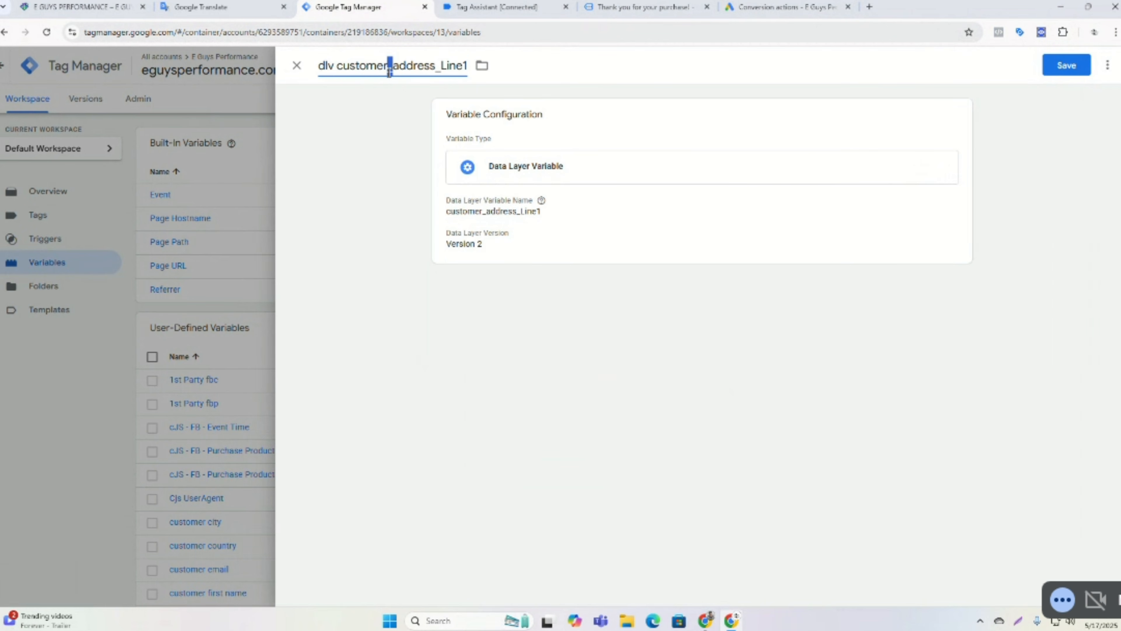
key("BackSpace")
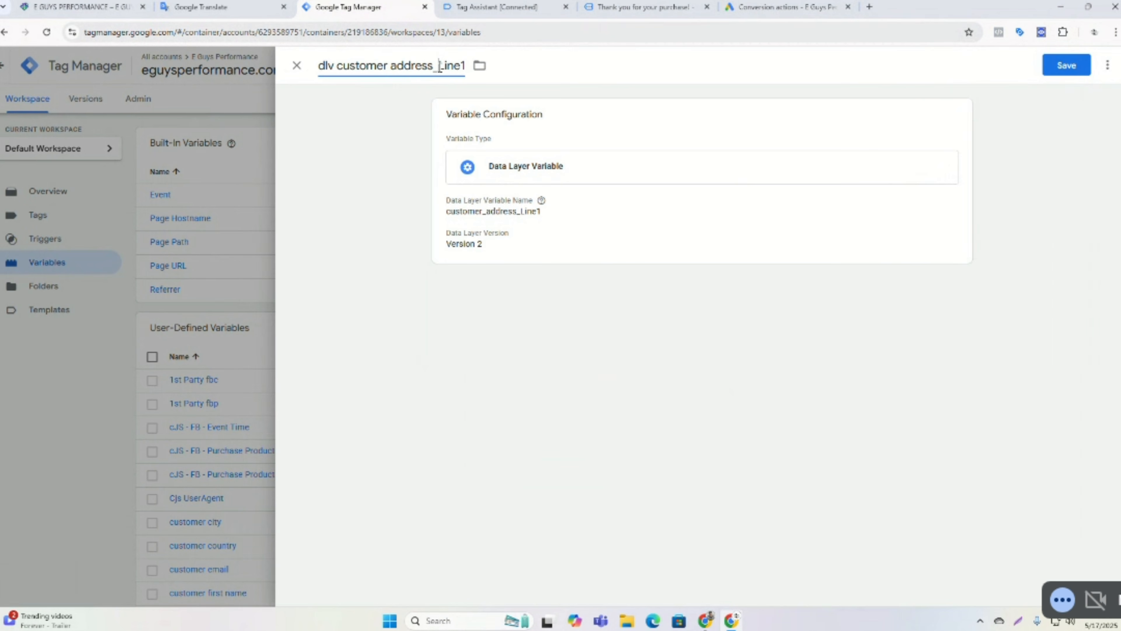
left_click_drag(439, 68, 434, 69)
left_click(1056, 70)
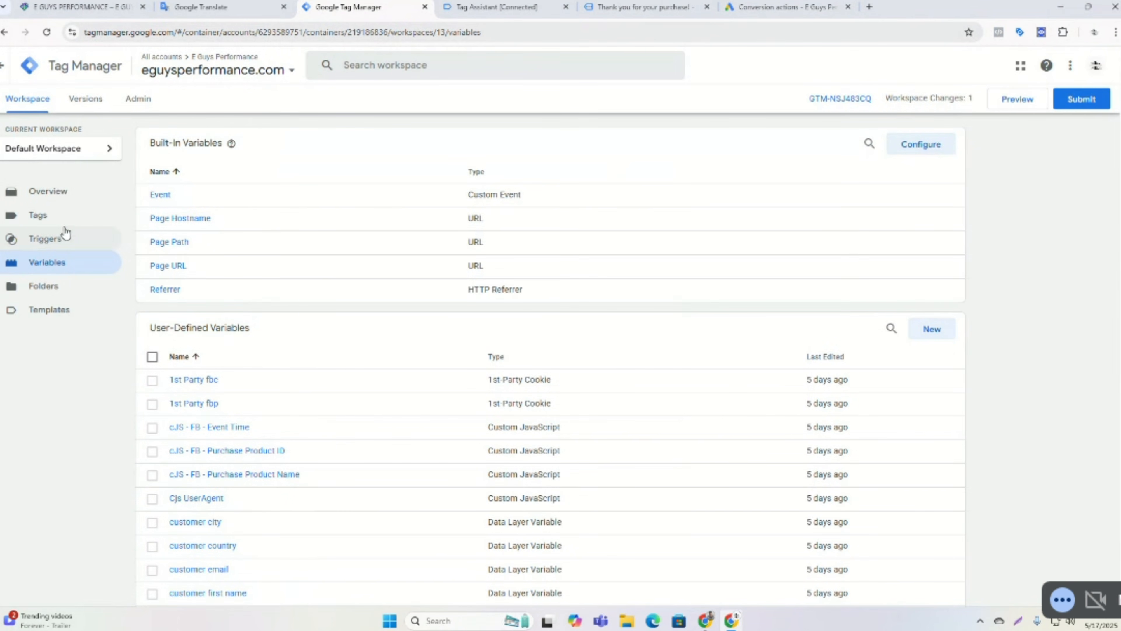
Open the tags list and the Google Ads User-provided Data Event Tag.
left_click(37, 221)
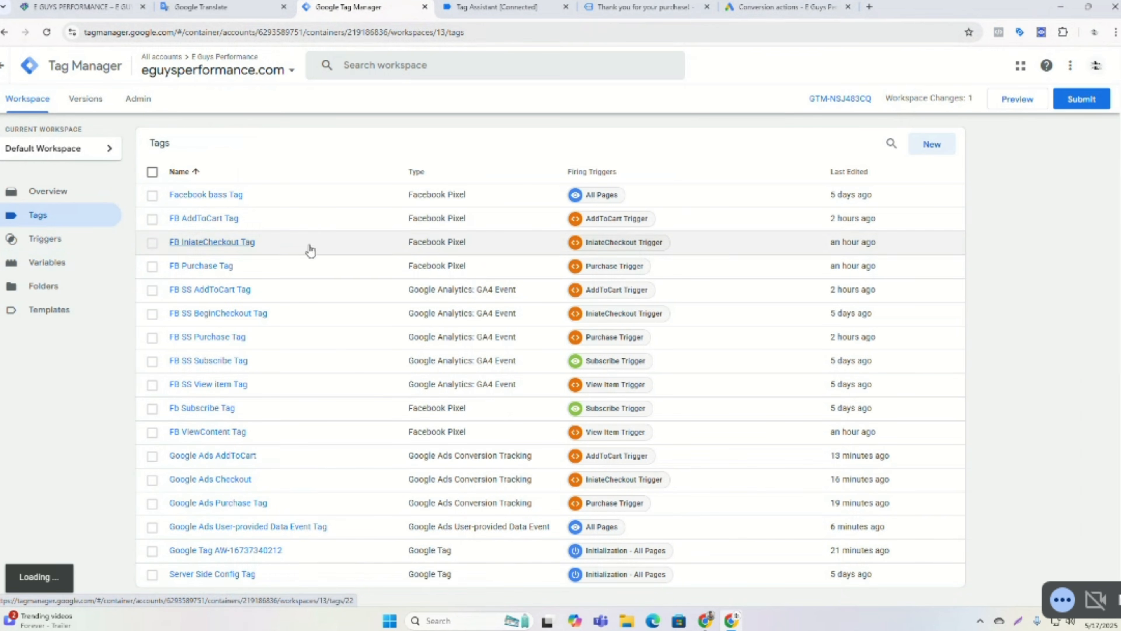
scroll(335, 214, "down", 1)
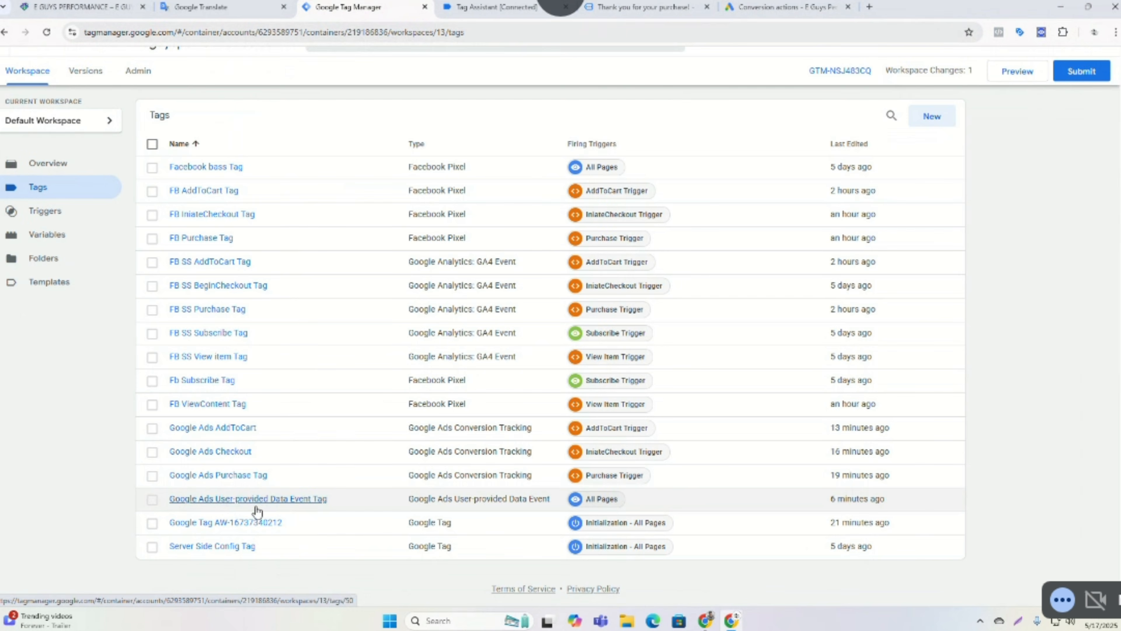
left_click(272, 508)
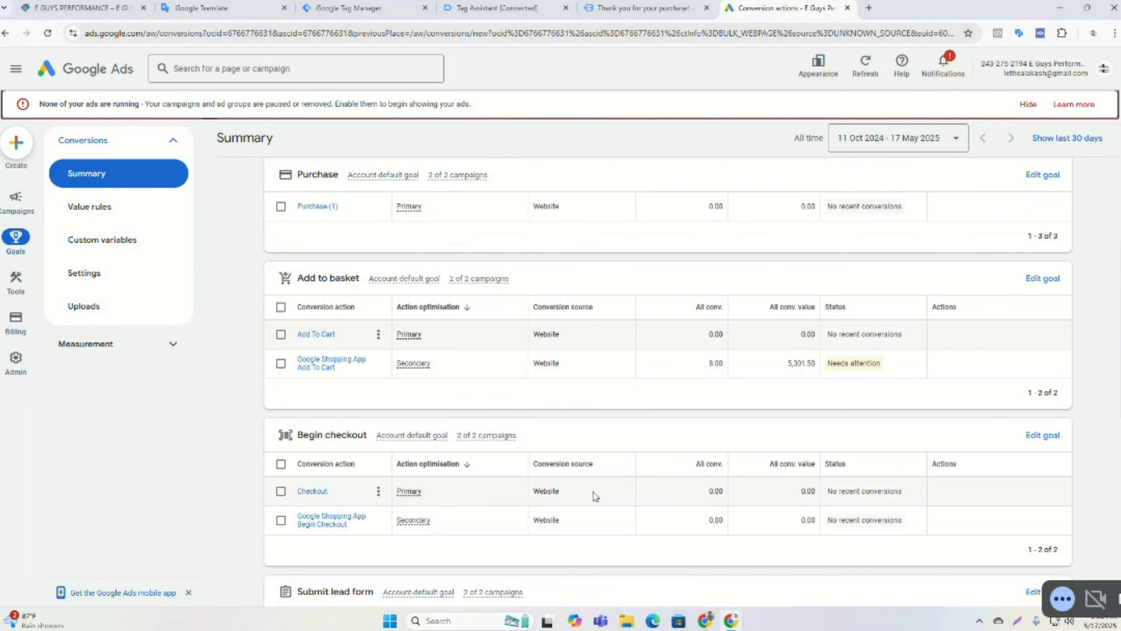
Change the Checkout conversion action's optimisation to a secondary action, save, and return to the summary.
left_click(325, 492)
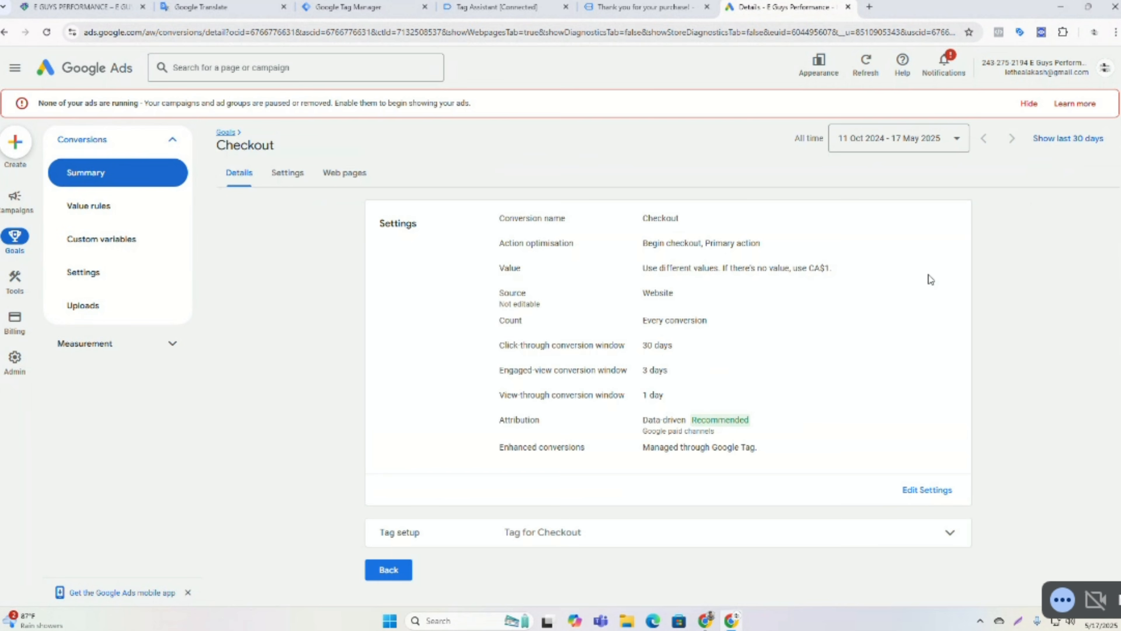
left_click(1023, 110)
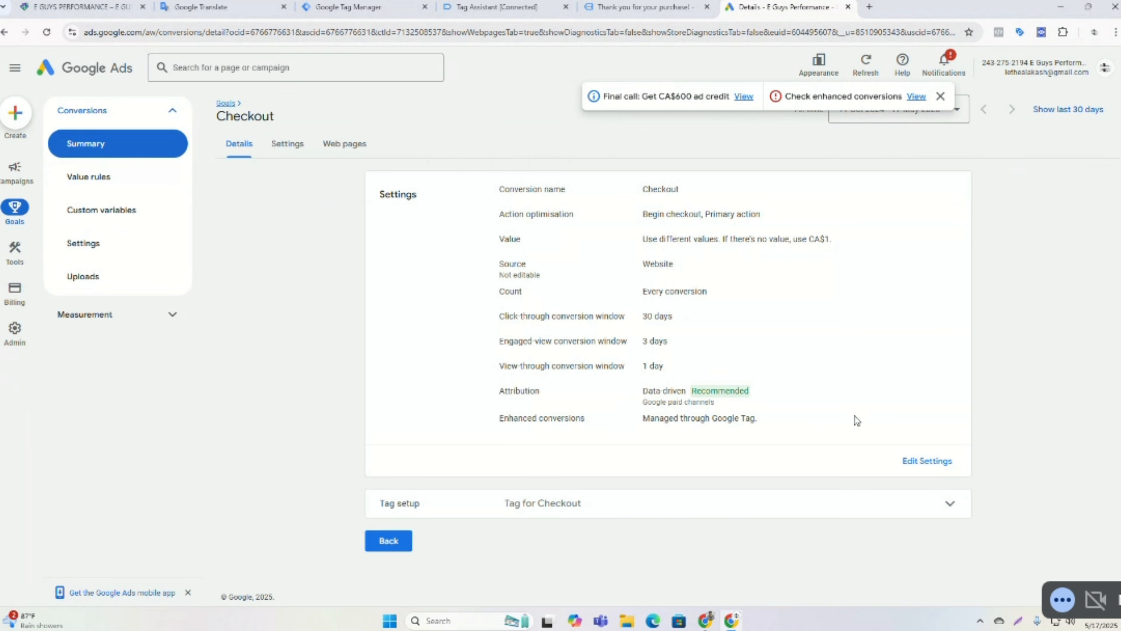
left_click(927, 461)
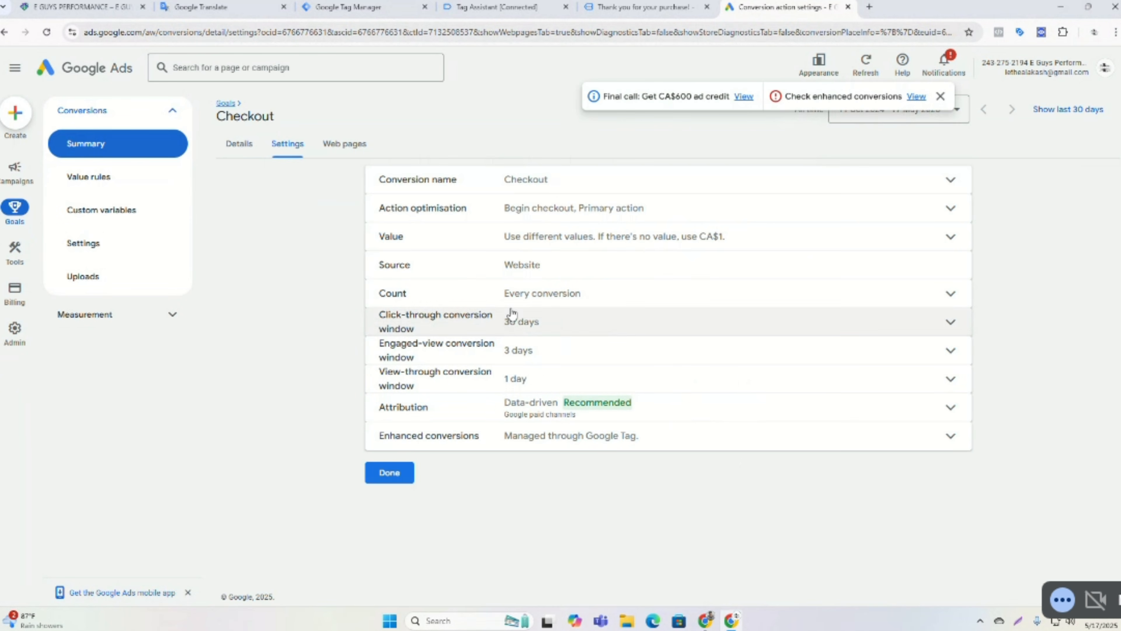
left_click(240, 144)
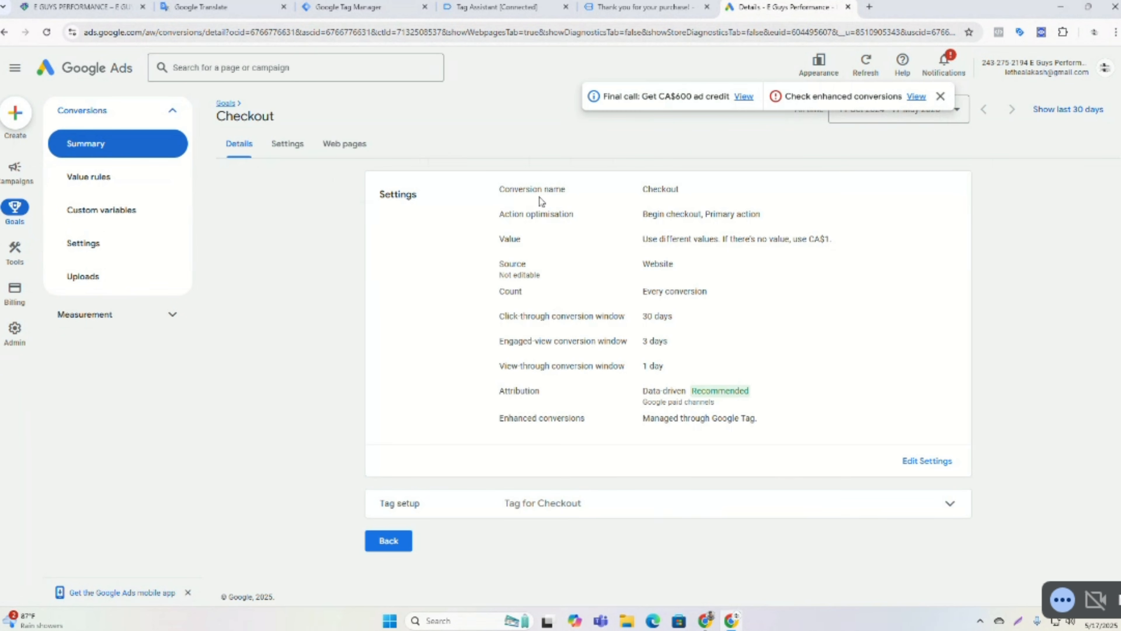
left_click(927, 461)
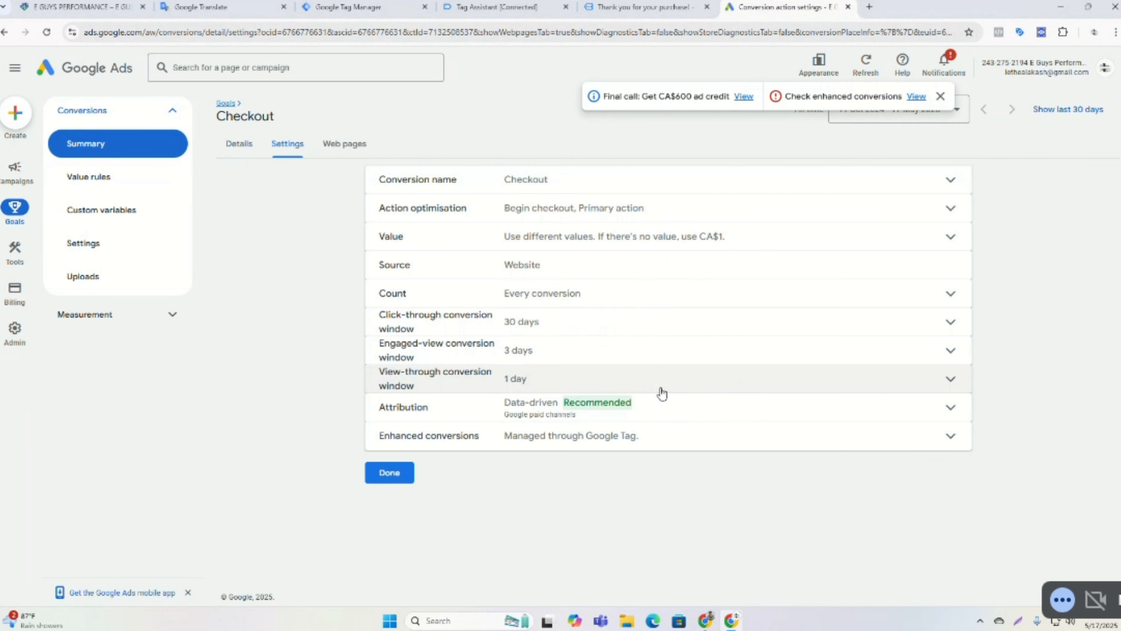
left_click(528, 218)
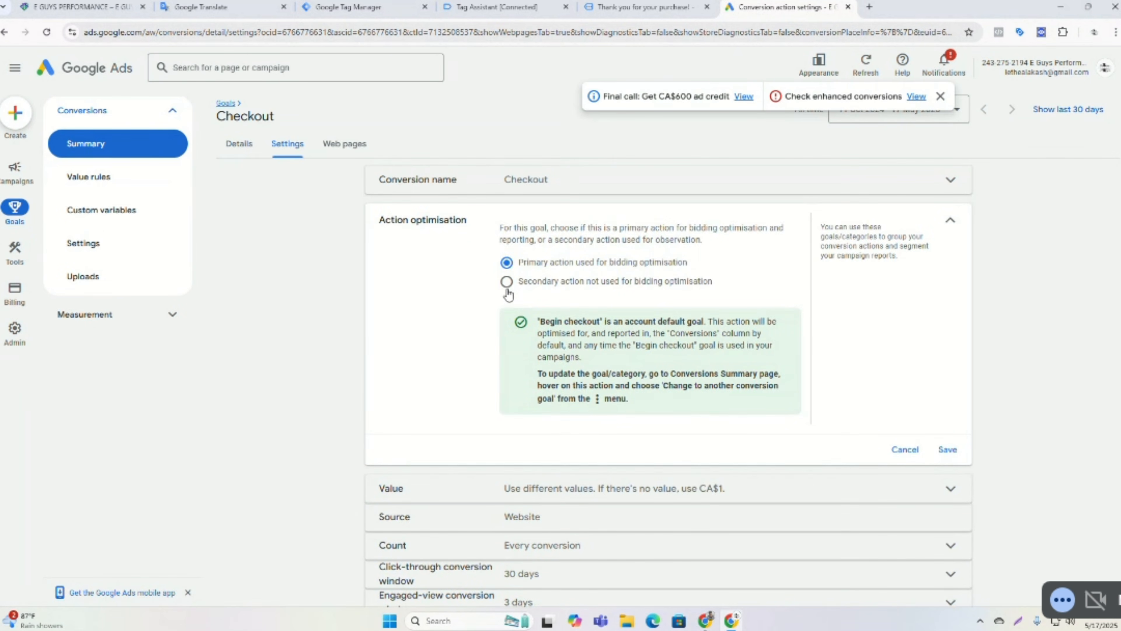
left_click(506, 282)
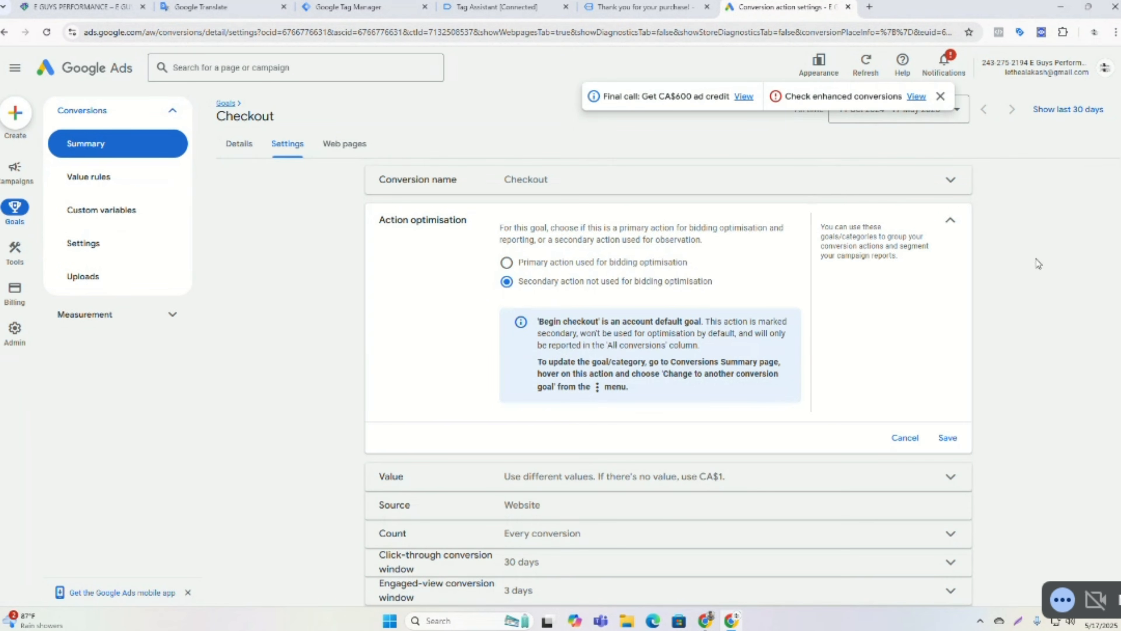
left_click(947, 438)
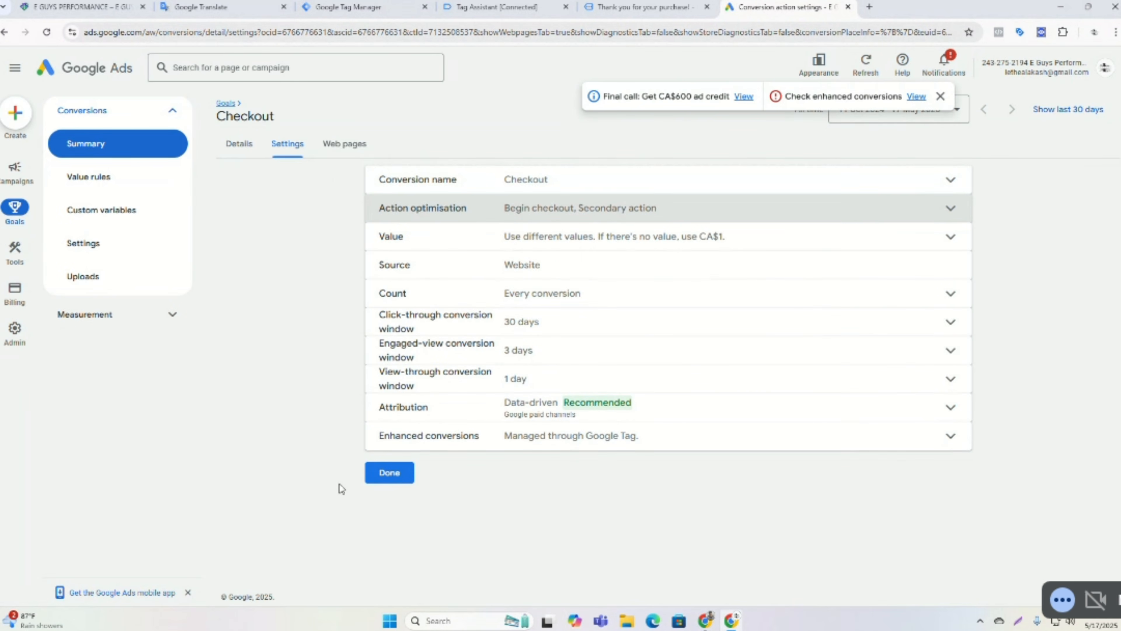
left_click(389, 474)
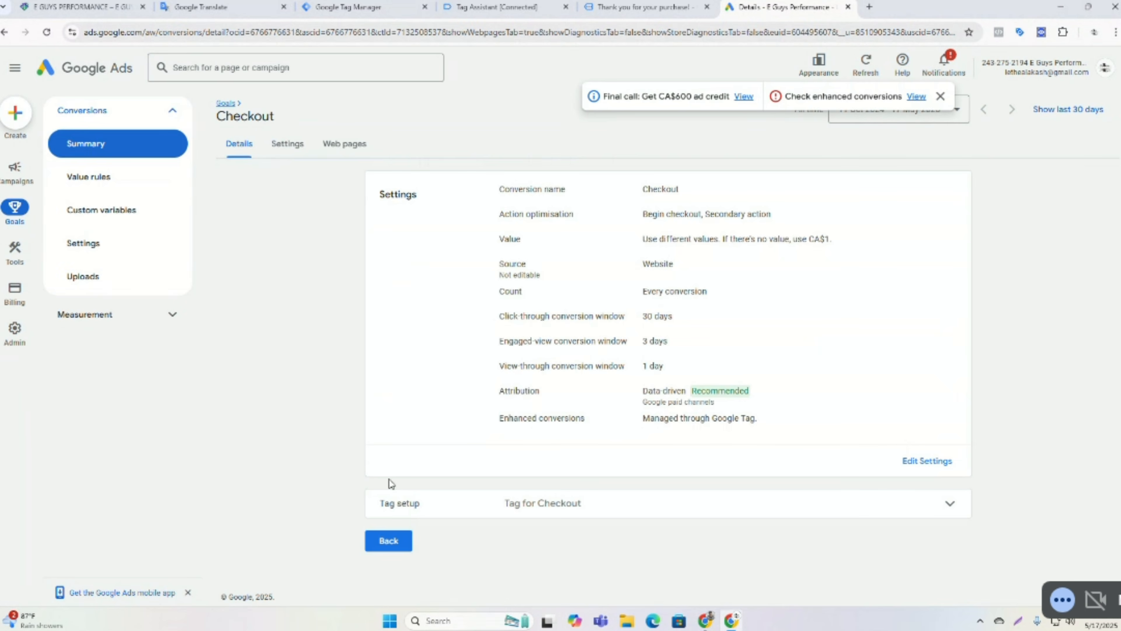
left_click(388, 542)
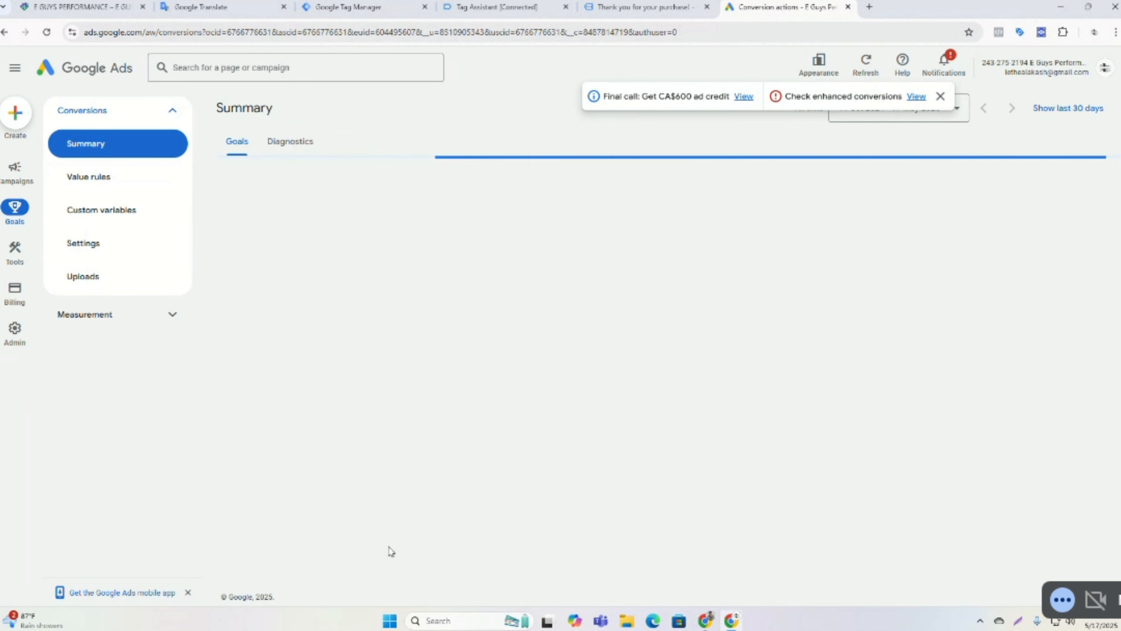
Change the Add To Cart conversion action's optimisation to a secondary action, save, and return to the summary.
scroll(542, 351, "down", 3)
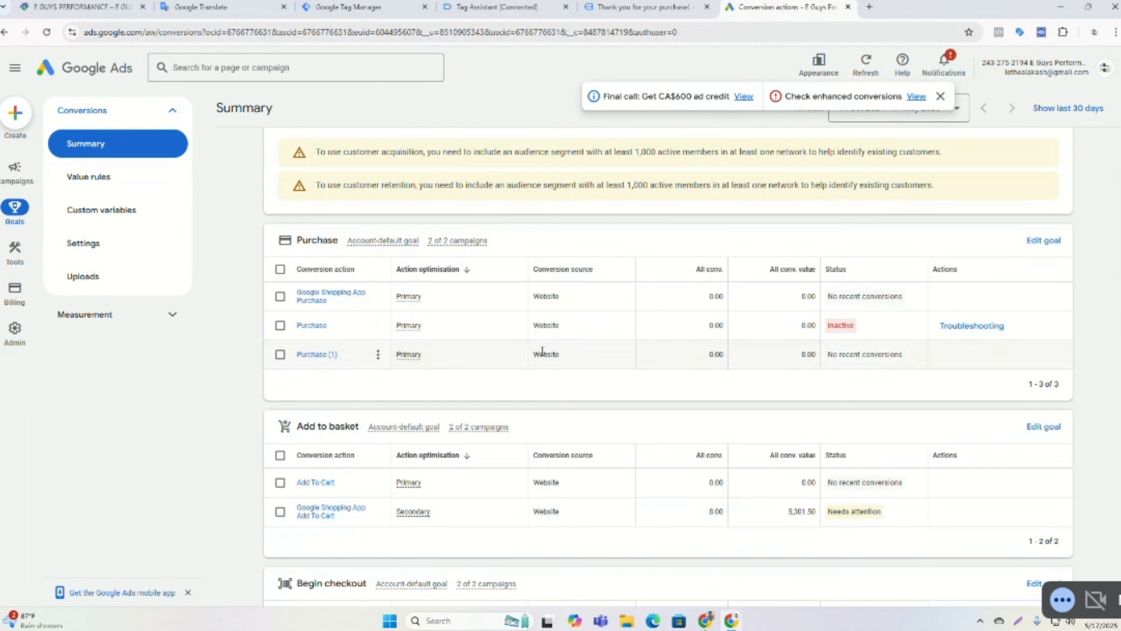
scroll(542, 351, "down", 1)
left_click(318, 421)
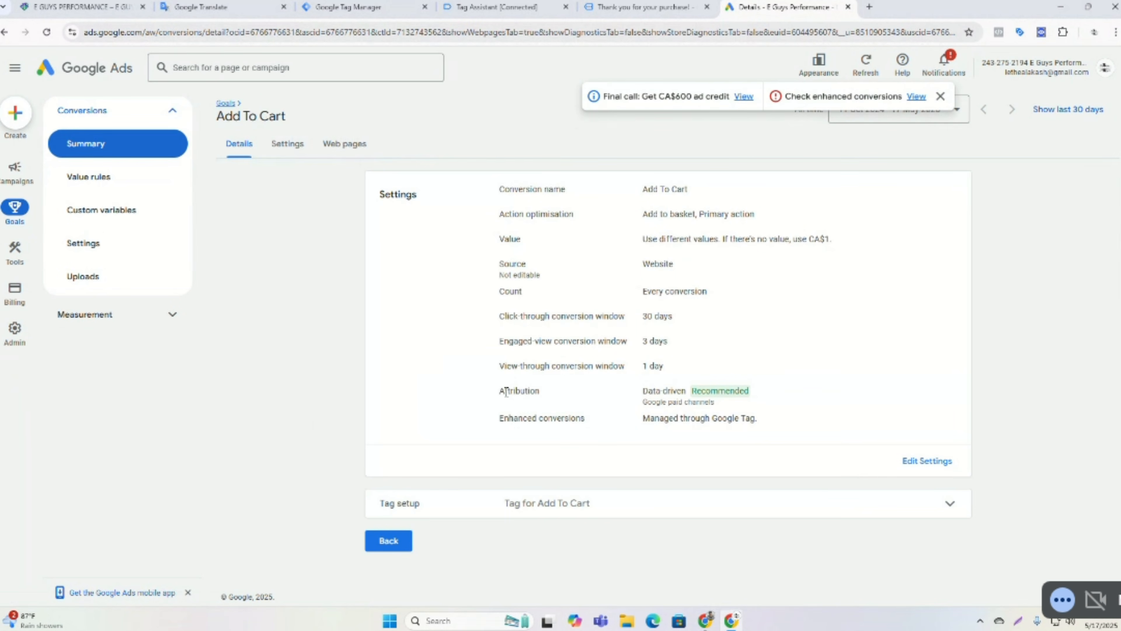
left_click(932, 461)
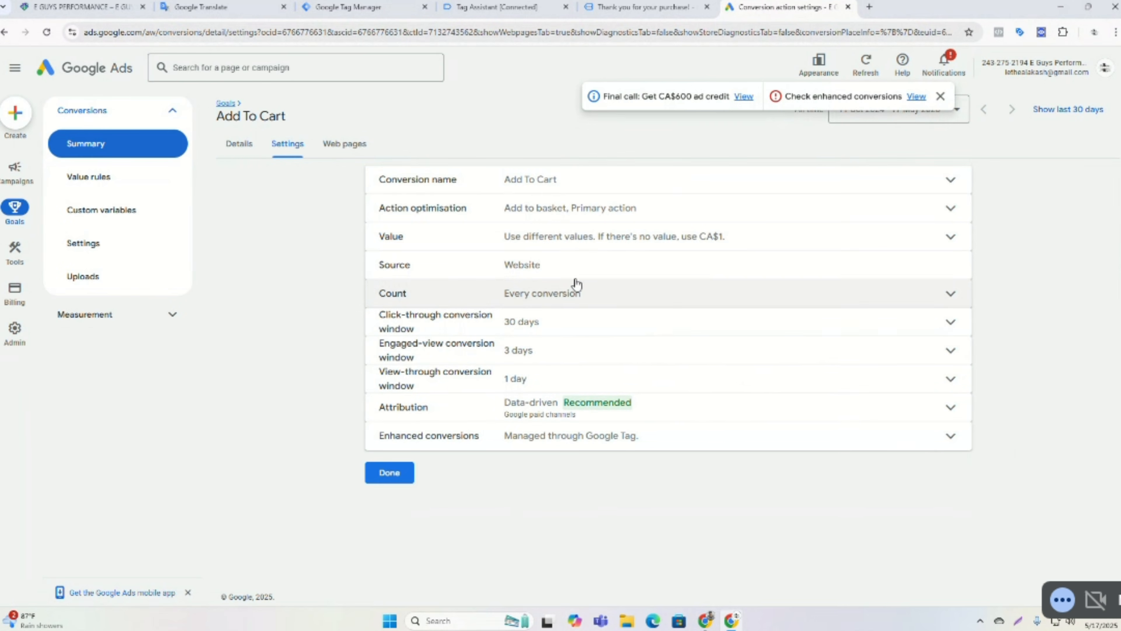
left_click(576, 223)
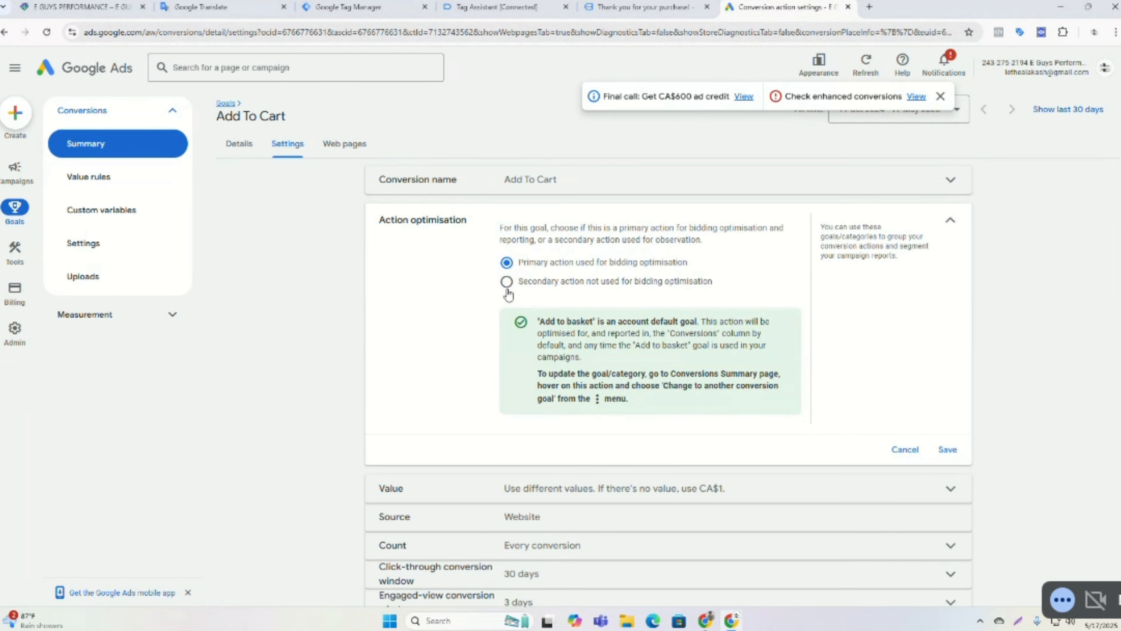
left_click(507, 283)
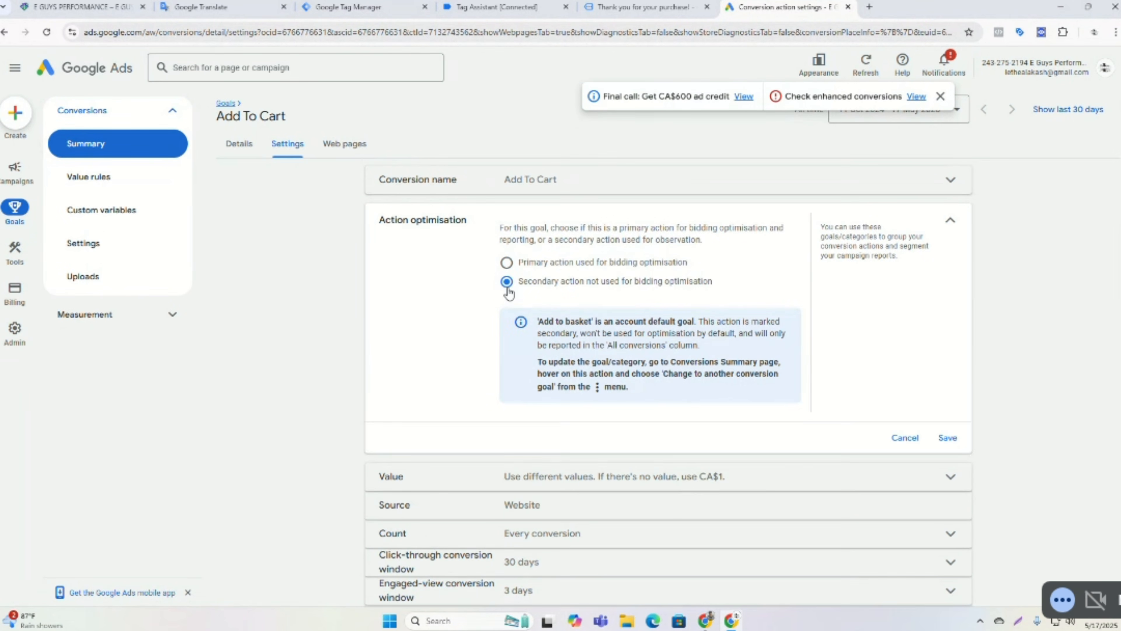
left_click(947, 438)
left_click(372, 474)
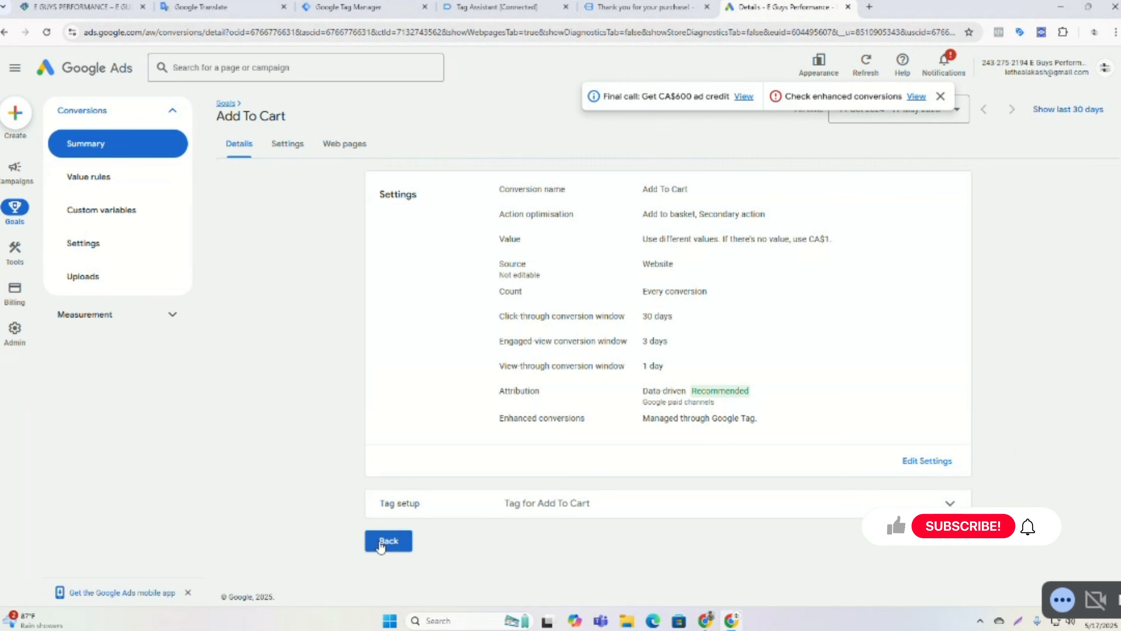
left_click(379, 542)
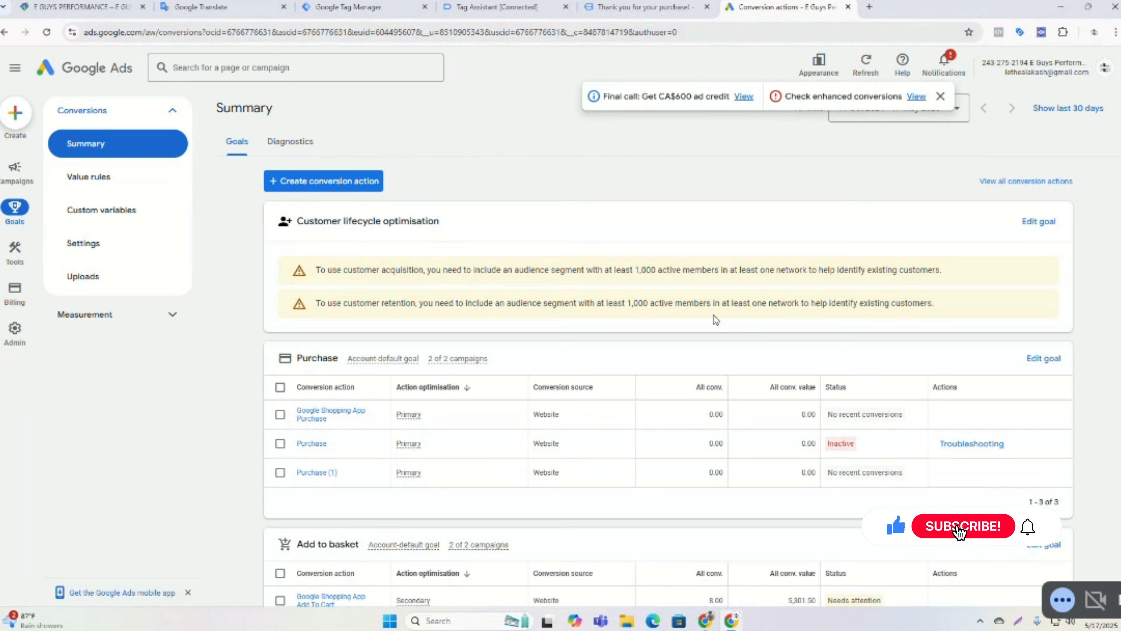
Review the conversion goals on the summary page and dismiss the enhanced conversions notice.
scroll(707, 315, "down", 1)
scroll(708, 315, "down", 3)
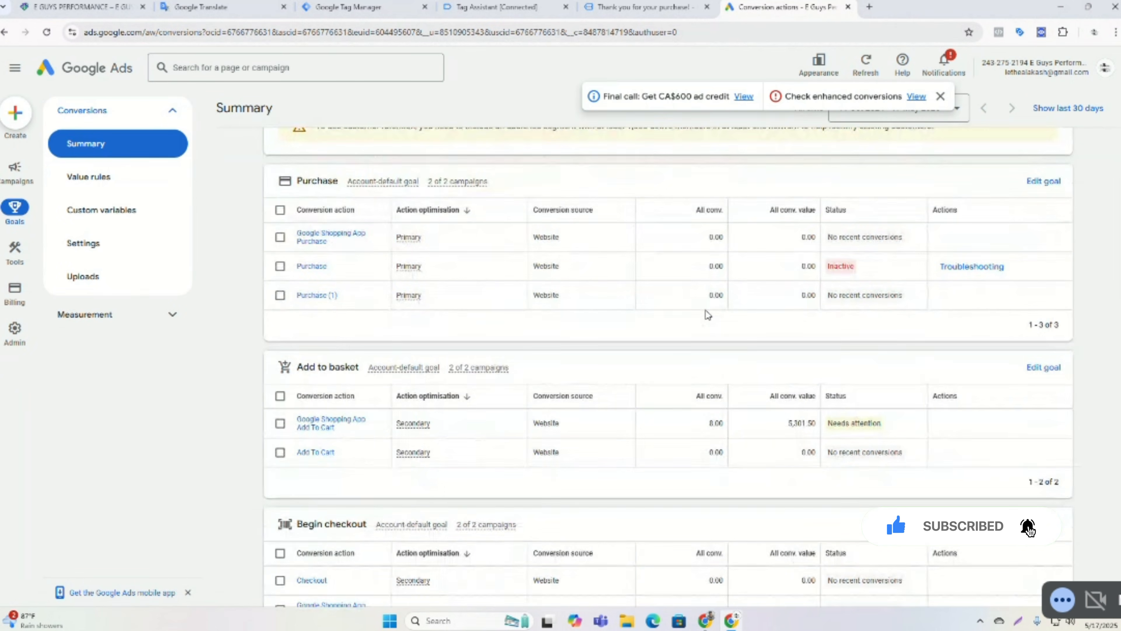
scroll(707, 314, "down", 1)
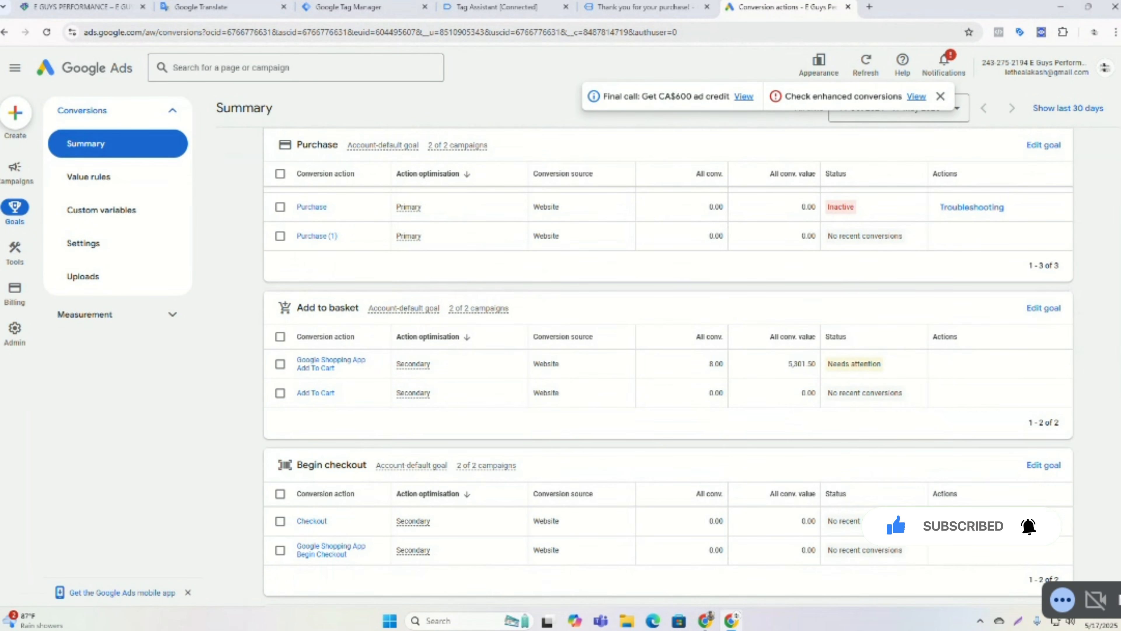
scroll(1118, 296, "up", 1)
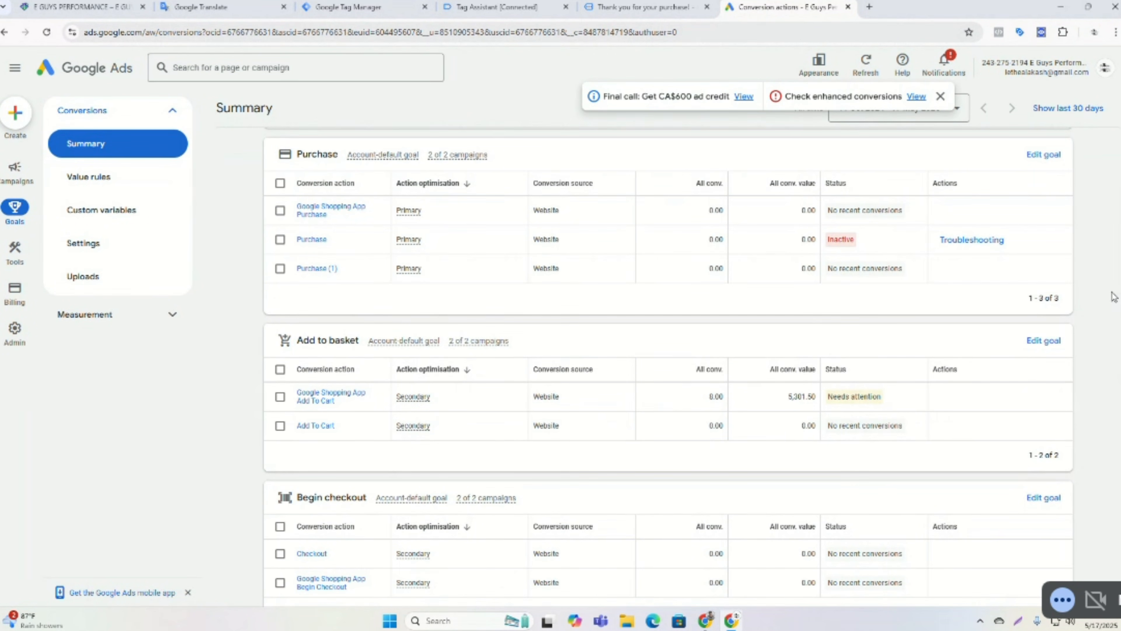
left_click(940, 96)
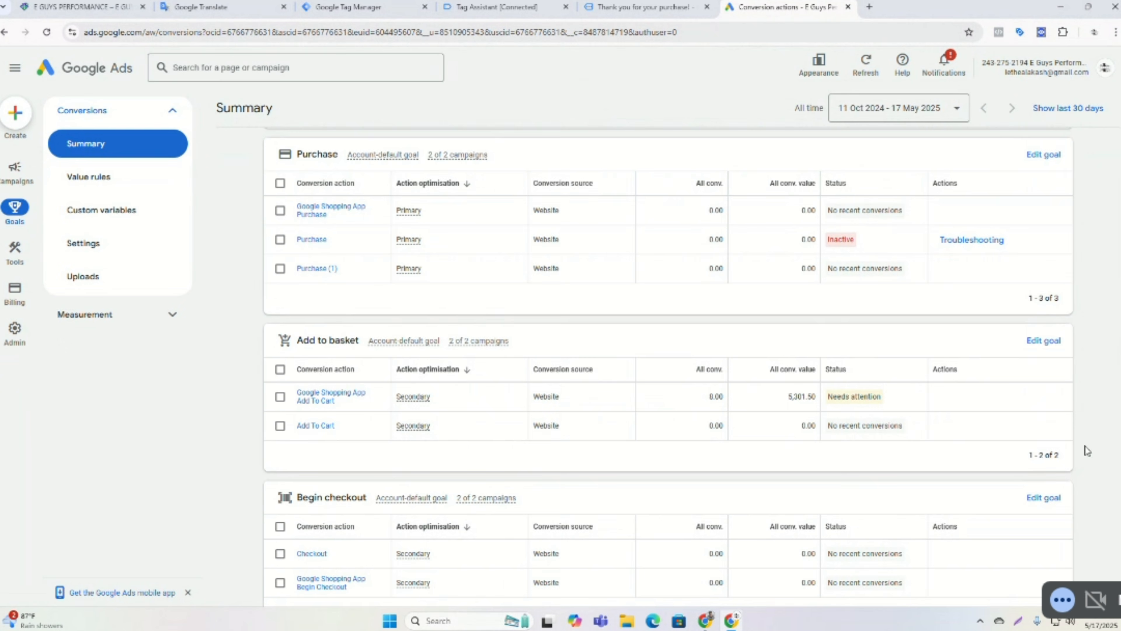
left_click(1019, 622)
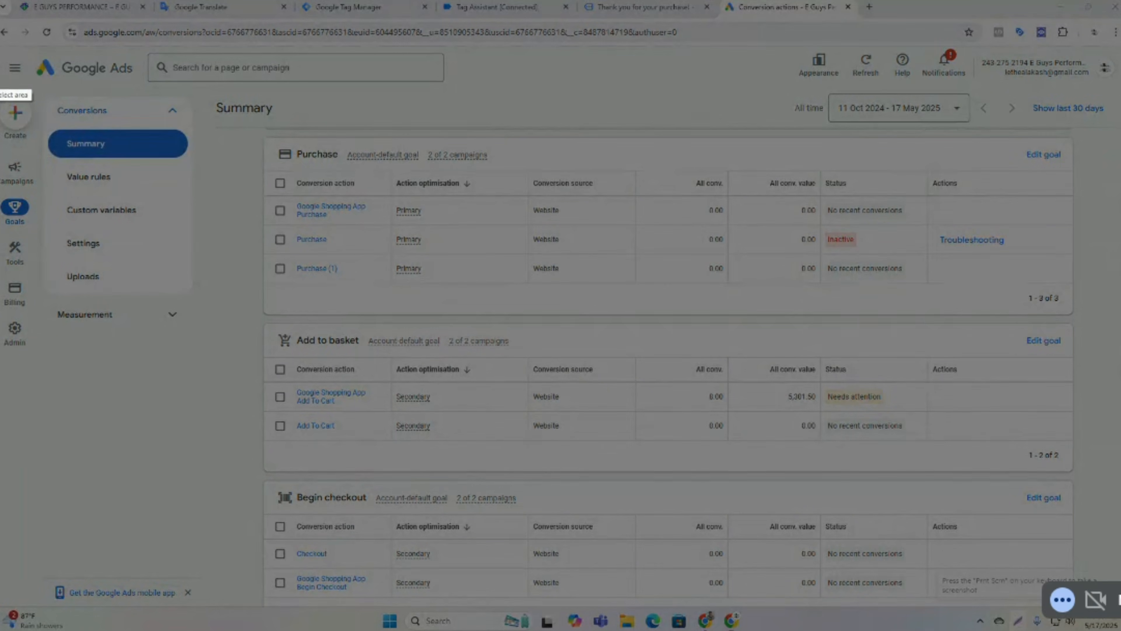
left_click_drag(1, 48, 1120, 582)
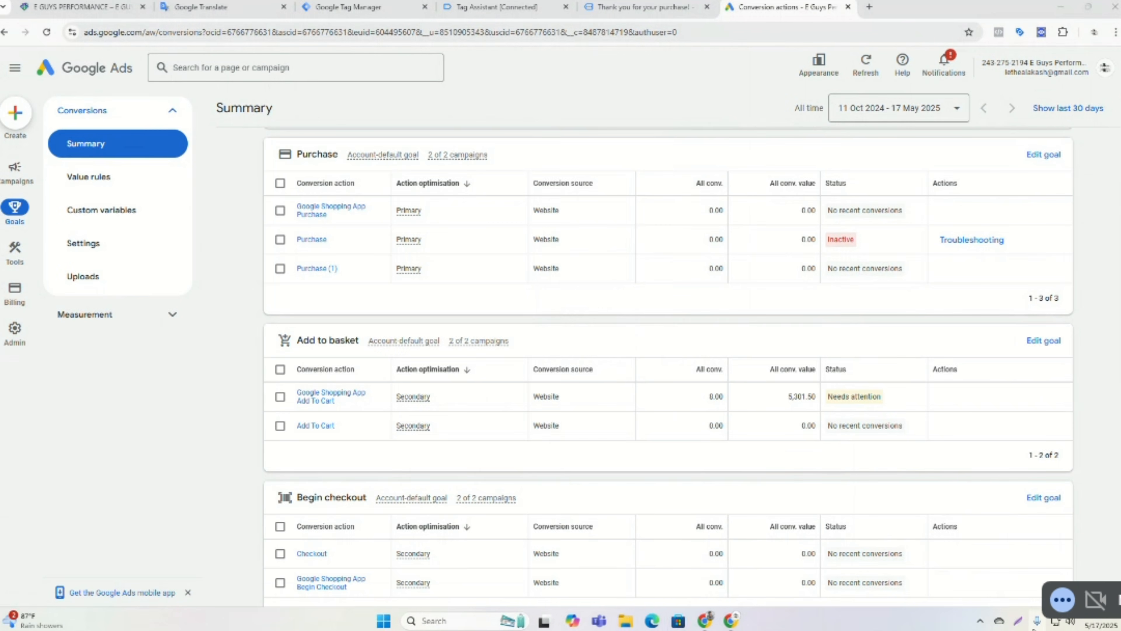
left_click(1017, 621)
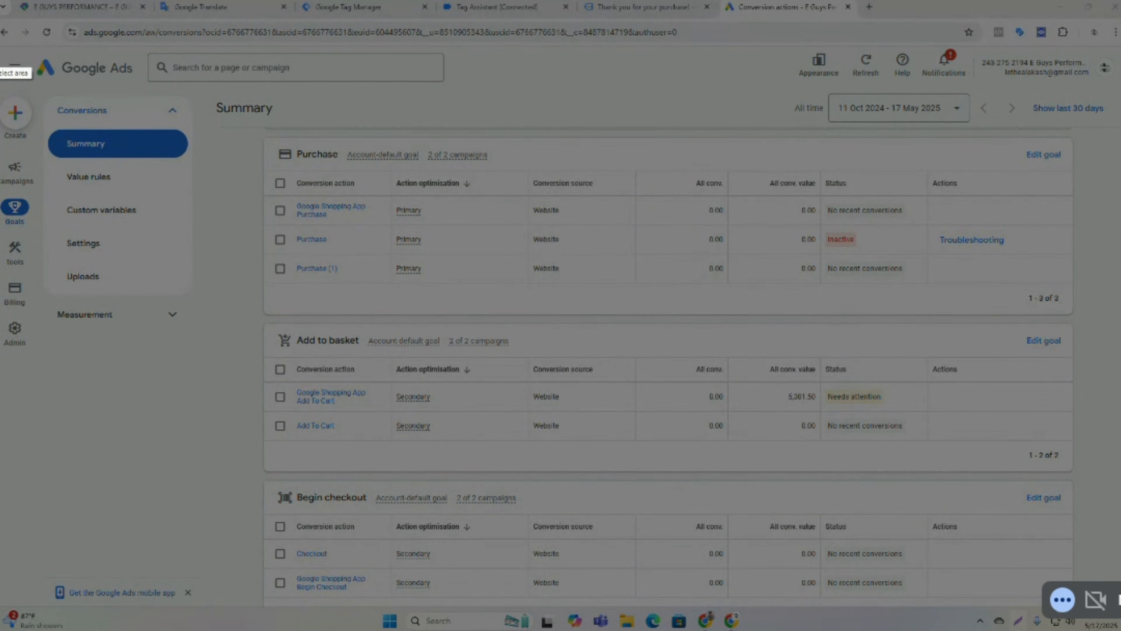
mouse_move(2, 54)
left_mouse_down()
mouse_move(1085, 561)
mouse_move(1120, 586)
mouse_move(1120, 606)
left_mouse_up()
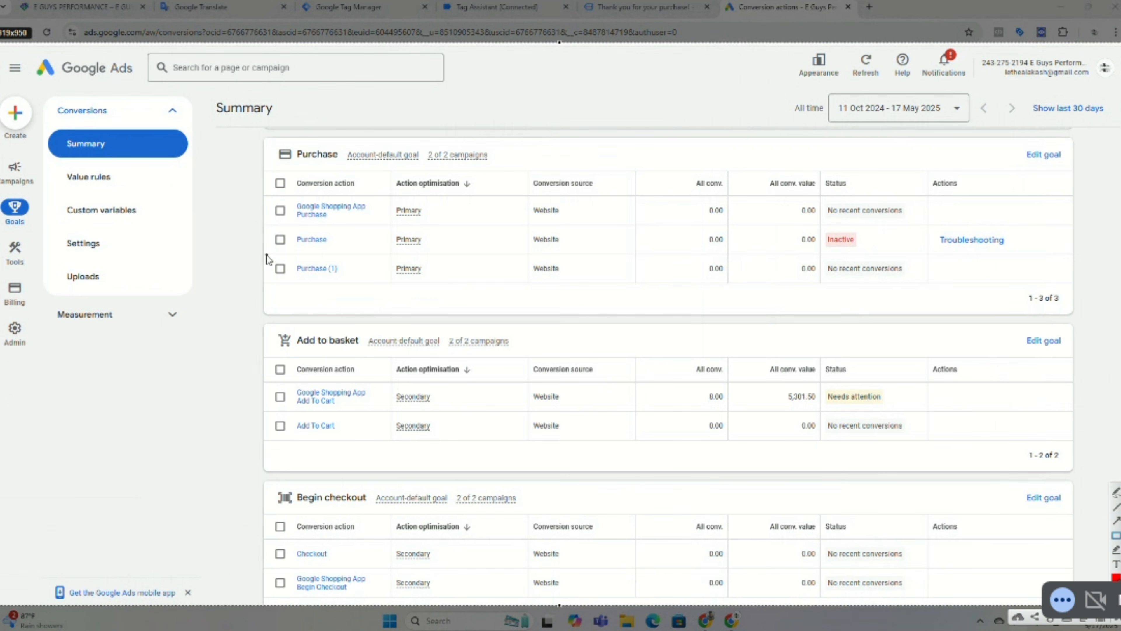
mouse_move(261, 253)
left_mouse_down()
mouse_move(375, 301)
mouse_move(1066, 290)
left_mouse_up()
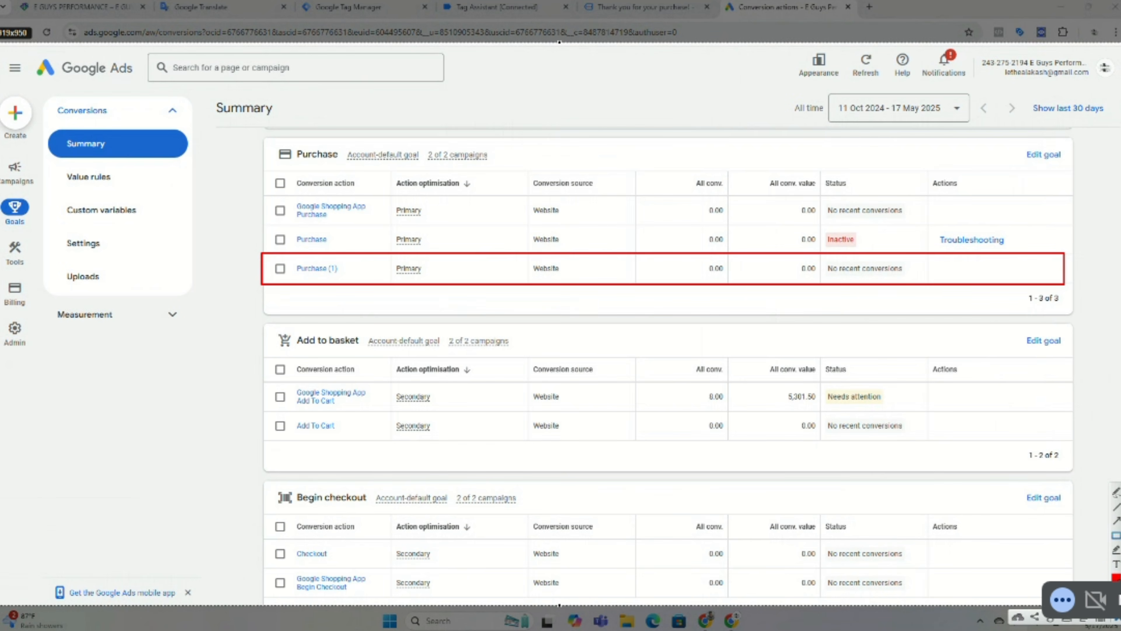
left_click(1084, 619)
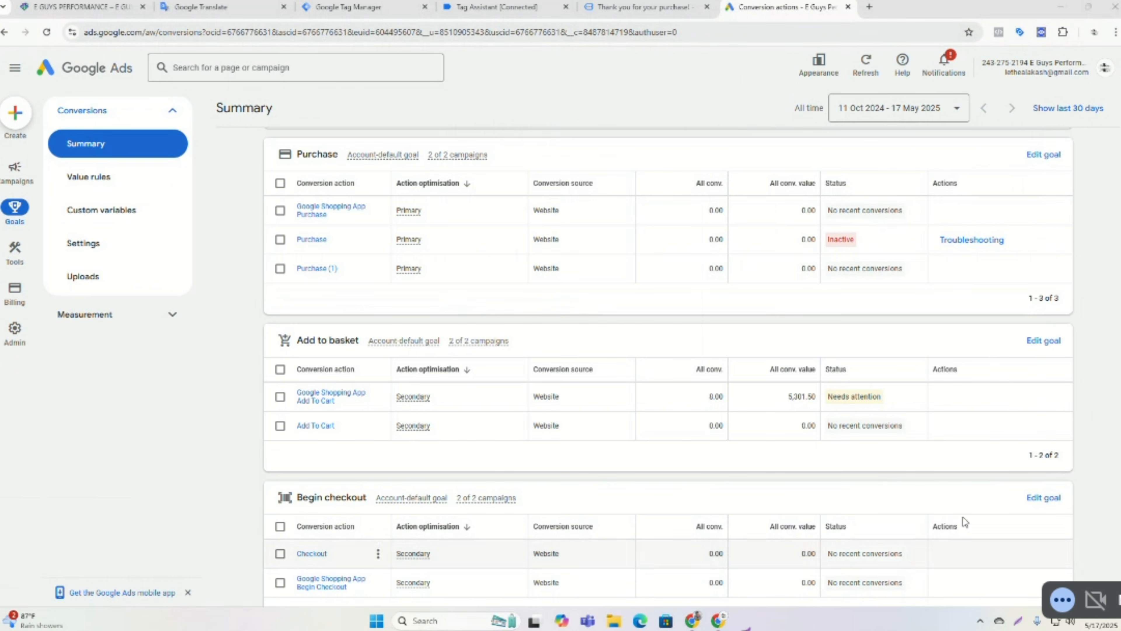
left_click(311, 268)
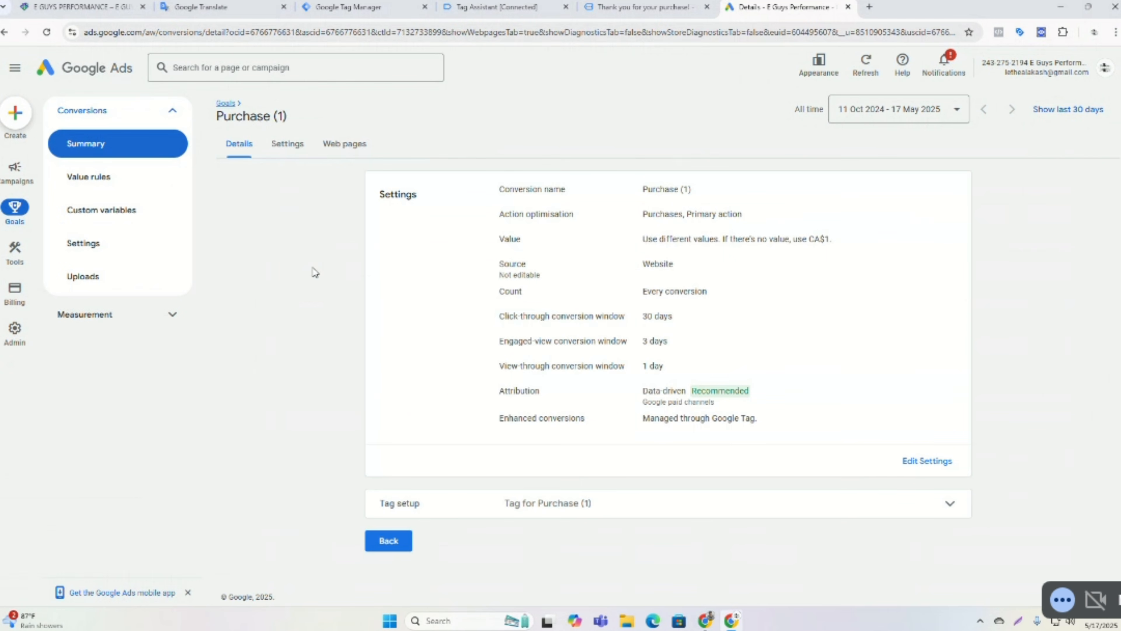
left_click(6, 33)
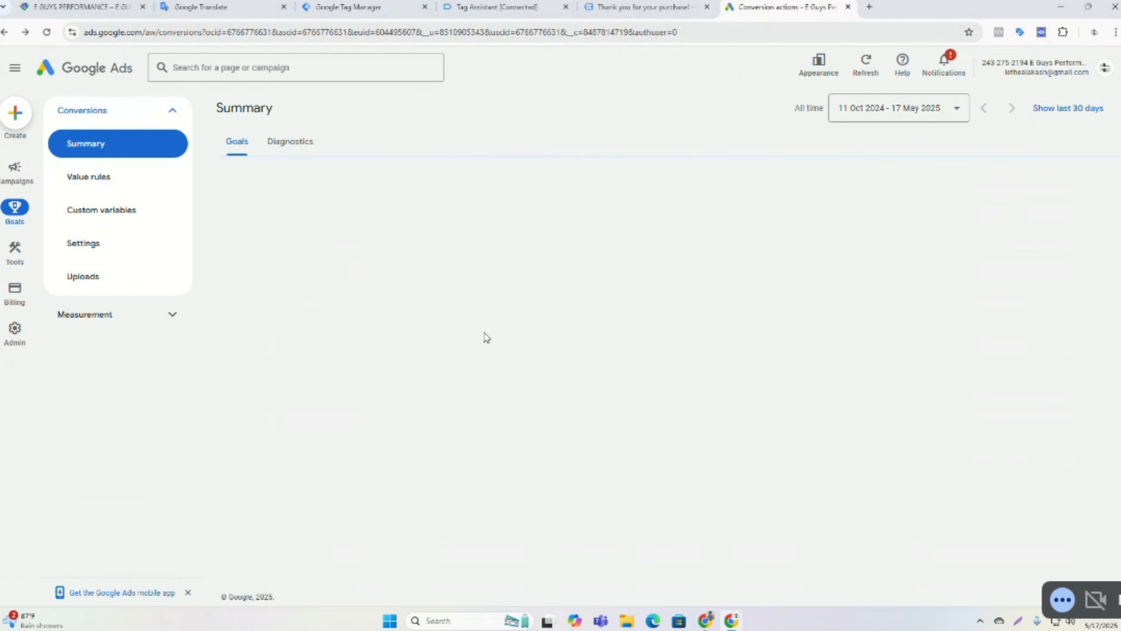
scroll(493, 258, "down", 3)
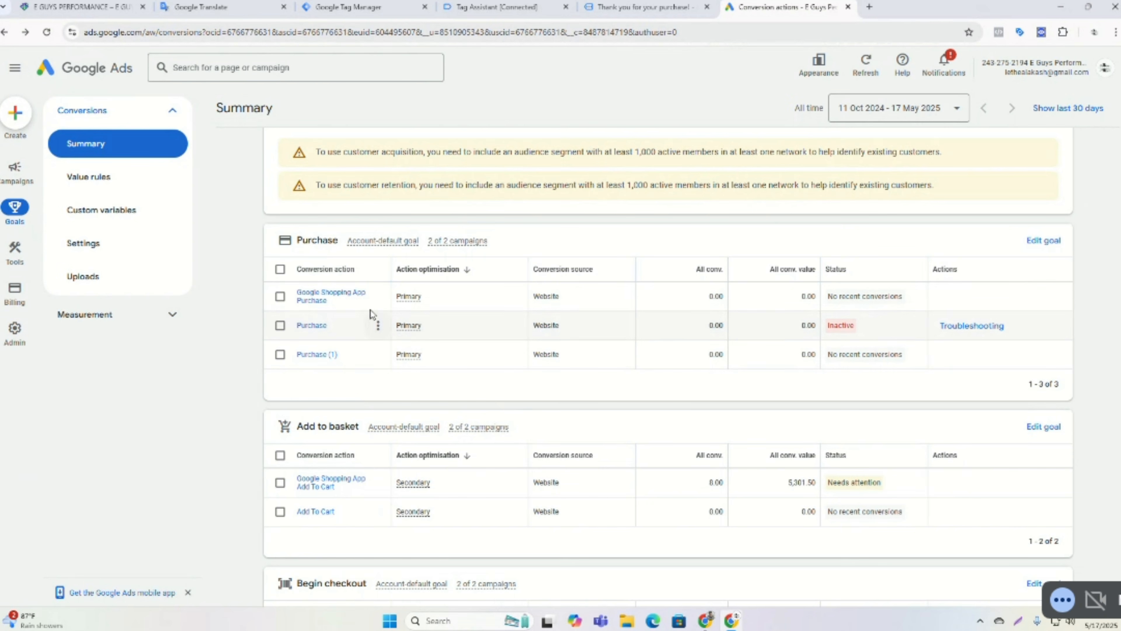
left_click(279, 296)
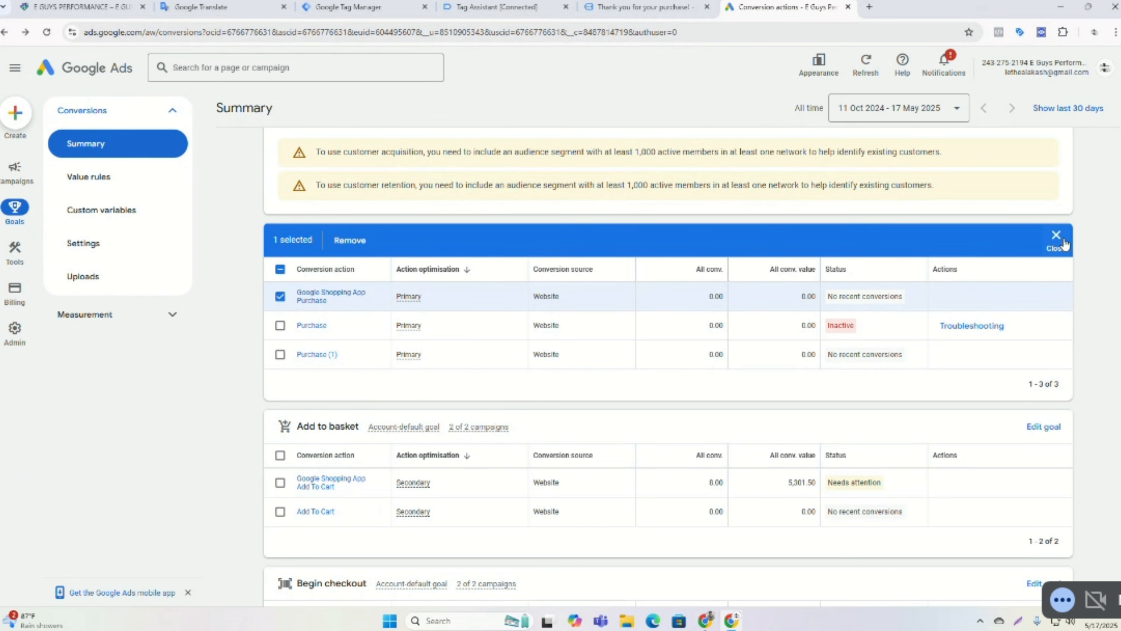
left_click(1056, 236)
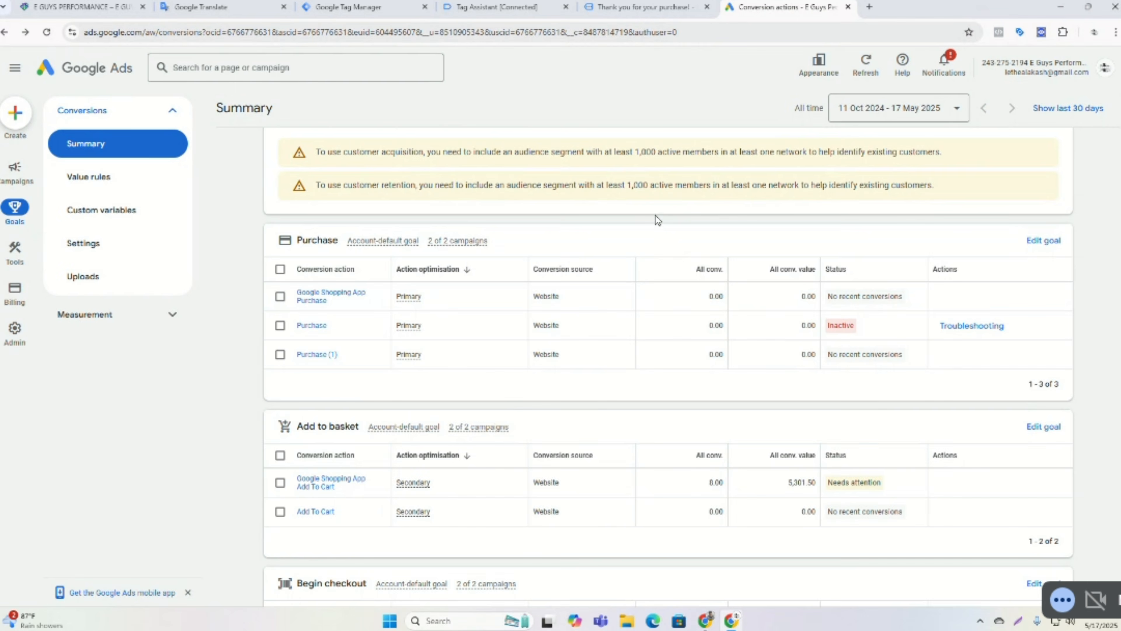
Rename the Purchase (1) conversion action to G-Ads Purchase, save, and return to the summary.
scroll(655, 215, "down", 1)
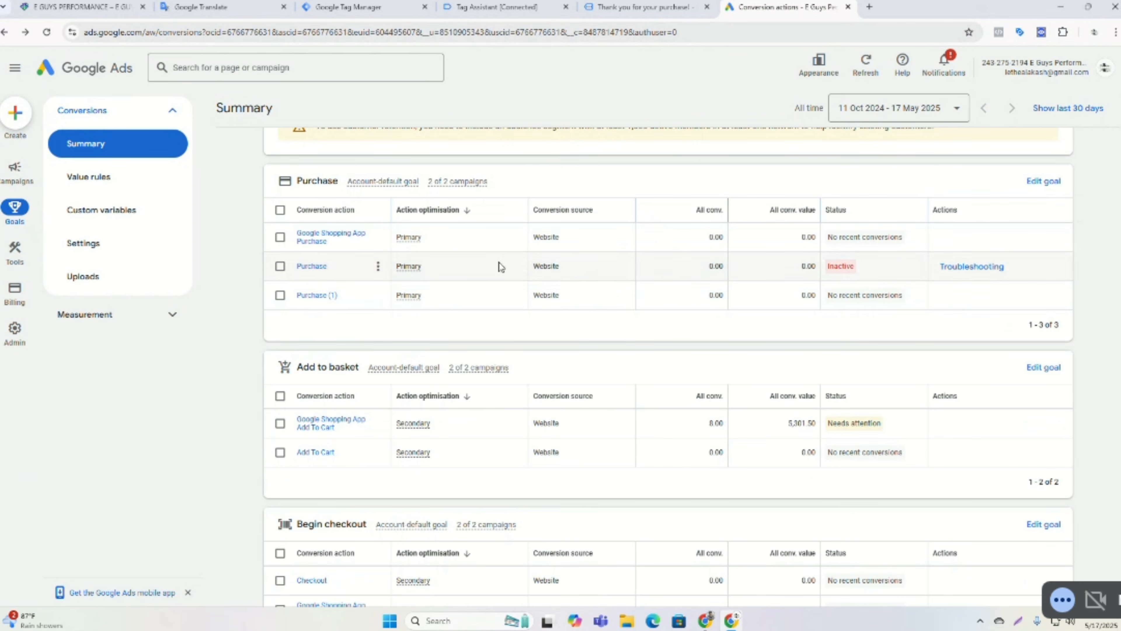
left_click(329, 297)
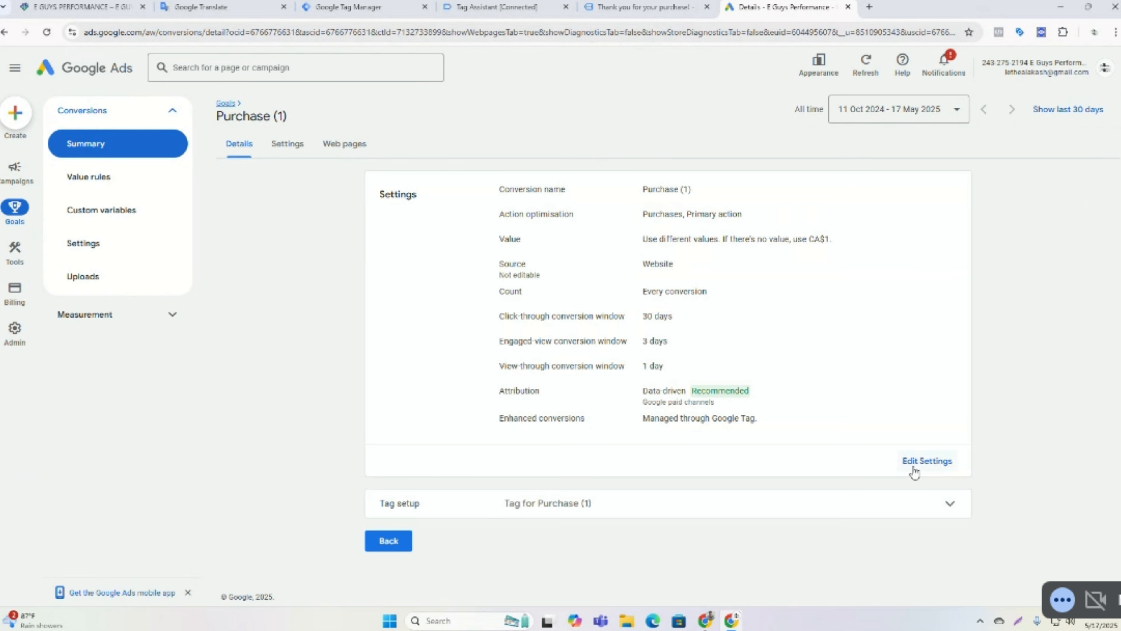
left_click(924, 461)
left_click(559, 185)
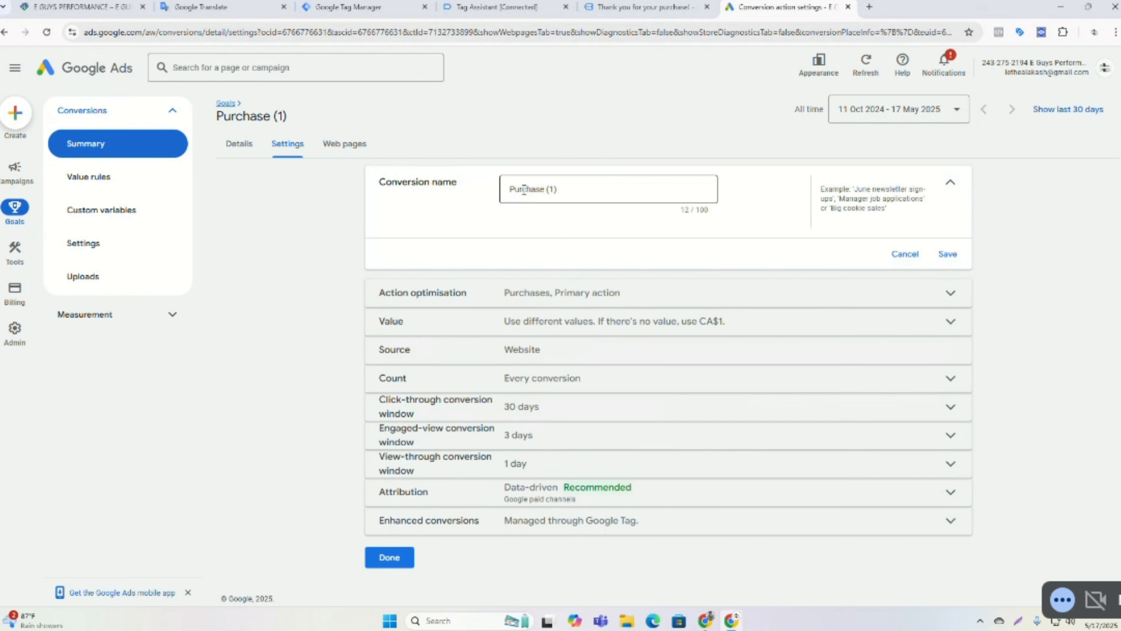
left_click(513, 194)
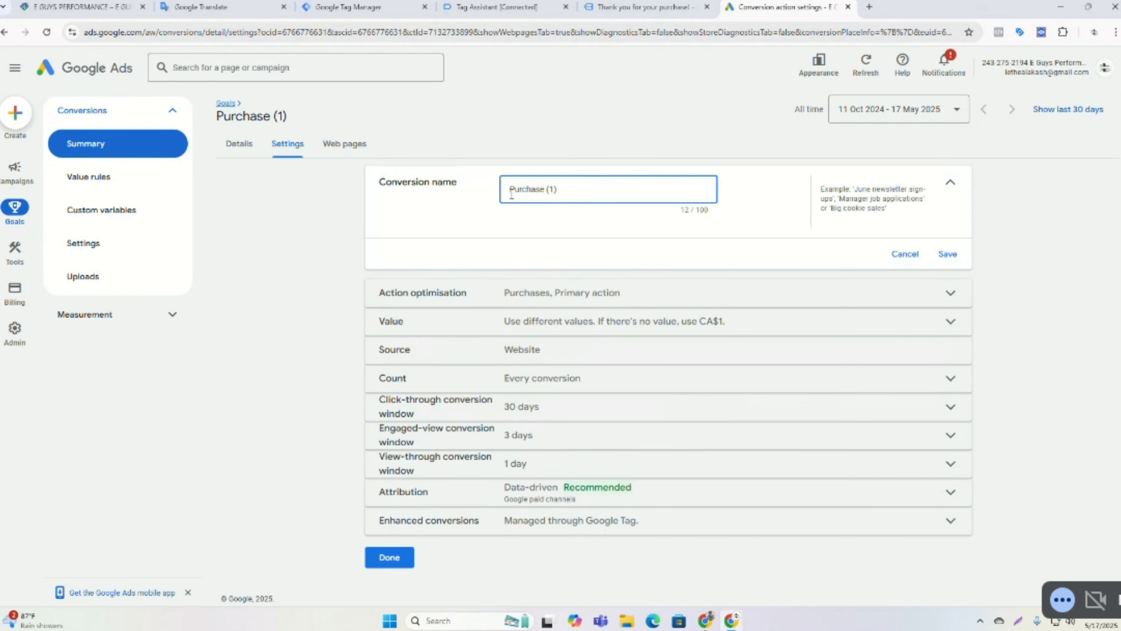
type("e")
type("Ads")
left_click_drag(572, 189, 591, 189)
key("BackSpace")
left_click(945, 254)
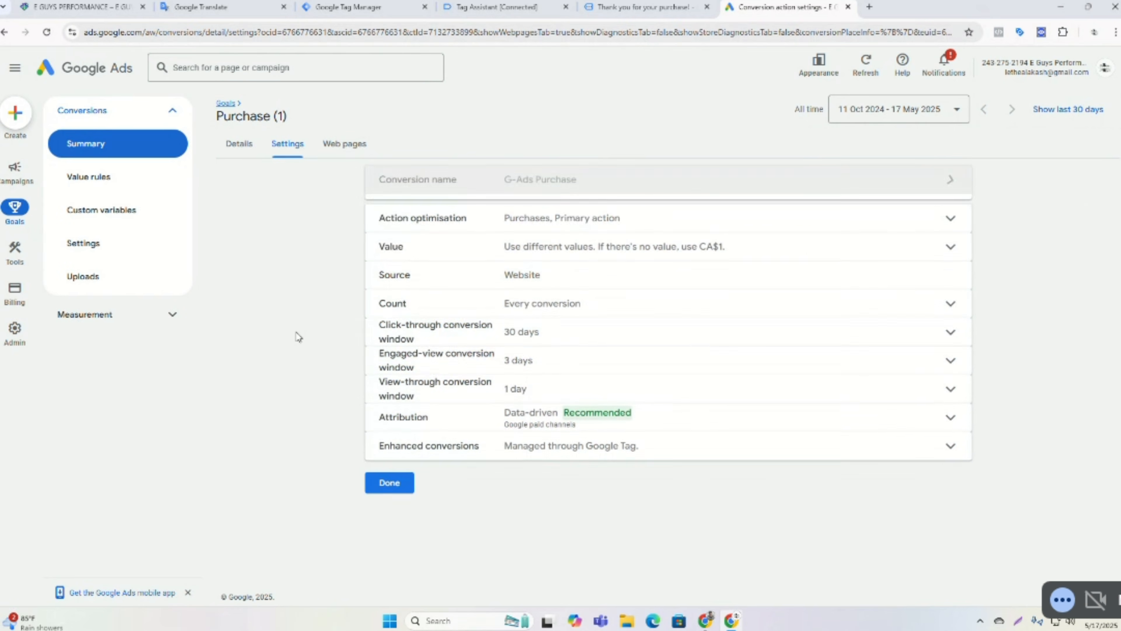
left_click(382, 474)
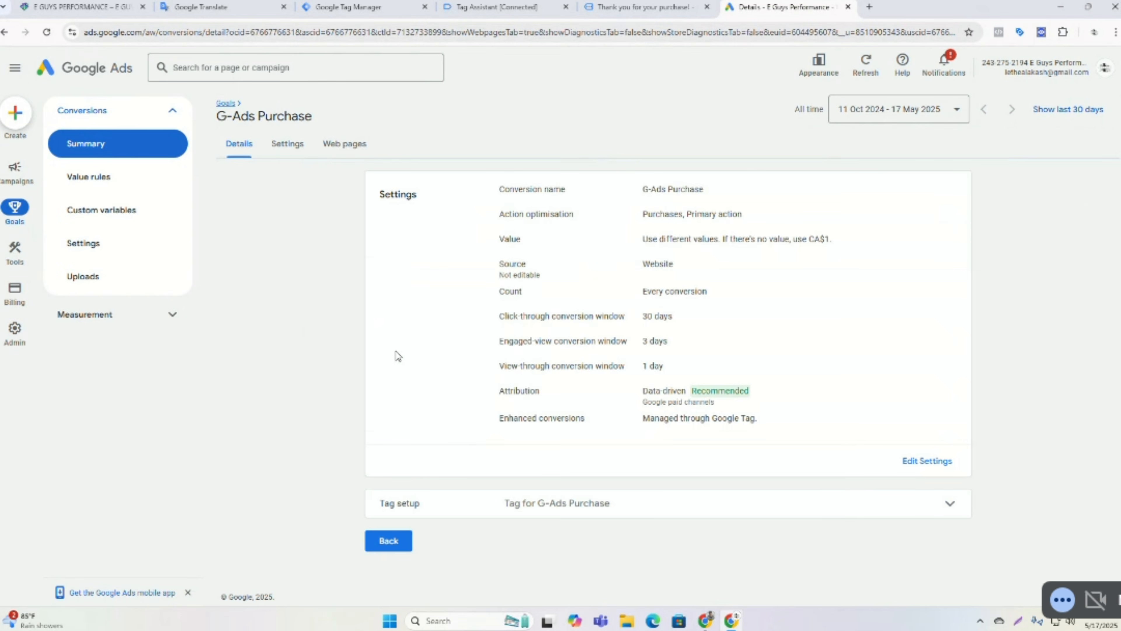
left_click(388, 540)
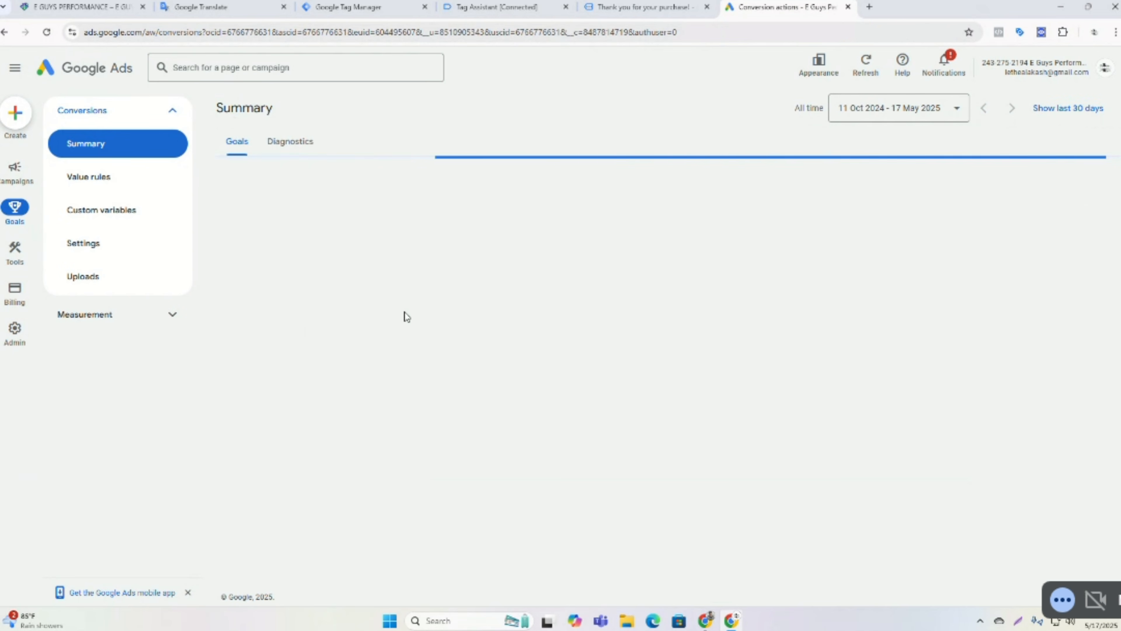
Rename the Add To Cart conversion action to G-Ads Add To Cart and save the name.
scroll(418, 320, "down", 1)
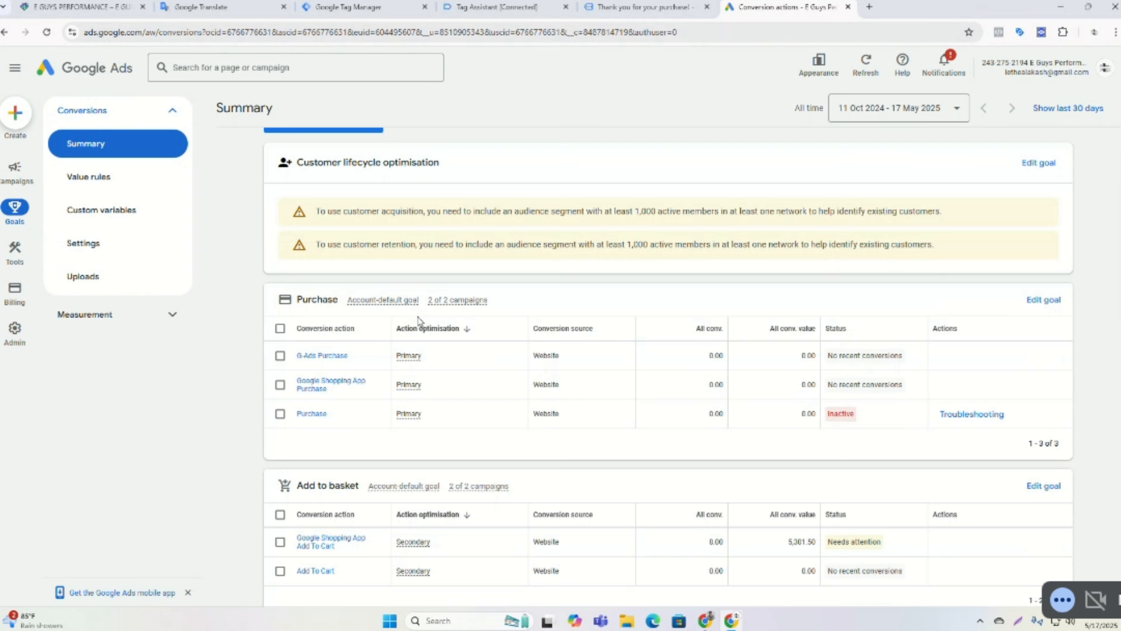
scroll(418, 321, "down", 3)
left_click(332, 455)
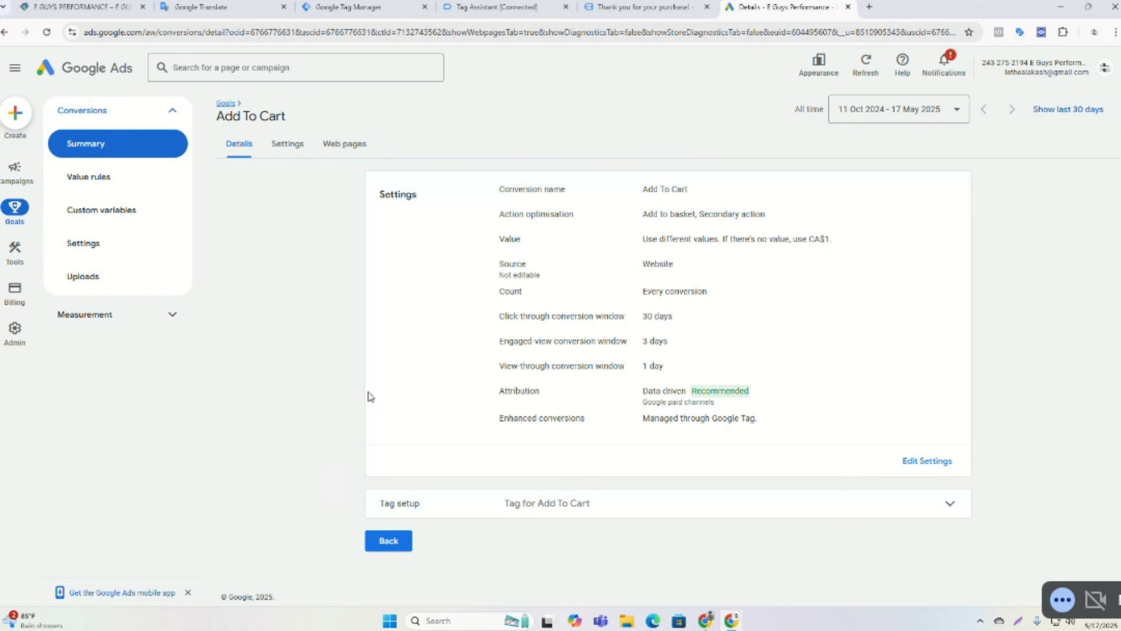
left_click(926, 460)
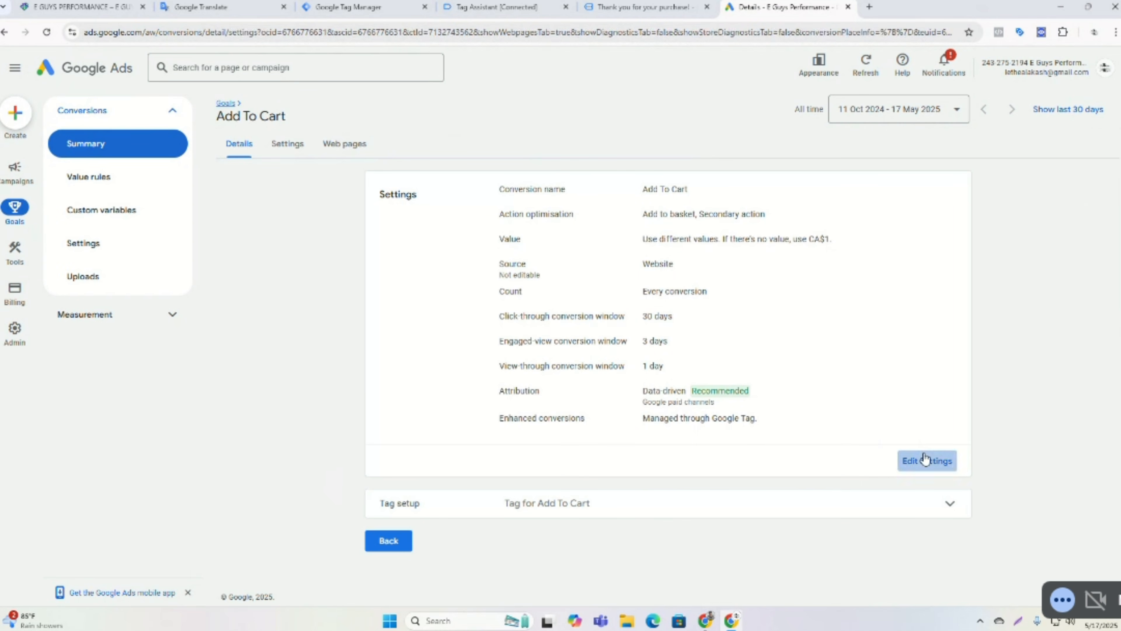
left_click(521, 182)
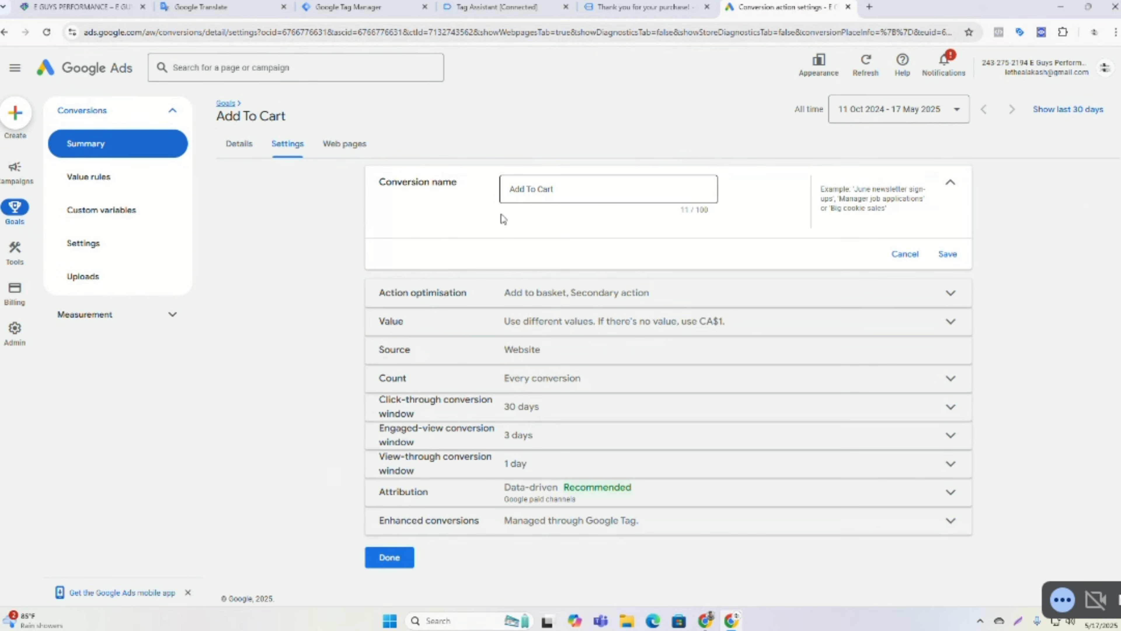
left_click(511, 189)
type("G-")
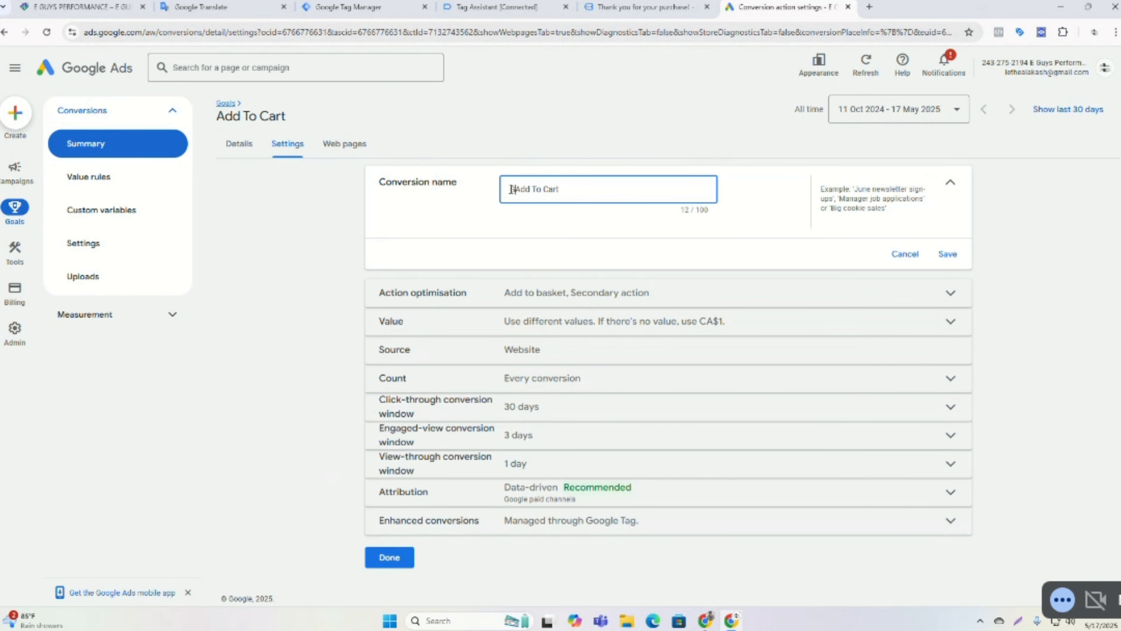
type("Ads")
left_click(949, 254)
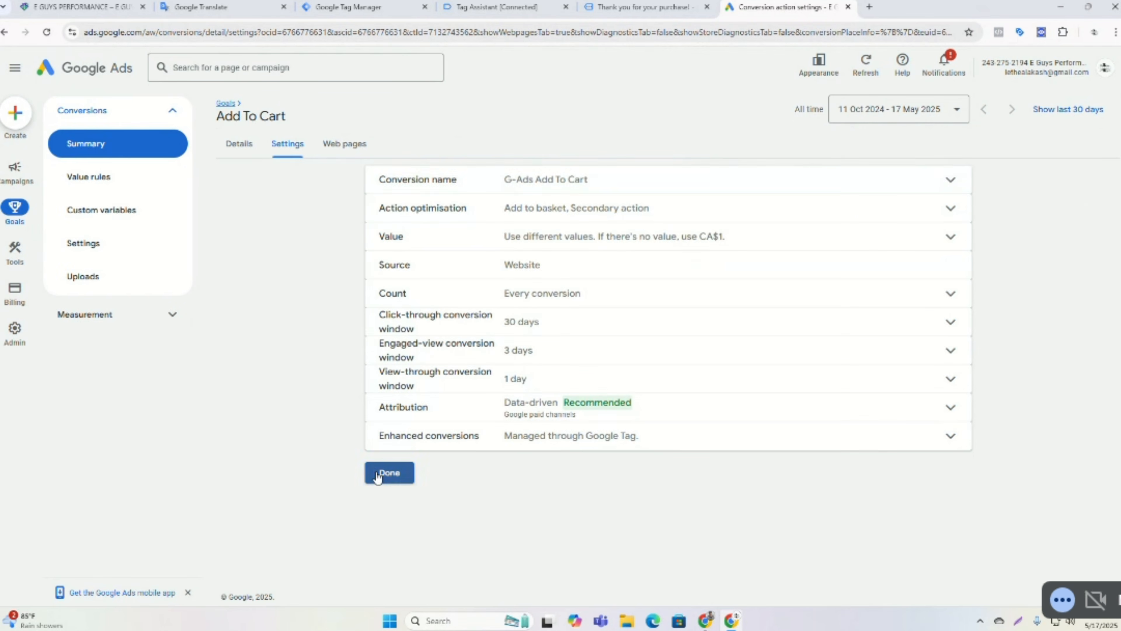
Finish editing the G-Ads Add To Cart settings and return to the conversion summary.
left_click(383, 477)
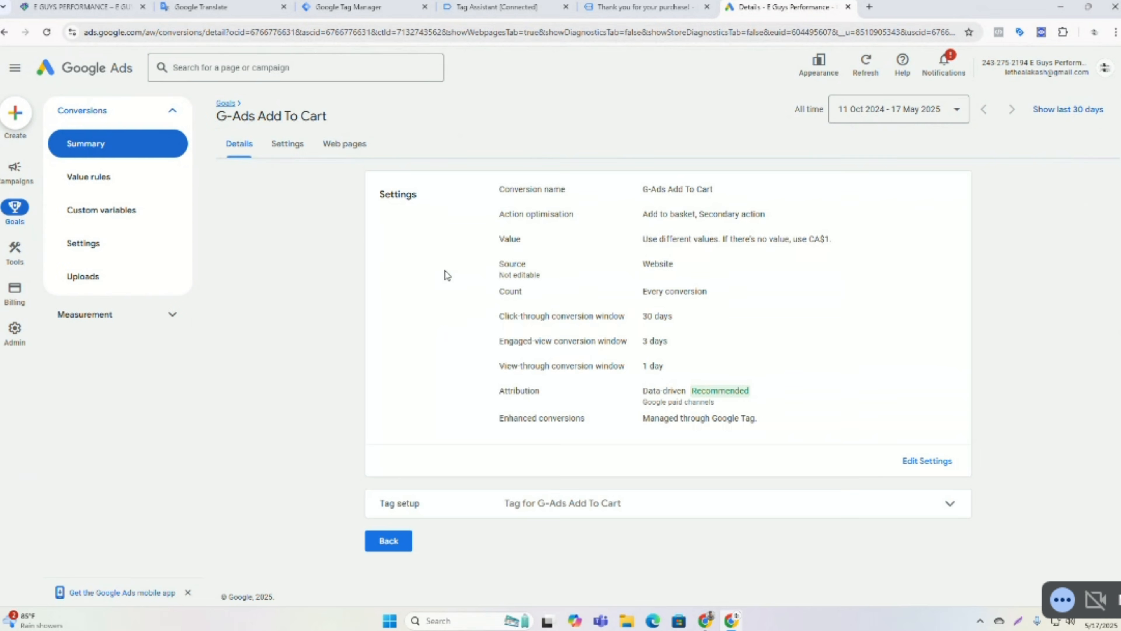
left_click(396, 545)
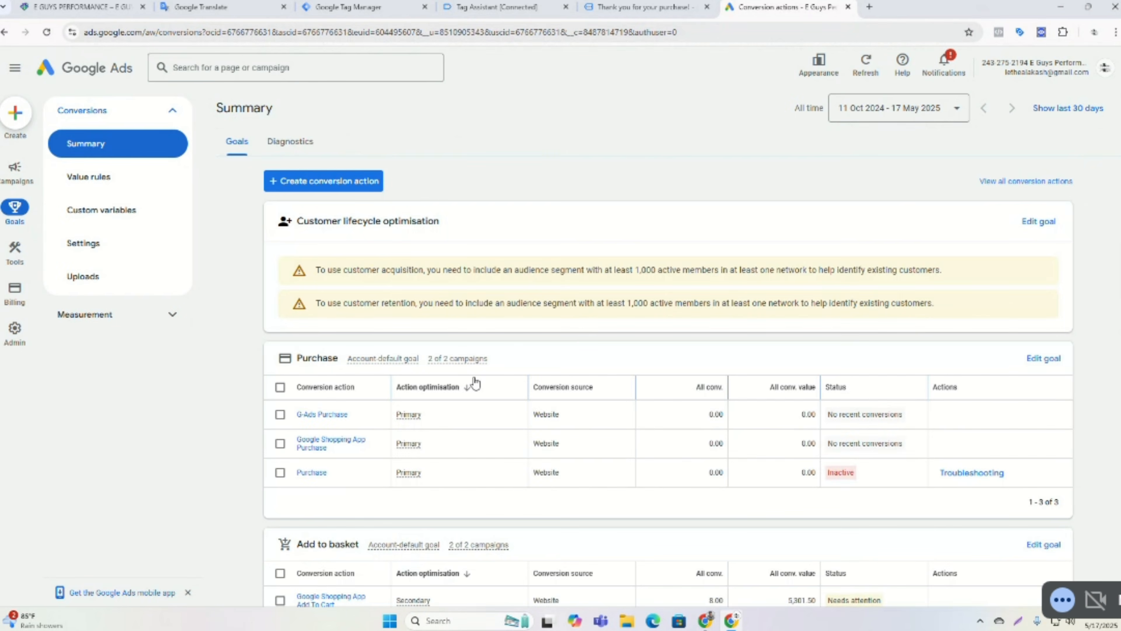
Rename the Checkout conversion action to G-Ads Checkout, save, and return to the summary.
scroll(476, 382, "down", 1)
scroll(476, 382, "down", 3)
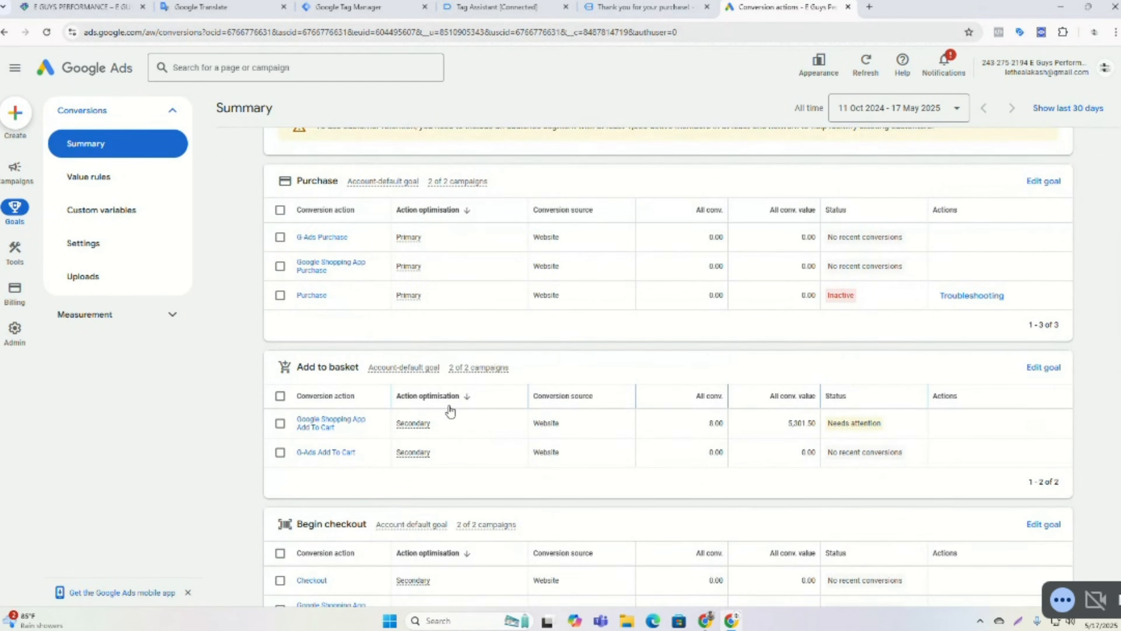
left_click(311, 523)
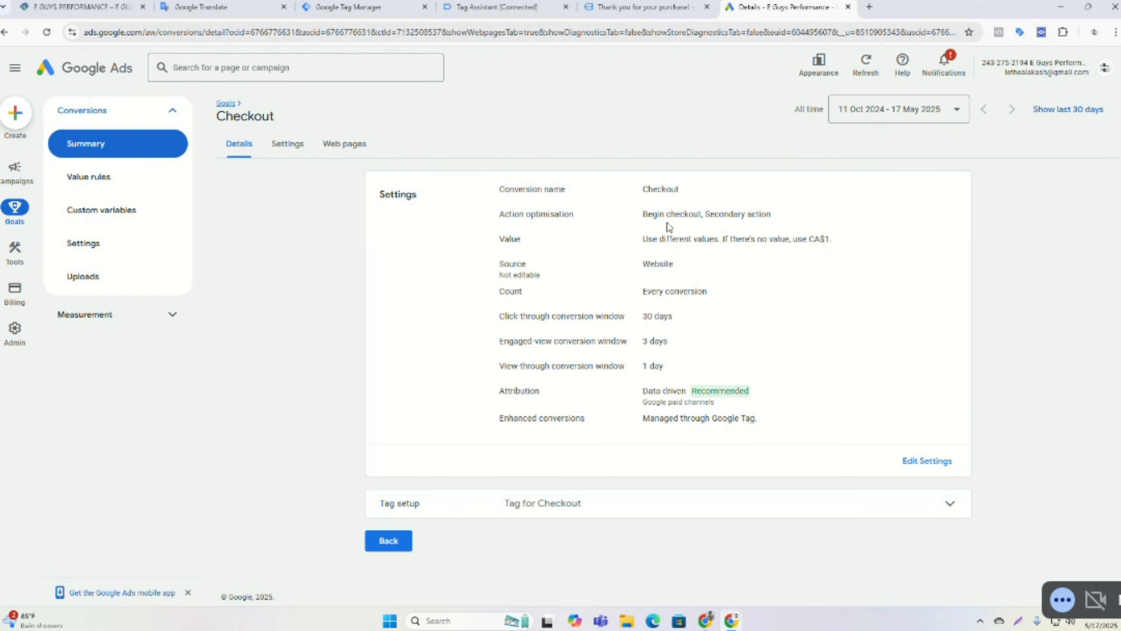
left_click(922, 462)
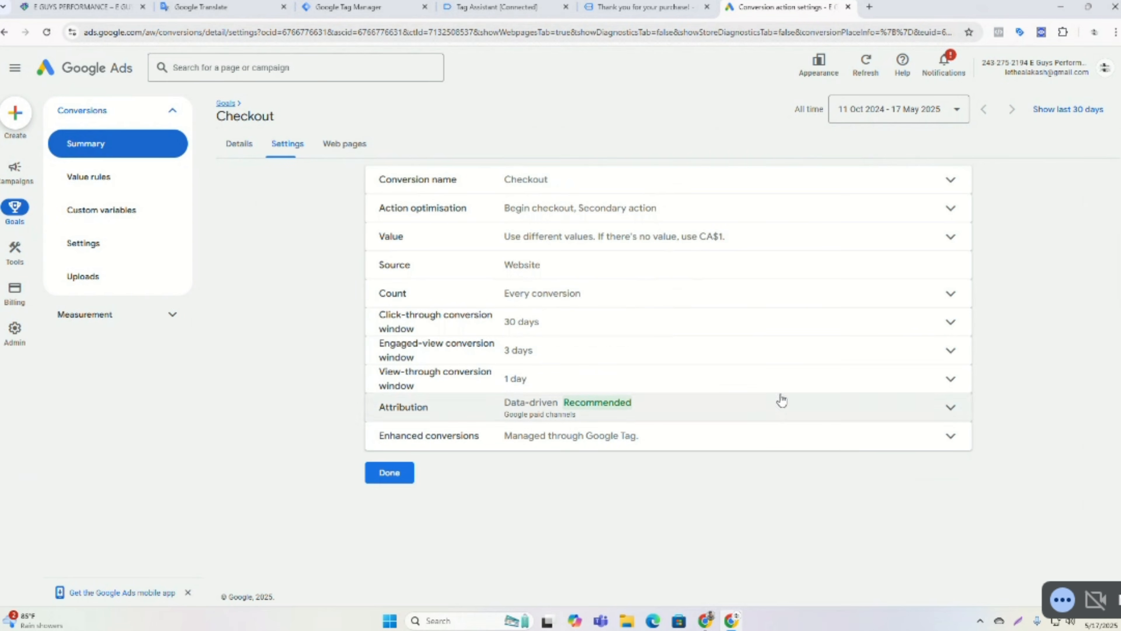
left_click(572, 197)
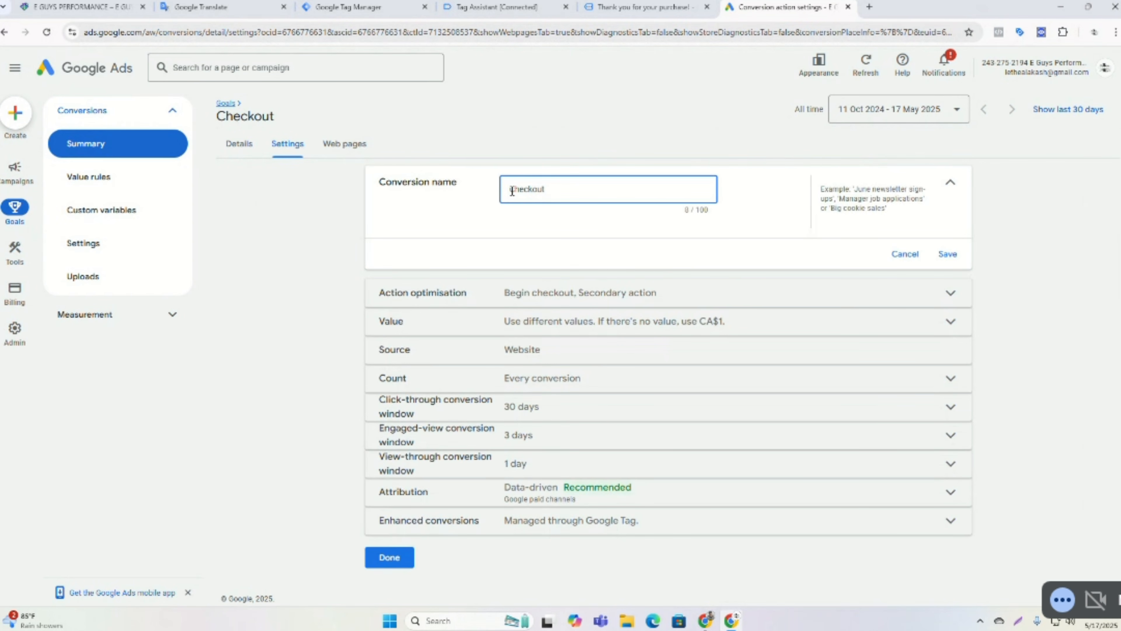
type("B")
type("-")
key("BackSpace")
type("Ads")
left_click(941, 256)
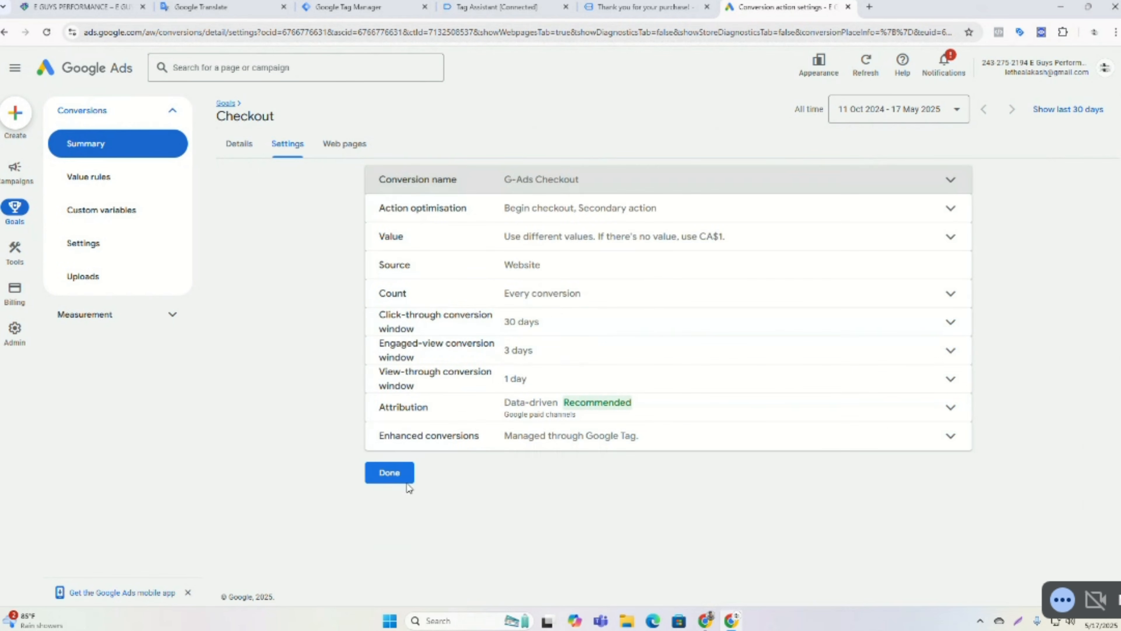
left_click(404, 475)
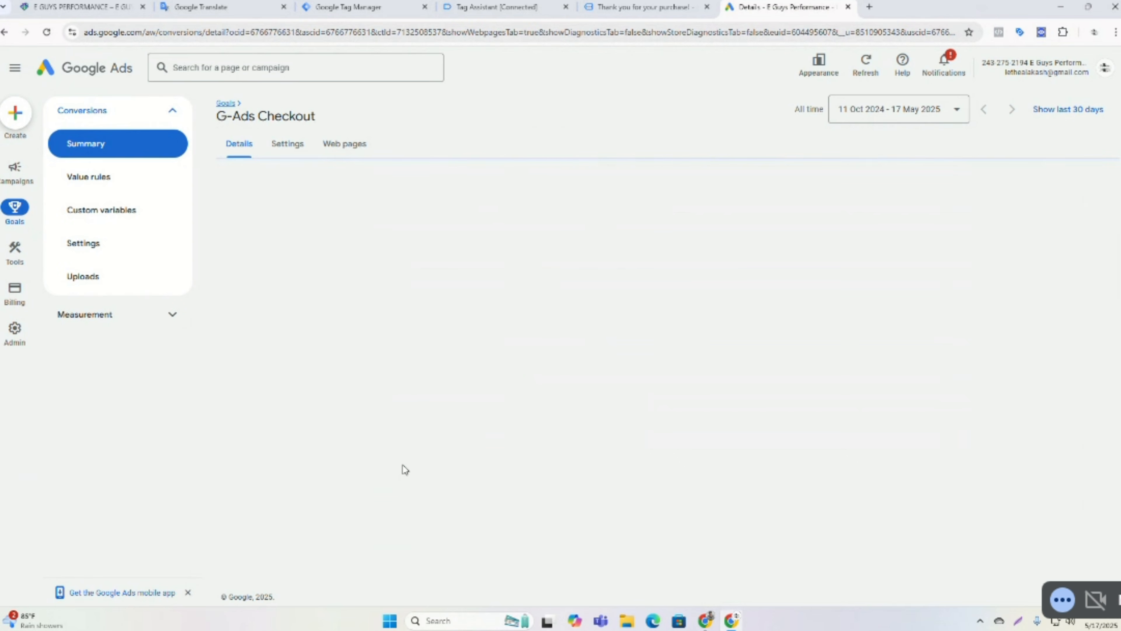
left_click(383, 540)
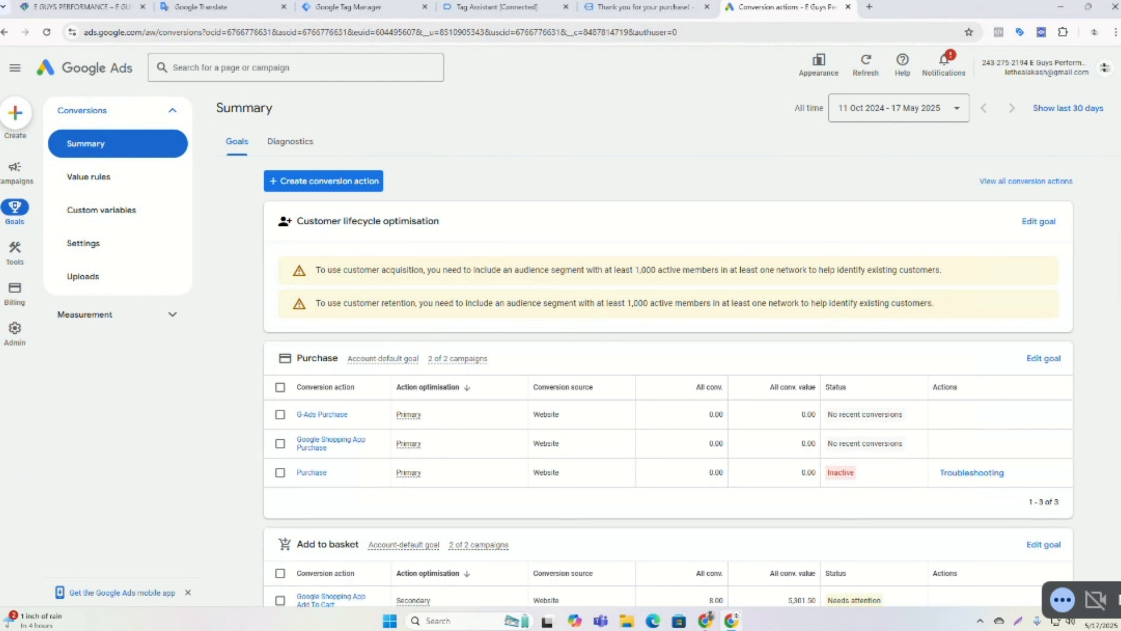
Review the customer lifecycle optimisation account-level settings, then close the panel.
left_click(1049, 220)
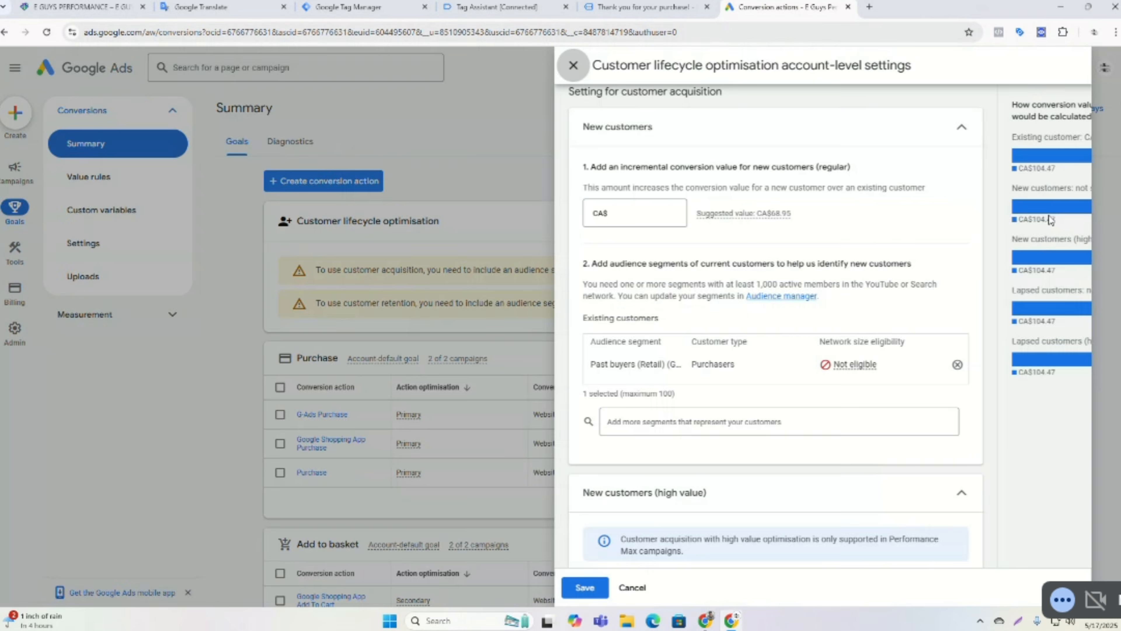
scroll(694, 327, "down", 9)
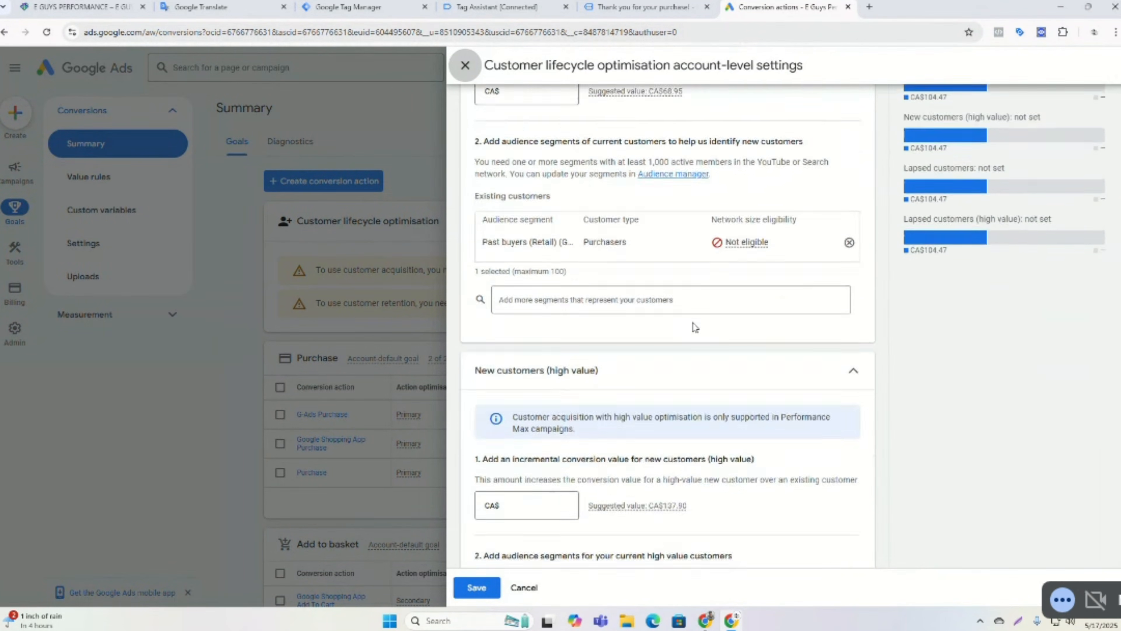
scroll(695, 326, "up", 9)
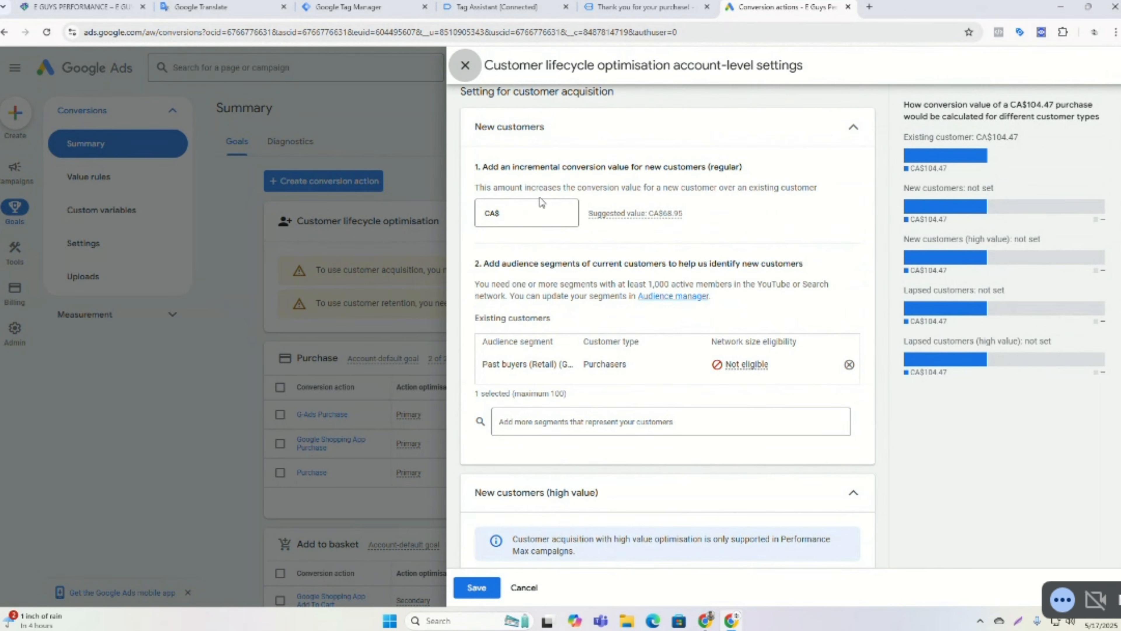
scroll(533, 431, "down", 4)
scroll(537, 437, "up", 5)
scroll(583, 154, "down", 13)
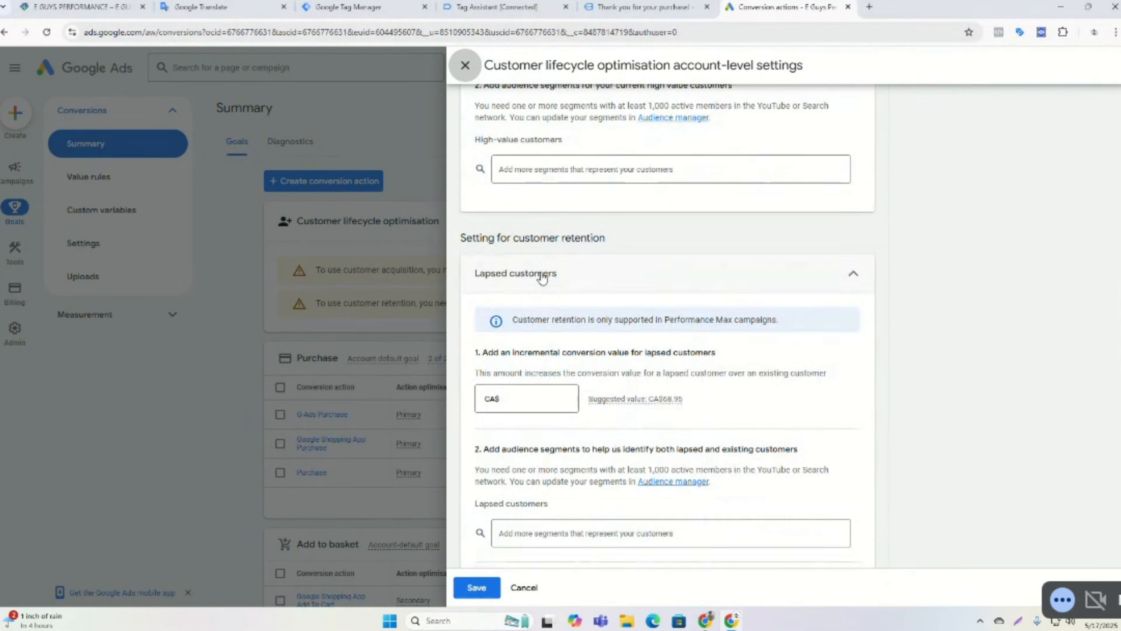
scroll(545, 283, "down", 9)
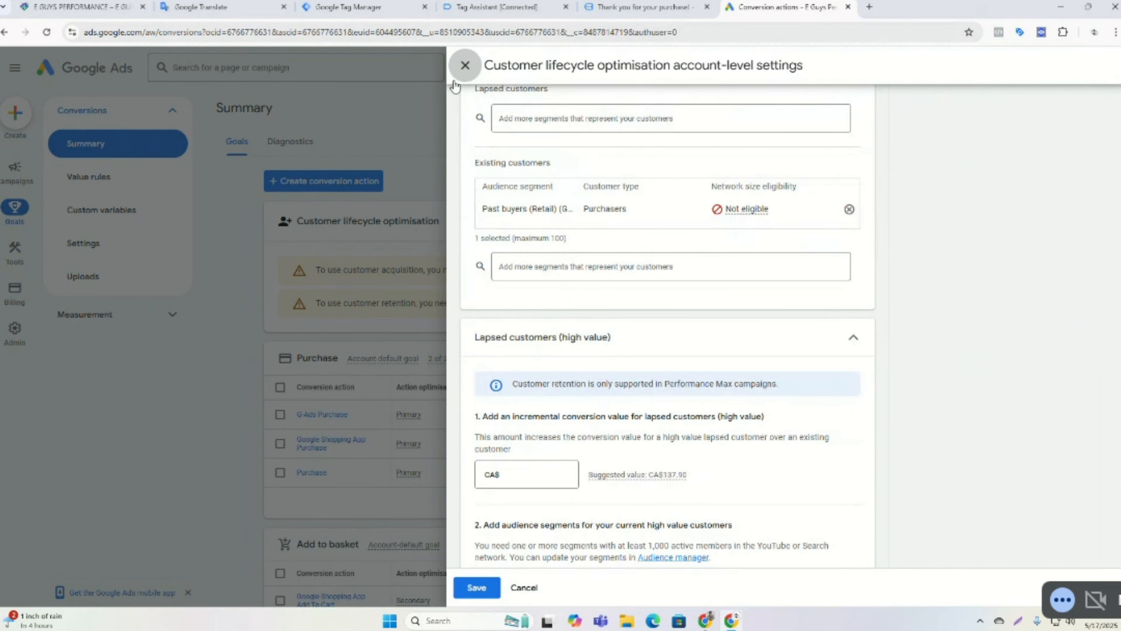
left_click(464, 65)
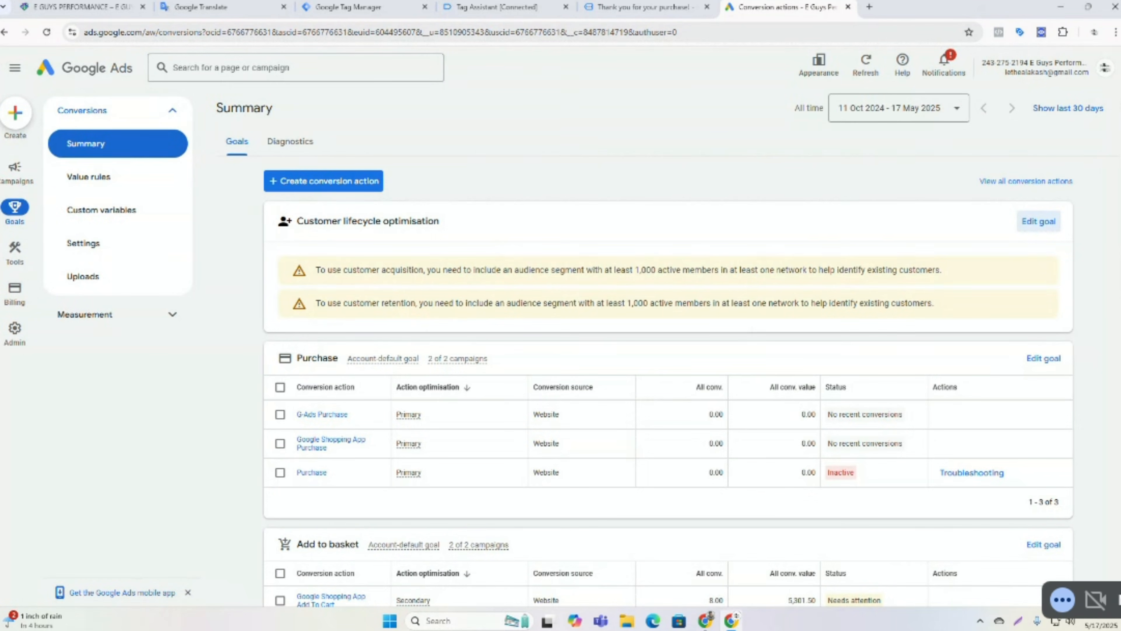
scroll(1111, 333, "down", 4)
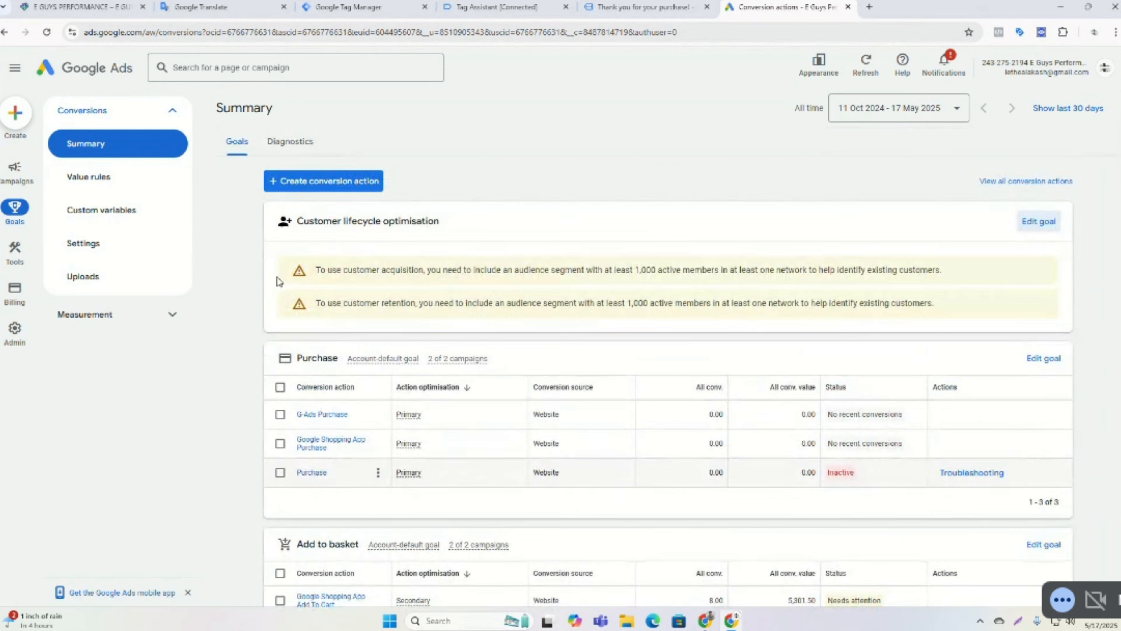
left_click(317, 180)
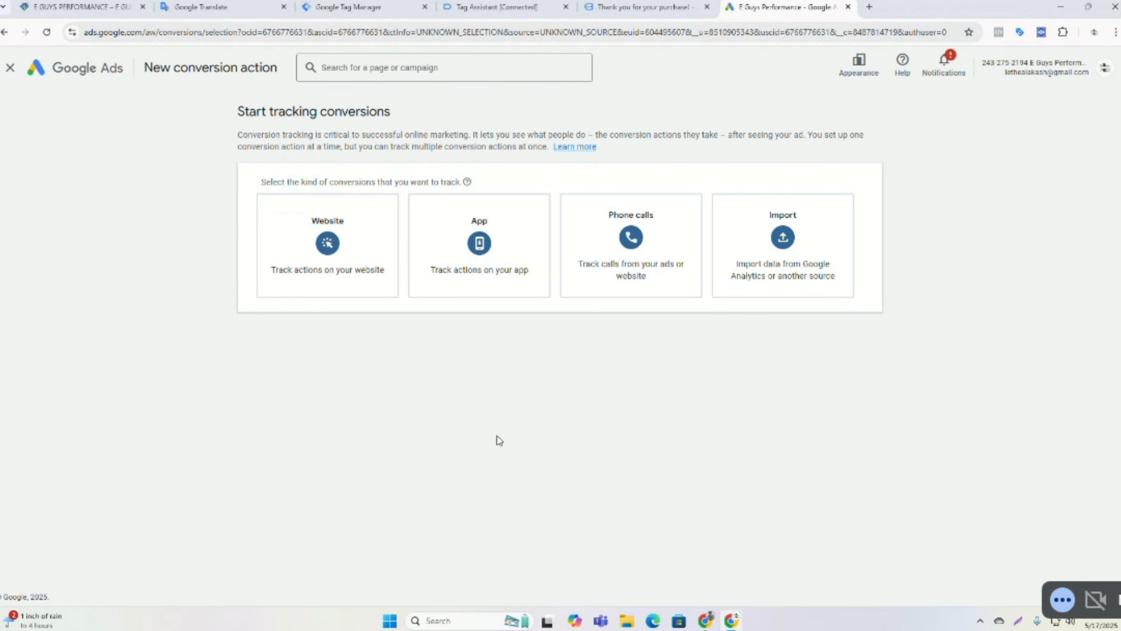
left_click(11, 67)
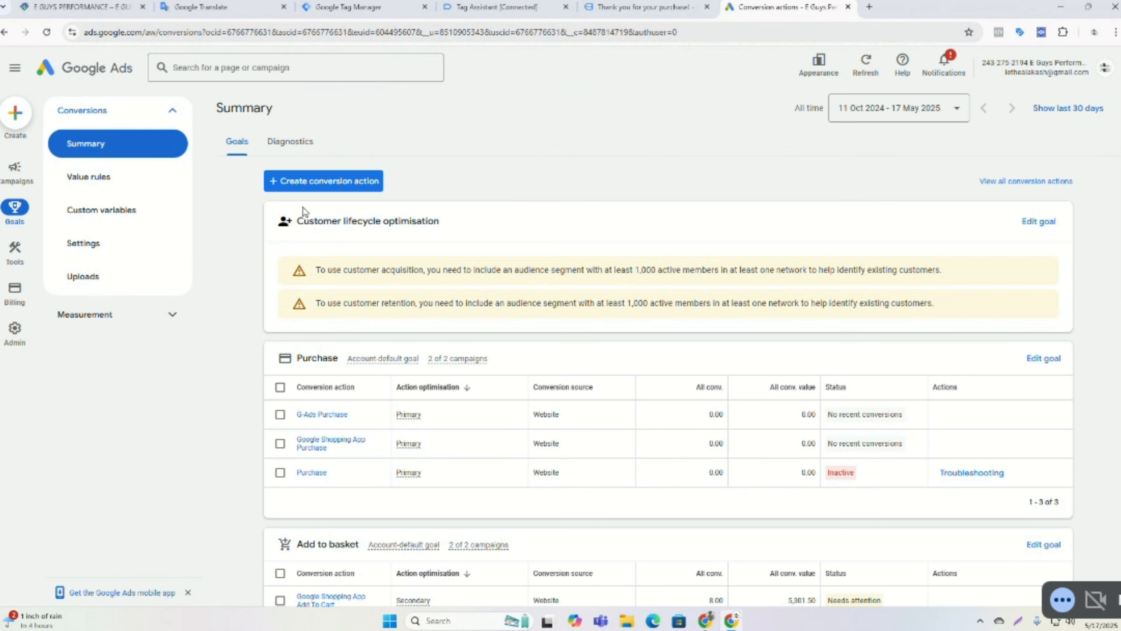
Switch to Google Tag Manager and start a new tag of type Google Ads Remarketing.
left_click(326, 5)
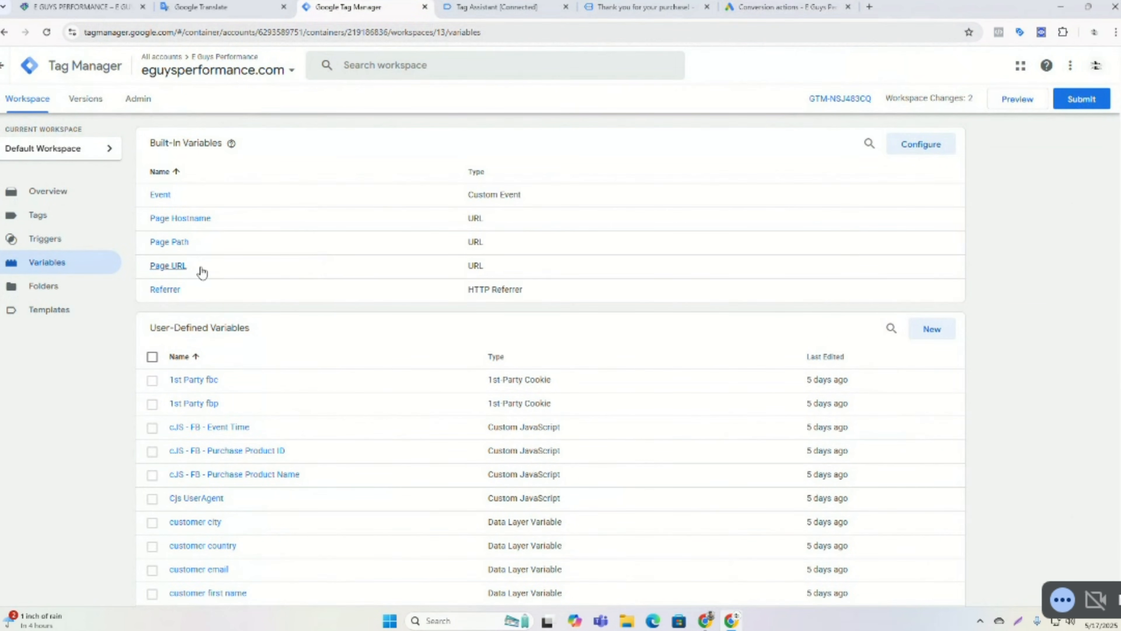
left_click(47, 220)
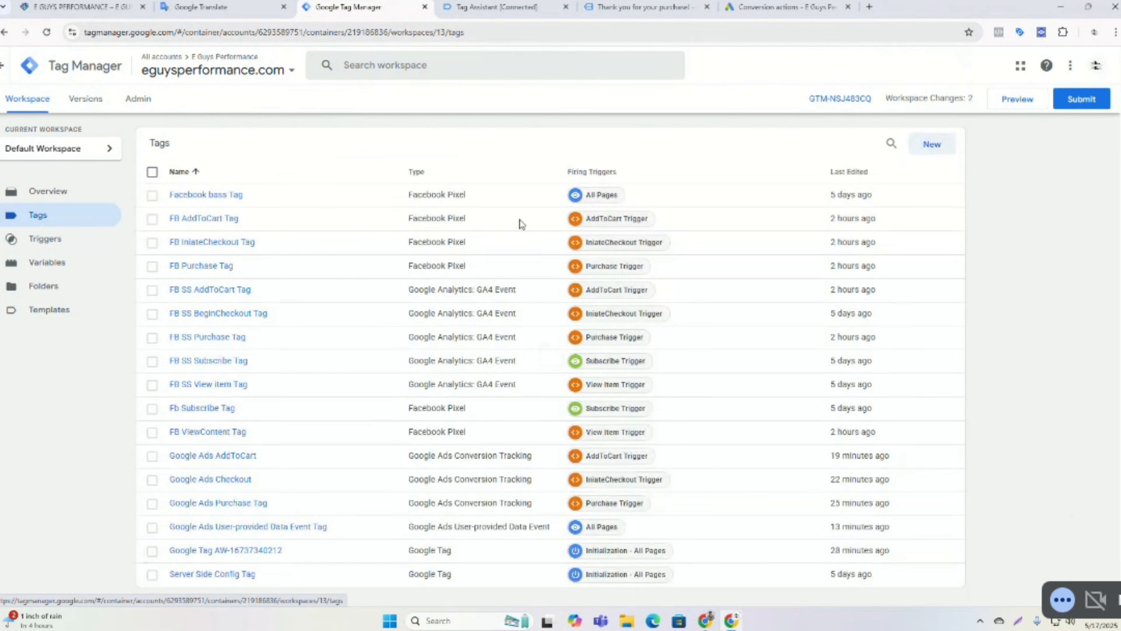
left_click(927, 148)
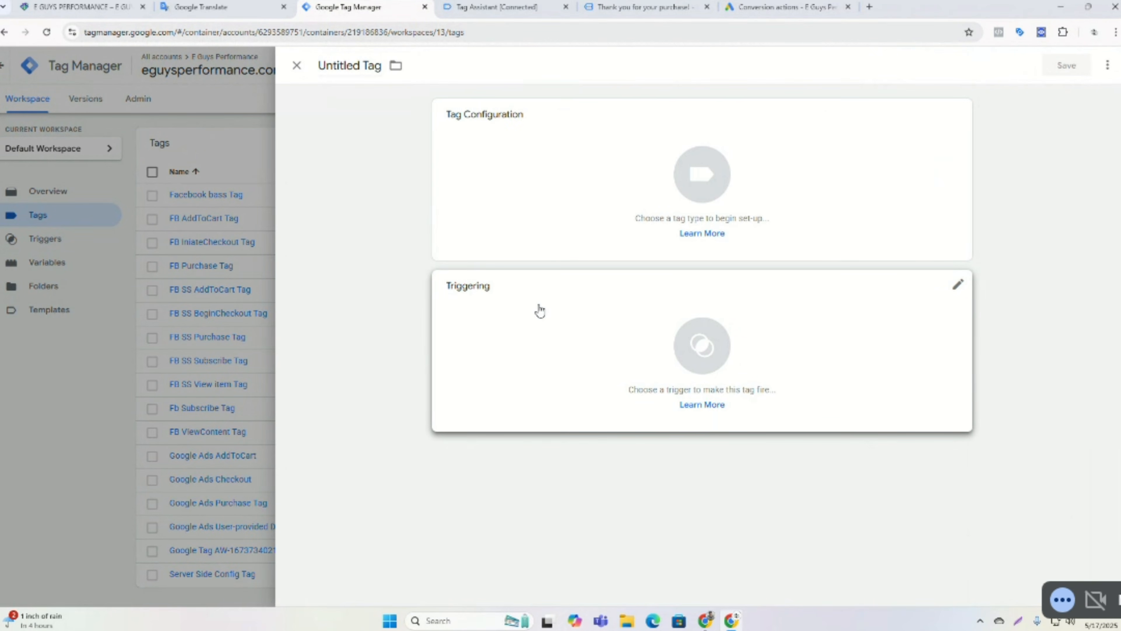
left_click(586, 178)
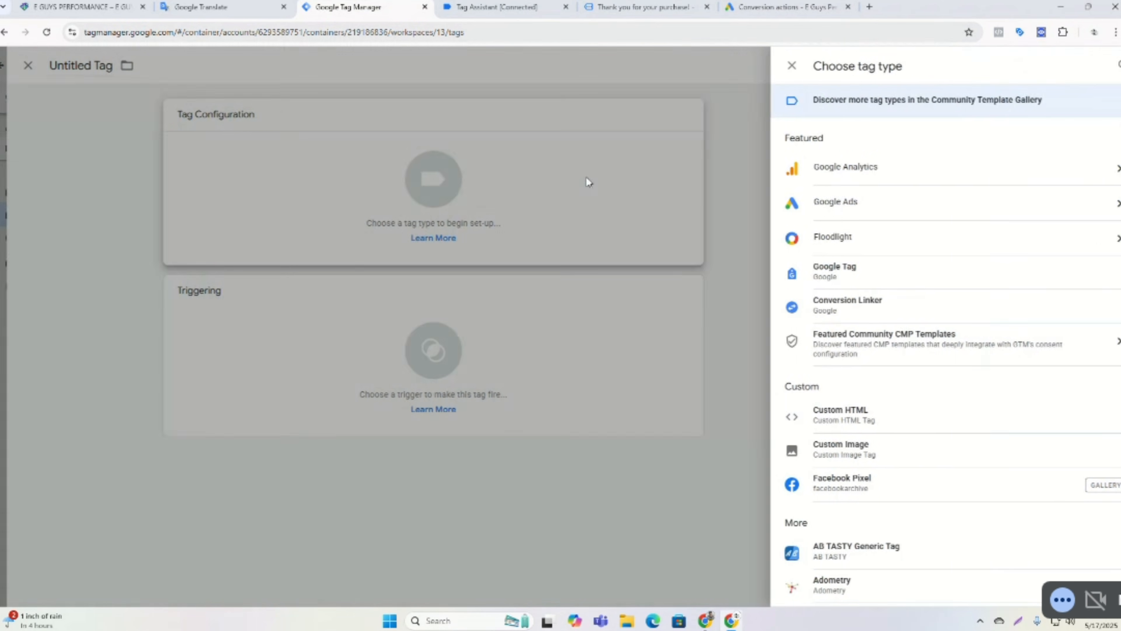
left_click(848, 207)
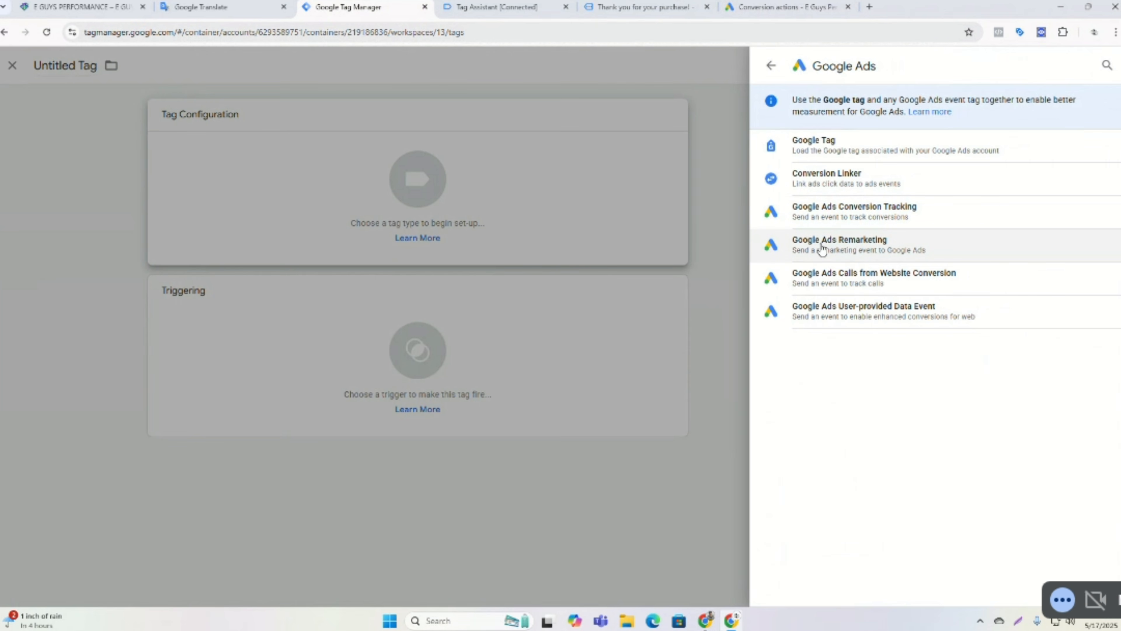
left_click(851, 246)
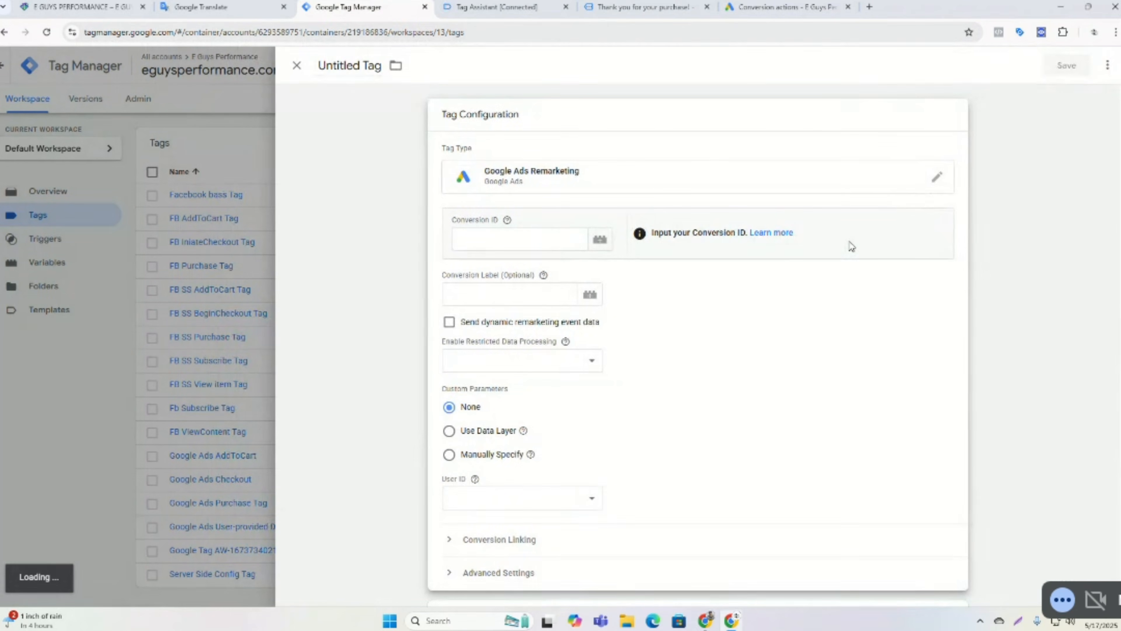
Set the remarketing tag's Conversion ID to the {{Google Conversion ID}} variable.
left_click(535, 244)
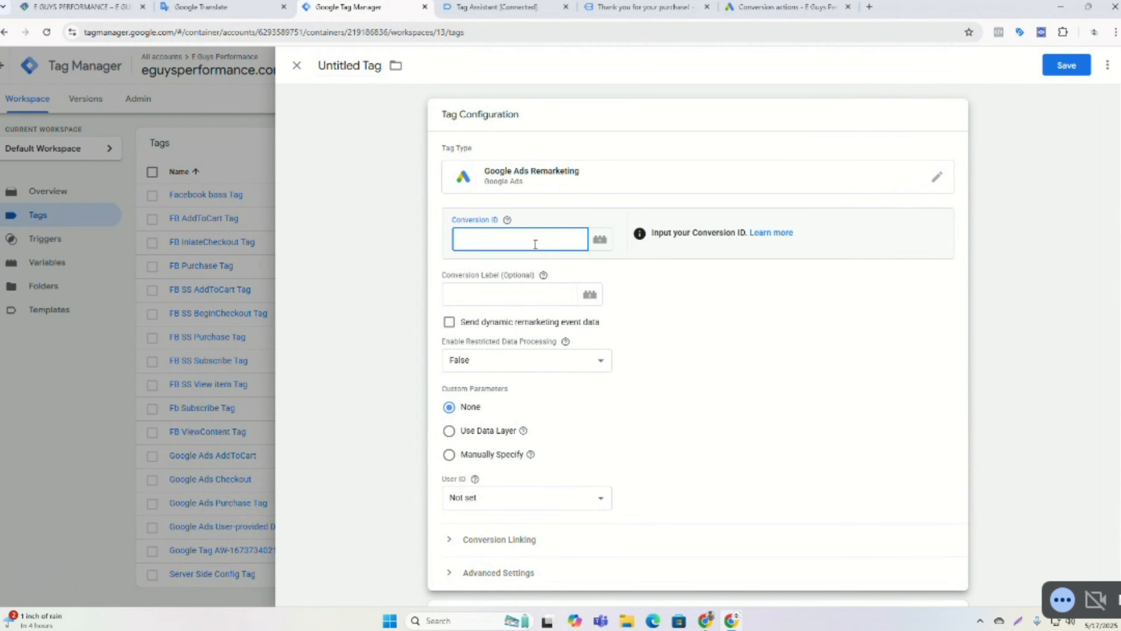
type("{{")
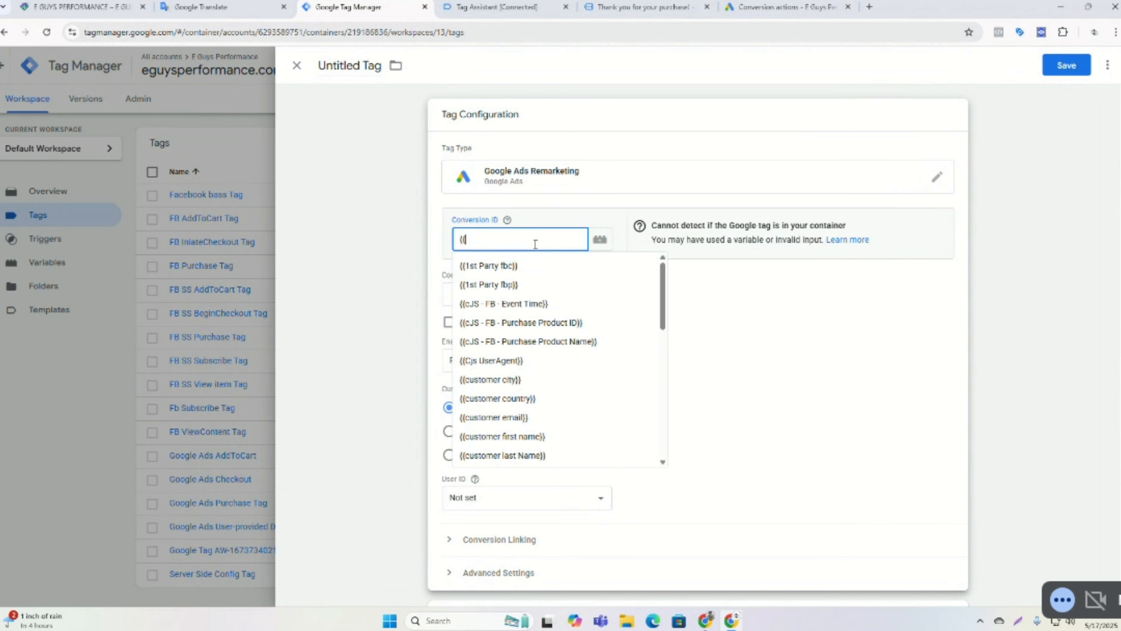
type("c")
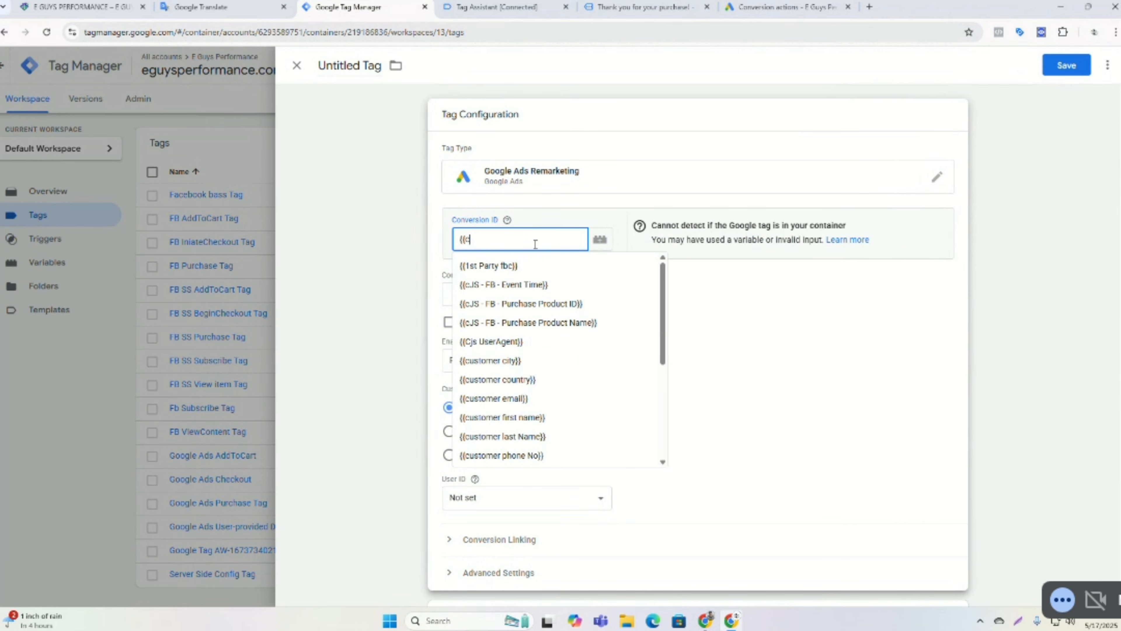
type("o")
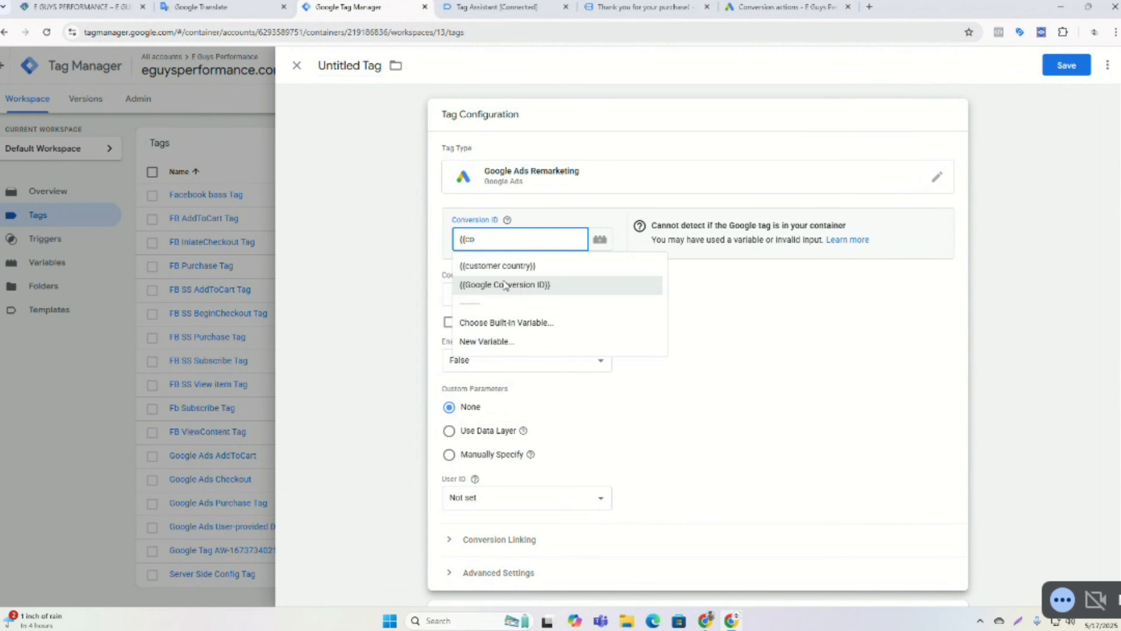
left_click(516, 288)
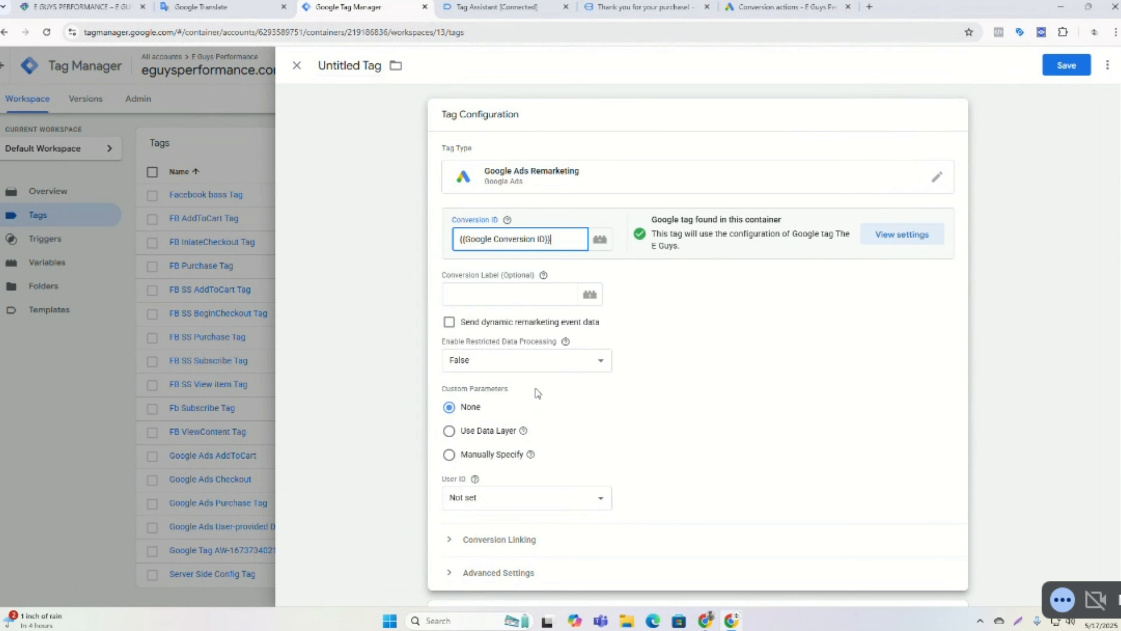
Review the variables offered for the remarketing tag's User ID.
scroll(537, 393, "down", 3)
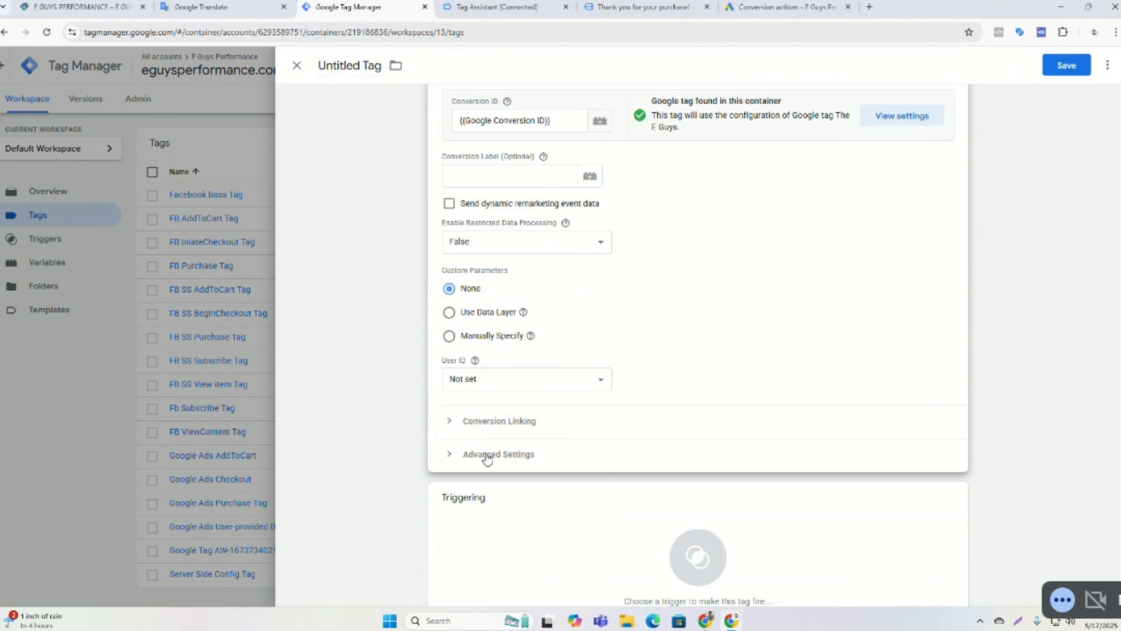
left_click(676, 376)
left_click(468, 383)
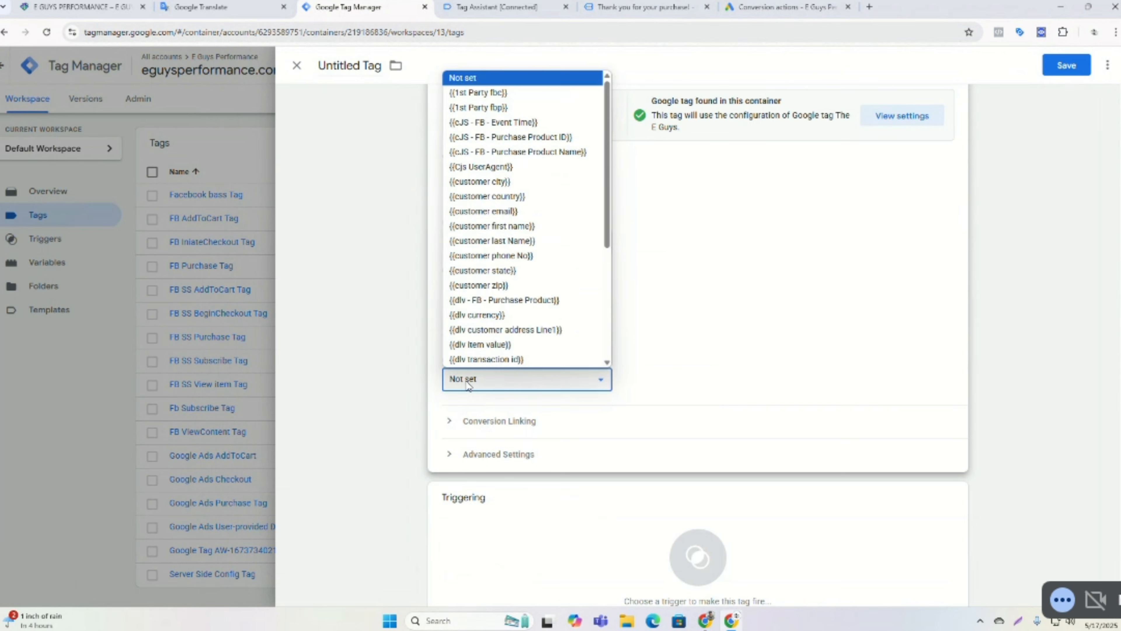
left_click(468, 383)
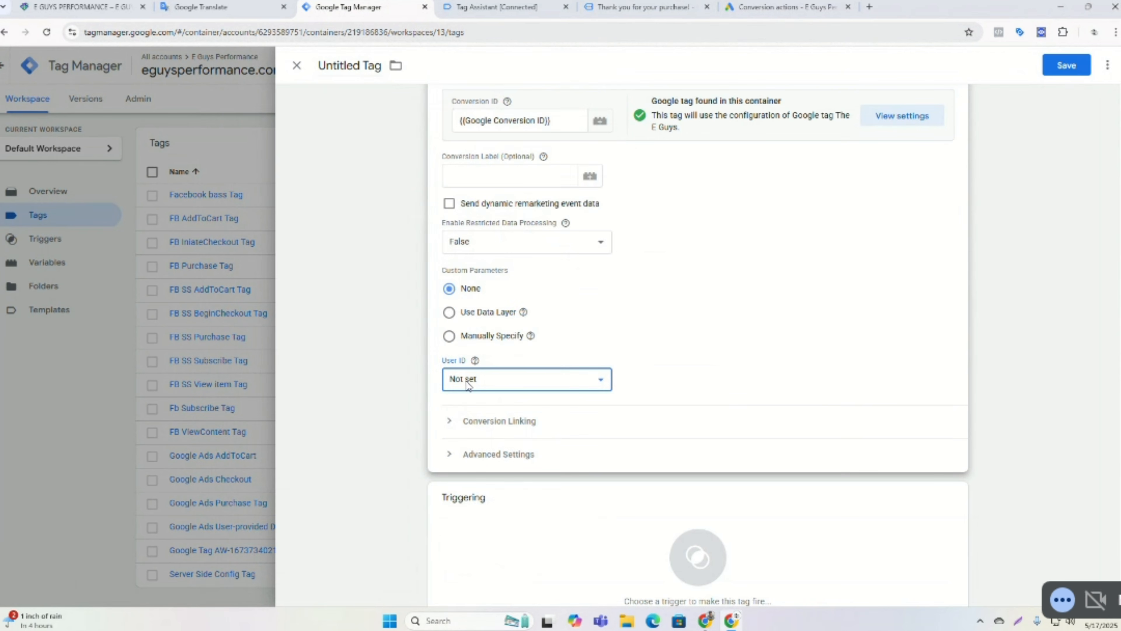
left_click(594, 383)
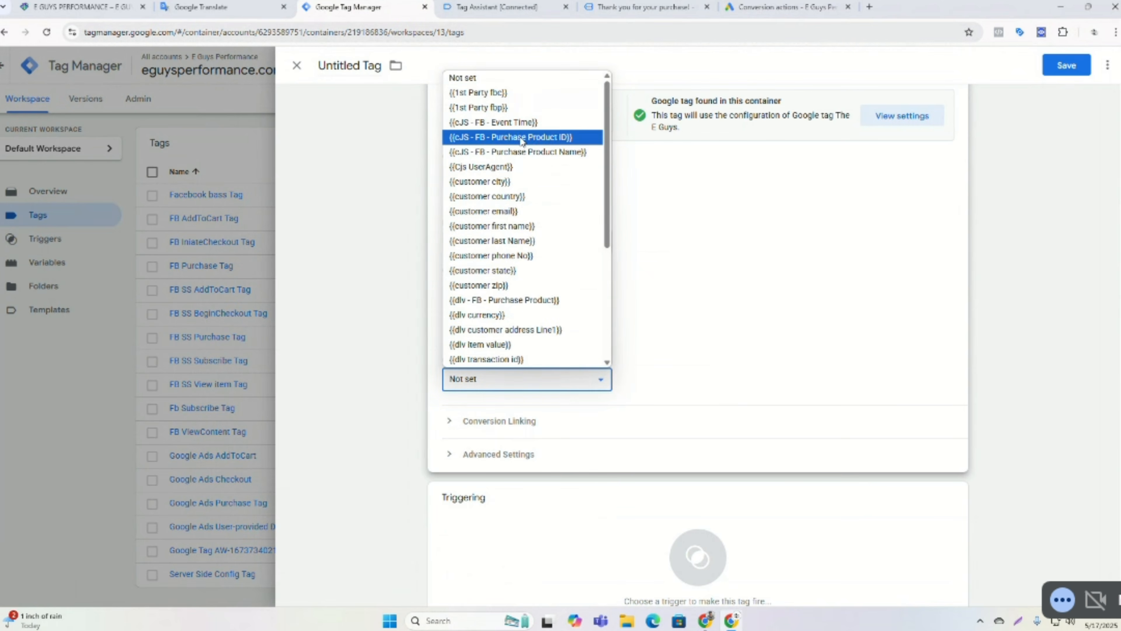
left_click(704, 347)
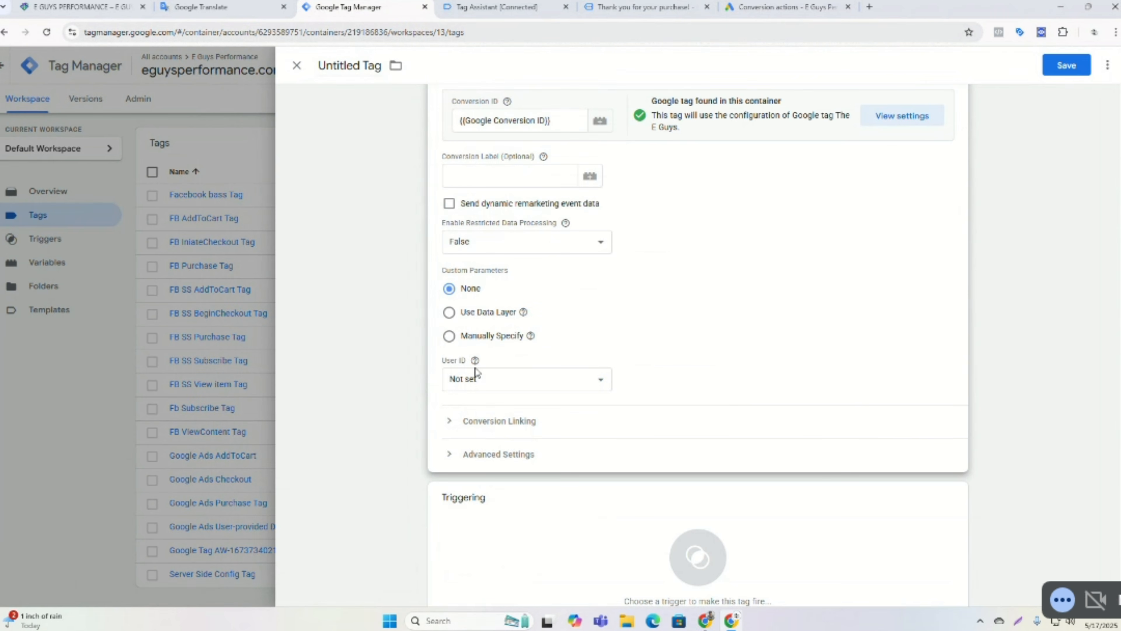
scroll(662, 486, "down", 1)
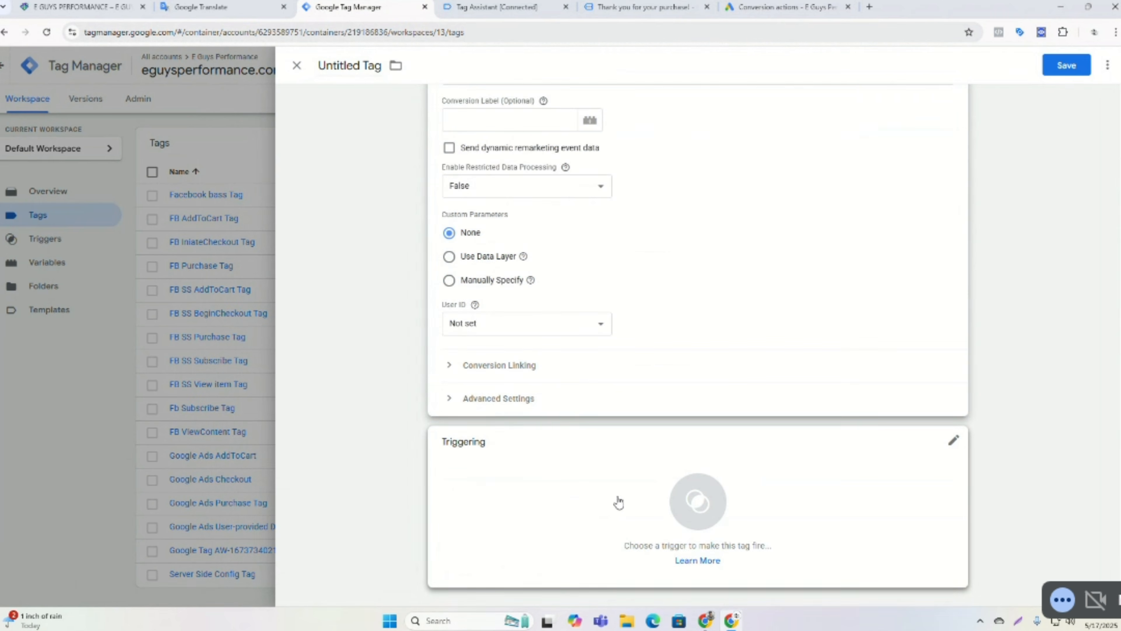
Fire the remarketing tag on the All Pages trigger and save it named Google Ads Remarketing Tag.
left_click(616, 497)
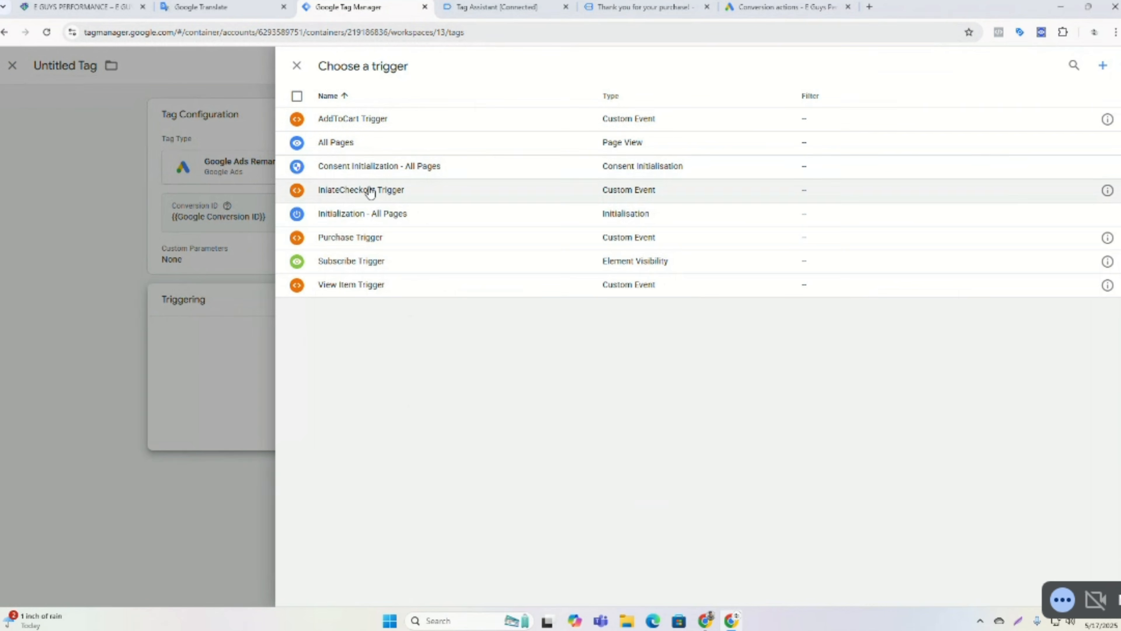
left_click(368, 144)
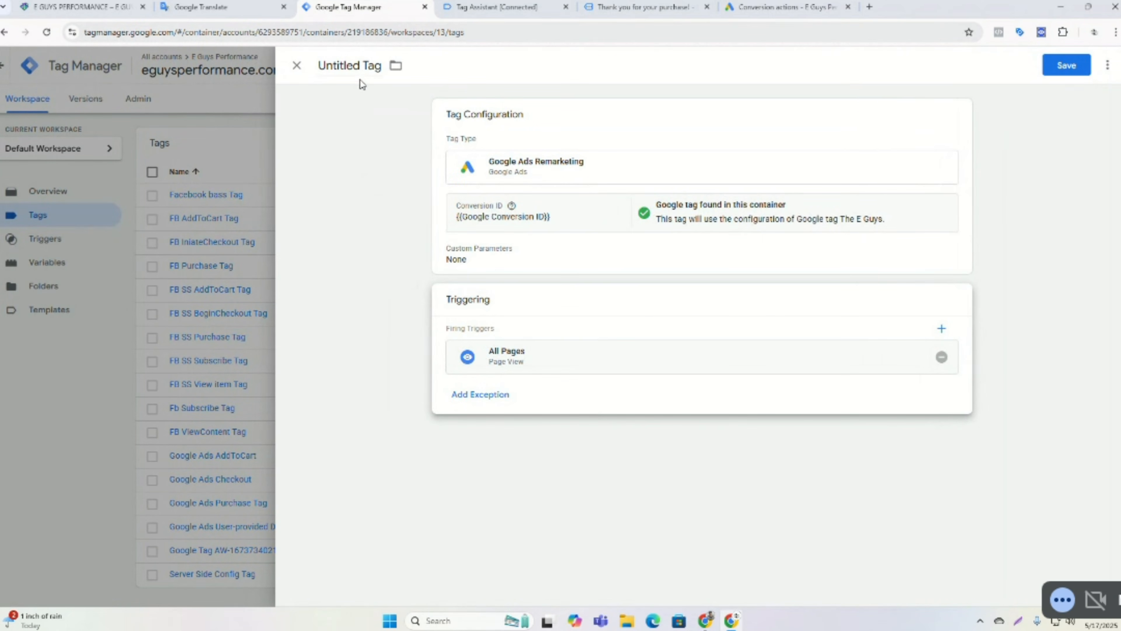
left_click(359, 68)
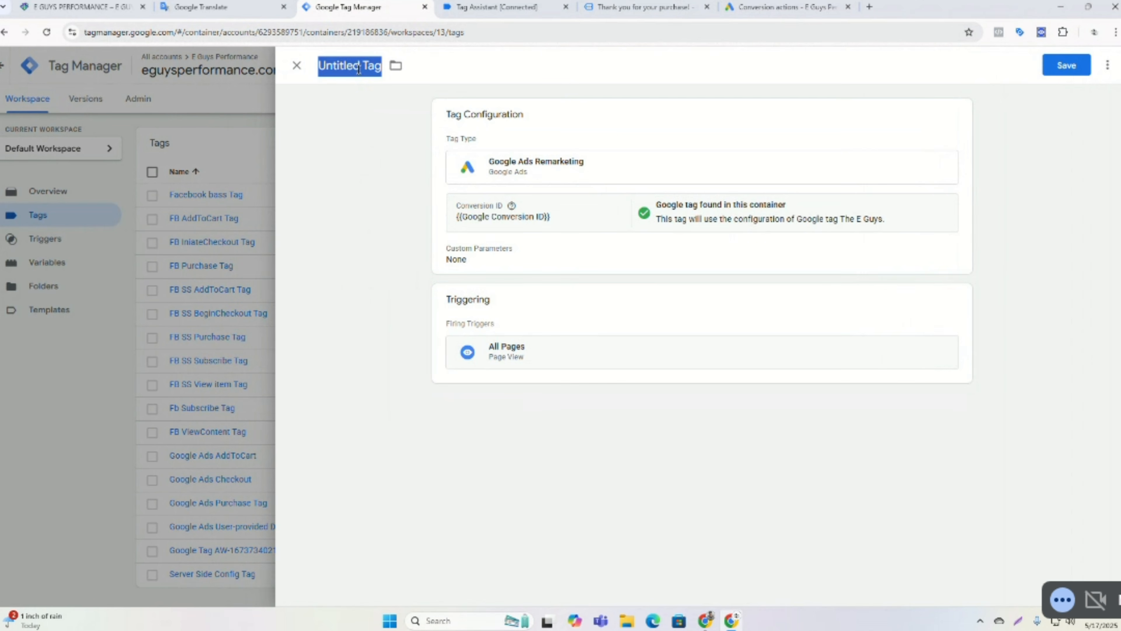
left_click(356, 175)
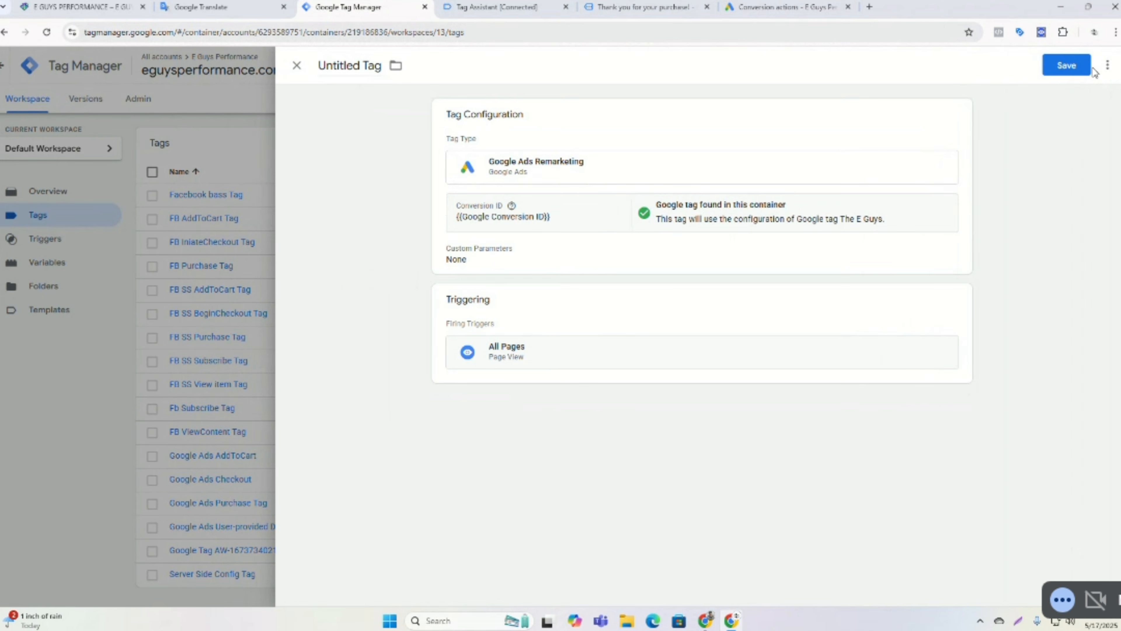
left_click(1072, 71)
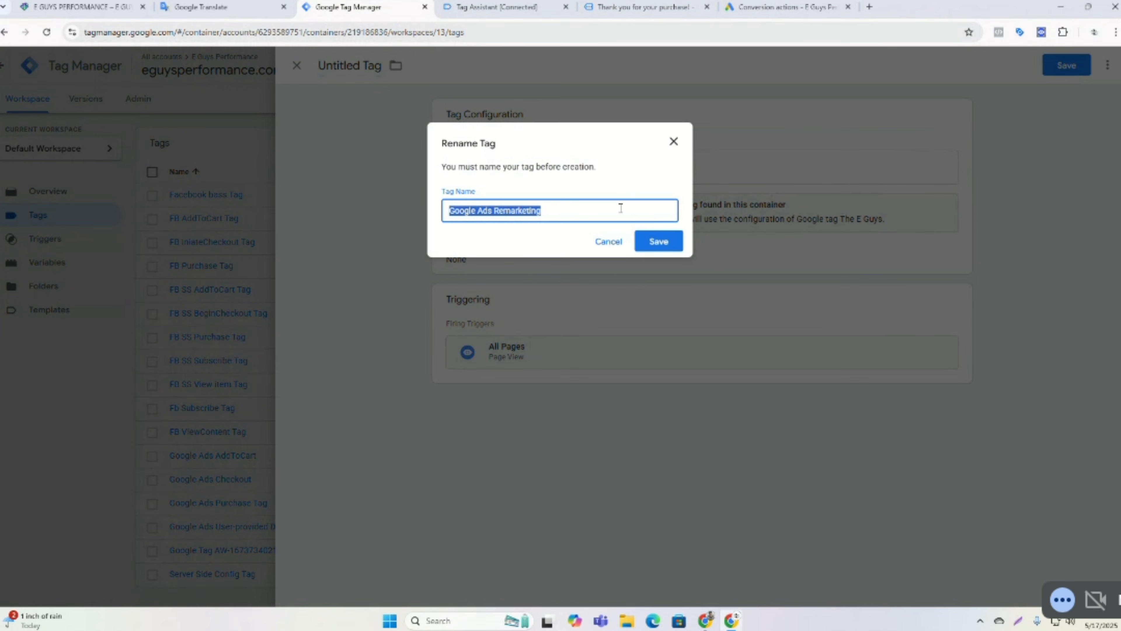
left_click(620, 207)
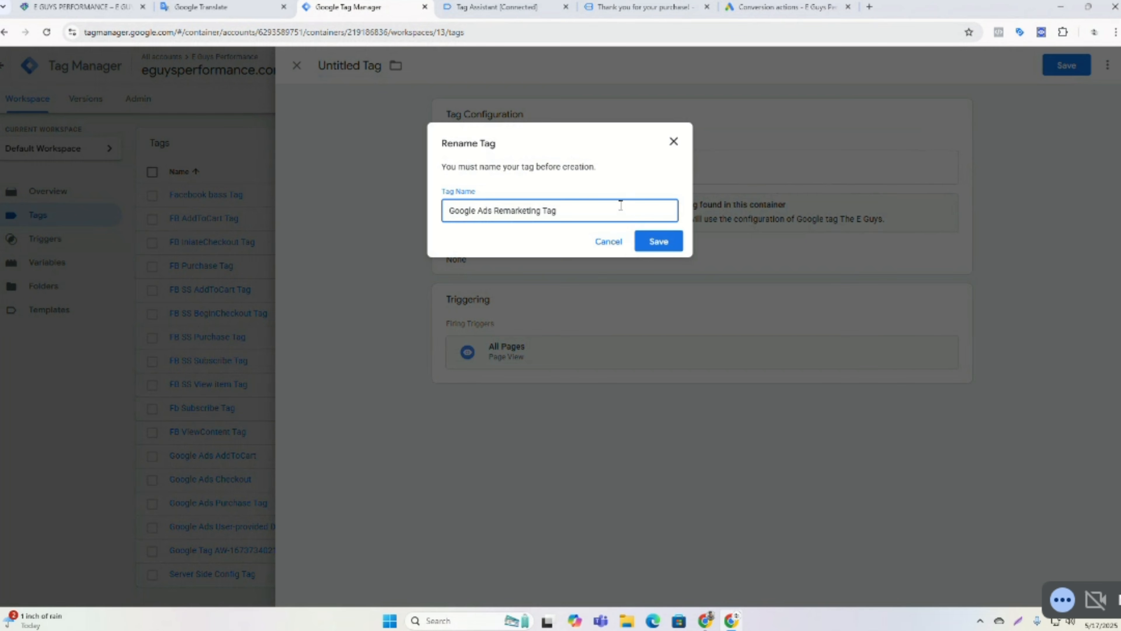
left_click(659, 241)
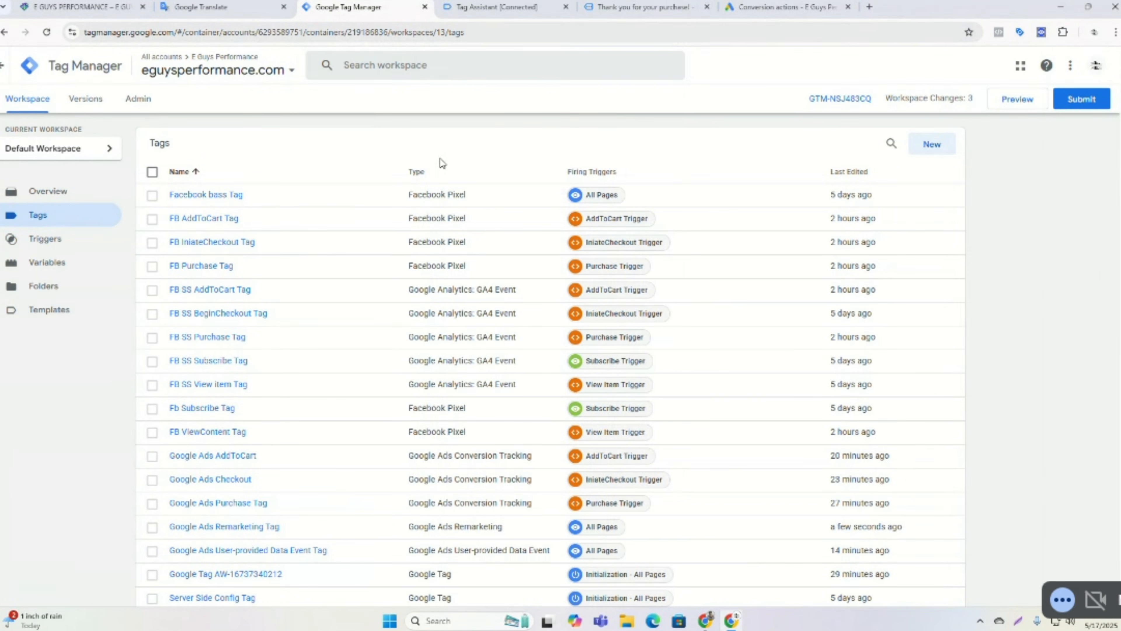
Submit and publish the workspace changes as a new container version, then return to the workspace.
left_click(1082, 103)
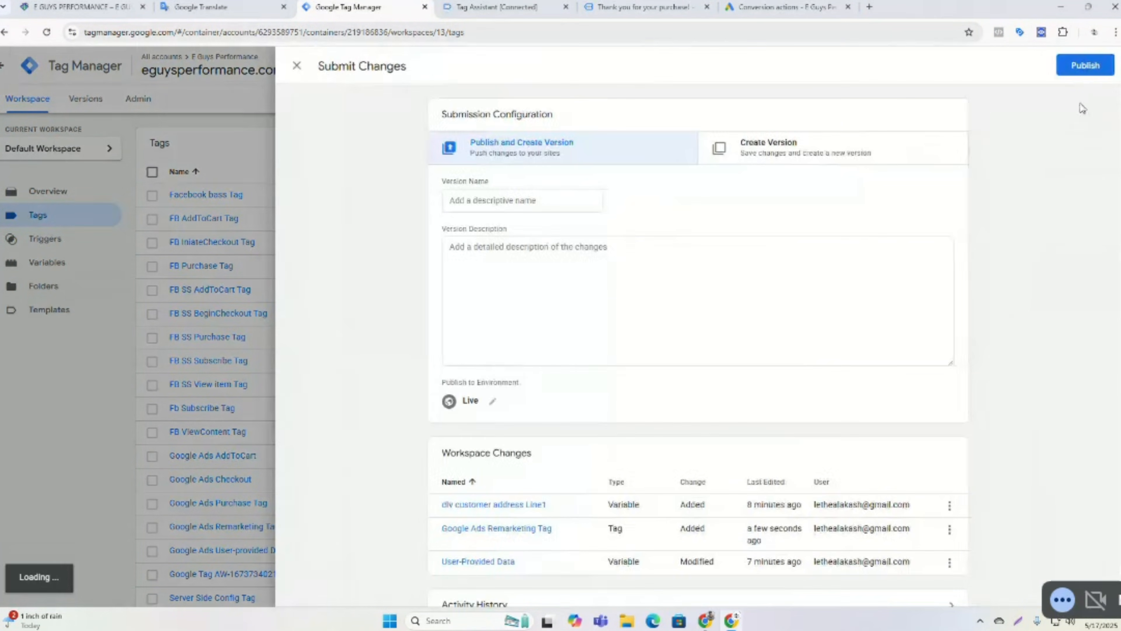
left_click(1085, 65)
left_click(718, 410)
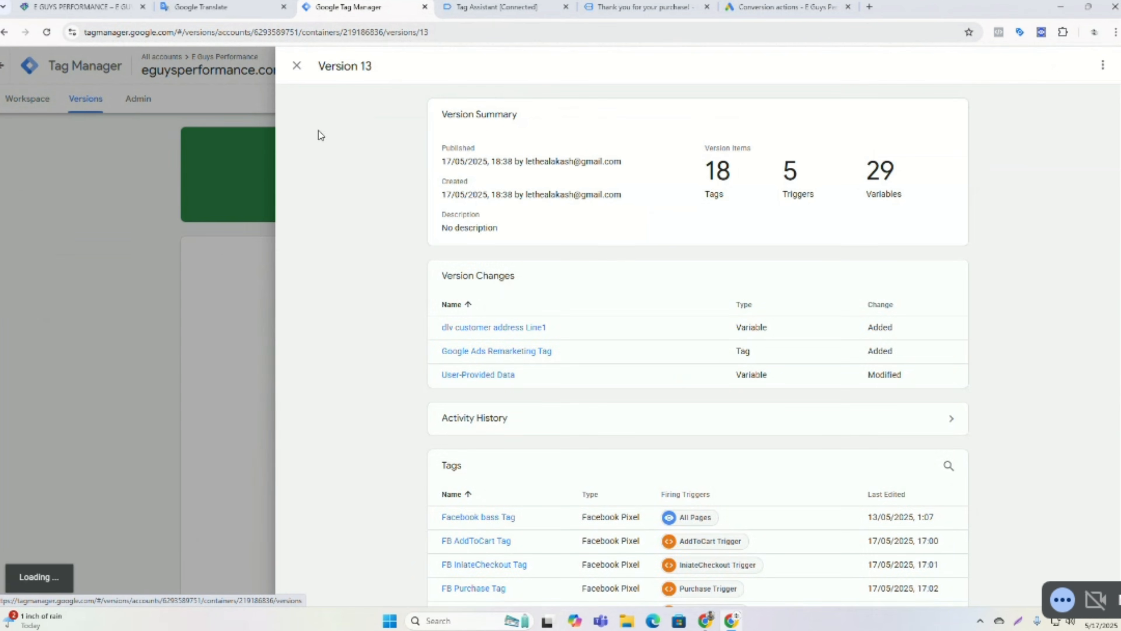
left_click(296, 66)
left_click(26, 106)
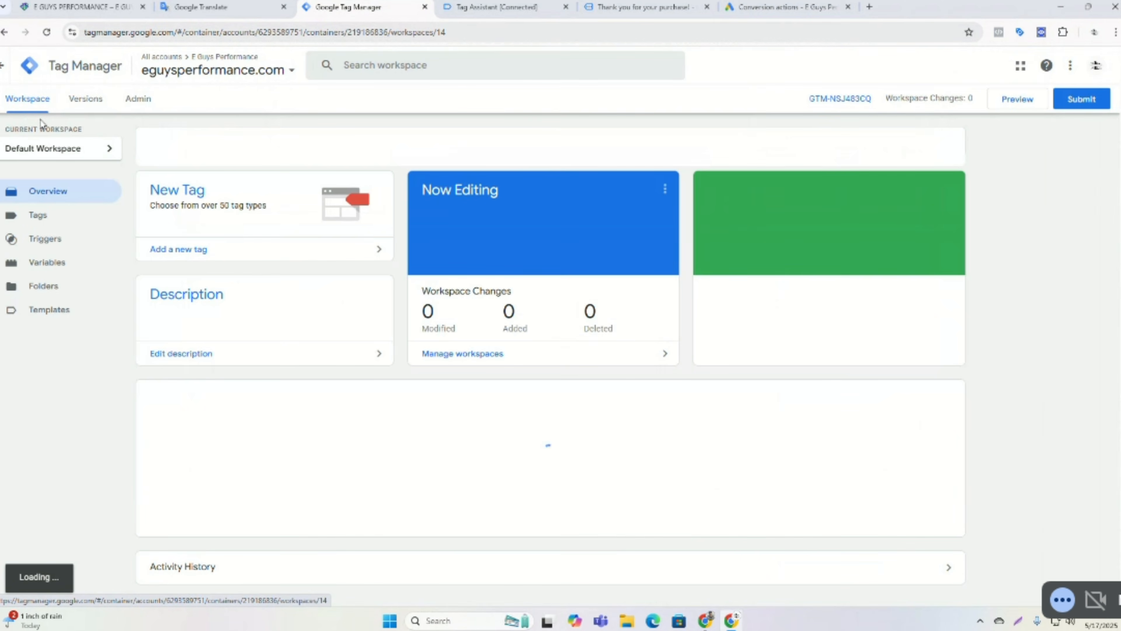
Switch to Google Ads and review the conversion goals summary for the G-Ads conversion actions.
left_click(764, 7)
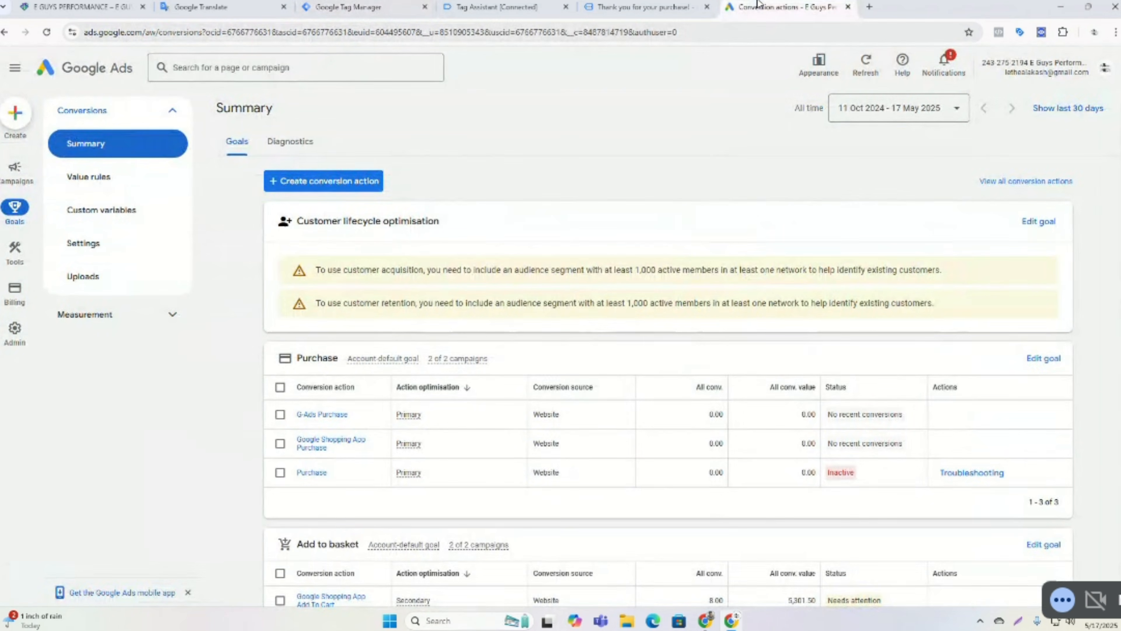
scroll(589, 148, "down", 3)
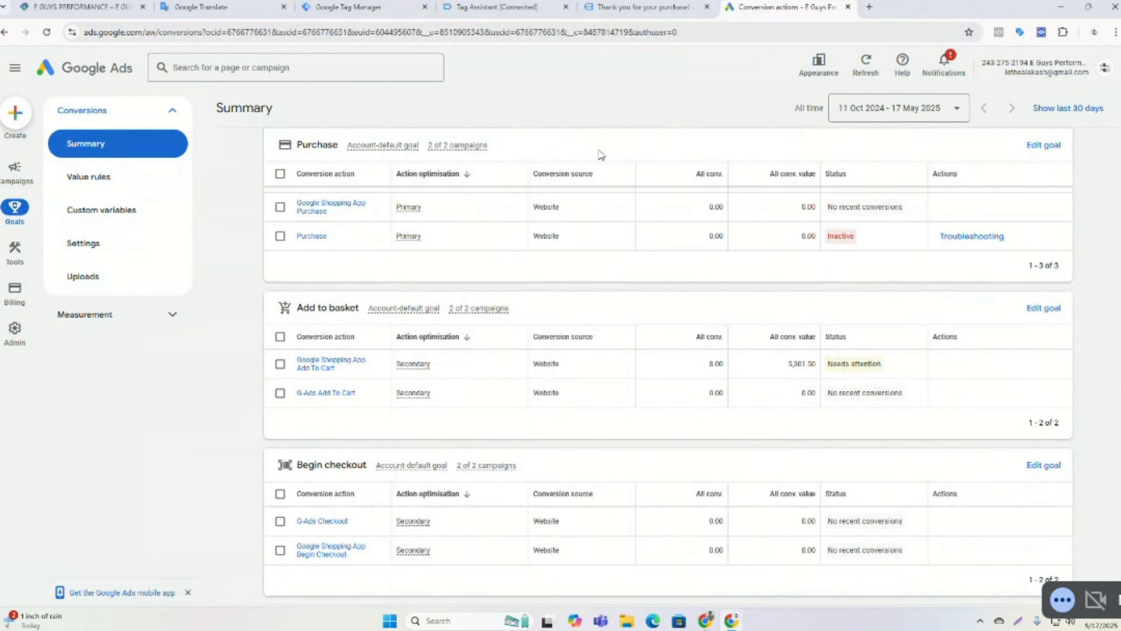
scroll(1115, 397, "up", 1)
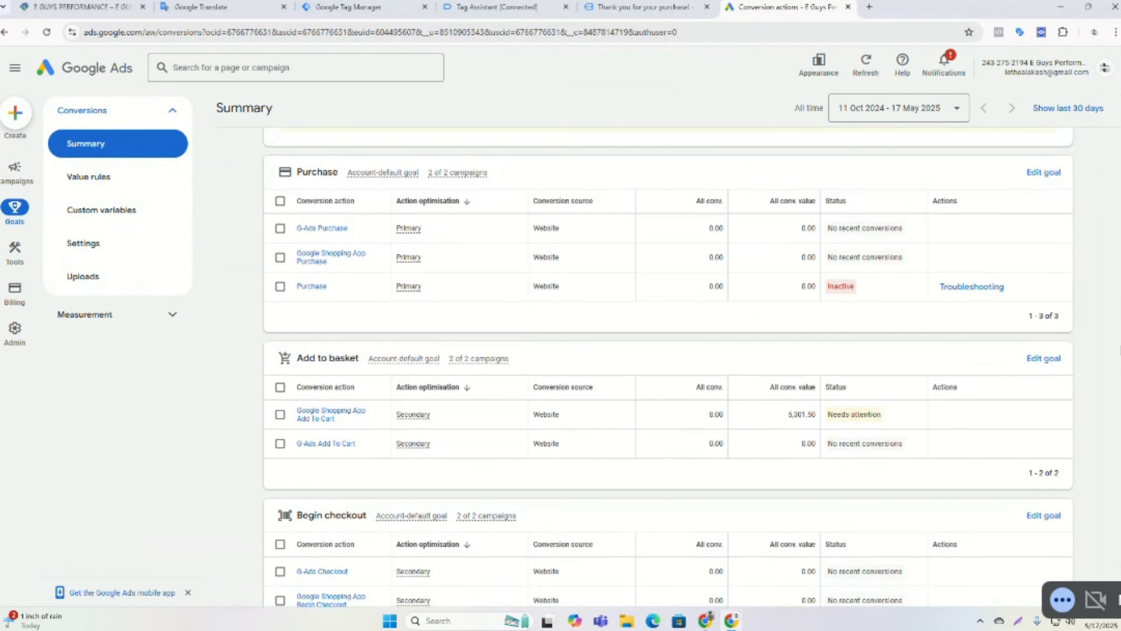
scroll(1117, 353, "down", 1)
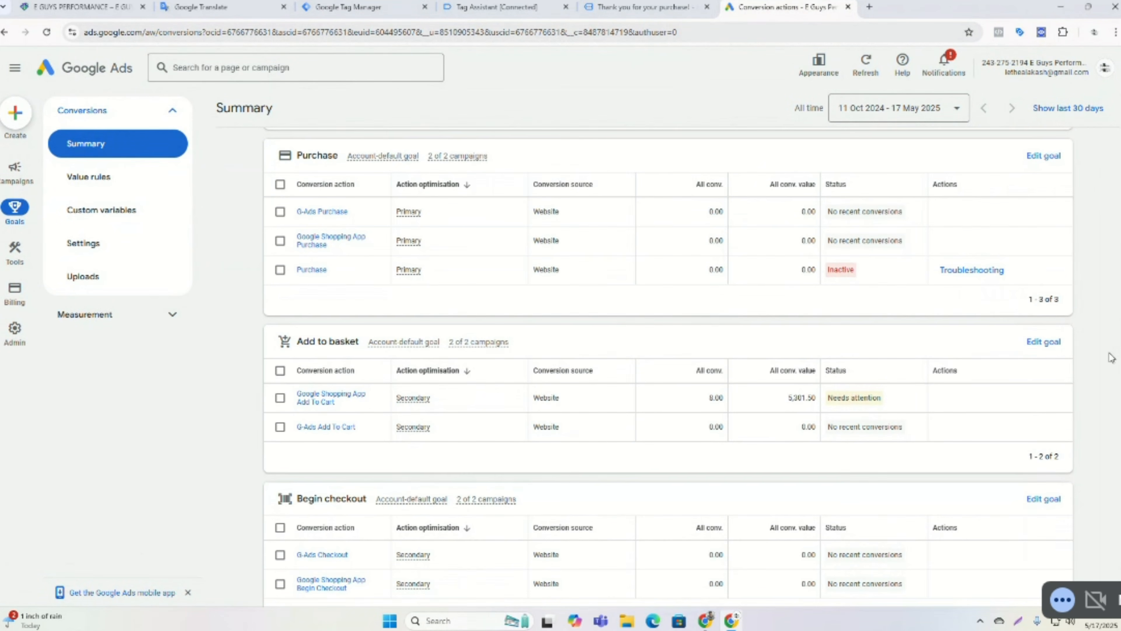
scroll(1108, 358, "down", 1)
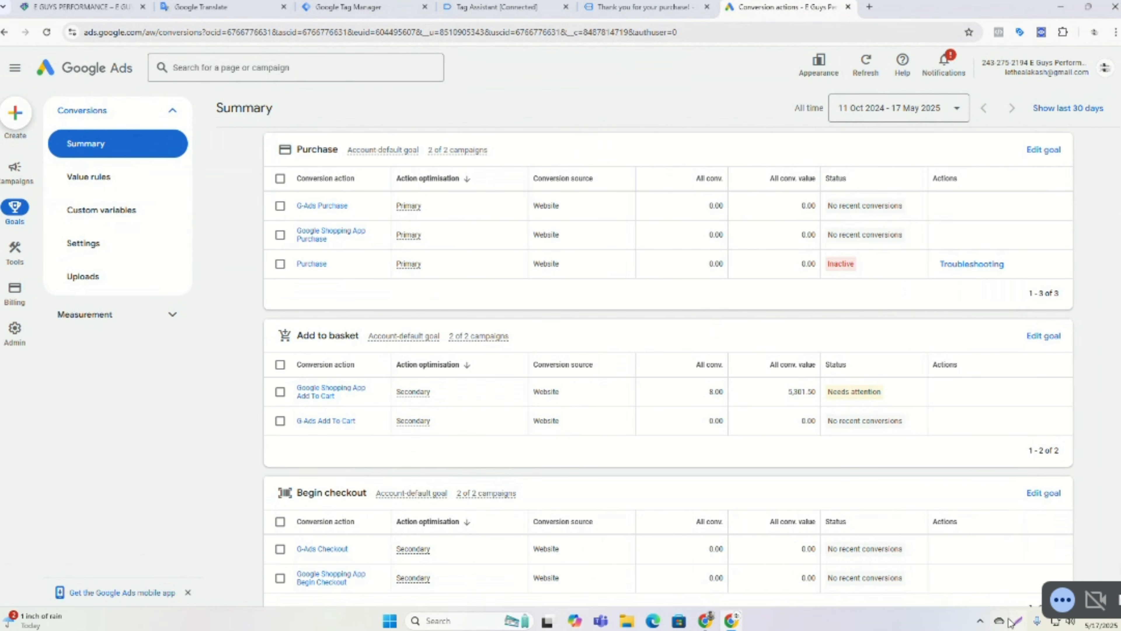
With Lightshot, capture the conversion summary, outline the G-Ads Purchase, Add To Cart and Checkout rows, and save the screenshot.
left_click(1000, 621)
key("shift+super+s")
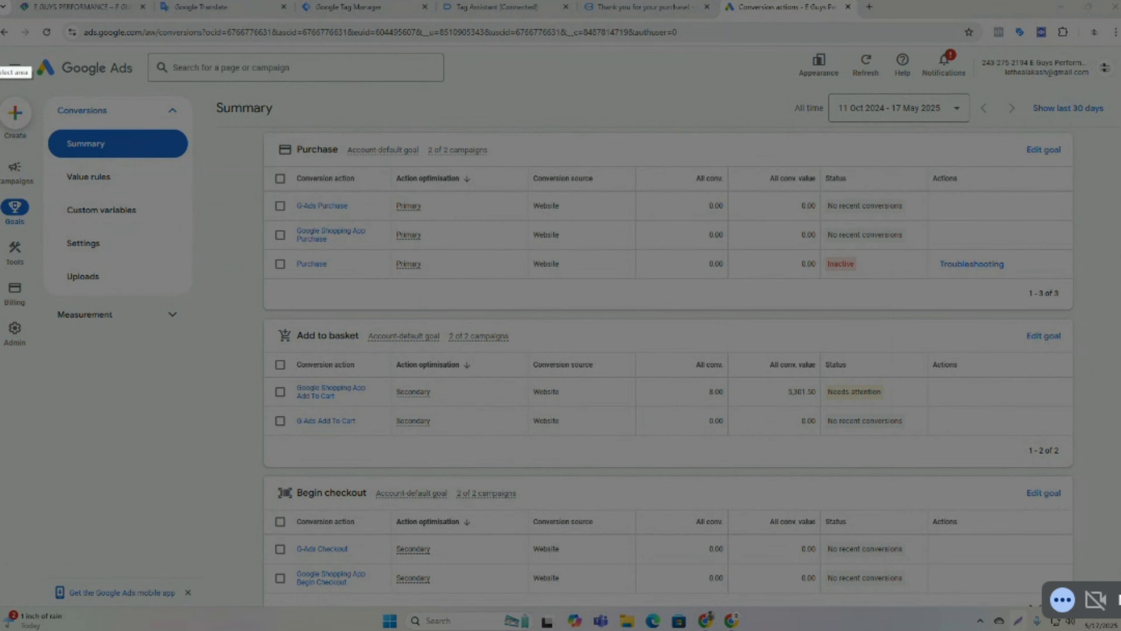
left_click_drag(0, 46, 1119, 609)
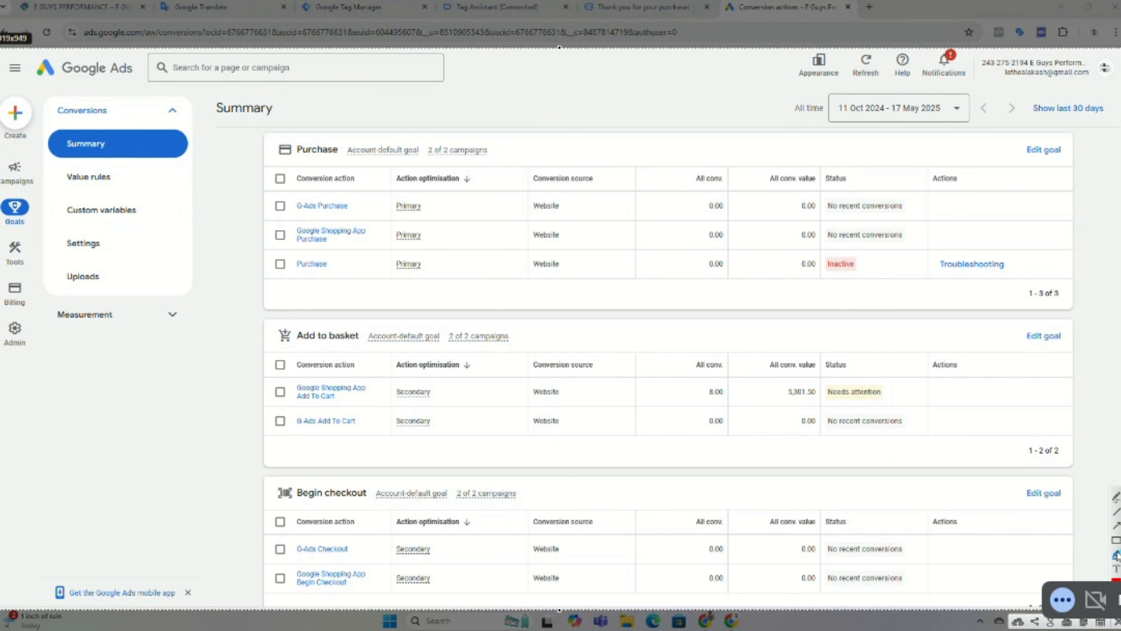
left_click(1114, 540)
left_click_drag(263, 190, 1076, 226)
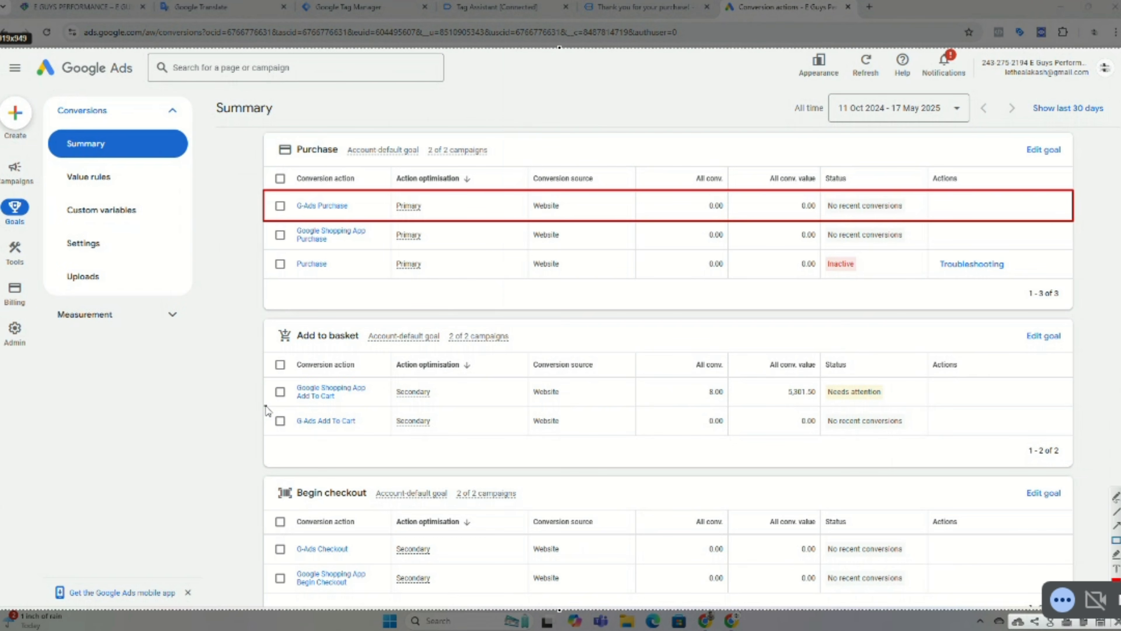
left_click_drag(265, 406, 1074, 439)
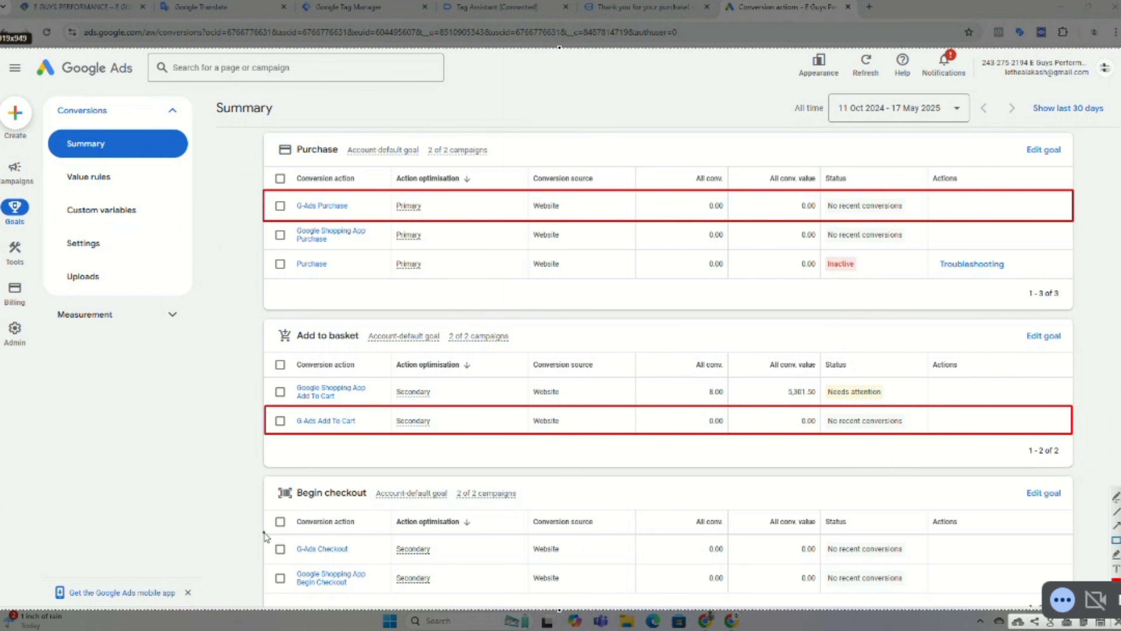
mouse_move(264, 535)
left_mouse_down()
mouse_move(567, 565)
mouse_move(1074, 561)
left_mouse_up()
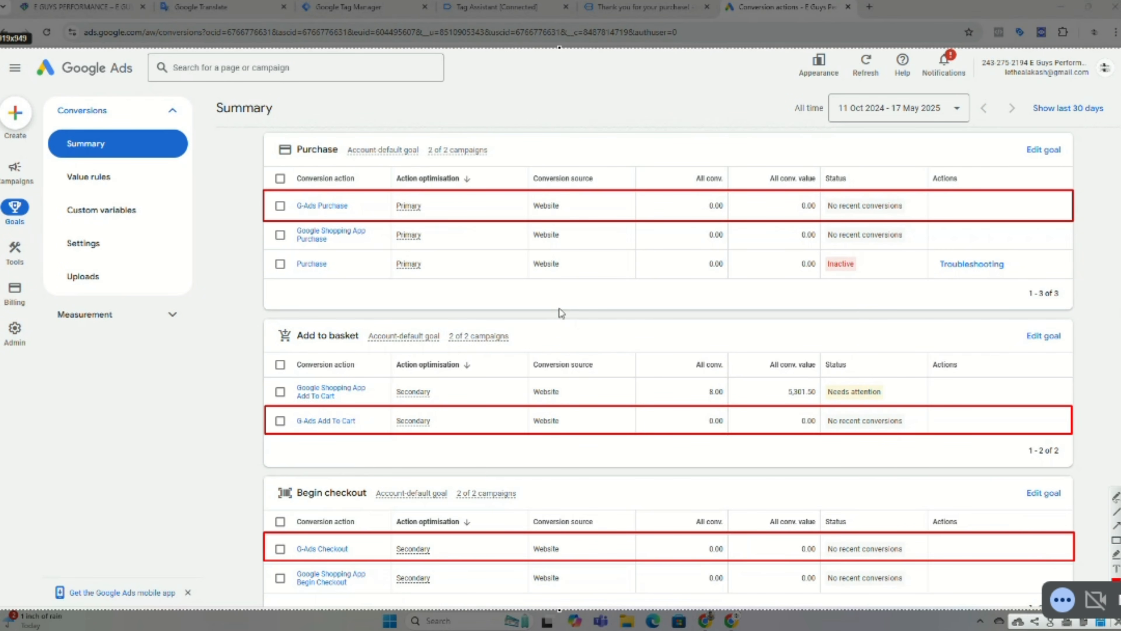
key("ctrl+s")
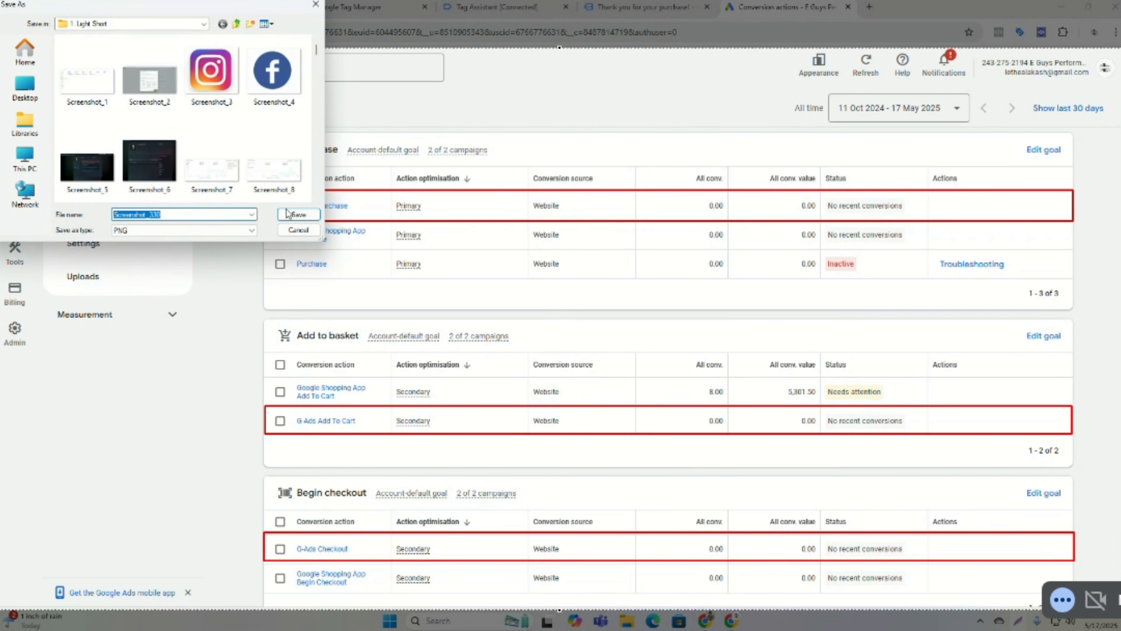
left_click(298, 215)
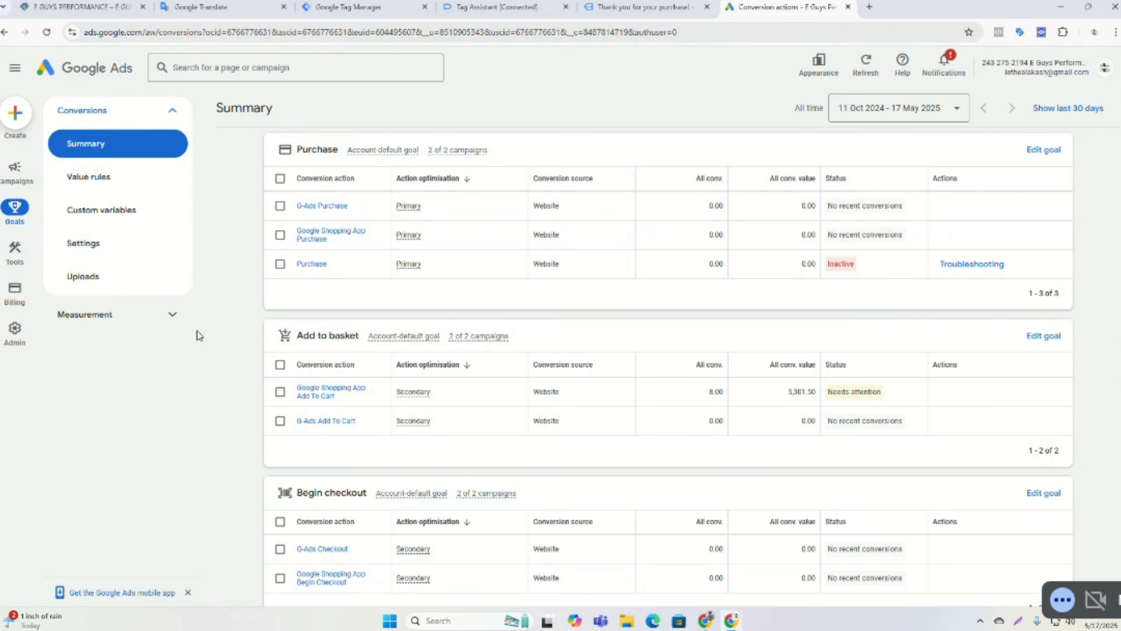
Switch to Tag Assistant, continue to the debug summary and dismiss the screenshot notification.
scroll(298, 195, "up", 3)
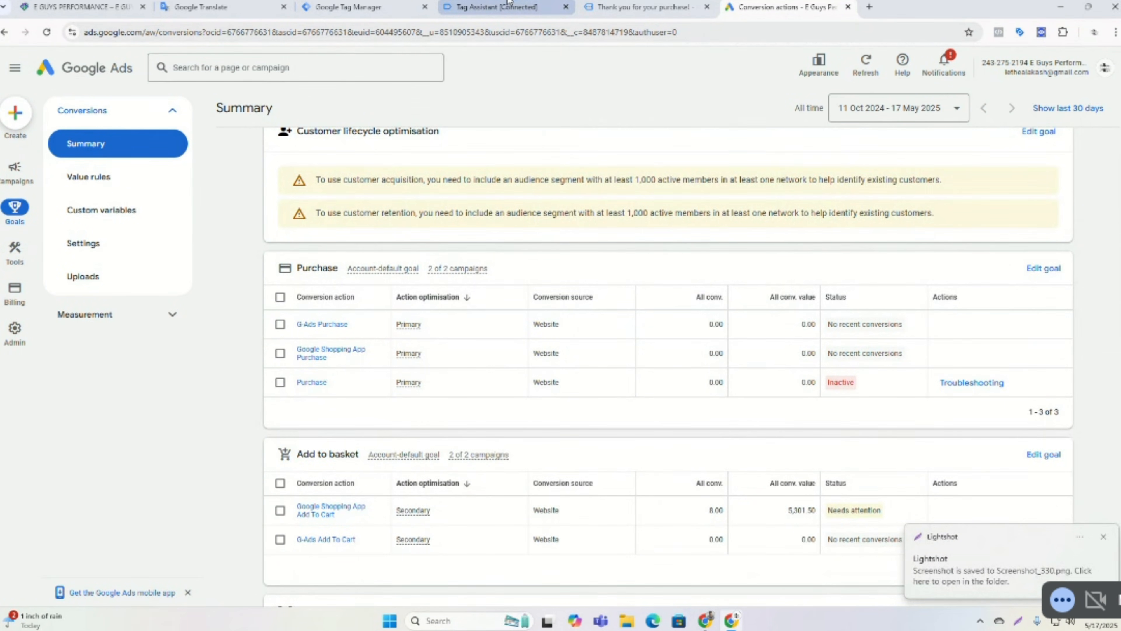
left_click(512, 7)
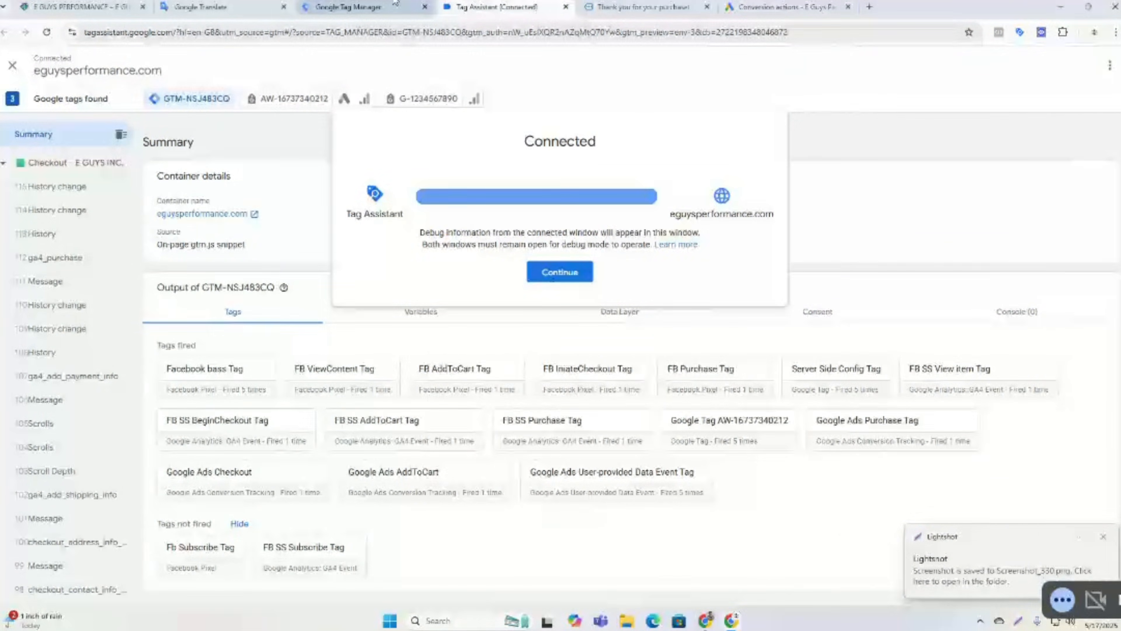
left_click(557, 272)
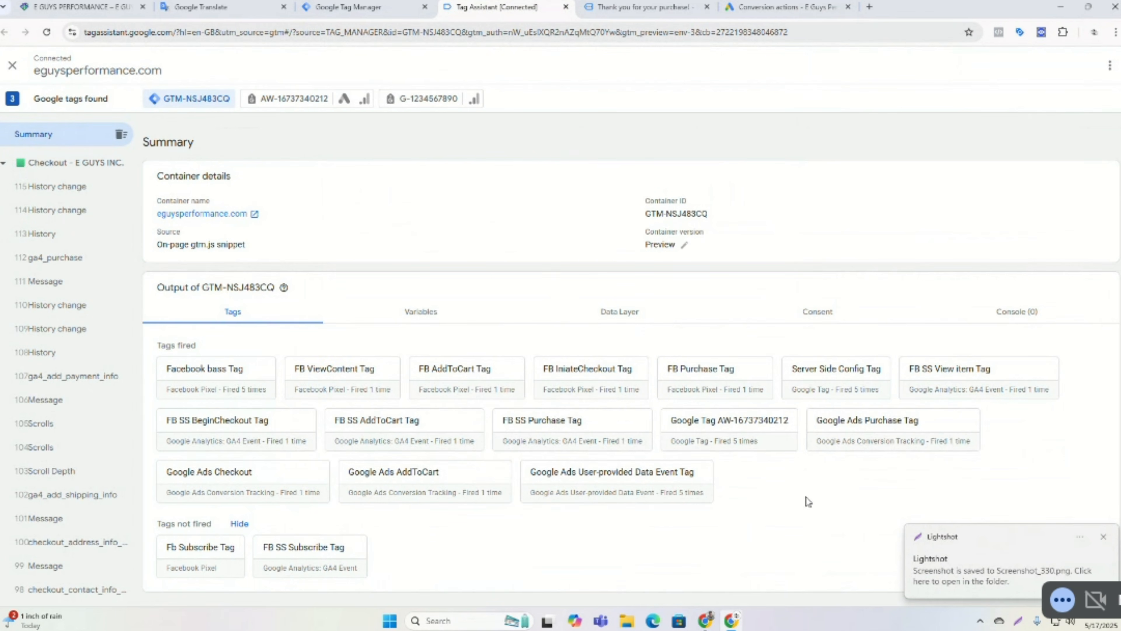
left_click(1104, 537)
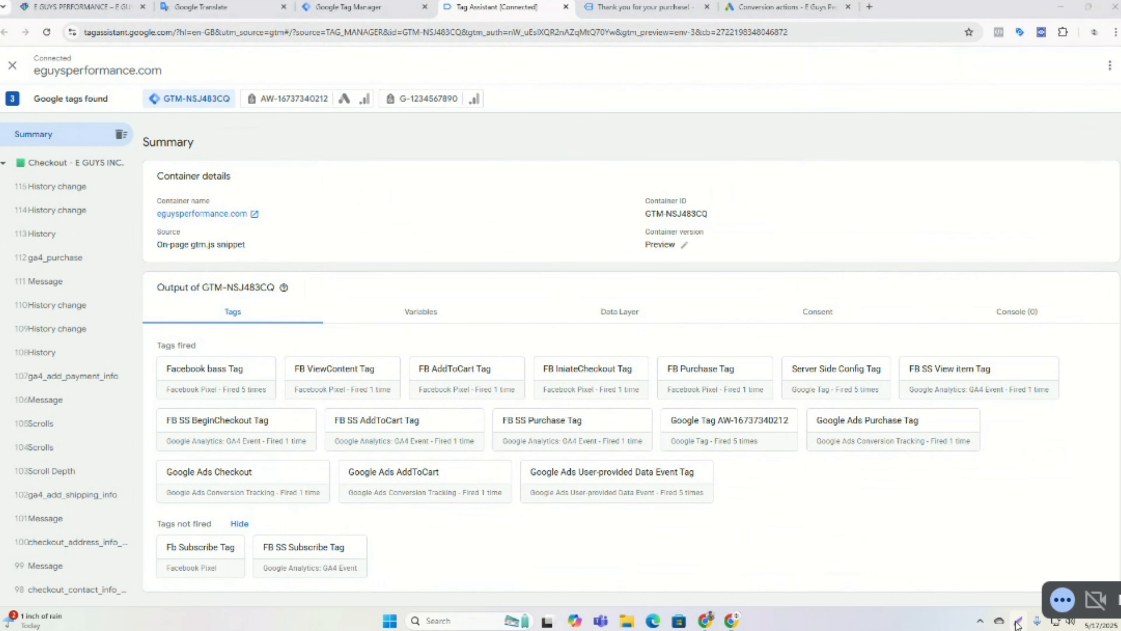
With Lightshot, capture Tag Assistant and outline the fired Google Ads Purchase, Checkout, AddToCart and User-provided Data Event tags.
key("Print")
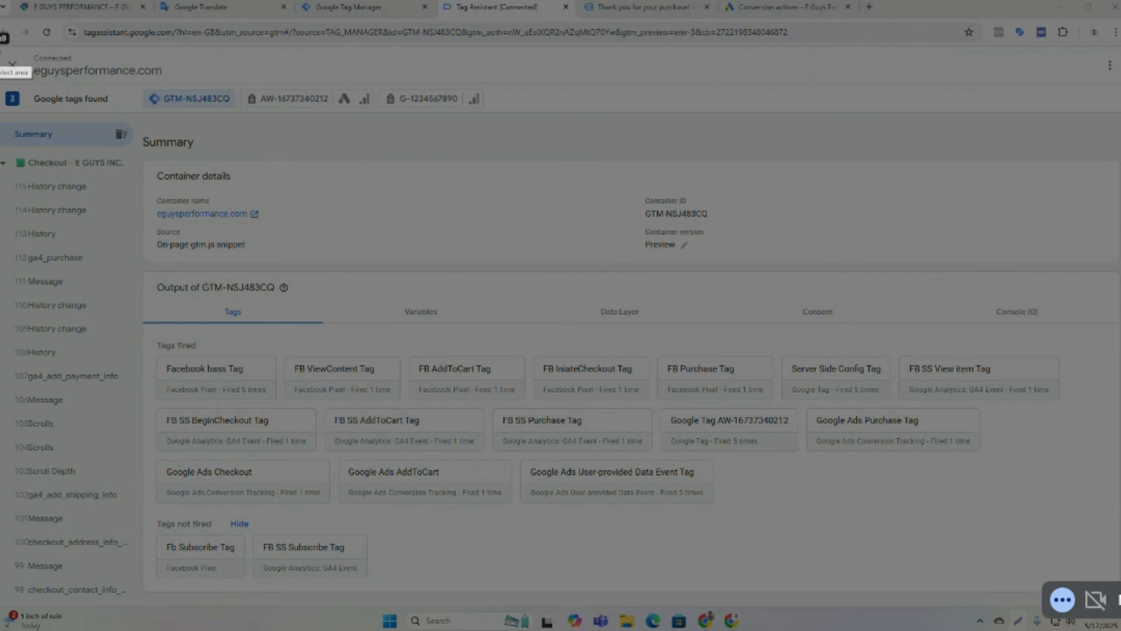
left_click_drag(1, 46, 1120, 603)
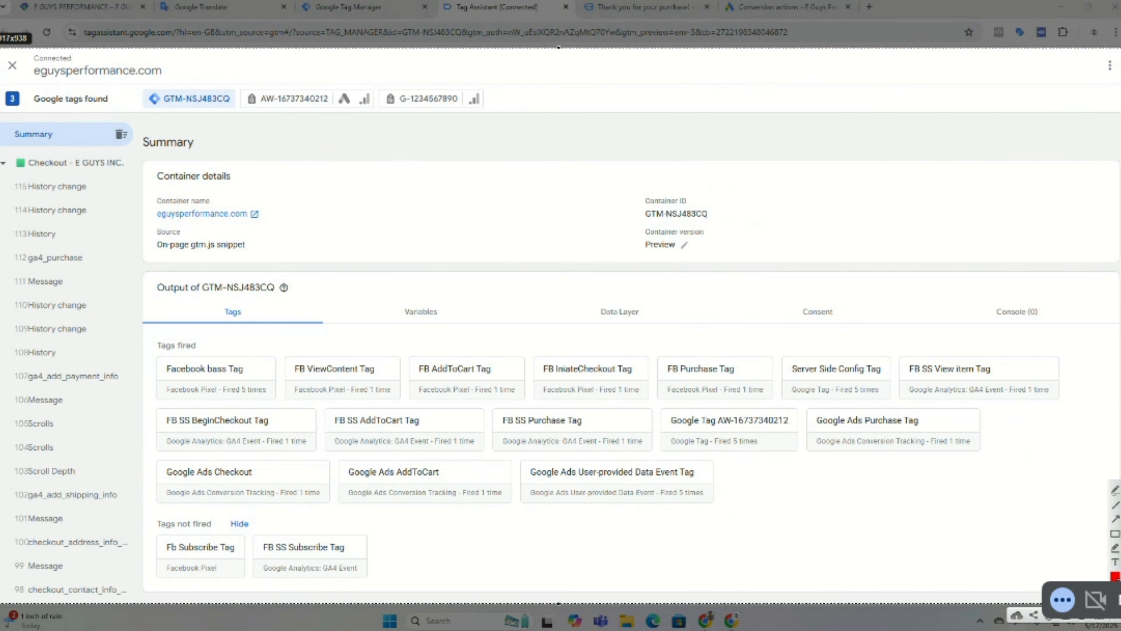
left_click(1114, 534)
mouse_move(804, 409)
left_mouse_down()
mouse_move(920, 448)
mouse_move(982, 454)
left_mouse_up()
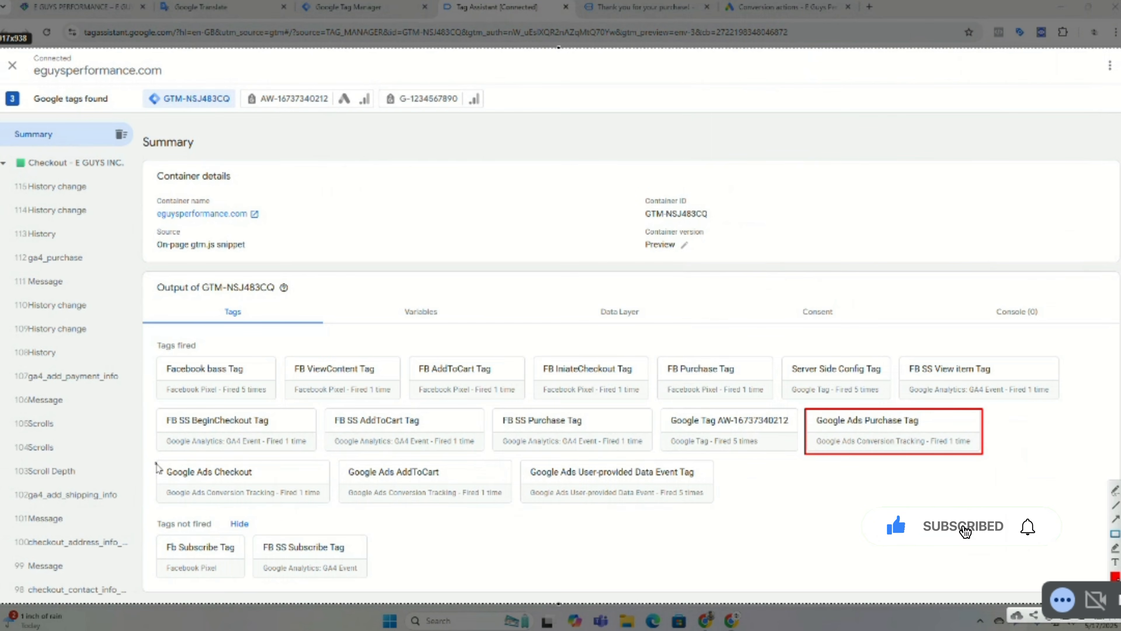
left_click_drag(155, 459, 330, 505)
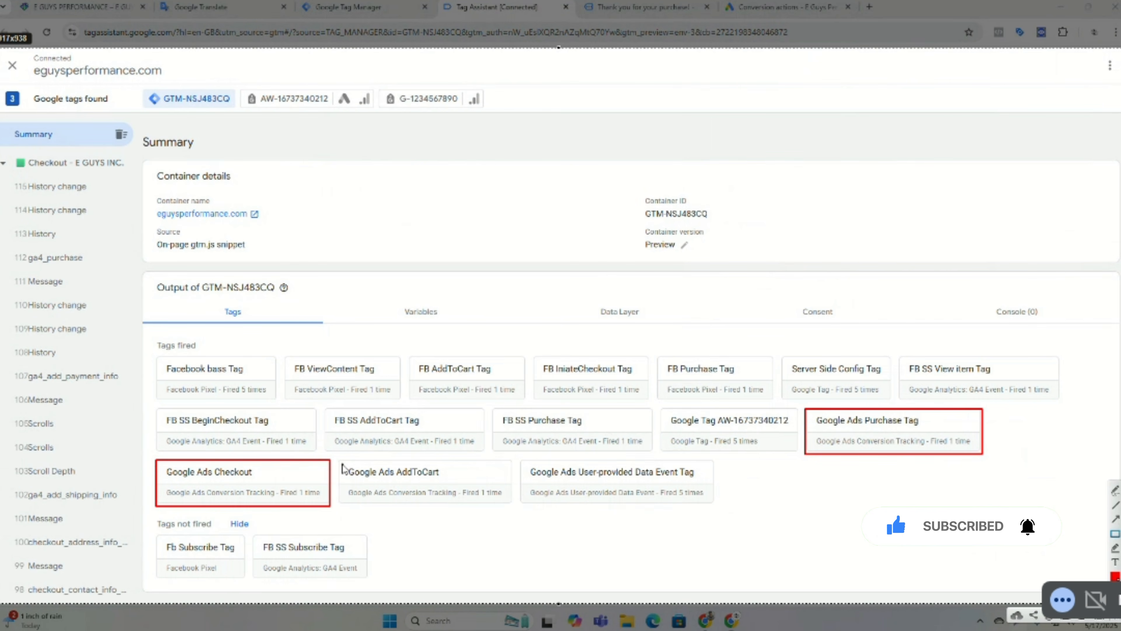
left_click_drag(339, 458, 512, 511)
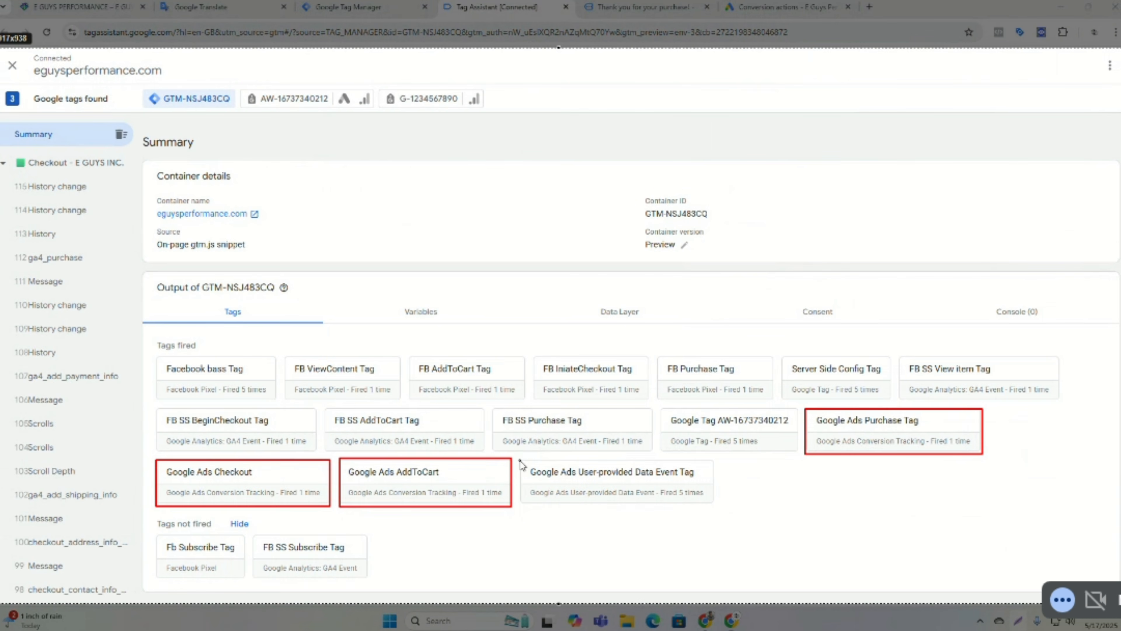
left_click_drag(519, 460, 713, 505)
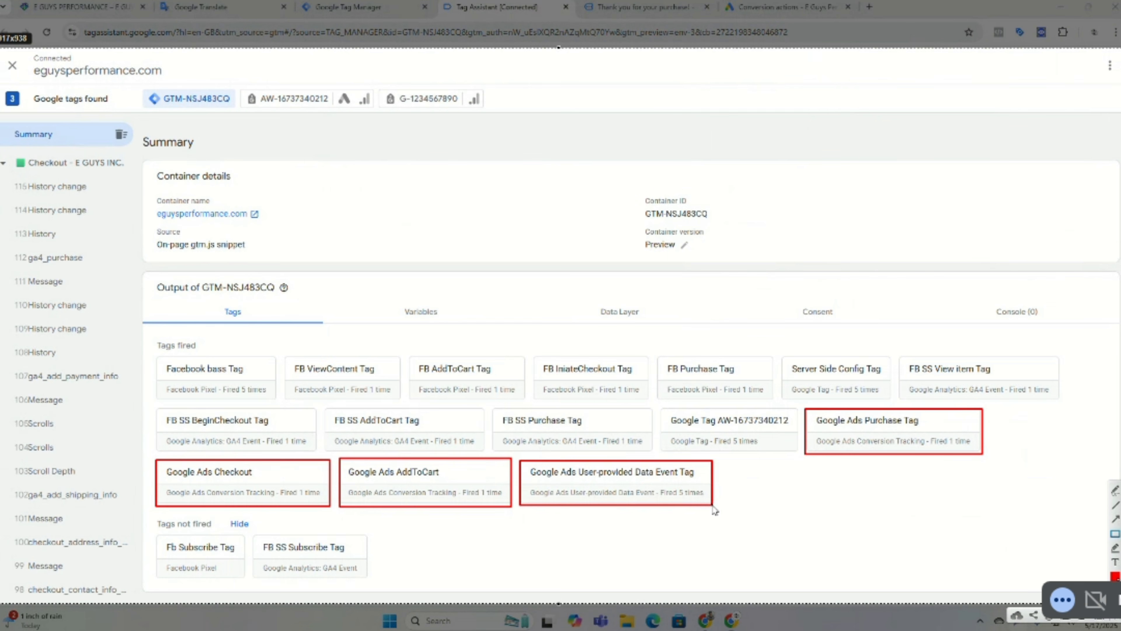